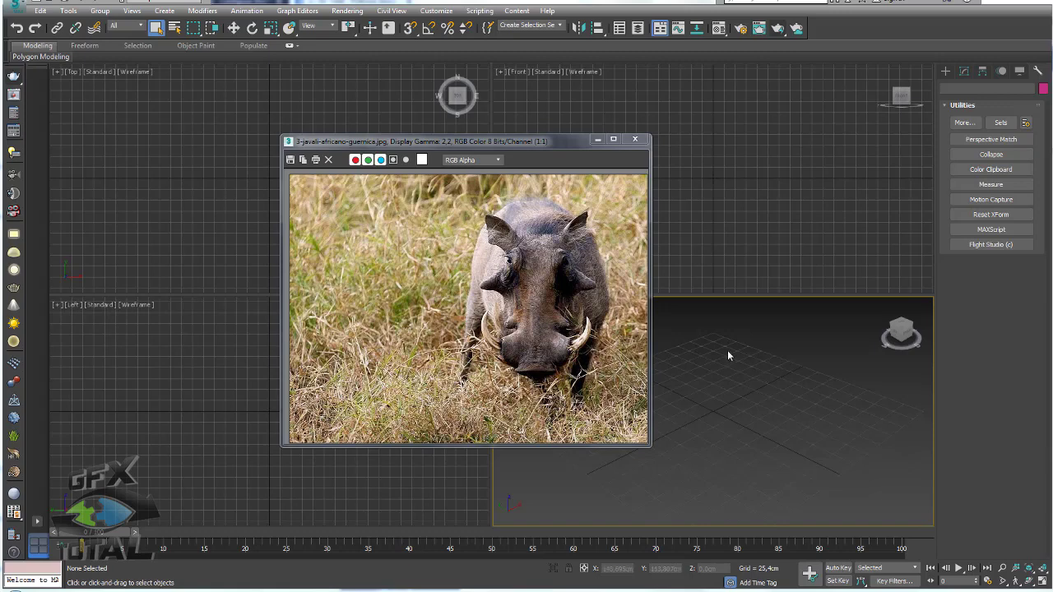
# Step: Mark both of the warthog's eyes on the reference photo, then clear the markings
pyautogui.moveTo(573, 271); pyautogui.dragTo(573, 290)
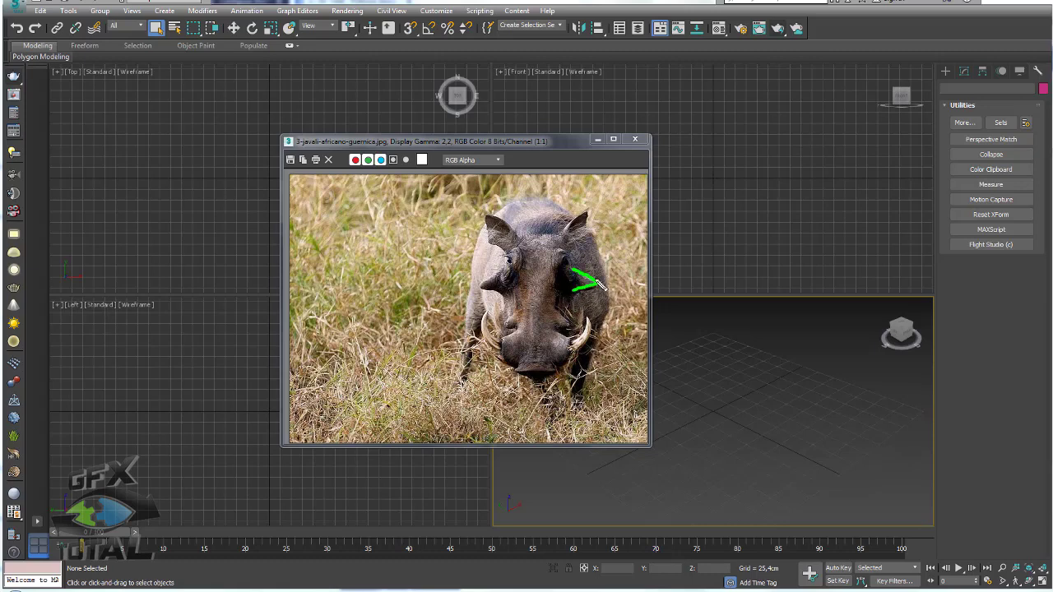
pyautogui.moveTo(573, 269); pyautogui.dragTo(570, 292)
pyautogui.moveTo(502, 269)
pyautogui.mouseDown()
pyautogui.moveTo(506, 292)
pyautogui.moveTo(503, 271)
pyautogui.mouseUp()
pyautogui.press('Escape')
# Step: Draw a tapered cone for a tusk in the Perspective viewport
pyautogui.click(947, 73)
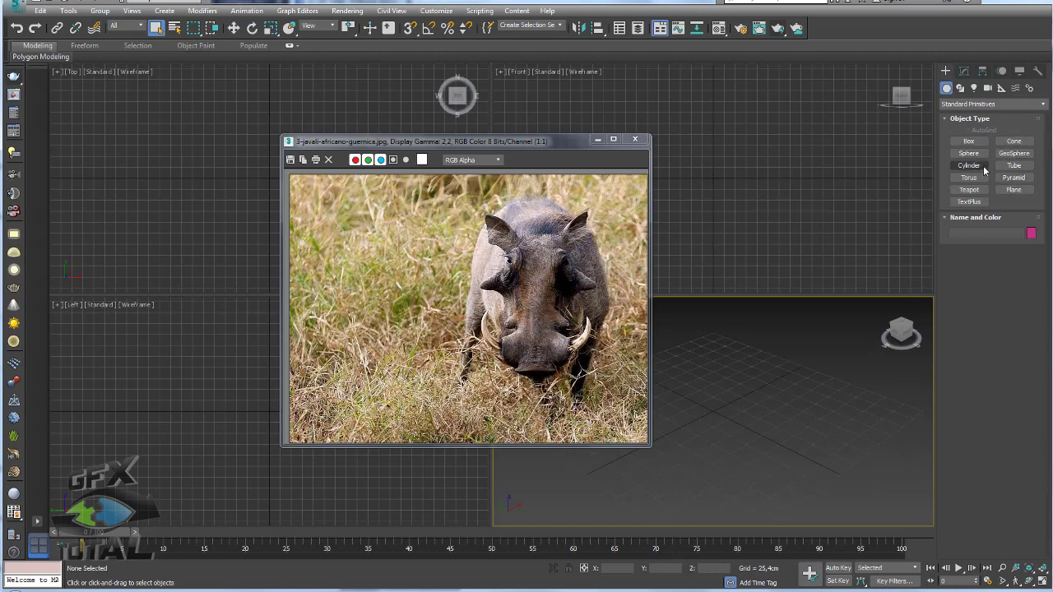
pyautogui.click(1013, 140)
pyautogui.moveTo(792, 408); pyautogui.dragTo(817, 414)
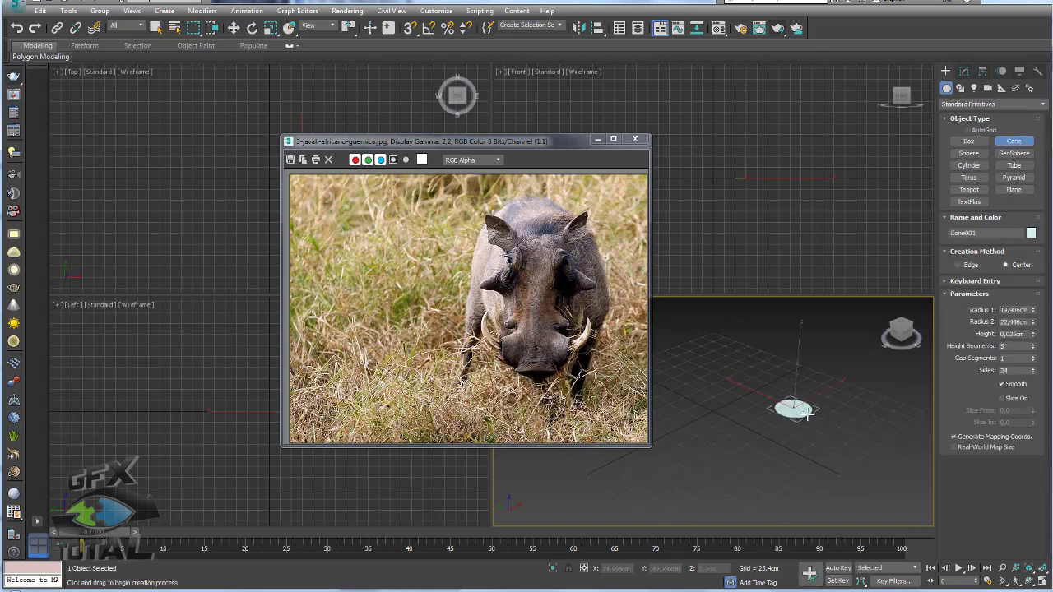
pyautogui.click(814, 370)
pyautogui.rightClick(815, 379)
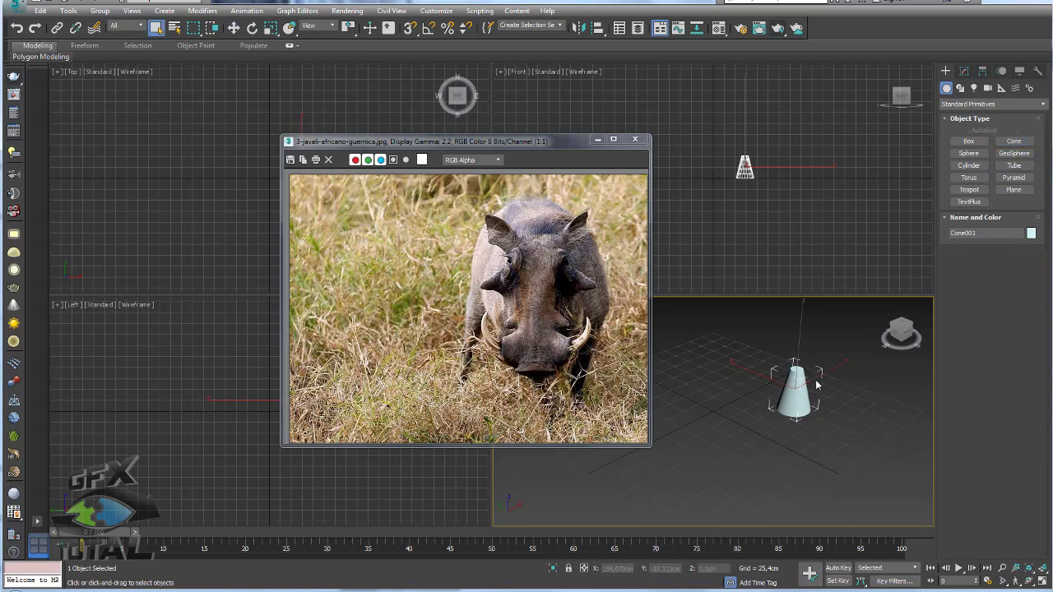
# Step: Tilt the cone and spin it around its vertical axis to a tusk angle
pyautogui.press('e')
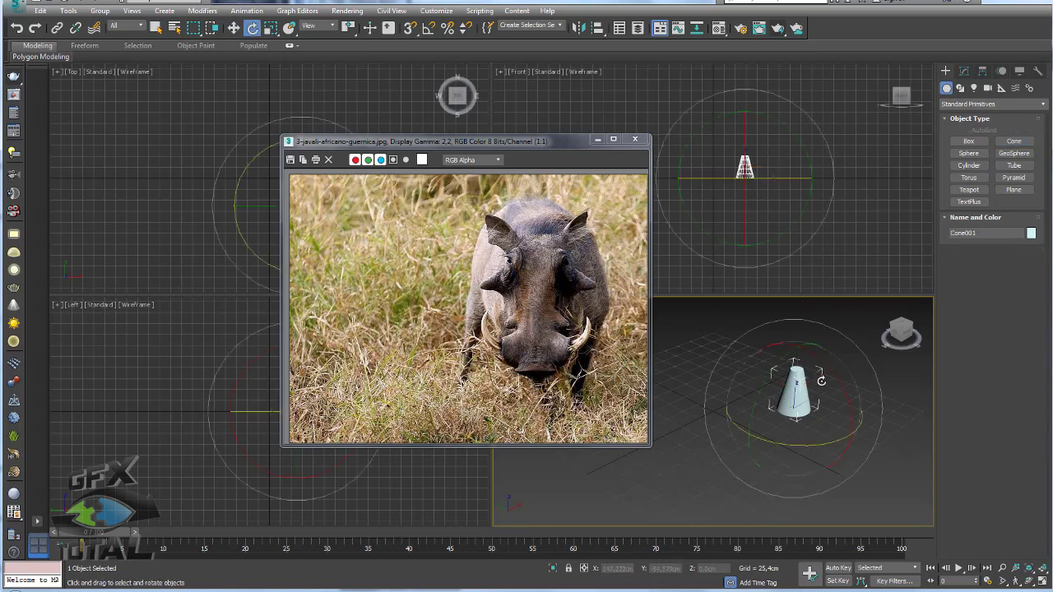
pyautogui.moveTo(827, 352); pyautogui.dragTo(940, 497)
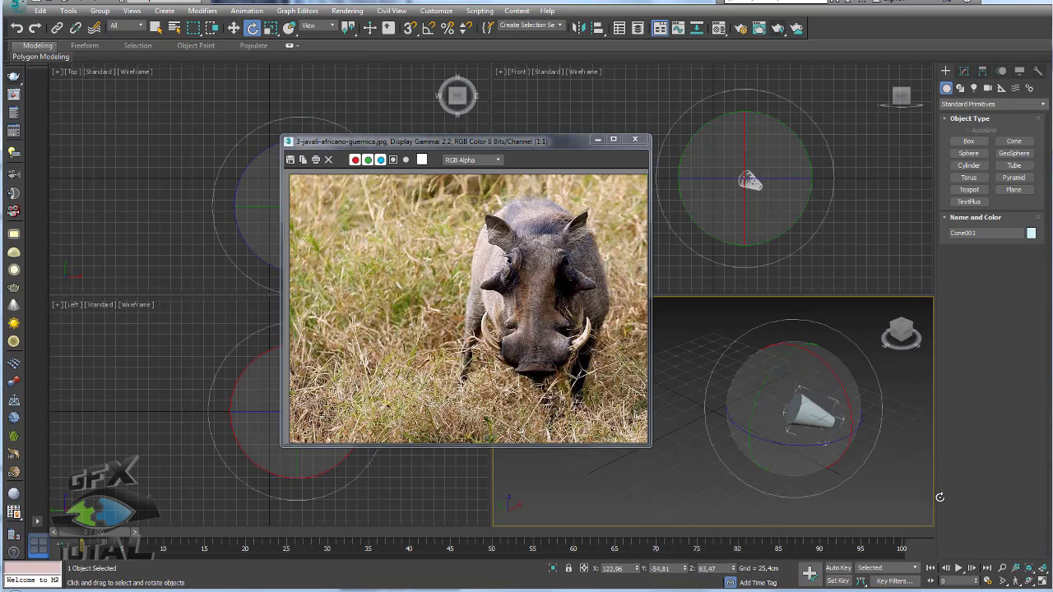
pyautogui.moveTo(785, 410); pyautogui.dragTo(691, 342)
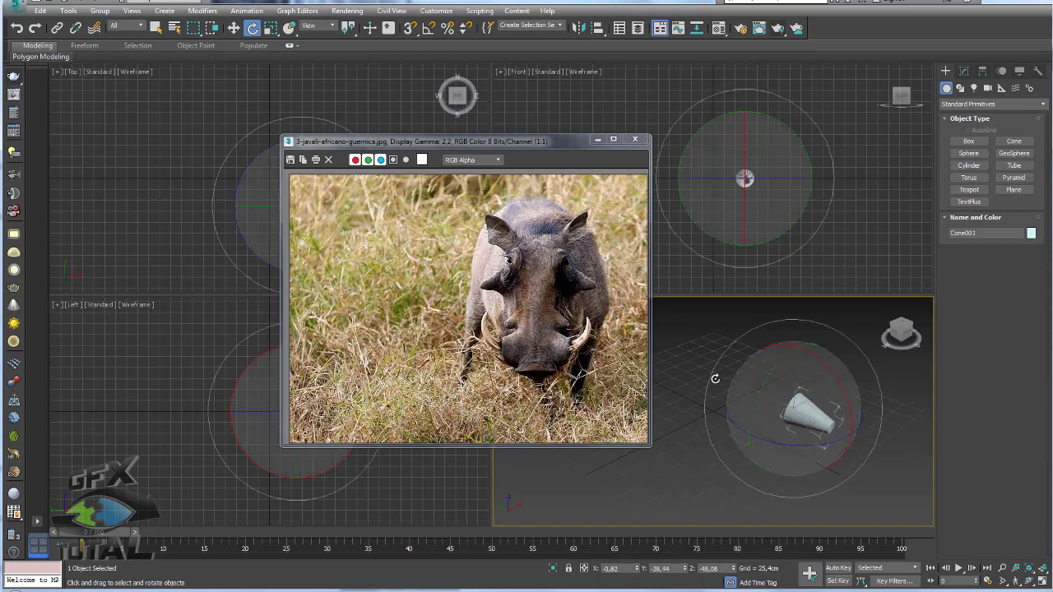
pyautogui.moveTo(859, 397); pyautogui.dragTo(598, 352)
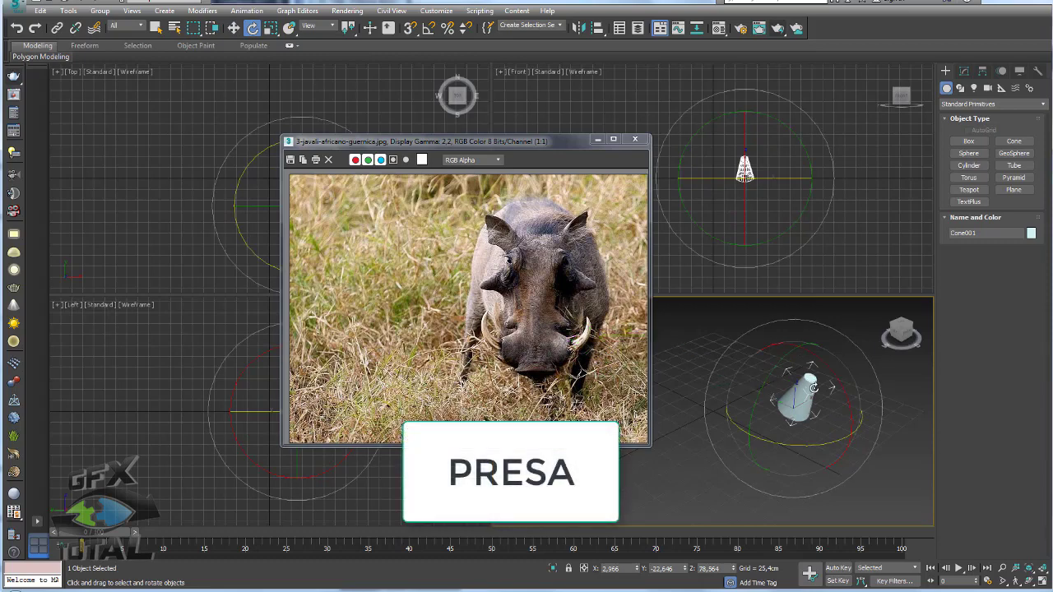
pyautogui.click(964, 71)
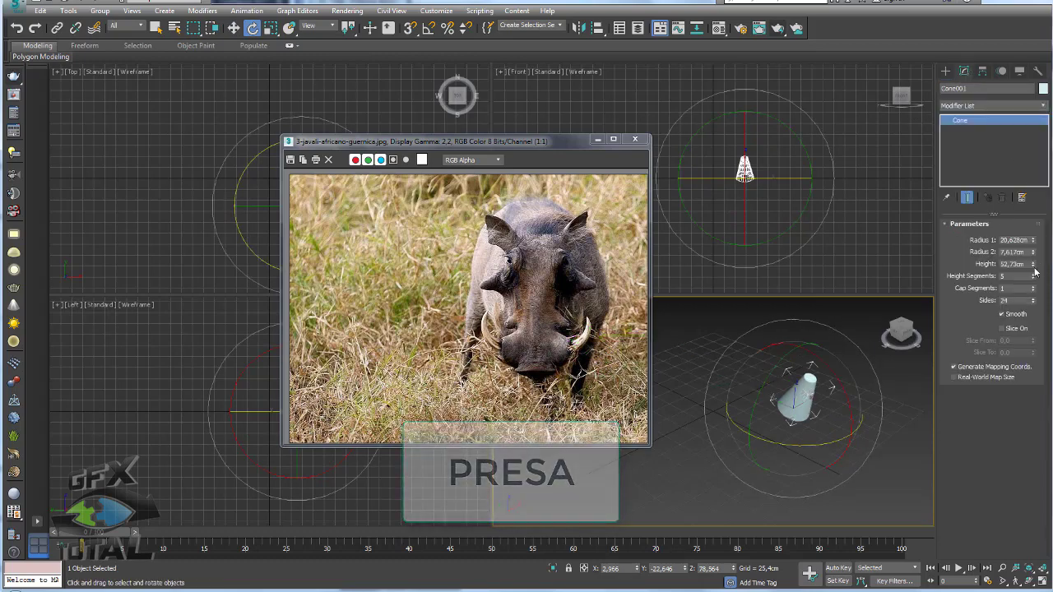
# Step: Bend the cone 72° with a Bend modifier, spin it, and move the reference photo left
pyautogui.click(1043, 107)
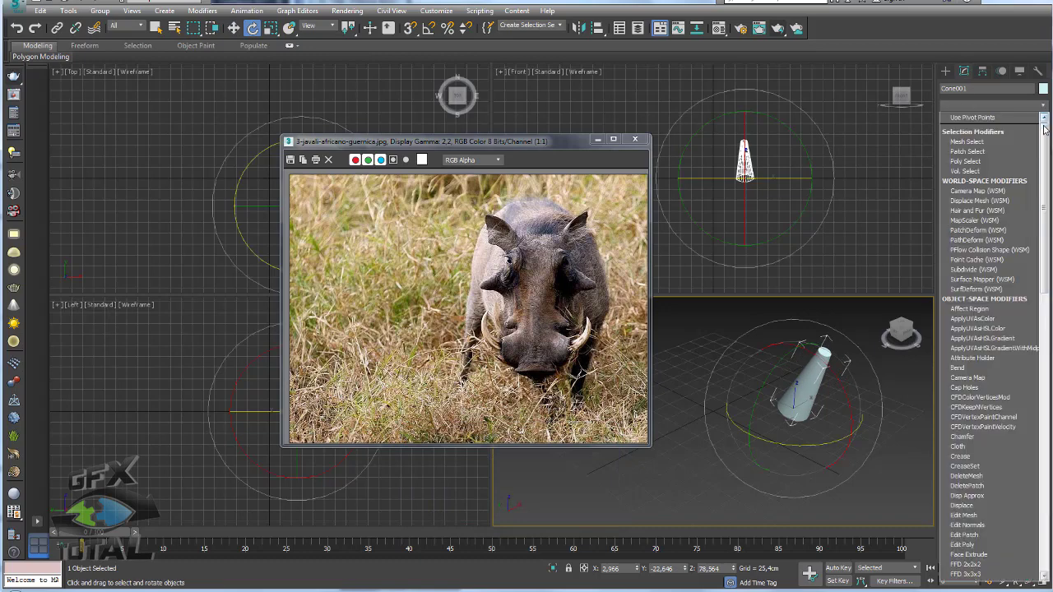
pyautogui.scroll(-2, 1017, 221)
pyautogui.click(976, 324)
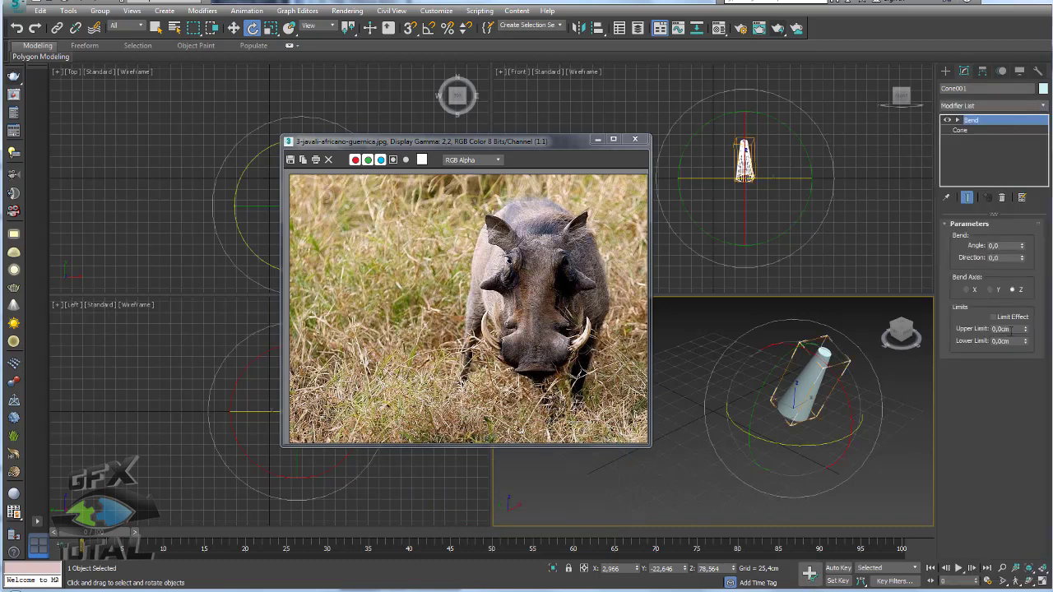
pyautogui.moveTo(1021, 245); pyautogui.dragTo(1022, 214)
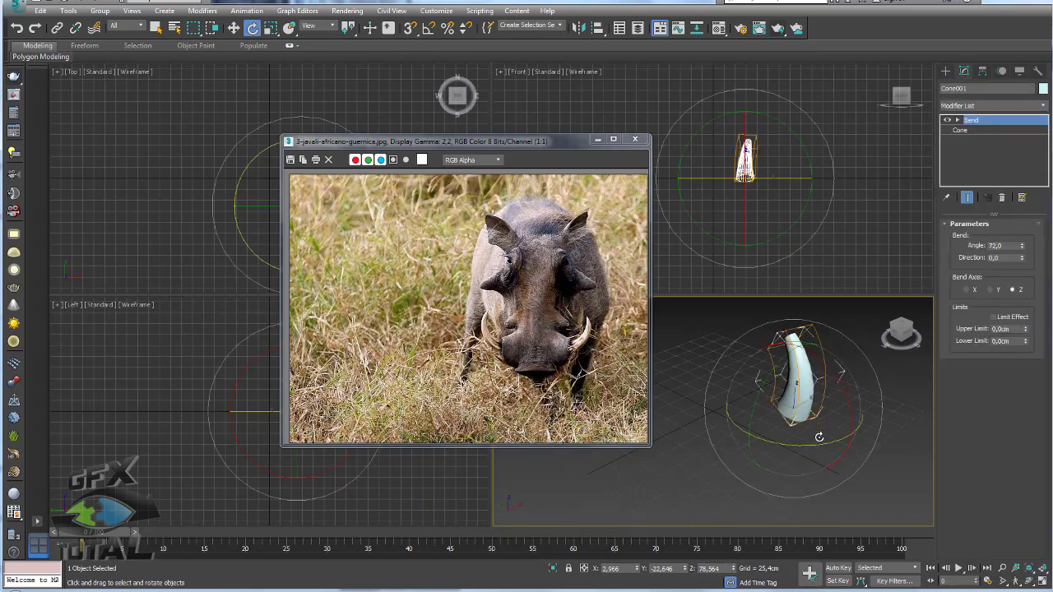
pyautogui.moveTo(844, 445); pyautogui.dragTo(787, 413)
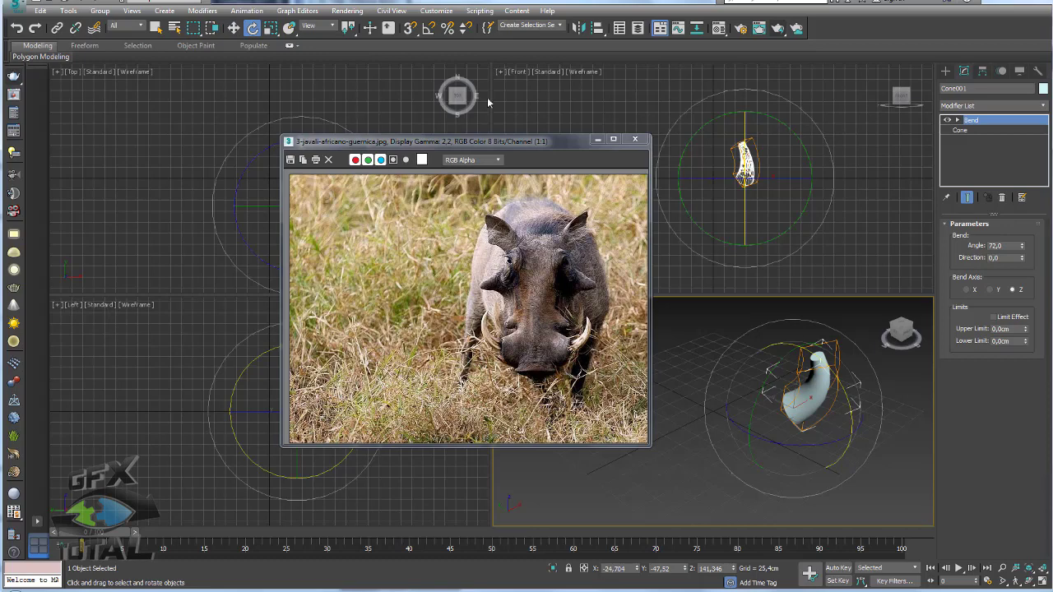
pyautogui.moveTo(561, 148); pyautogui.dragTo(344, 114)
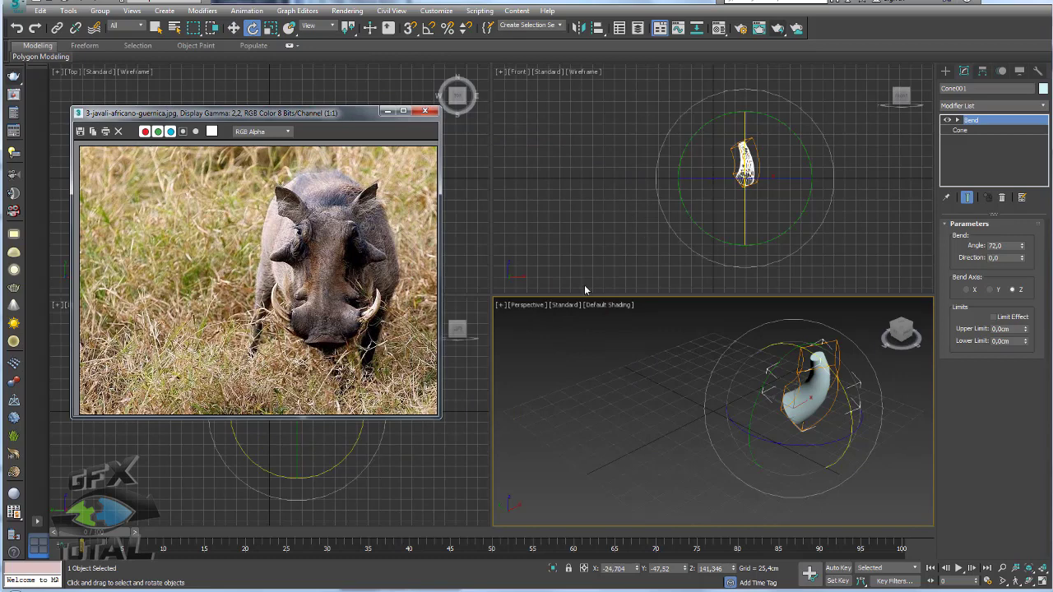
# Step: Delete the bent tusk cone and circle the warthog's forehead on the photo
pyautogui.click(669, 402)
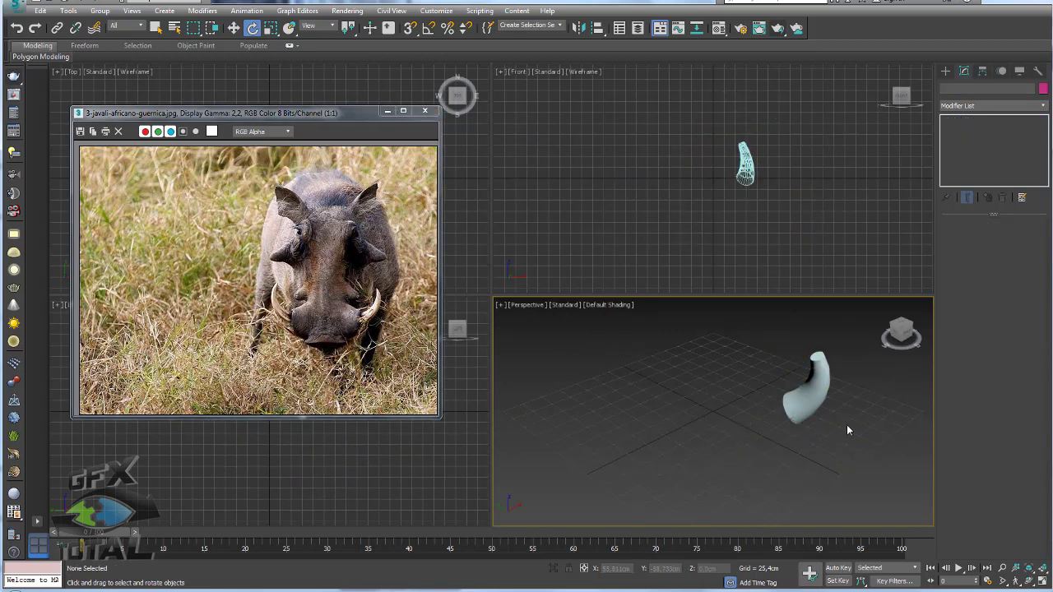
pyautogui.moveTo(730, 348); pyautogui.dragTo(870, 447)
pyautogui.press('Delete')
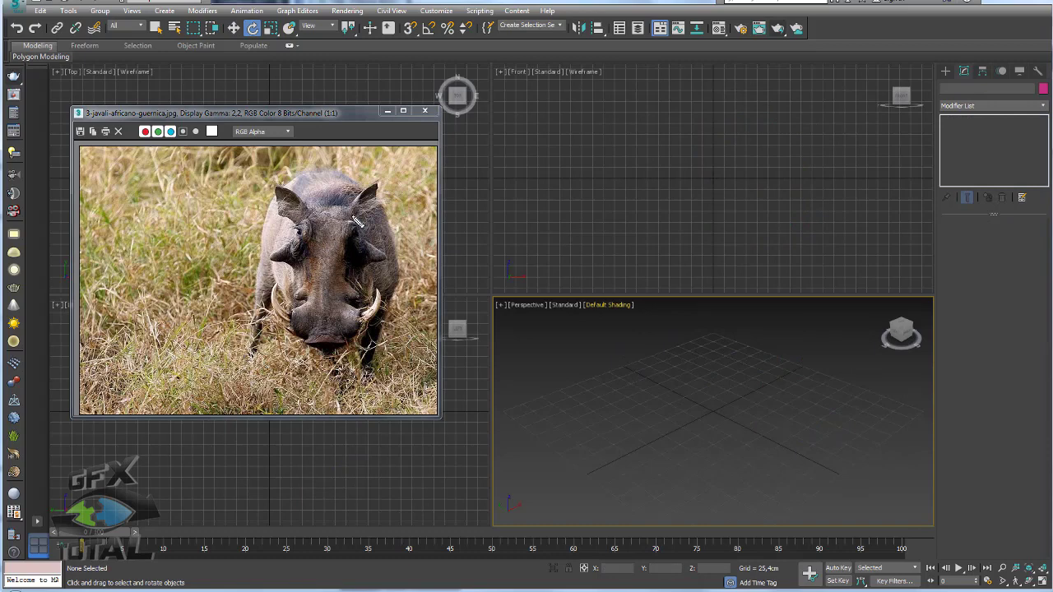
pyautogui.moveTo(349, 215)
pyautogui.mouseDown()
pyautogui.moveTo(328, 215)
pyautogui.moveTo(303, 260)
pyautogui.moveTo(362, 278)
pyautogui.moveTo(371, 235)
pyautogui.moveTo(352, 211)
pyautogui.mouseUp()
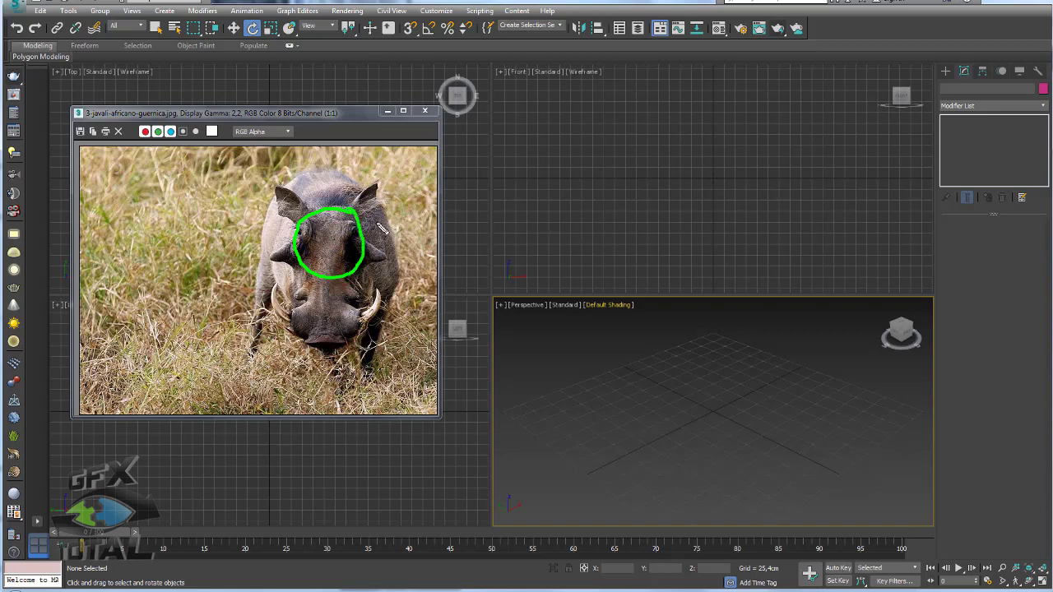
# Step: Create a sphere at the grid centre for the head
pyautogui.click(946, 70)
pyautogui.click(968, 153)
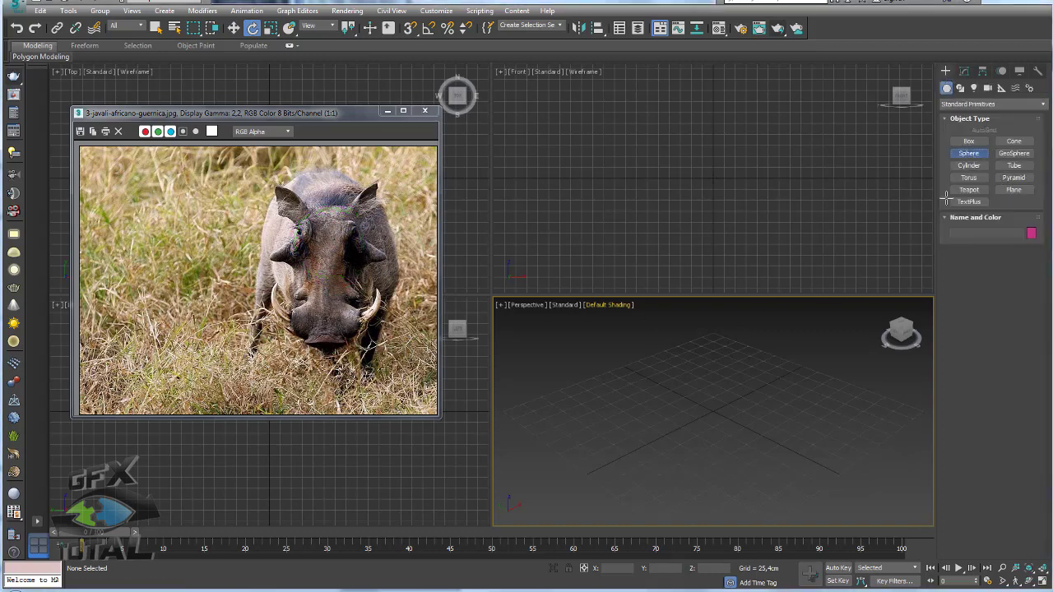
pyautogui.moveTo(728, 411)
pyautogui.mouseDown()
pyautogui.moveTo(769, 473)
pyautogui.moveTo(823, 494)
pyautogui.mouseUp()
pyautogui.press('w')
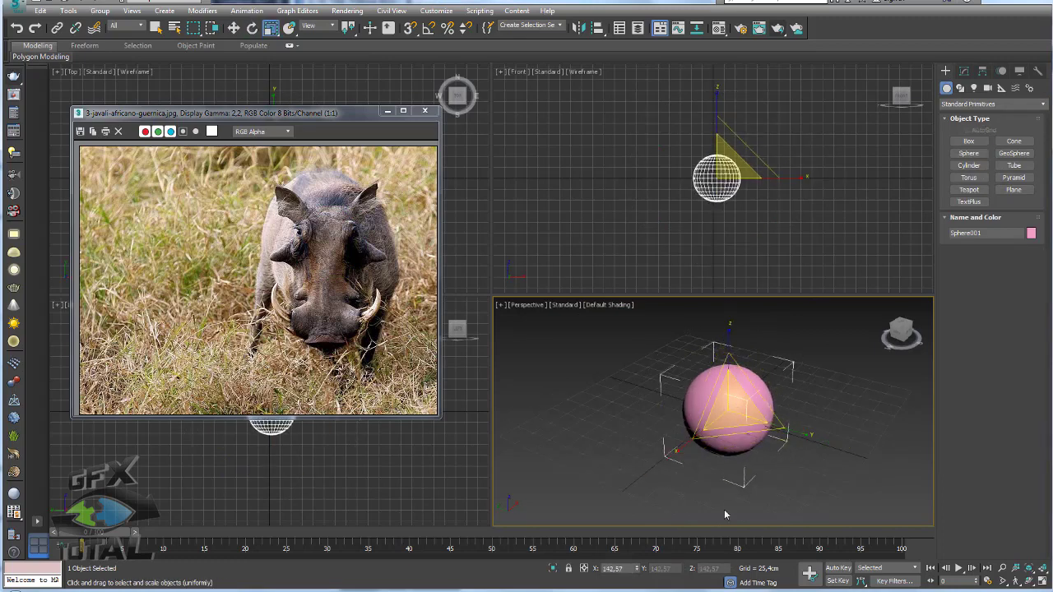
pyautogui.keyDown('alt'); pyautogui.moveTo(701, 461); pyautogui.dragTo(708, 427, button='middle'); pyautogui.keyUp('alt')
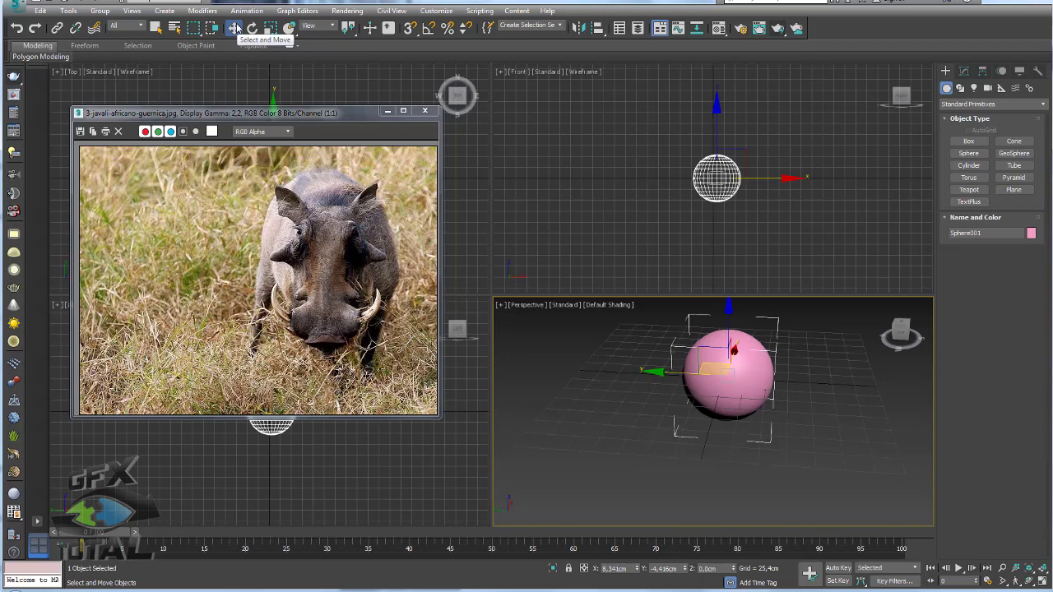
# Step: Zero the sphere's X and Y, raise it to 146.055 cm, and show edged faces
pyautogui.rightClick(638, 568)
pyautogui.rightClick(682, 568)
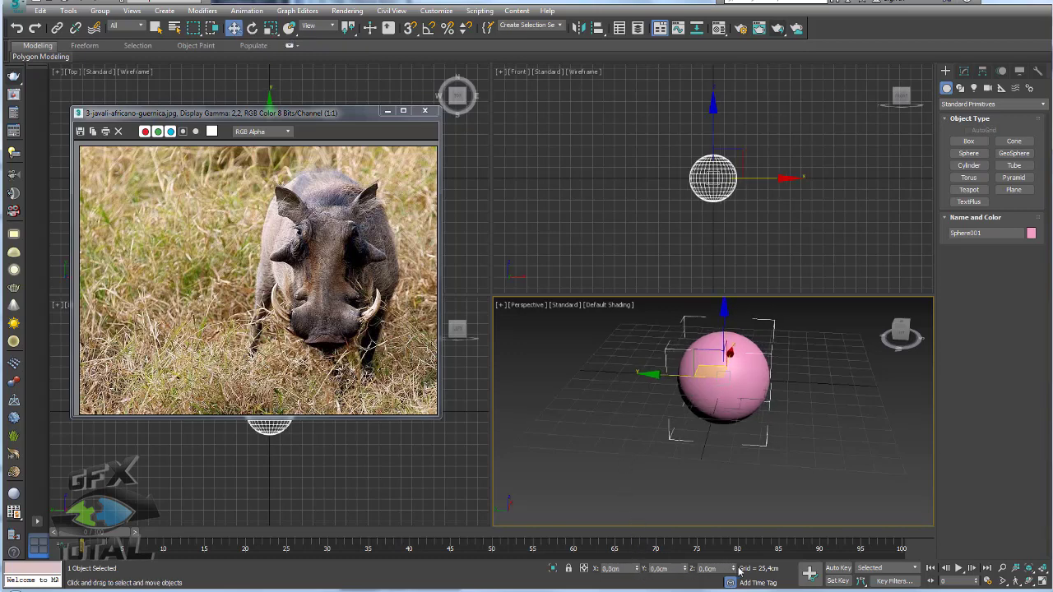
pyautogui.keyDown('alt'); pyautogui.moveTo(783, 423); pyautogui.dragTo(717, 388, button='middle'); pyautogui.keyUp('alt')
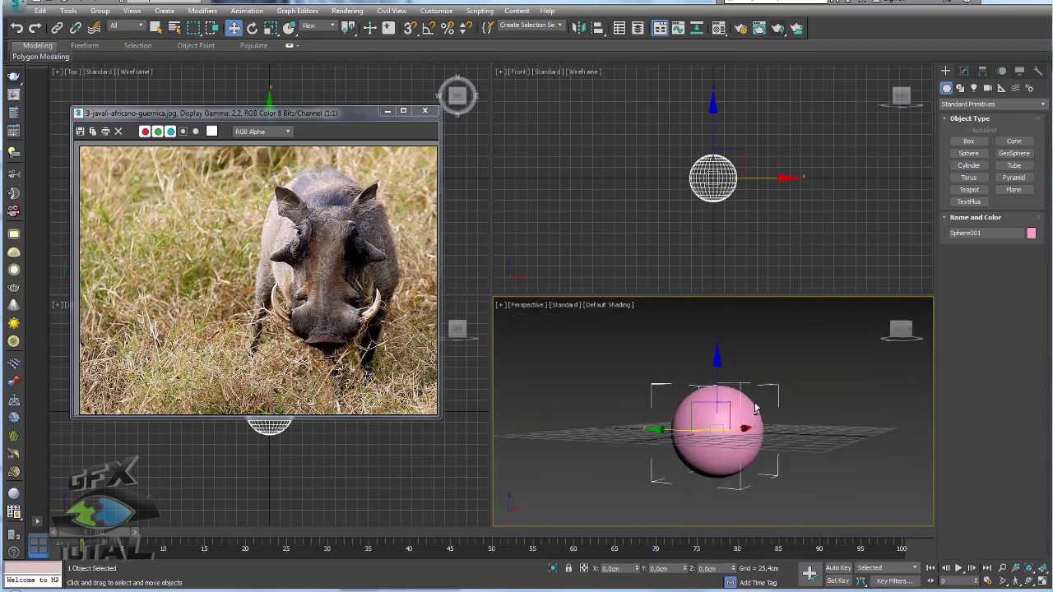
pyautogui.moveTo(716, 388)
pyautogui.mouseDown()
pyautogui.moveTo(737, 325)
pyautogui.moveTo(740, 377)
pyautogui.mouseUp()
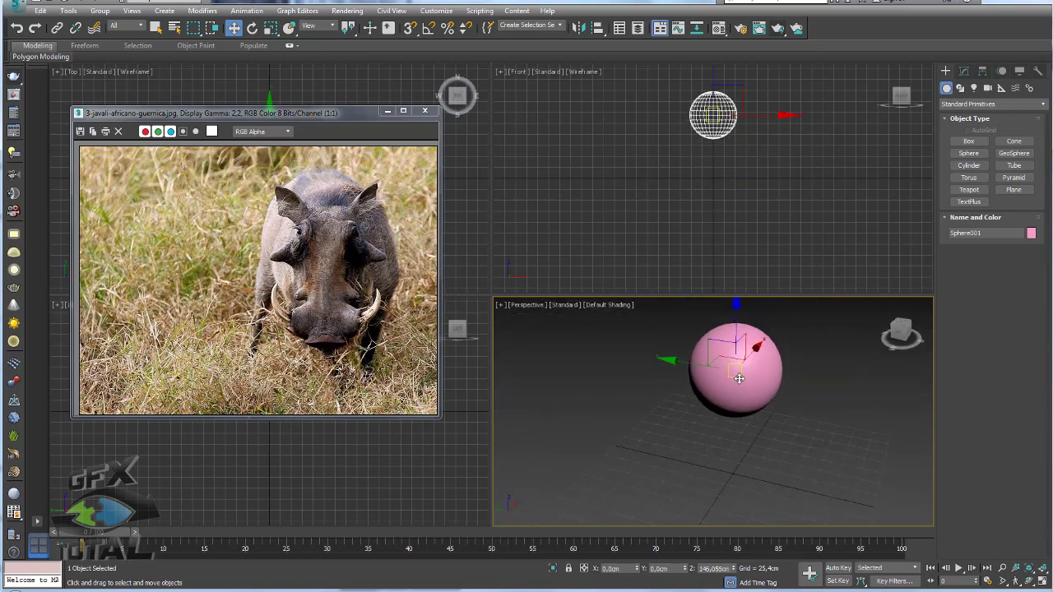
pyautogui.press('F4')
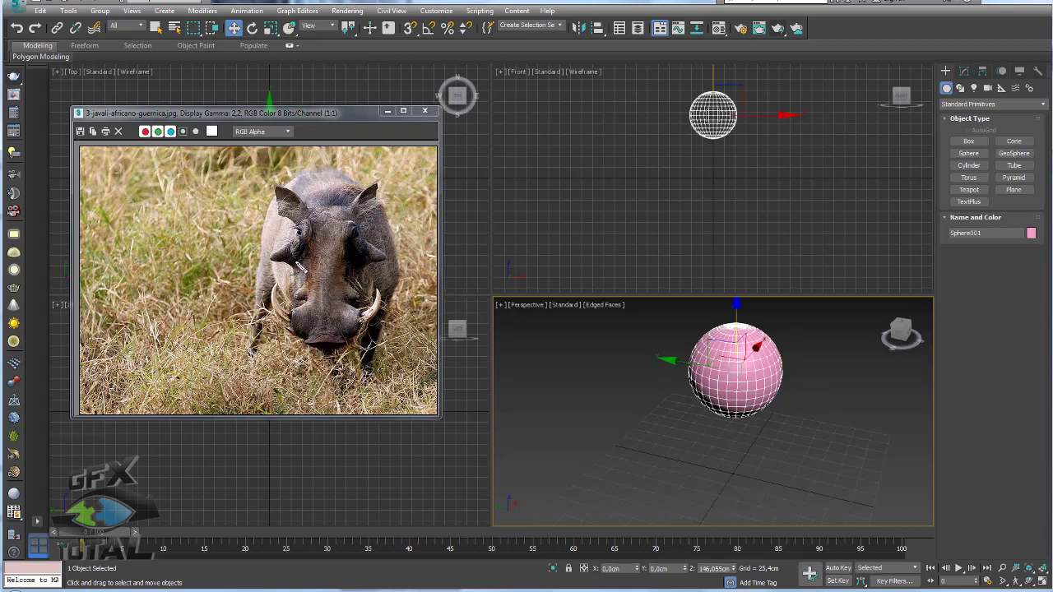
pyautogui.moveTo(297, 263)
pyautogui.mouseDown()
pyautogui.moveTo(308, 336)
pyautogui.moveTo(329, 356)
pyautogui.moveTo(303, 346)
pyautogui.moveTo(333, 352)
pyautogui.moveTo(364, 269)
pyautogui.moveTo(329, 249)
pyautogui.moveTo(295, 262)
pyautogui.moveTo(364, 270)
pyautogui.mouseUp()
pyautogui.press('Escape')
# Step: Draw a wide cone beside the sphere for the snout
pyautogui.moveTo(665, 371); pyautogui.dragTo(634, 369, button='middle')
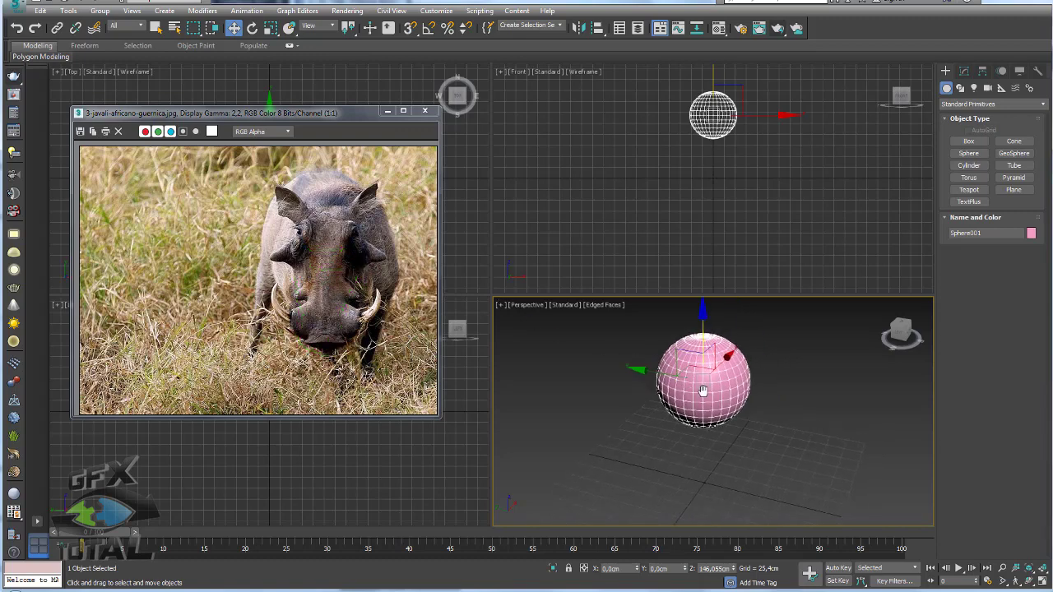
pyautogui.click(1014, 141)
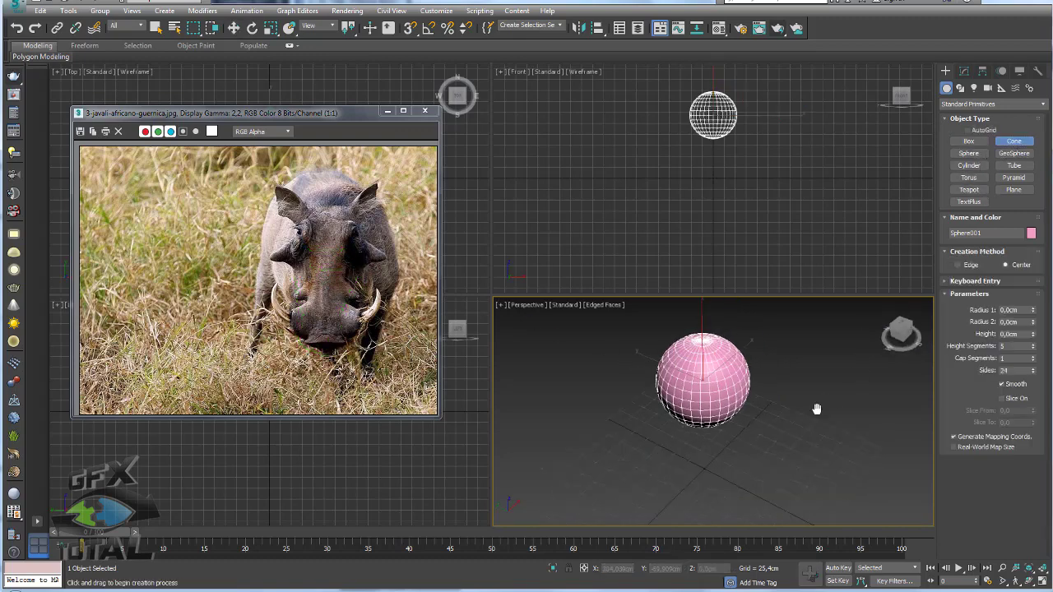
pyautogui.moveTo(816, 412); pyautogui.dragTo(776, 436, button='middle')
pyautogui.moveTo(780, 442); pyautogui.dragTo(811, 463)
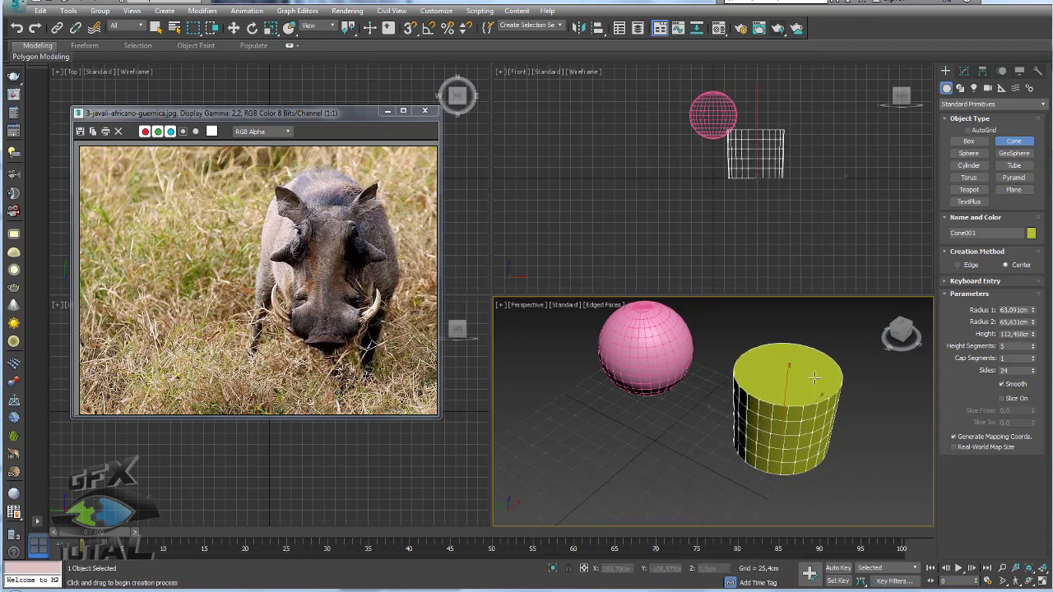
pyautogui.click(820, 391)
pyautogui.press('w')
pyautogui.scroll(-4, 776, 402)
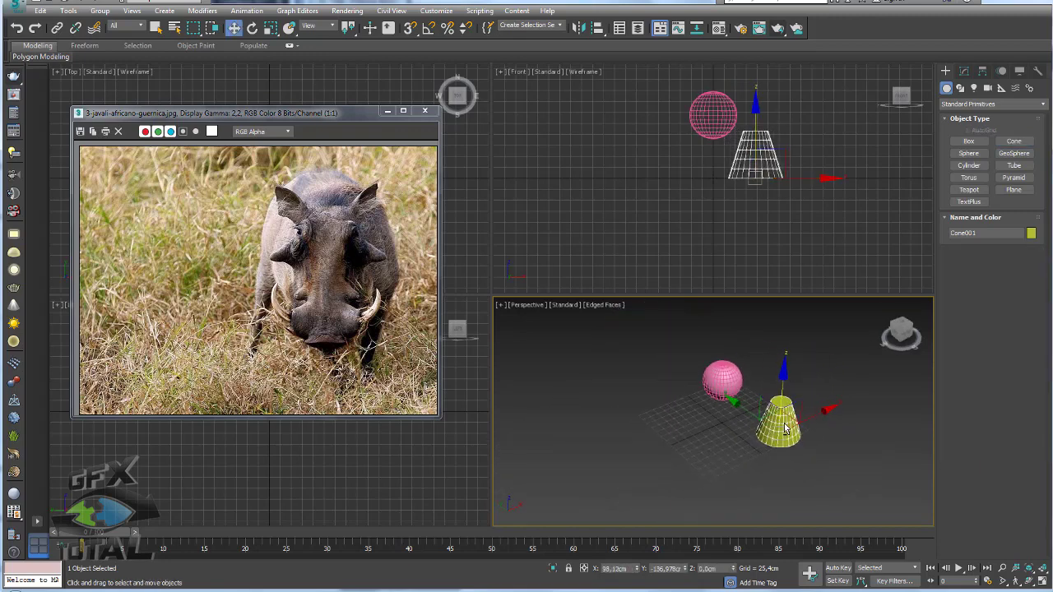
# Step: Align the sphere to the cone's centre on X, Y and Z, then tilt the cone to -134.55° on Y
pyautogui.hotkey('alt', 'a')
pyautogui.click(733, 394)
pyautogui.click(765, 401)
pyautogui.scroll(3, 735, 362)
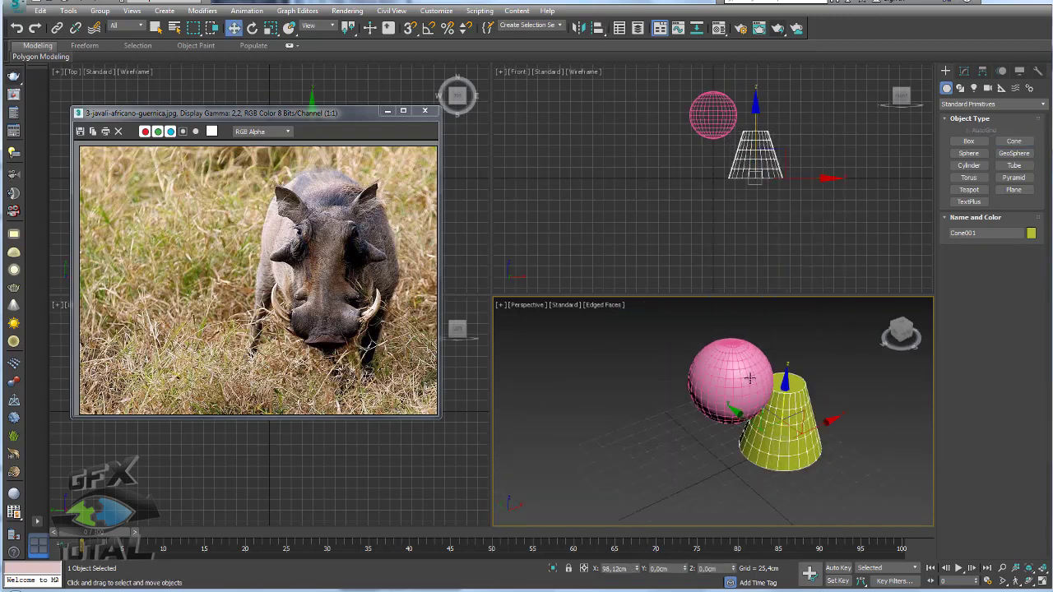
pyautogui.keyDown('alt'); pyautogui.moveTo(724, 371); pyautogui.dragTo(735, 362, button='middle'); pyautogui.keyUp('alt')
pyautogui.click(734, 362)
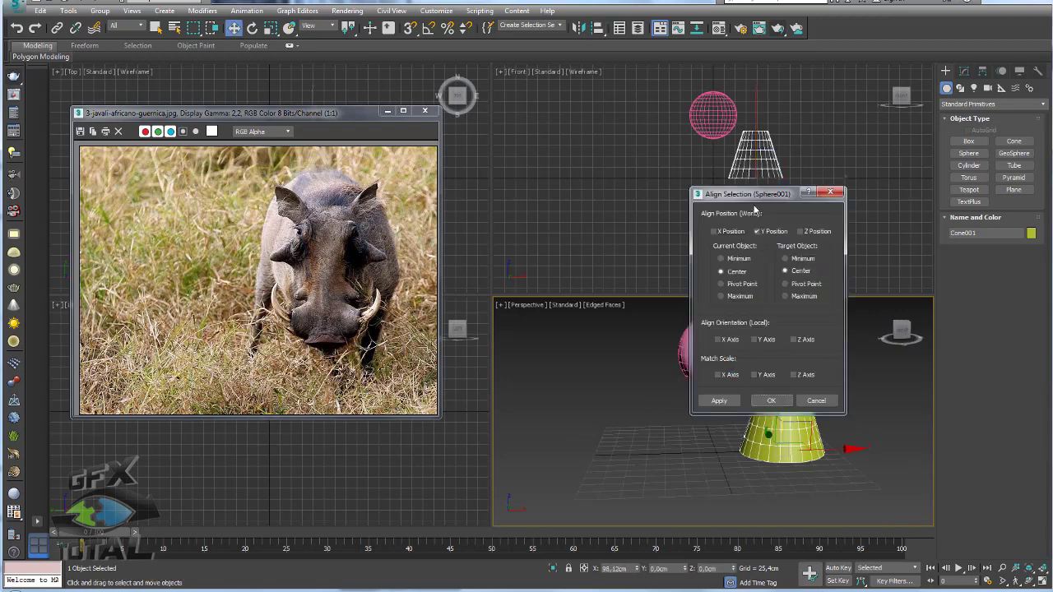
pyautogui.moveTo(748, 194); pyautogui.dragTo(812, 227)
pyautogui.click(776, 265)
pyautogui.click(863, 264)
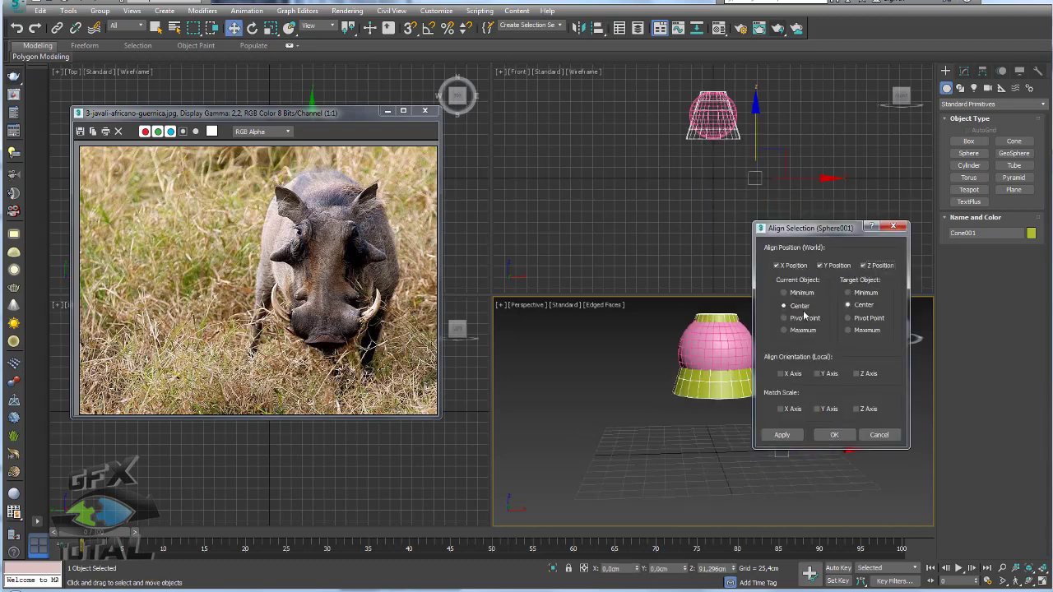
pyautogui.click(834, 435)
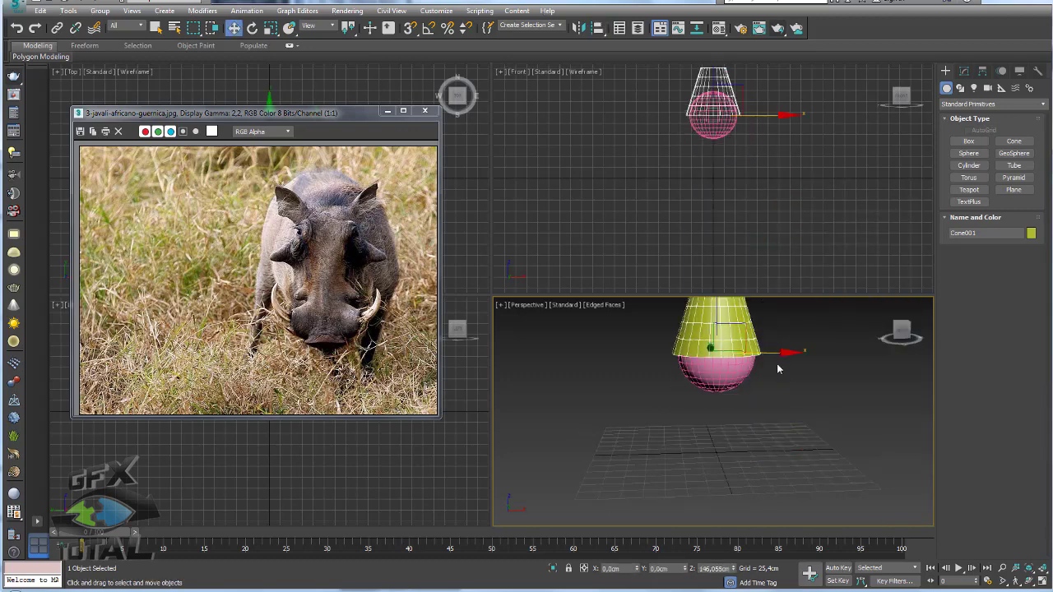
pyautogui.press('e')
pyautogui.moveTo(696, 345); pyautogui.dragTo(637, 65)
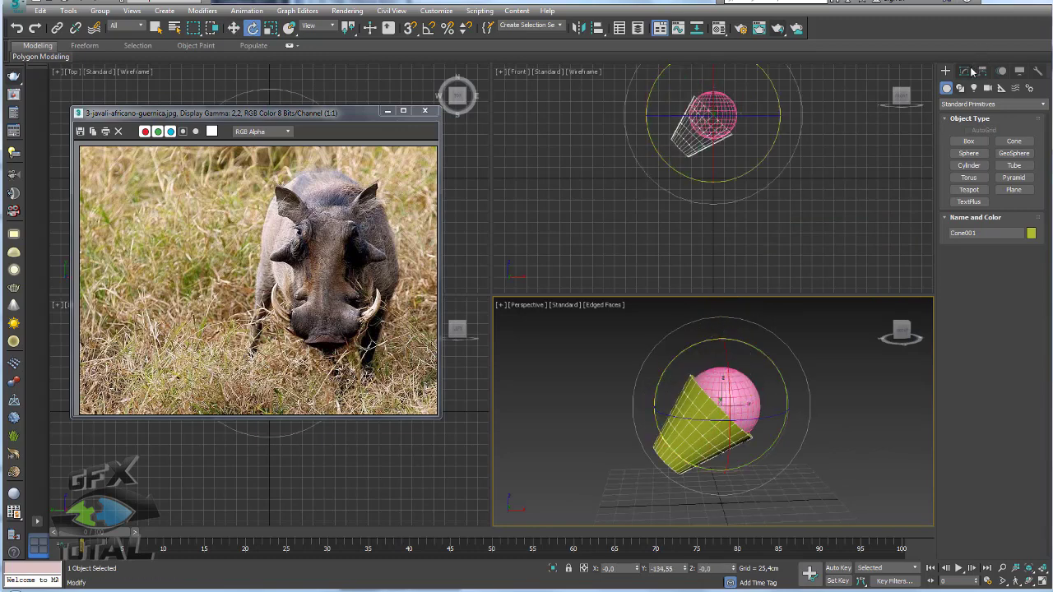
# Step: Give the cone 4 height segments and shrink Radius 1 to about 56 cm
pyautogui.click(964, 71)
pyautogui.keyDown('alt'); pyautogui.moveTo(809, 421); pyautogui.dragTo(843, 353, button='middle'); pyautogui.keyUp('alt')
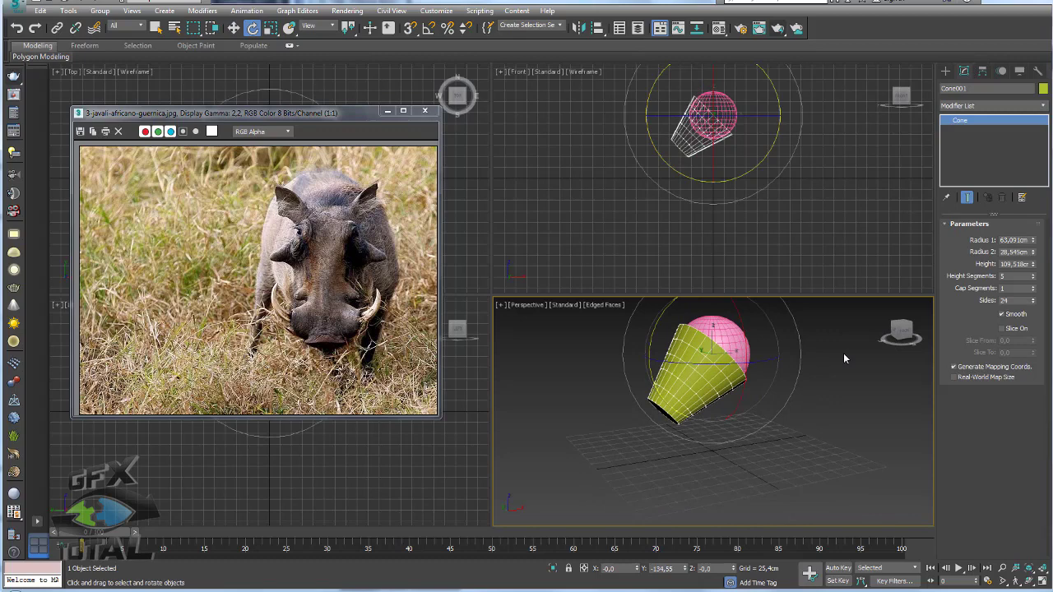
pyautogui.click(1034, 279)
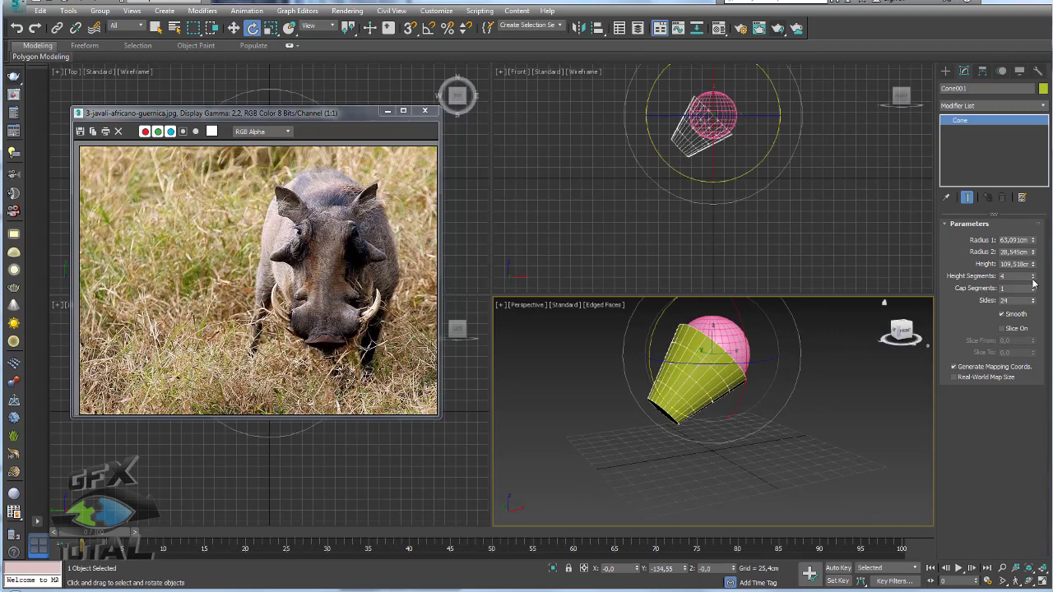
pyautogui.keyDown('alt'); pyautogui.moveTo(655, 413); pyautogui.dragTo(667, 414, button='middle'); pyautogui.keyUp('alt')
pyautogui.scroll(3, 684, 376)
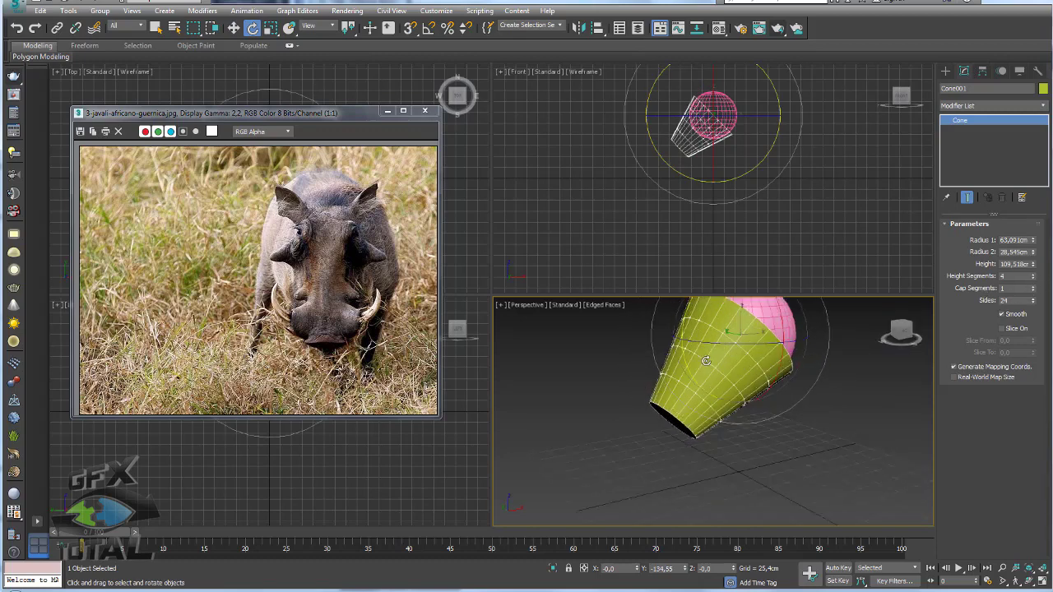
pyautogui.keyDown('alt'); pyautogui.moveTo(683, 376); pyautogui.dragTo(716, 362, button='middle'); pyautogui.keyUp('alt')
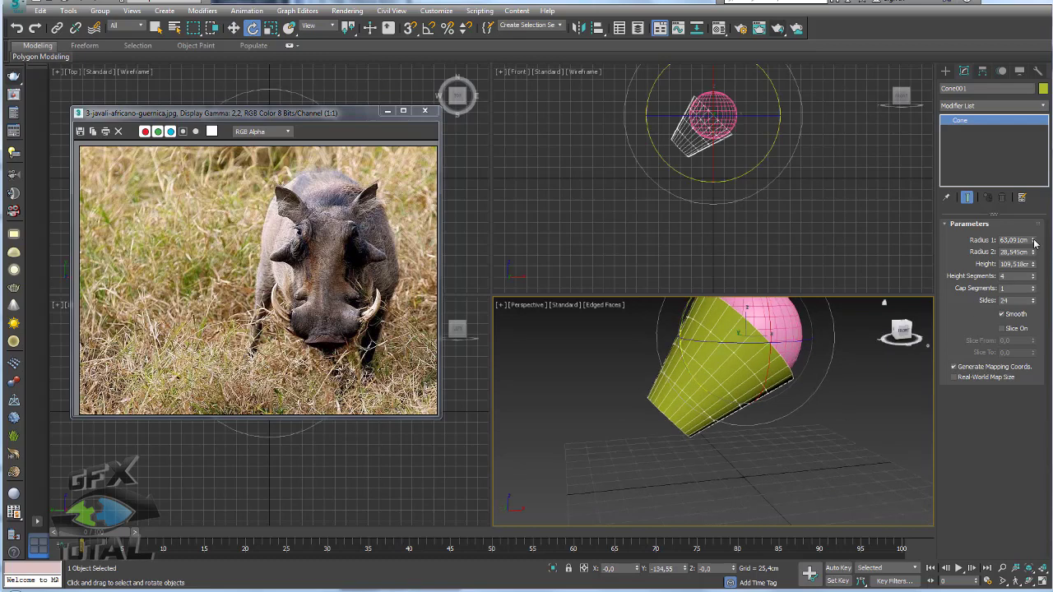
pyautogui.moveTo(1034, 241); pyautogui.dragTo(1036, 244)
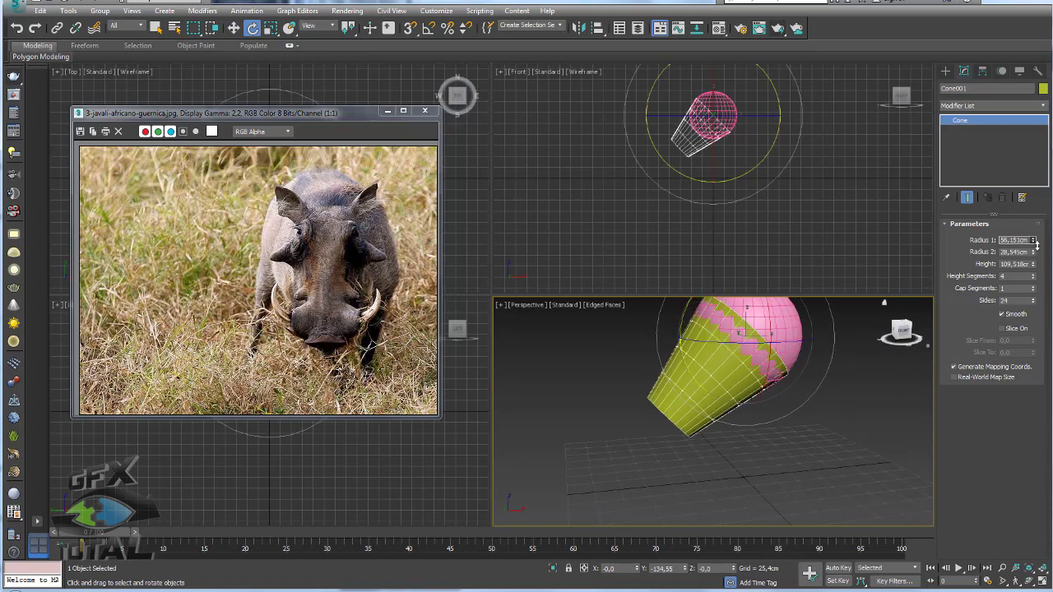
# Step: Sketch the intended head outline on the model and photo, then clear the annotations
pyautogui.moveTo(740, 379)
pyautogui.keyDown('alt'); pyautogui.mouseDown(button='middle')
pyautogui.moveTo(732, 362)
pyautogui.moveTo(820, 393)
pyautogui.moveTo(822, 408)
pyautogui.mouseUp(button='middle'); pyautogui.keyUp('alt')
pyautogui.press('w')
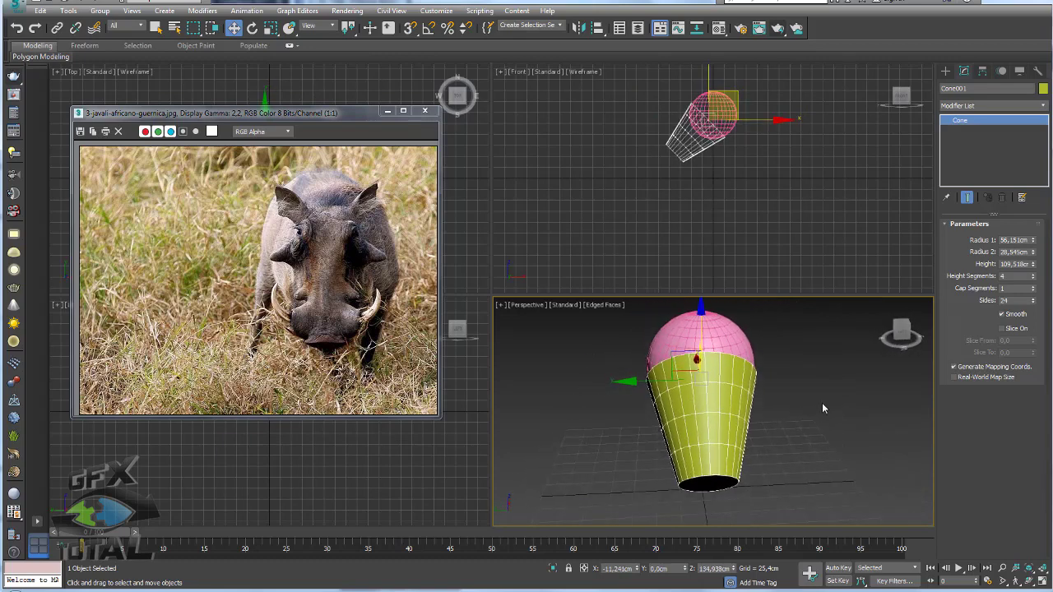
pyautogui.moveTo(757, 380)
pyautogui.mouseDown()
pyautogui.moveTo(738, 321)
pyautogui.moveTo(678, 310)
pyautogui.moveTo(646, 387)
pyautogui.moveTo(691, 494)
pyautogui.moveTo(736, 492)
pyautogui.moveTo(757, 380)
pyautogui.mouseUp()
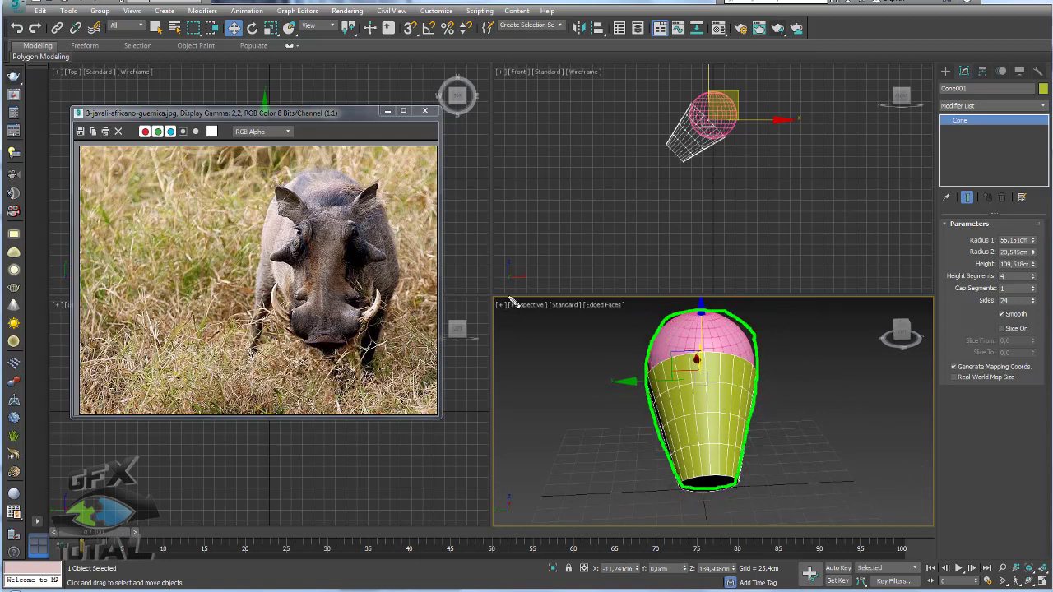
pyautogui.moveTo(309, 216)
pyautogui.mouseDown()
pyautogui.moveTo(290, 259)
pyautogui.moveTo(303, 319)
pyautogui.moveTo(329, 354)
pyautogui.moveTo(352, 344)
pyautogui.moveTo(377, 251)
pyautogui.moveTo(319, 213)
pyautogui.mouseUp()
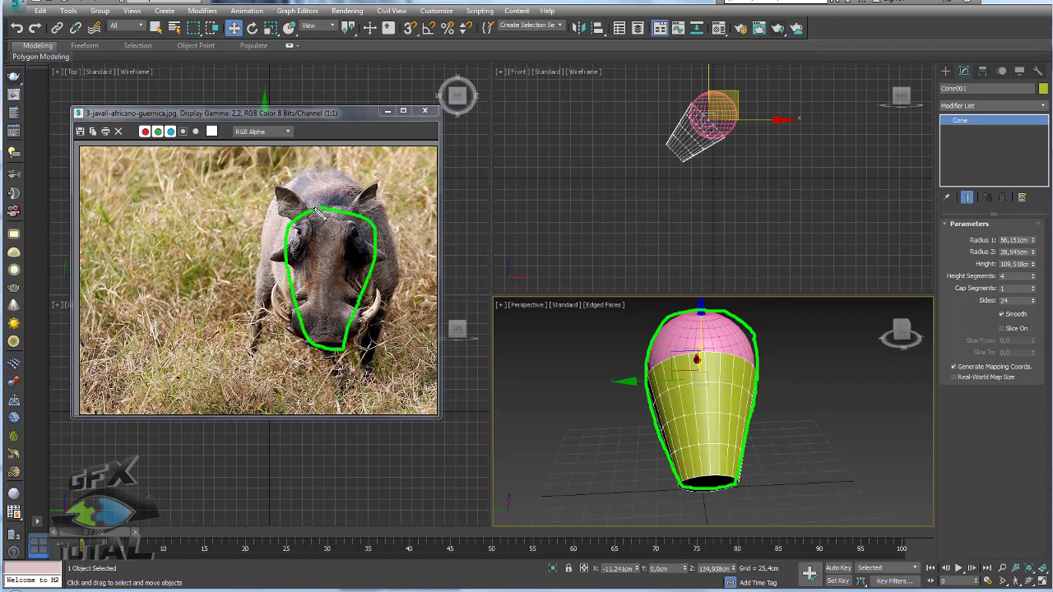
pyautogui.press('Escape')
pyautogui.moveTo(724, 379)
pyautogui.keyDown('alt'); pyautogui.mouseDown(button='middle')
pyautogui.moveTo(785, 395)
pyautogui.moveTo(776, 400)
pyautogui.moveTo(759, 357)
pyautogui.moveTo(765, 396)
pyautogui.moveTo(736, 423)
pyautogui.moveTo(724, 408)
pyautogui.mouseUp(button='middle'); pyautogui.keyUp('alt')
# Step: Draw a small pointed cone (Radius 1 13.545 cm, Height 64.335 cm) beside the head
pyautogui.click(946, 72)
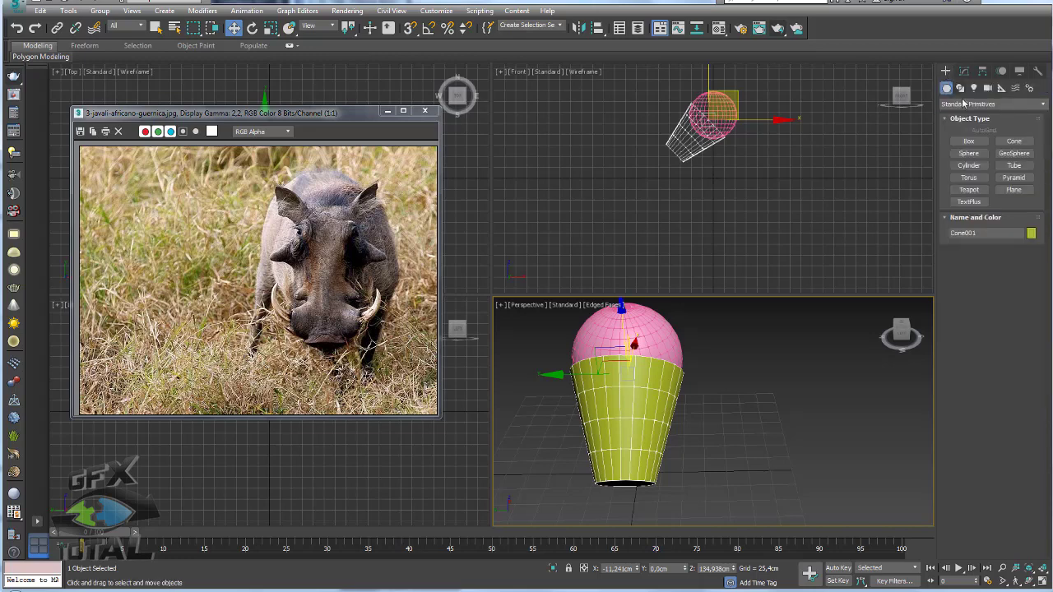
pyautogui.click(1012, 140)
pyautogui.moveTo(744, 461); pyautogui.dragTo(752, 462)
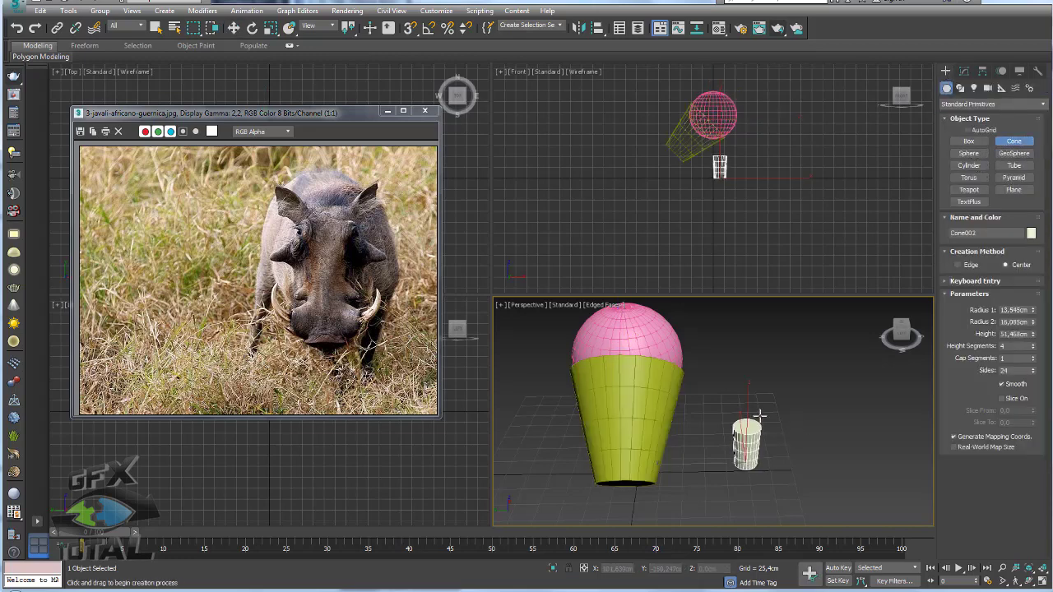
pyautogui.click(761, 412)
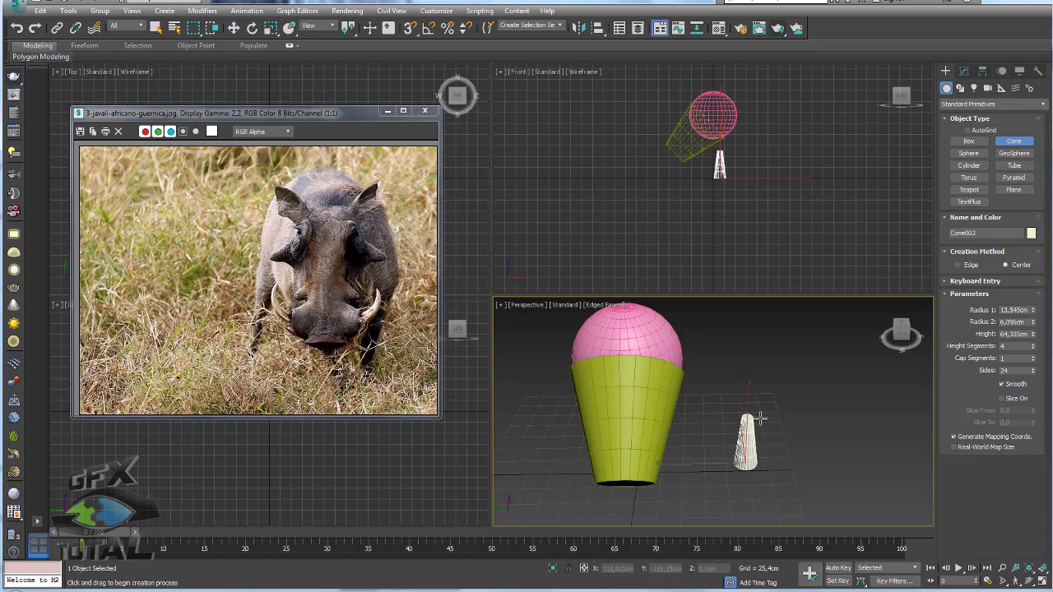
pyautogui.click(761, 421)
pyautogui.press('w')
pyautogui.click(964, 71)
pyautogui.click(1041, 105)
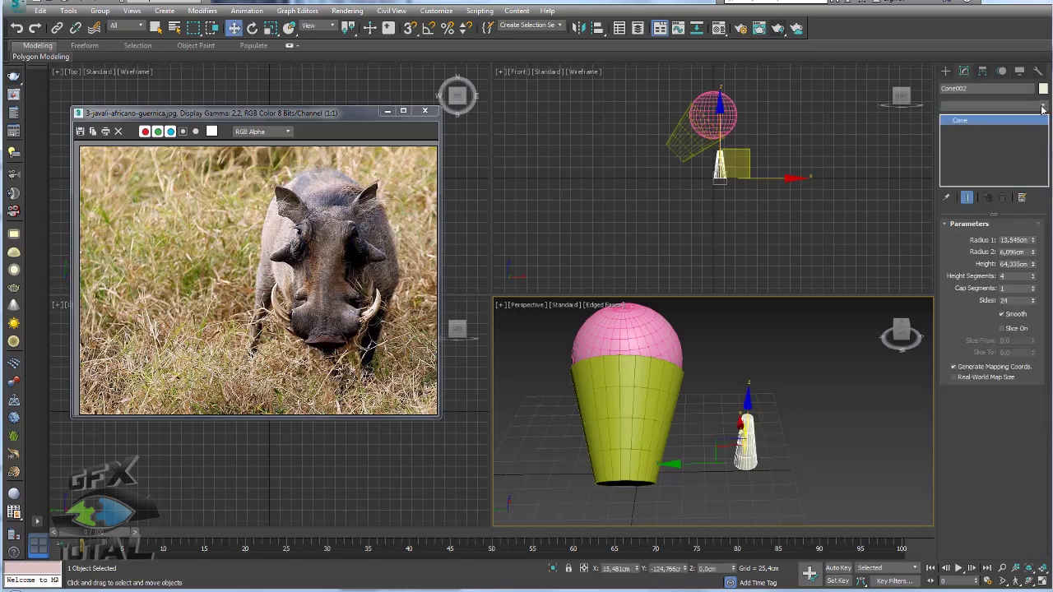
# Step: Add a Bend to the small cone with Angle 68.5 and Direction -64.5
pyautogui.click(1017, 367)
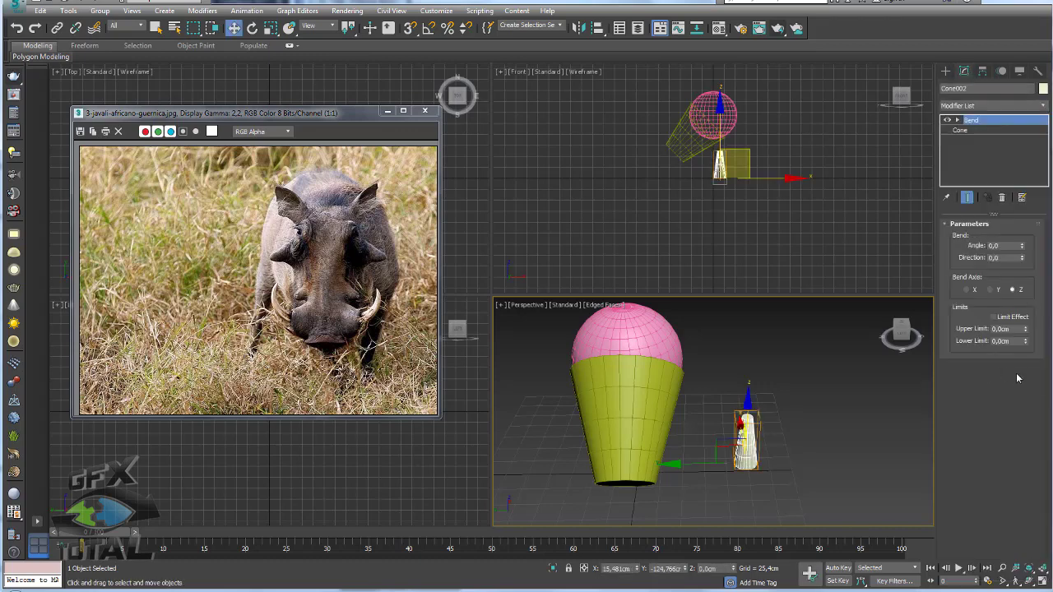
pyautogui.moveTo(1024, 250); pyautogui.dragTo(1022, 261)
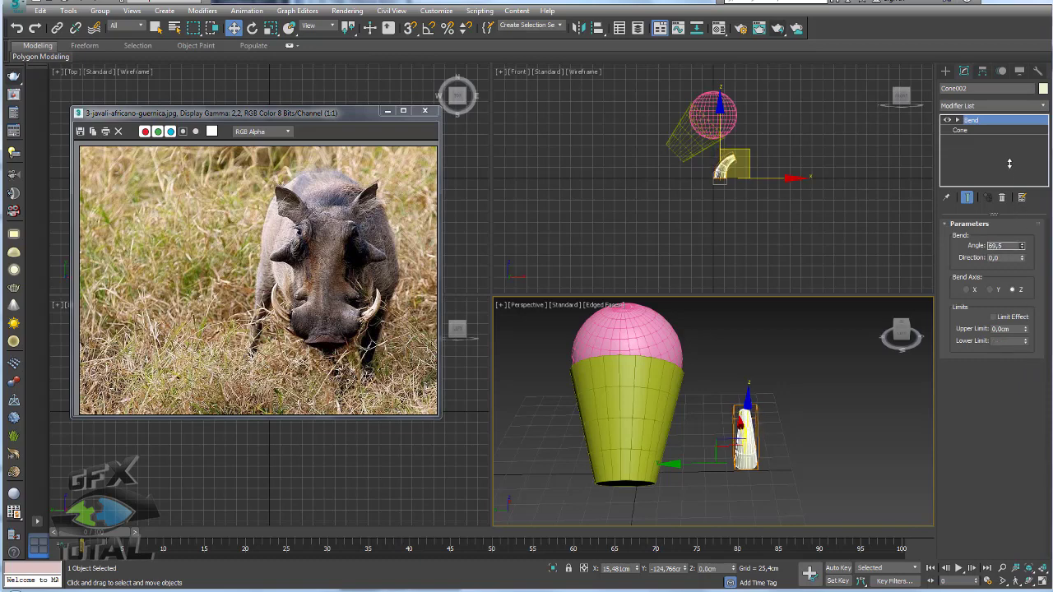
pyautogui.click(997, 258)
pyautogui.write('90')
pyautogui.press('Return')
pyautogui.moveTo(1023, 258); pyautogui.dragTo(1023, 313)
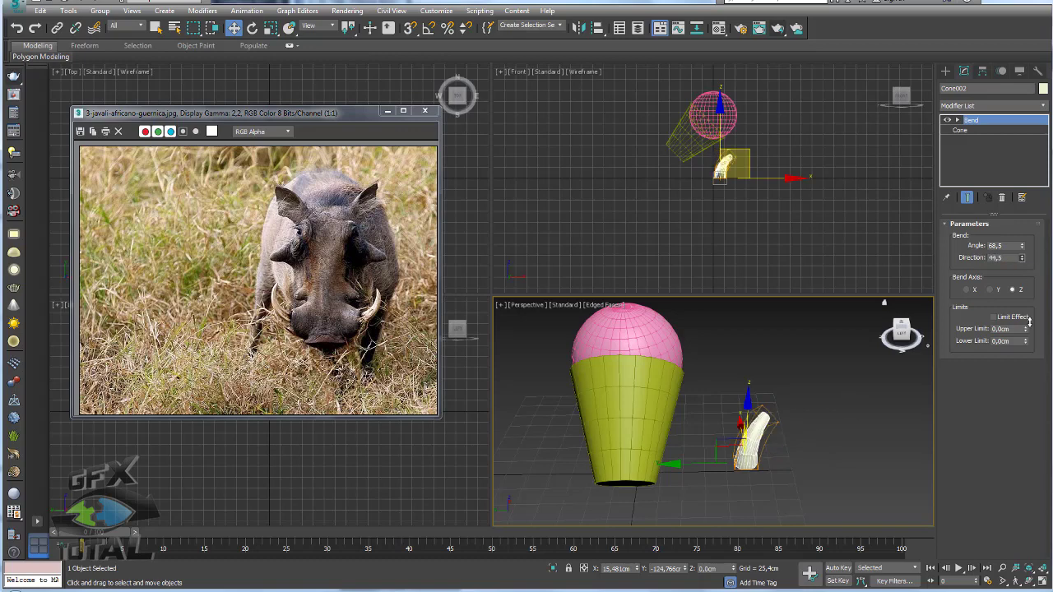
# Step: Move the bent cone behind the large cone and rotate it to a tusk angle
pyautogui.keyDown('alt'); pyautogui.moveTo(728, 428); pyautogui.dragTo(728, 445, button='middle'); pyautogui.keyUp('alt')
pyautogui.moveTo(728, 445); pyautogui.dragTo(654, 441)
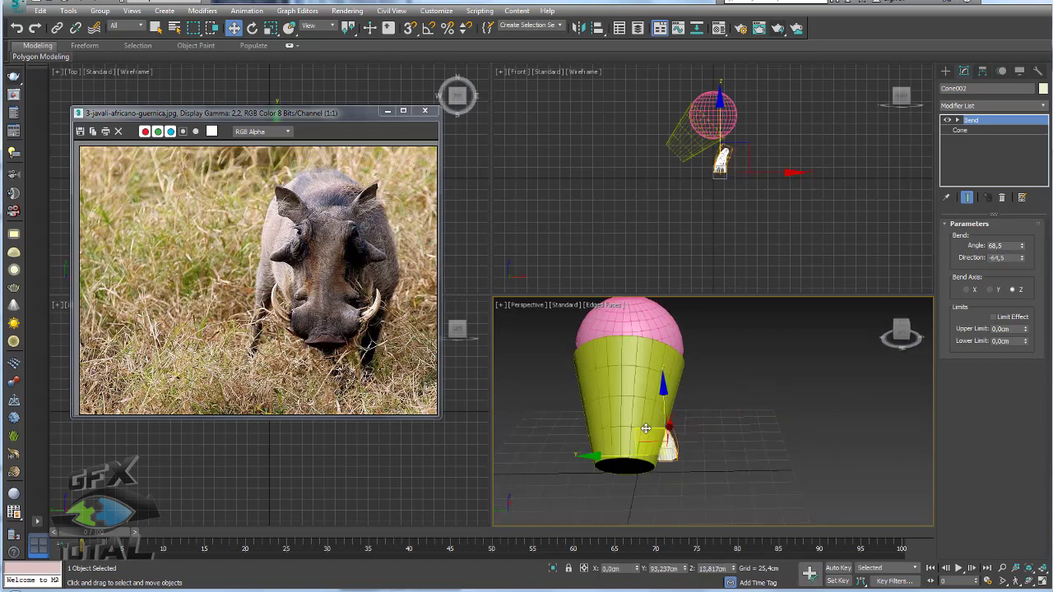
pyautogui.press('e')
pyautogui.moveTo(684, 400); pyautogui.dragTo(771, 439)
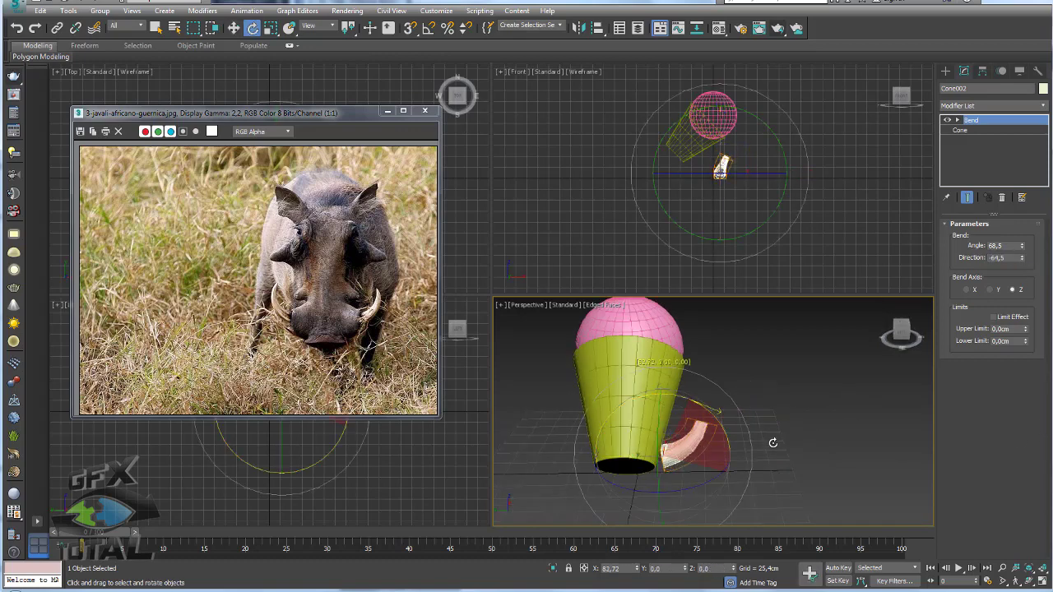
pyautogui.scroll(2, 723, 177)
pyautogui.scroll(2, 736, 178)
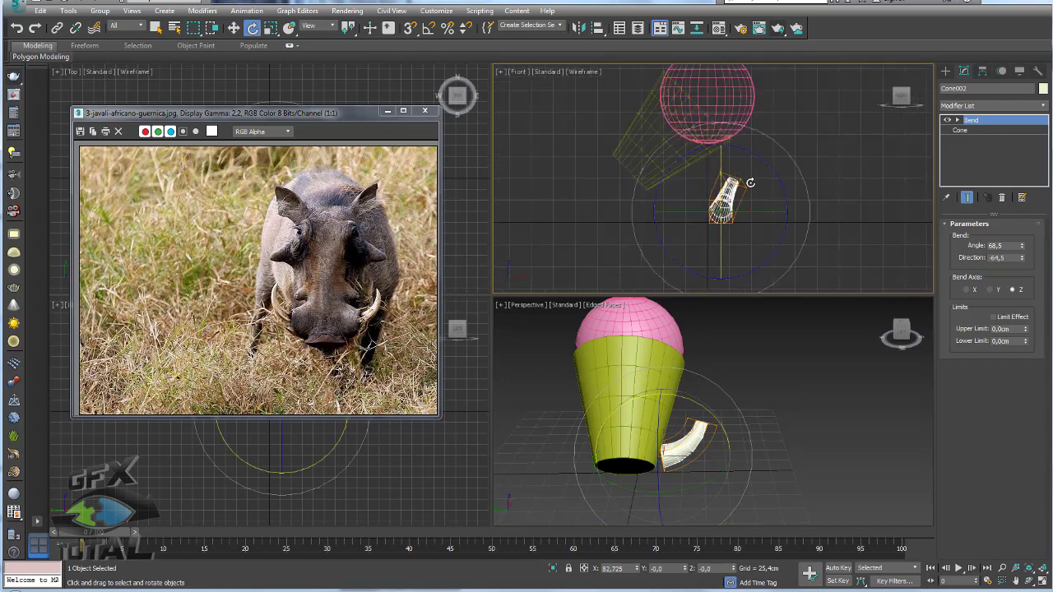
# Step: Raise and nudge the tusk against the snout's base, then check its placement
pyautogui.press('w')
pyautogui.moveTo(744, 183)
pyautogui.mouseDown()
pyautogui.moveTo(657, 128)
pyautogui.moveTo(640, 138)
pyautogui.moveTo(658, 132)
pyautogui.mouseUp()
pyautogui.press('e')
pyautogui.press('w')
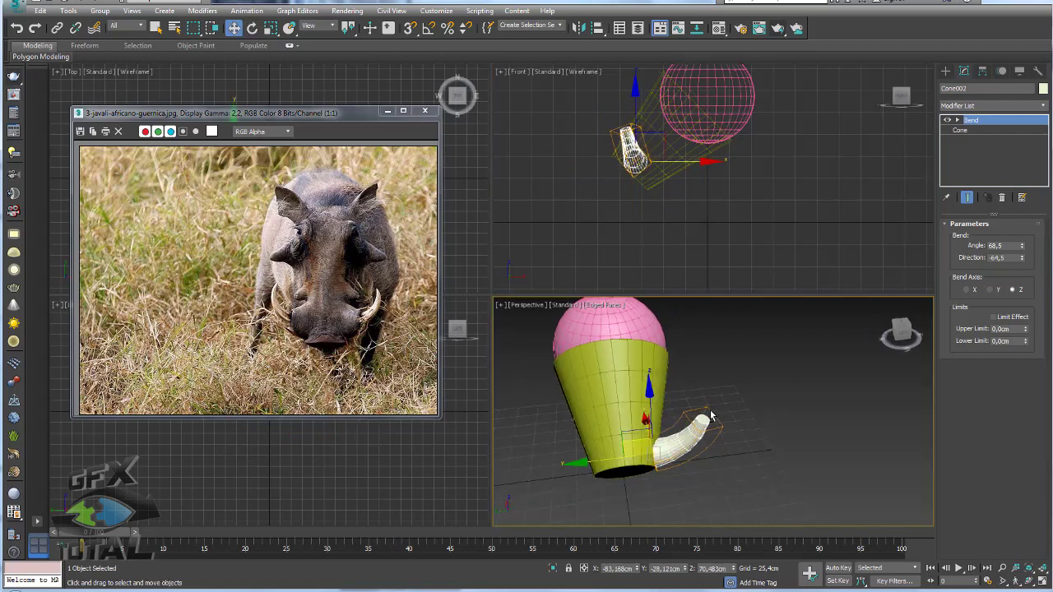
pyautogui.moveTo(650, 395)
pyautogui.keyDown('alt'); pyautogui.mouseDown(button='middle')
pyautogui.moveTo(666, 418)
pyautogui.moveTo(690, 414)
pyautogui.mouseUp(button='middle'); pyautogui.keyUp('alt')
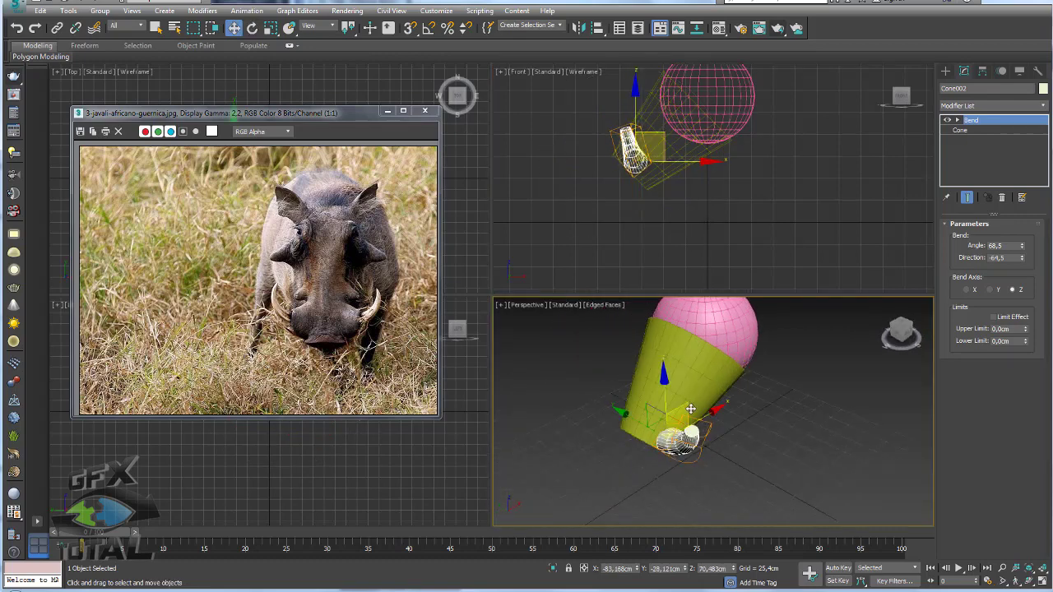
pyautogui.moveTo(690, 407); pyautogui.dragTo(699, 400)
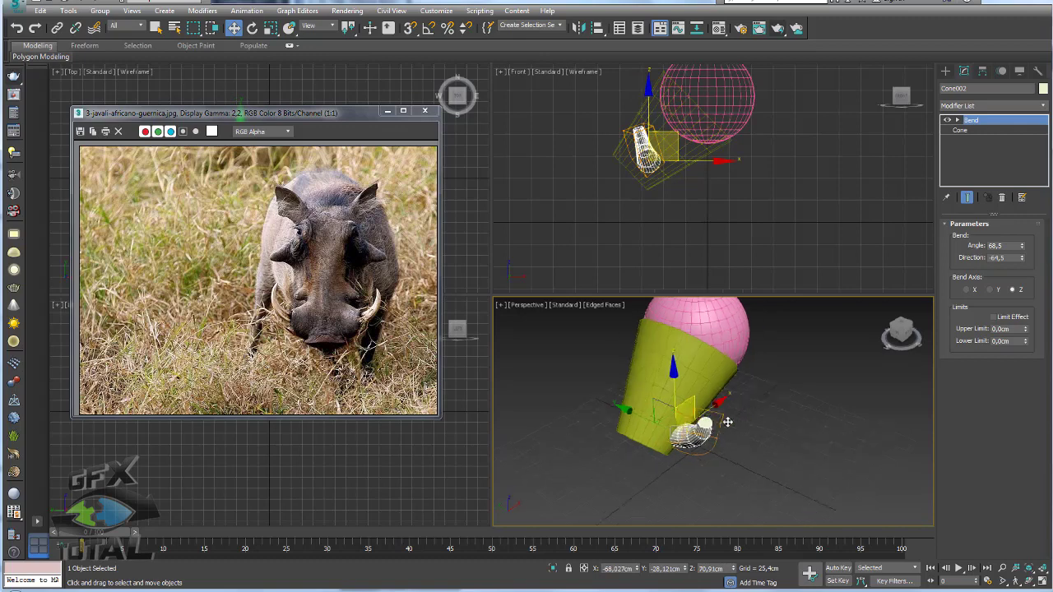
pyautogui.keyDown('alt'); pyautogui.moveTo(699, 400); pyautogui.dragTo(834, 340, button='middle'); pyautogui.keyUp('alt')
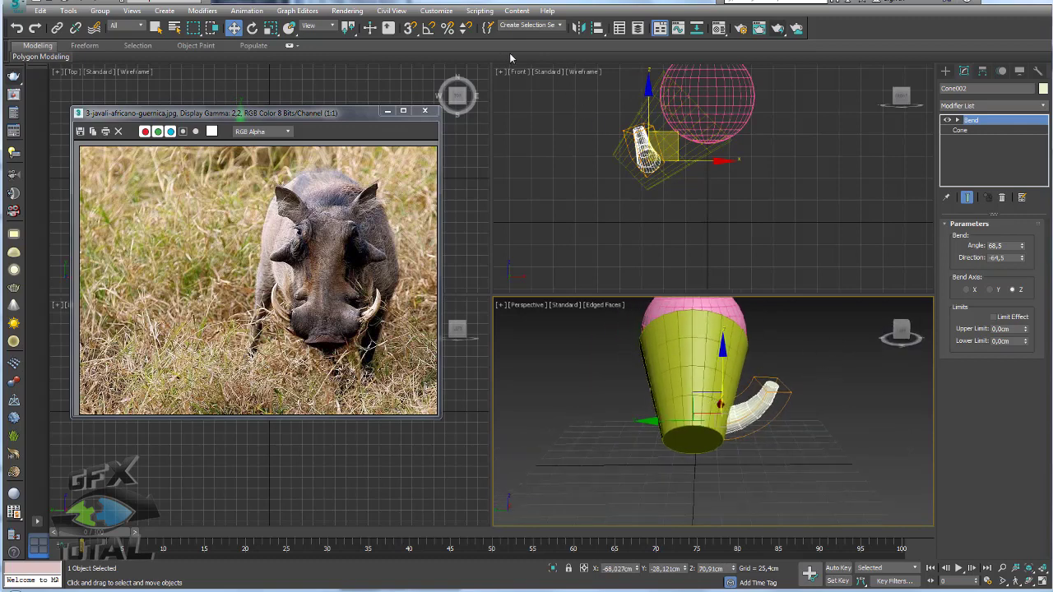
# Step: Mirror a copy of the tusk across X, inspect it, then delete it
pyautogui.click(577, 30)
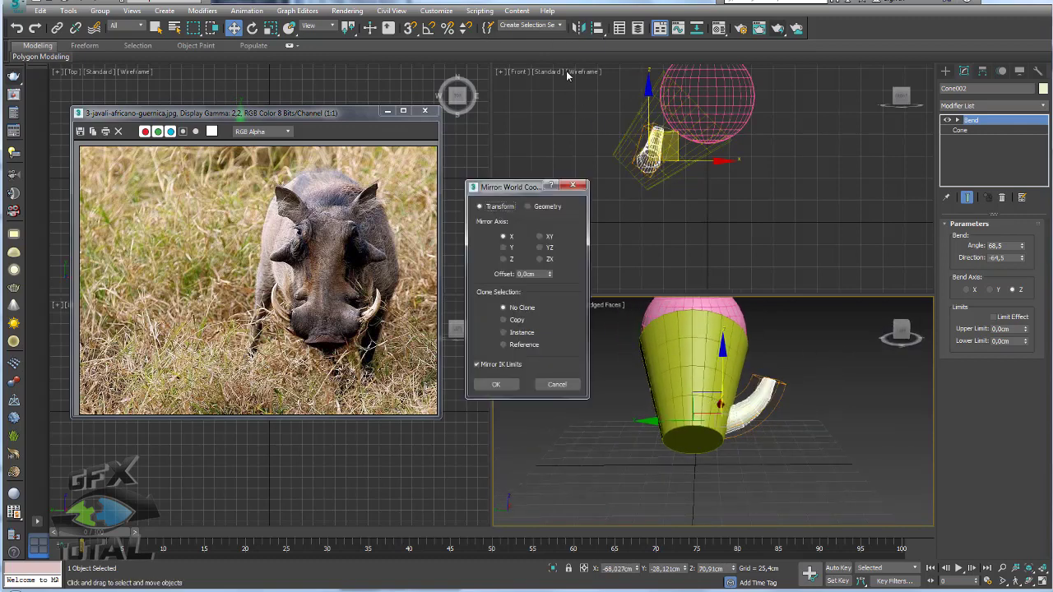
pyautogui.moveTo(520, 191); pyautogui.dragTo(546, 121)
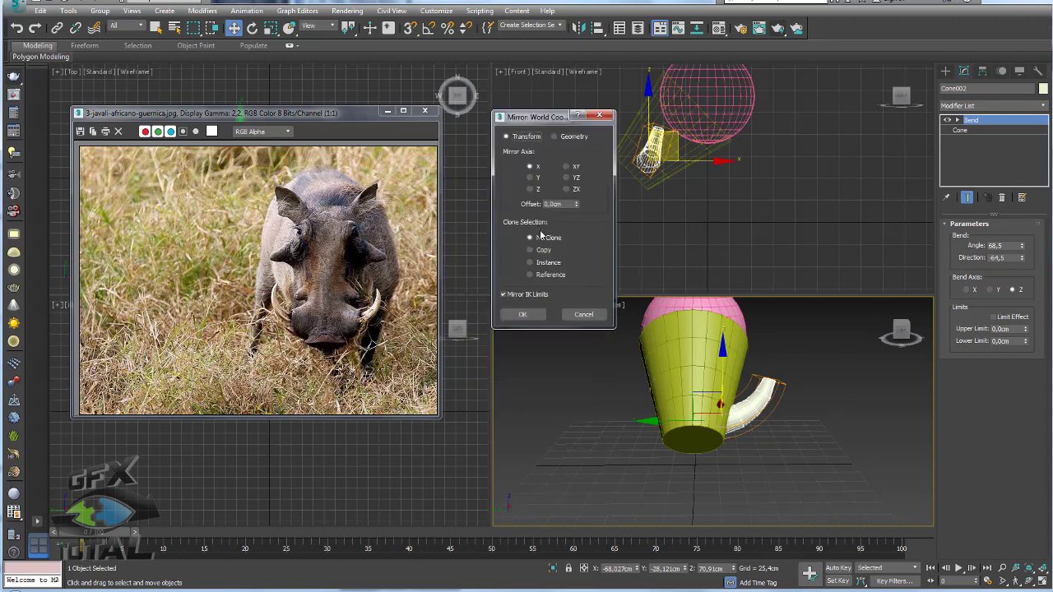
pyautogui.click(530, 251)
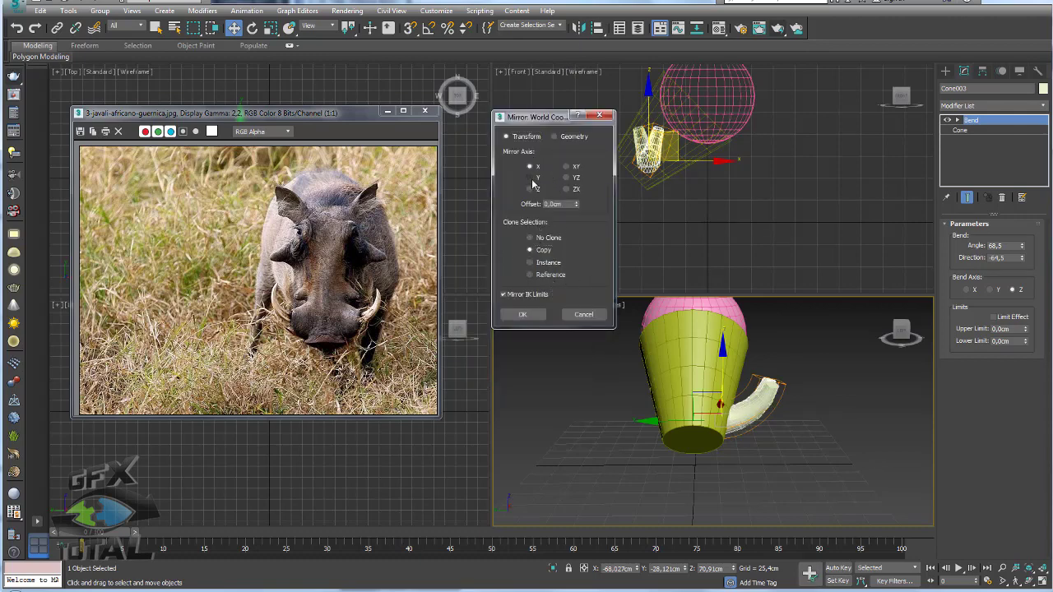
pyautogui.click(530, 315)
pyautogui.moveTo(675, 415); pyautogui.dragTo(535, 421)
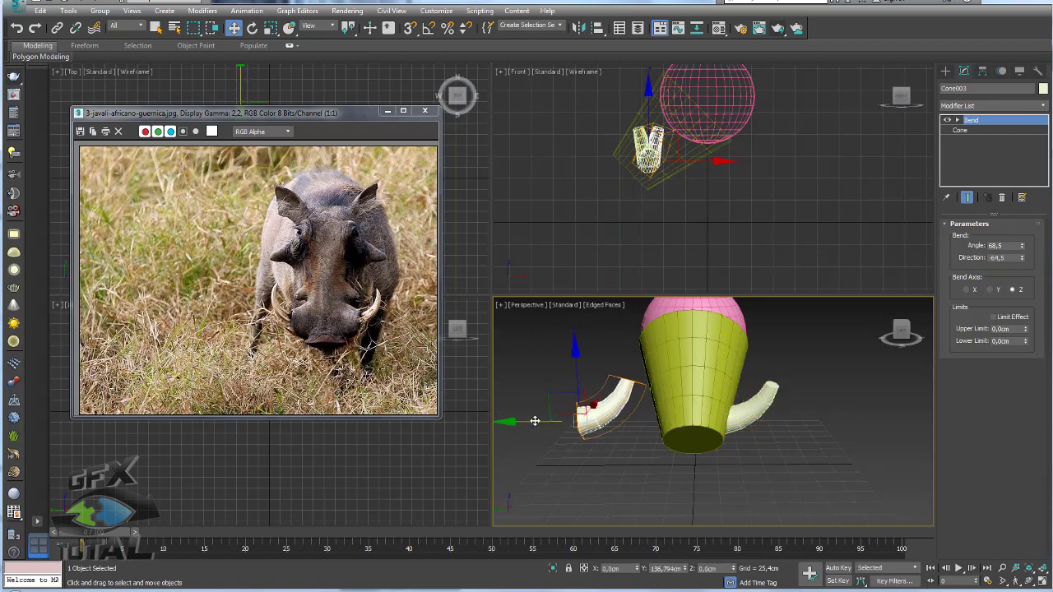
pyautogui.keyDown('alt'); pyautogui.moveTo(535, 421); pyautogui.dragTo(788, 457, button='middle'); pyautogui.keyUp('alt')
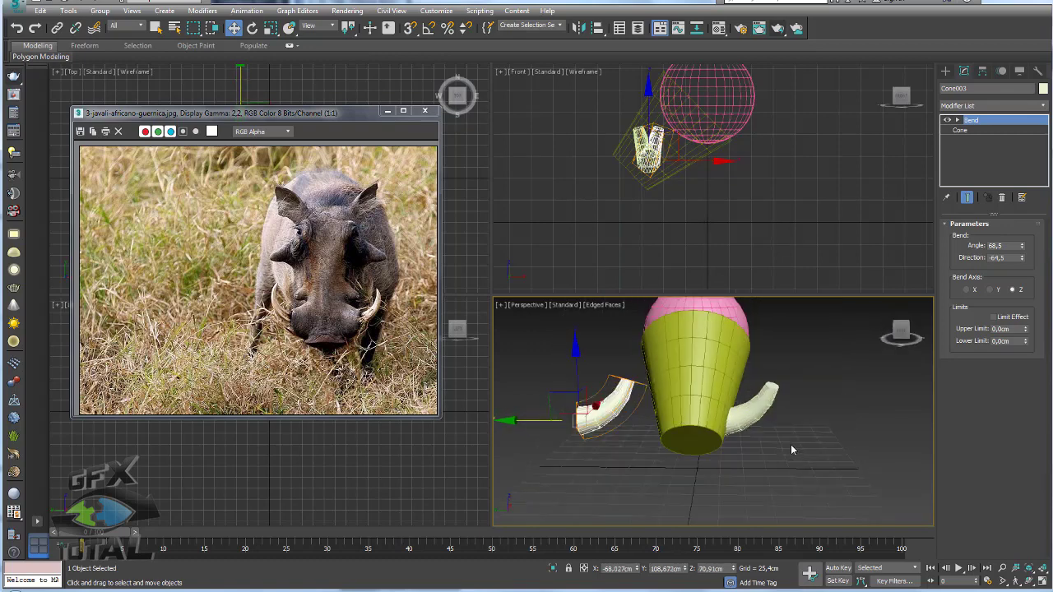
pyautogui.press('Delete')
# Step: Mirror a copy of the right tusk across Y and move it to the left side
pyautogui.click(753, 387)
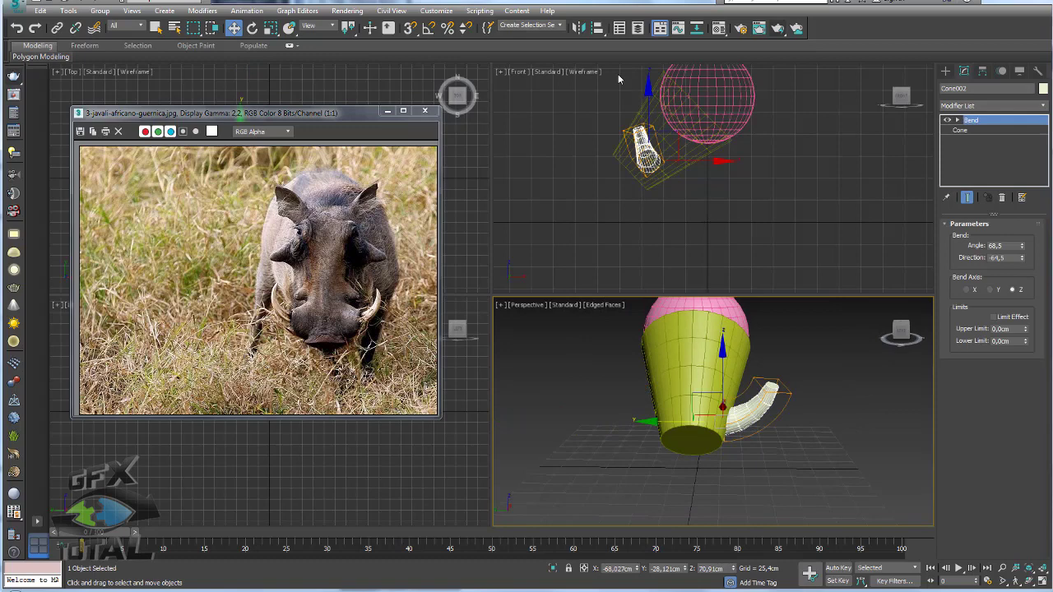
pyautogui.click(579, 28)
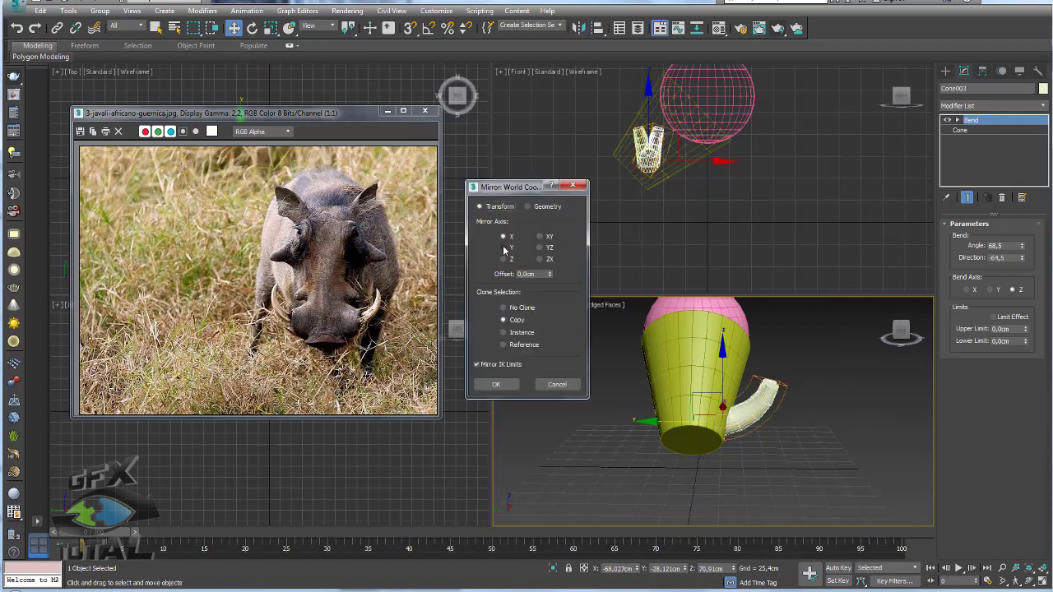
pyautogui.click(504, 248)
pyautogui.click(496, 384)
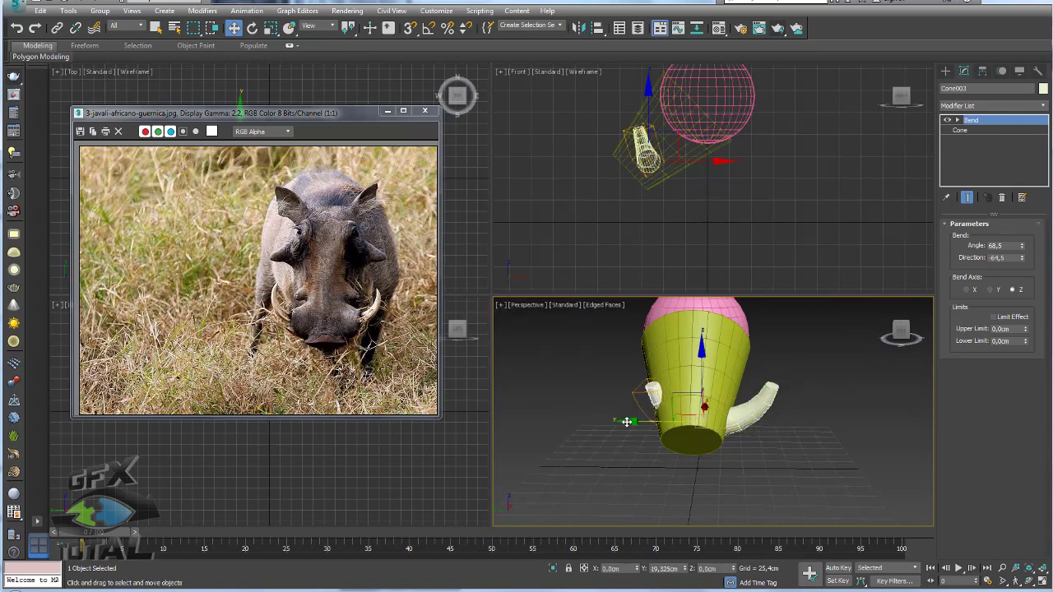
pyautogui.moveTo(627, 423); pyautogui.dragTo(599, 426)
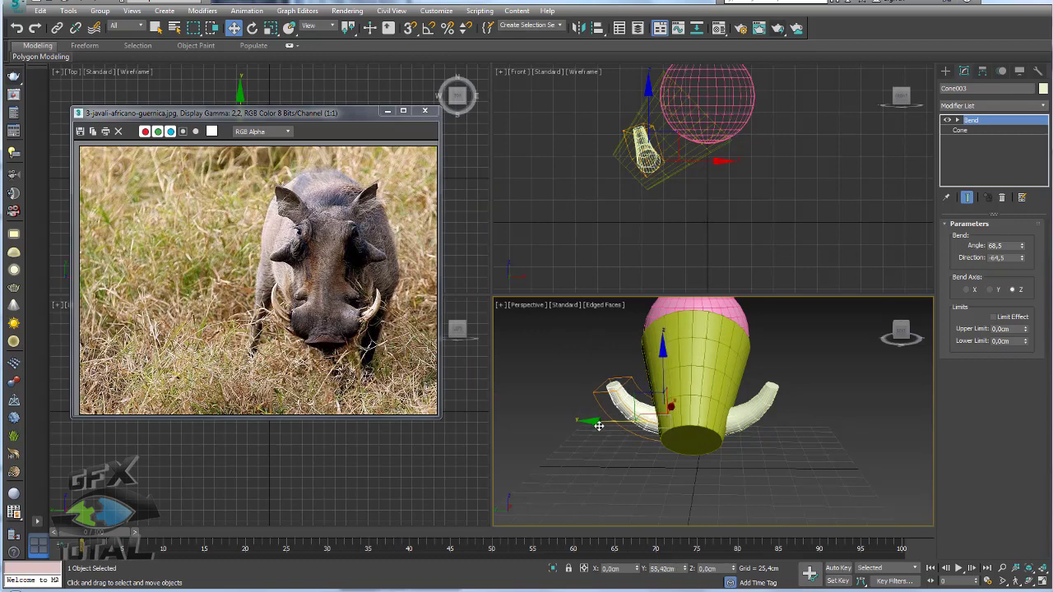
pyautogui.keyDown('alt'); pyautogui.moveTo(599, 427); pyautogui.dragTo(731, 383, button='middle'); pyautogui.keyUp('alt')
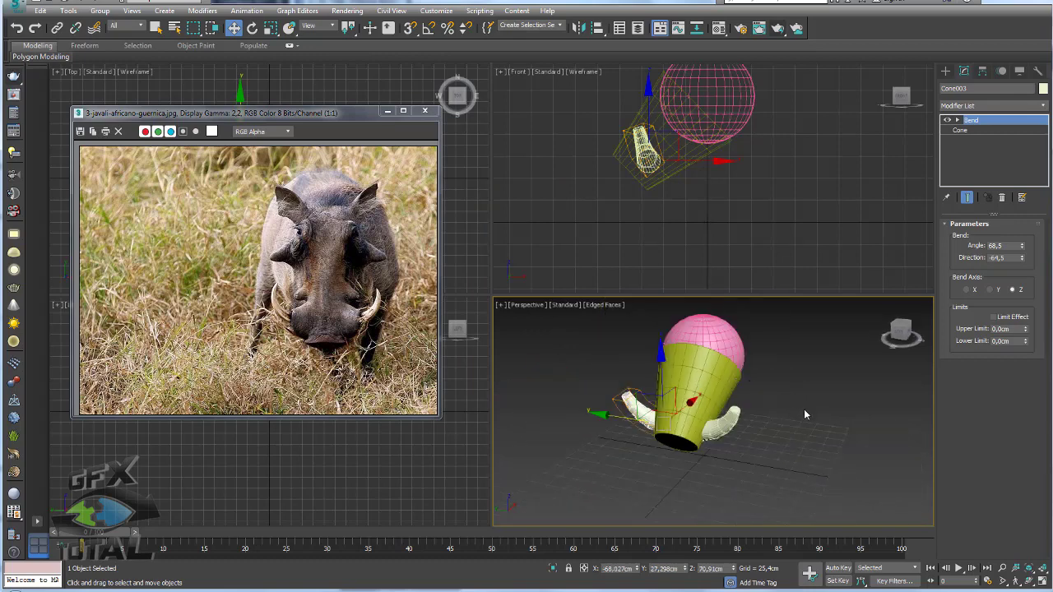
# Step: Shift-drag a copy of the small tusk, Cone004, beside the original and move the photo aside
pyautogui.scroll(4, 739, 432)
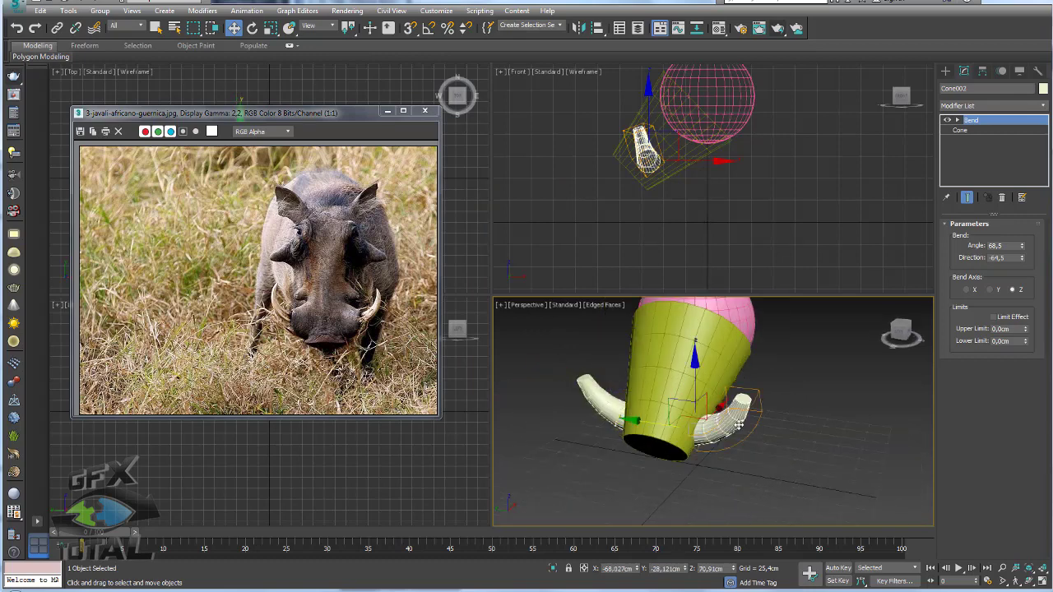
pyautogui.click(723, 426)
pyautogui.keyDown('alt'); pyautogui.moveTo(723, 426); pyautogui.dragTo(728, 403, button='middle'); pyautogui.keyUp('alt')
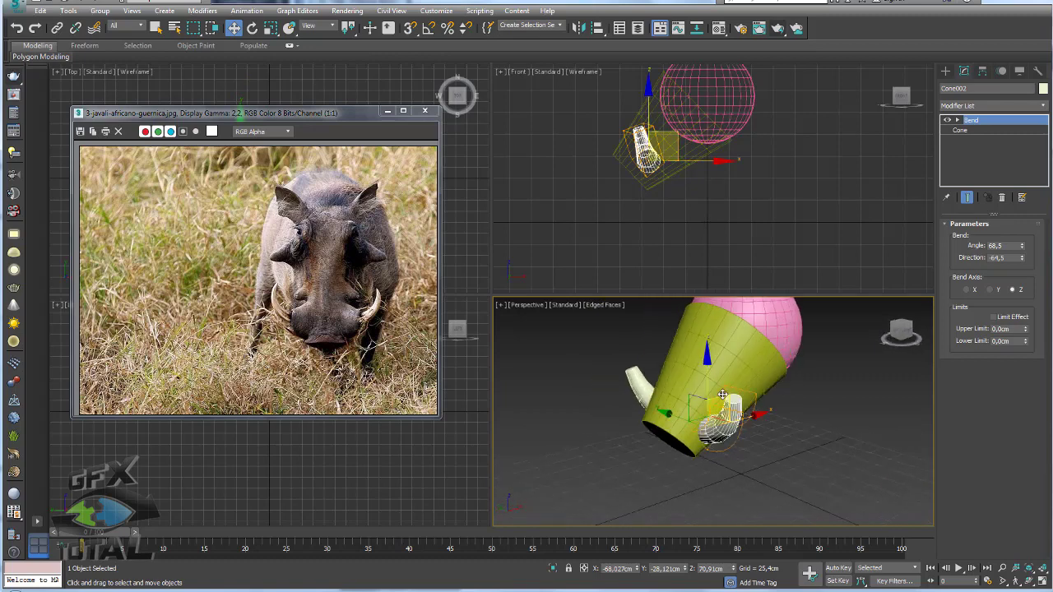
pyautogui.keyDown('shift'); pyautogui.moveTo(728, 403); pyautogui.dragTo(779, 372); pyautogui.keyUp('shift')
pyautogui.click(529, 346)
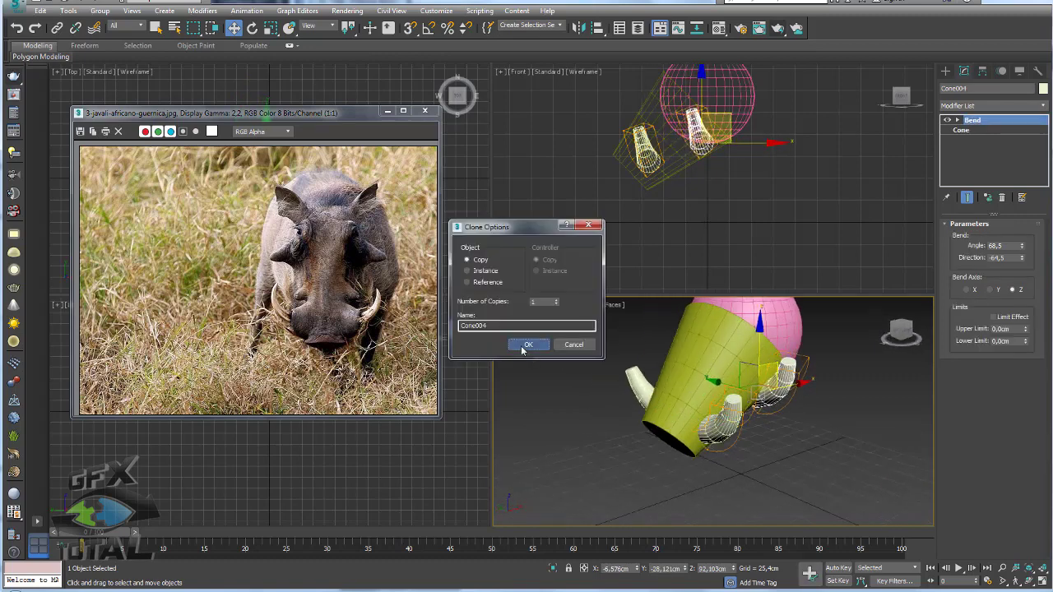
pyautogui.moveTo(342, 115); pyautogui.dragTo(321, 62)
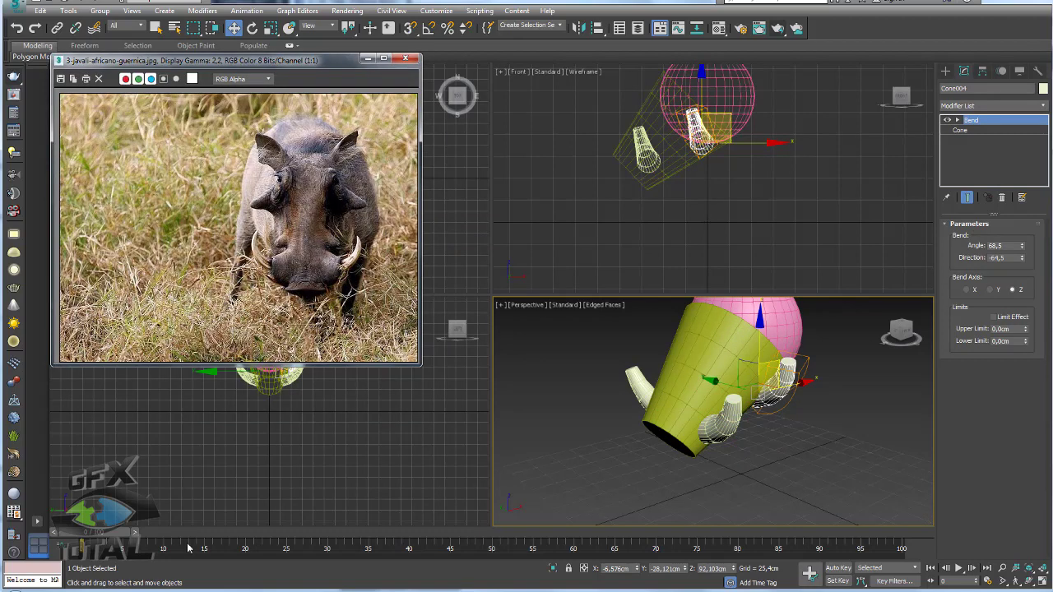
# Step: Open the first warthog reference photo in Photo Viewer and shrink the viewer window
pyautogui.hotkey('alt', 'Tab')
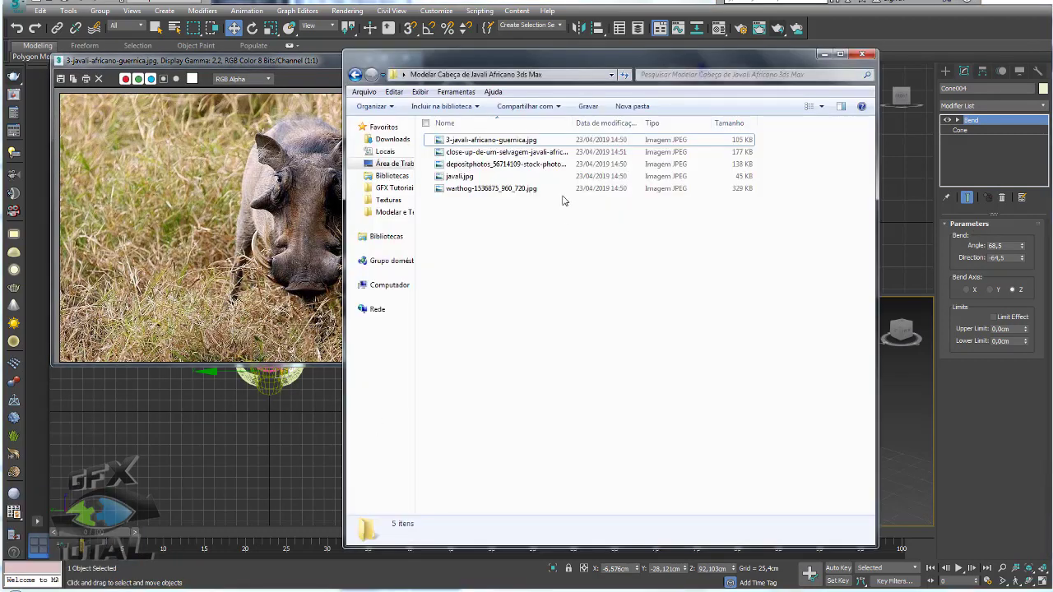
pyautogui.moveTo(560, 64); pyautogui.dragTo(267, 52)
pyautogui.doubleClick(403, 134)
pyautogui.click(732, 48)
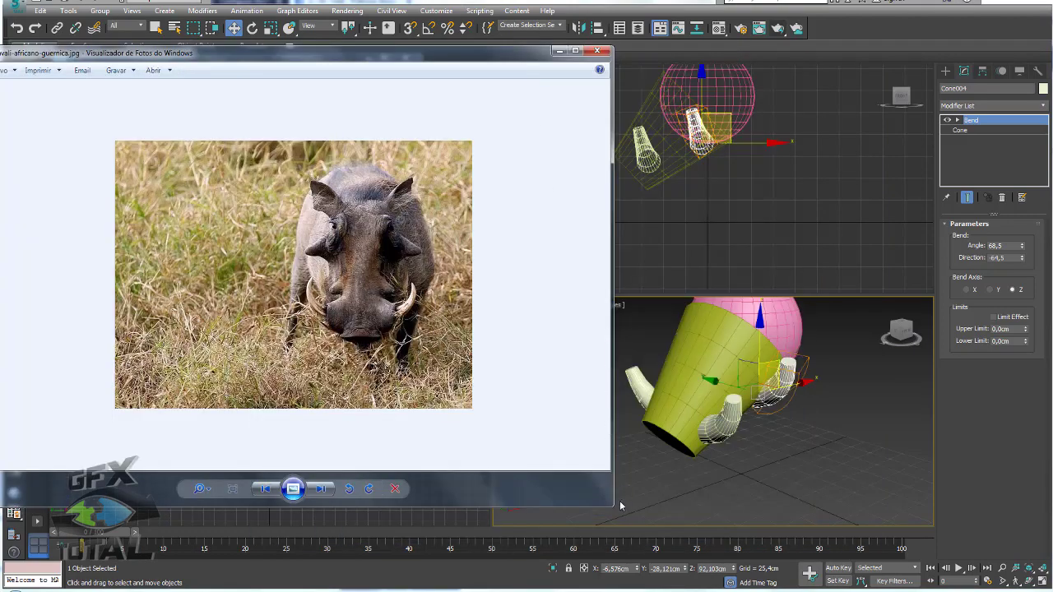
pyautogui.moveTo(612, 508); pyautogui.dragTo(314, 382)
pyautogui.moveTo(159, 60); pyautogui.dragTo(300, 76)
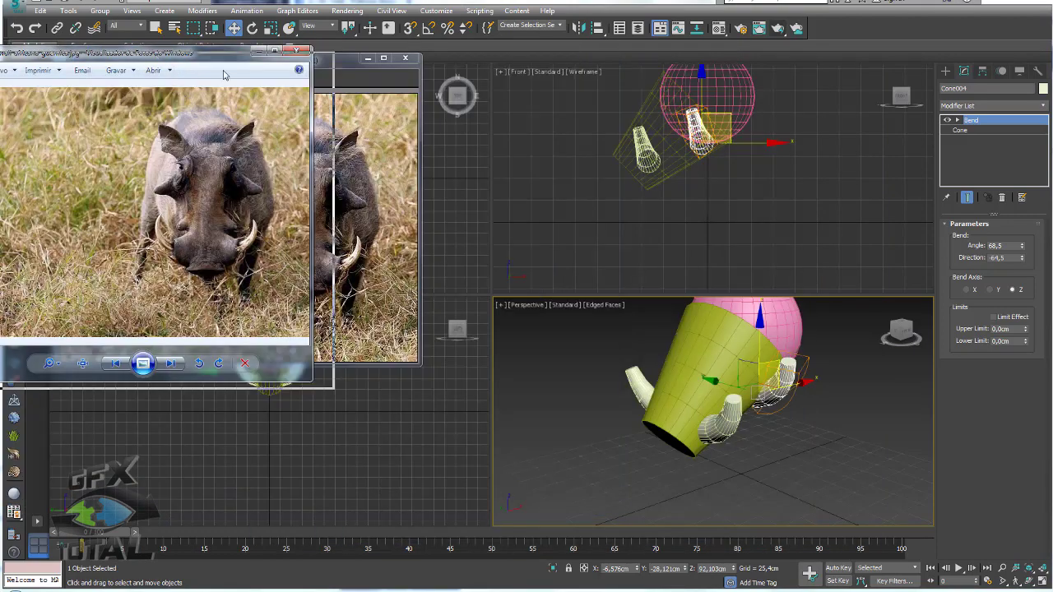
# Step: Browse back and forth through the warthog photos, settling on javali.jpg
pyautogui.click(311, 382)
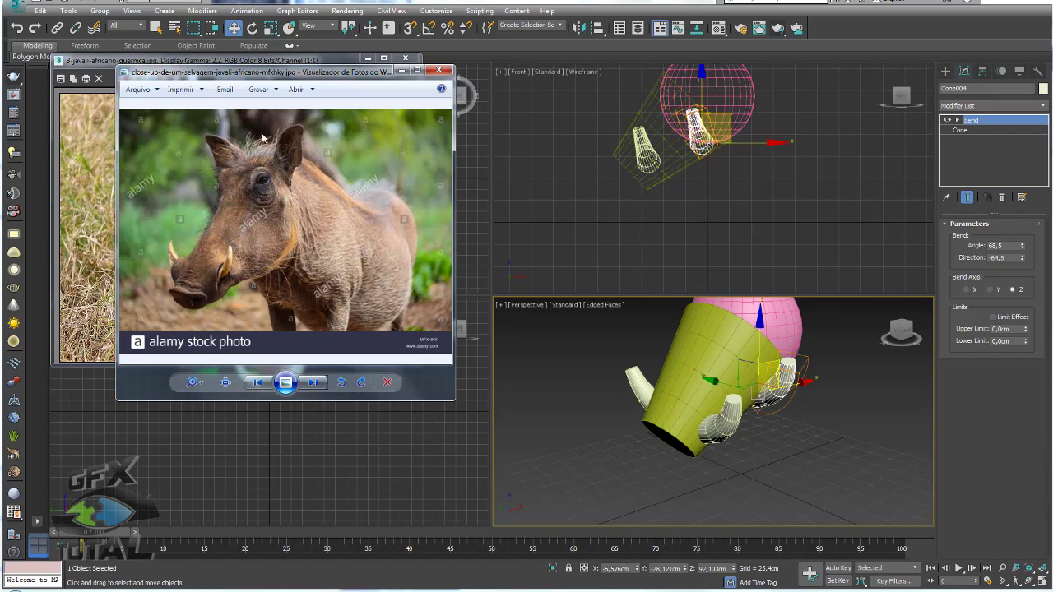
pyautogui.click(313, 382)
pyautogui.click(315, 384)
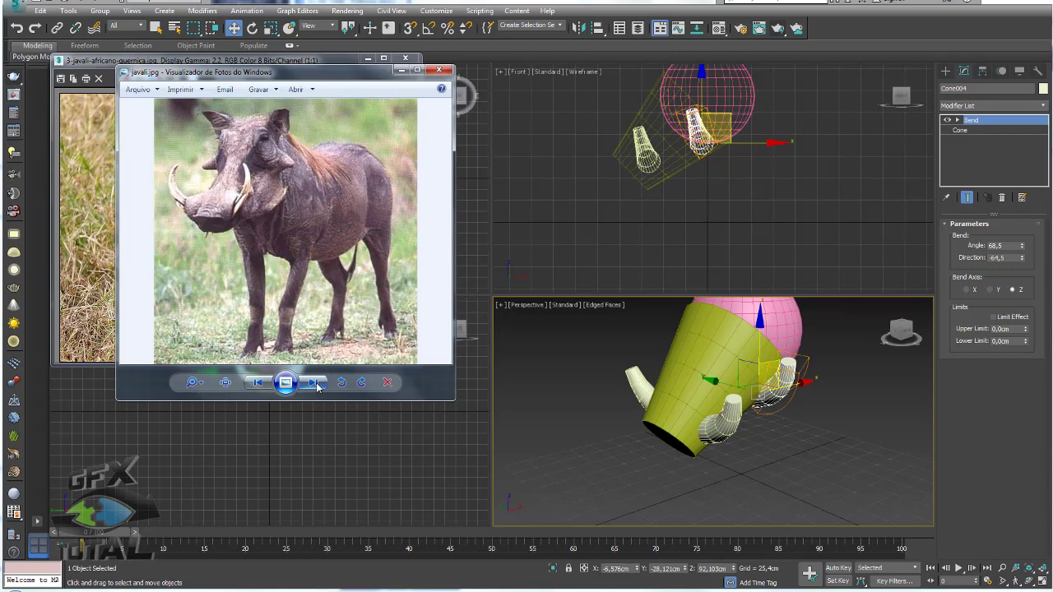
pyautogui.click(270, 385)
pyautogui.click(270, 385)
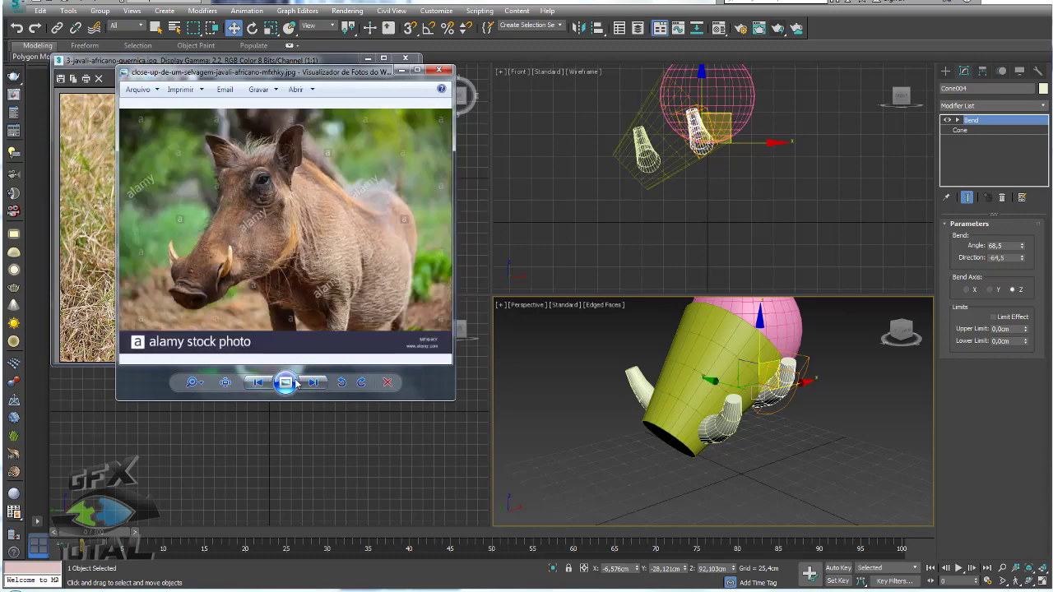
pyautogui.click(313, 385)
pyautogui.click(314, 384)
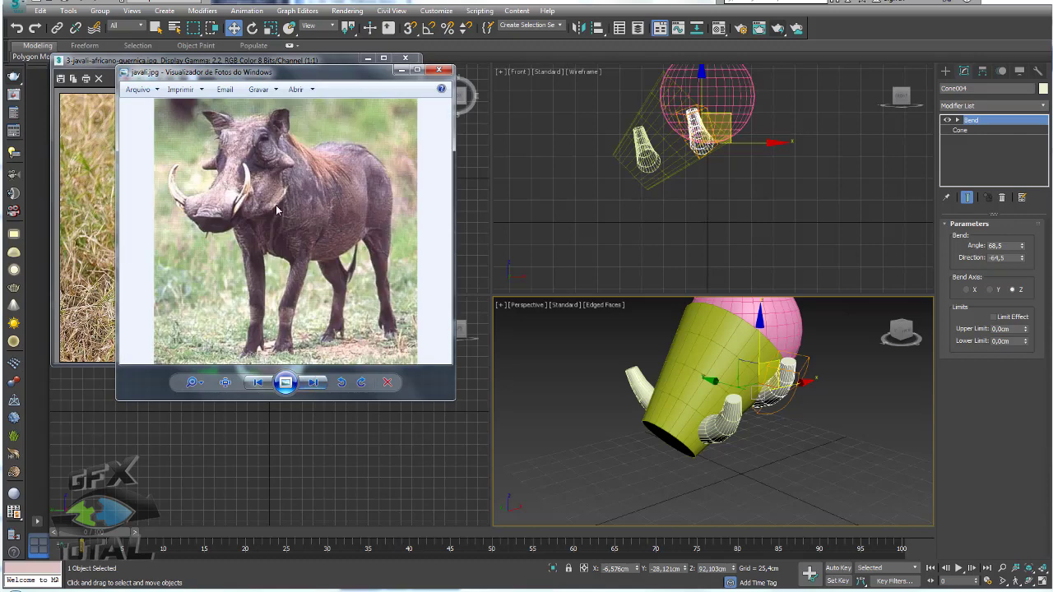
# Step: Zoom javali.jpg in on the warthog's head and tusks, then return to the model
pyautogui.scroll(3, 279, 210)
pyautogui.moveTo(253, 194); pyautogui.dragTo(267, 253)
pyautogui.scroll(2, 267, 253)
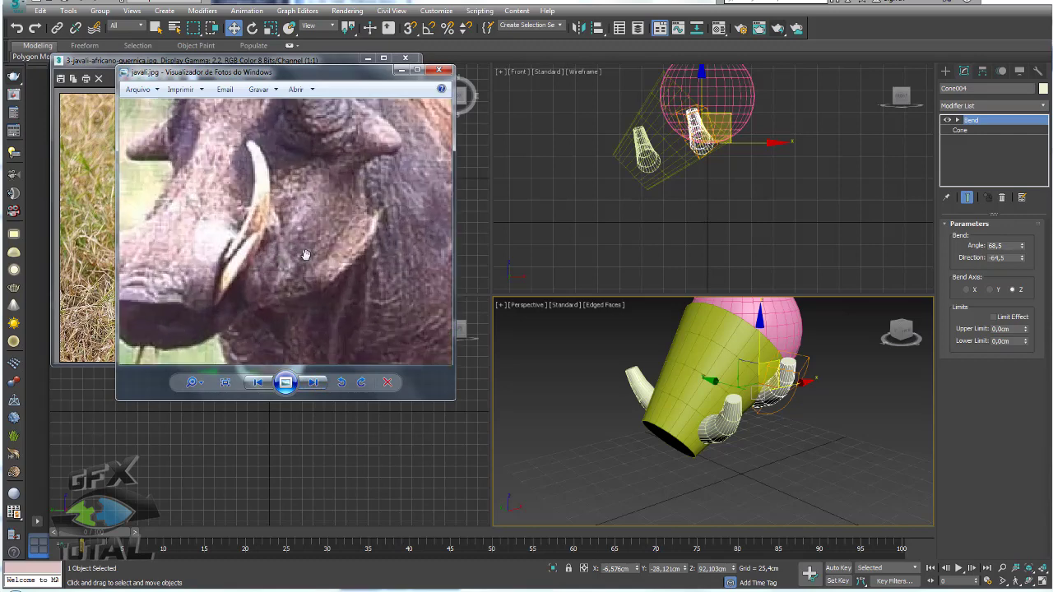
pyautogui.scroll(-2, 290, 250)
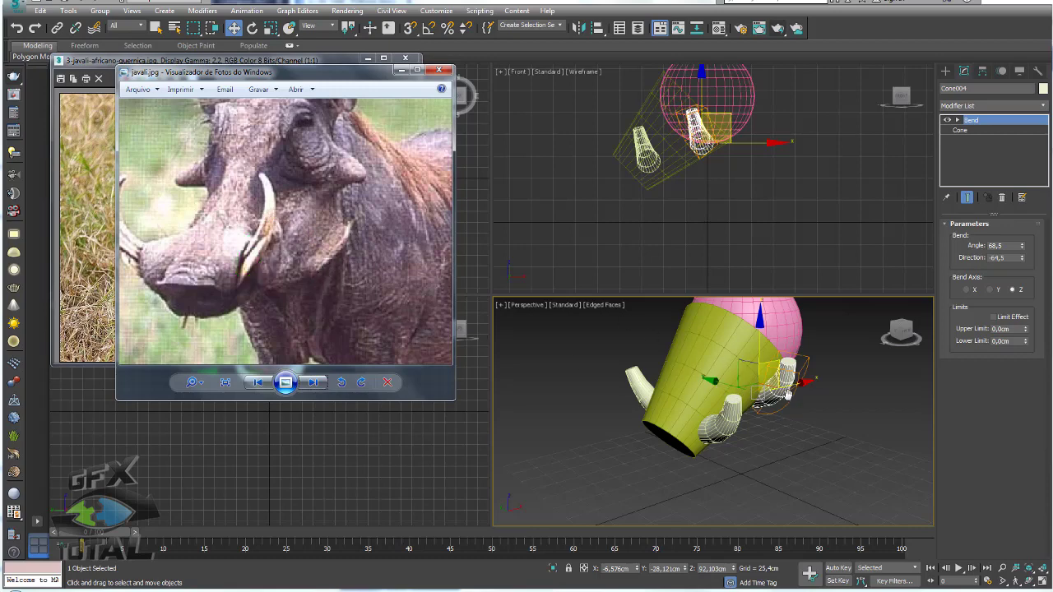
pyautogui.moveTo(716, 378); pyautogui.dragTo(758, 365)
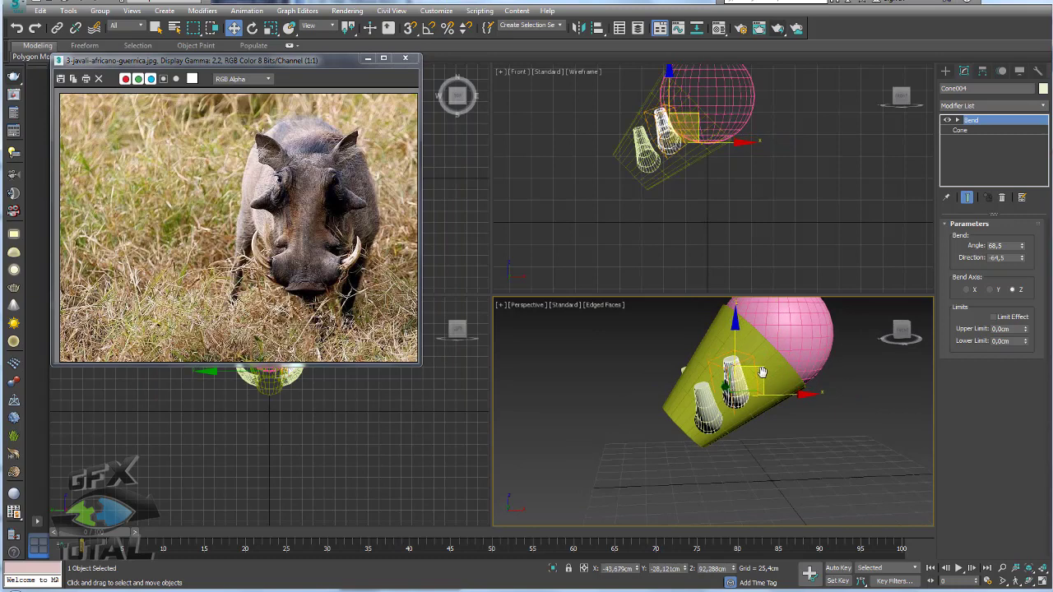
# Step: Remove the Bend from Cone004 and shorten it to 25,734 cm tall
pyautogui.keyDown('alt'); pyautogui.moveTo(759, 365); pyautogui.dragTo(964, 251, button='middle'); pyautogui.keyUp('alt')
pyautogui.click(1000, 198)
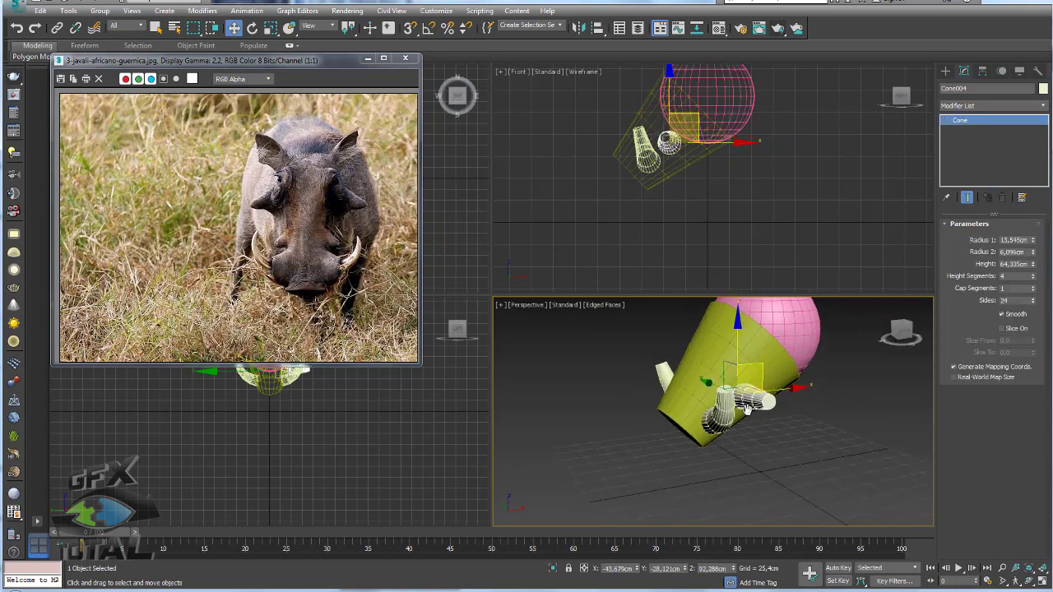
pyautogui.moveTo(1032, 263); pyautogui.dragTo(1033, 296)
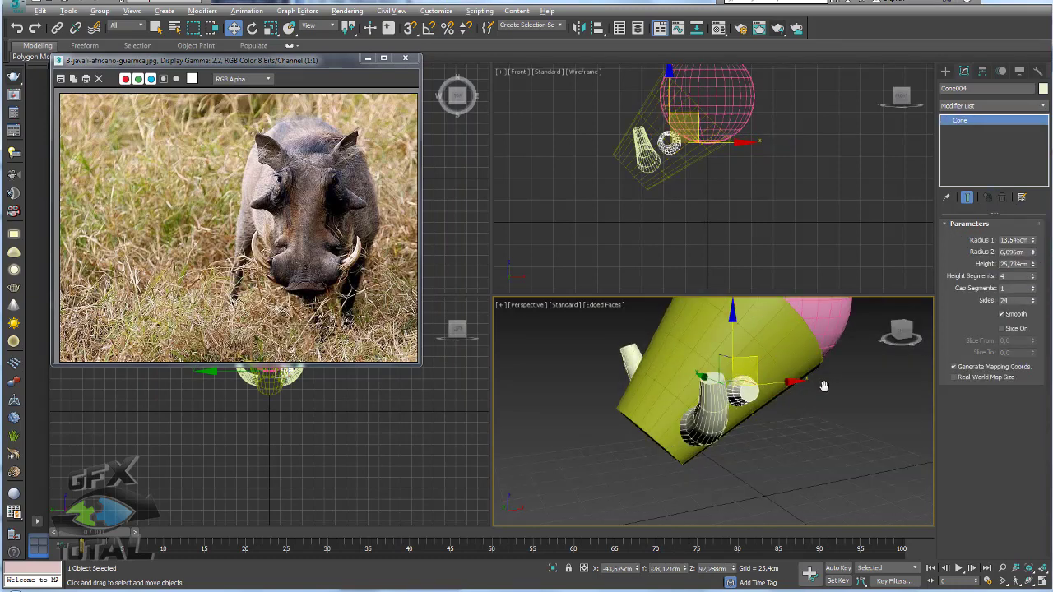
pyautogui.keyDown('alt'); pyautogui.moveTo(741, 412); pyautogui.dragTo(794, 418, button='middle'); pyautogui.keyUp('alt')
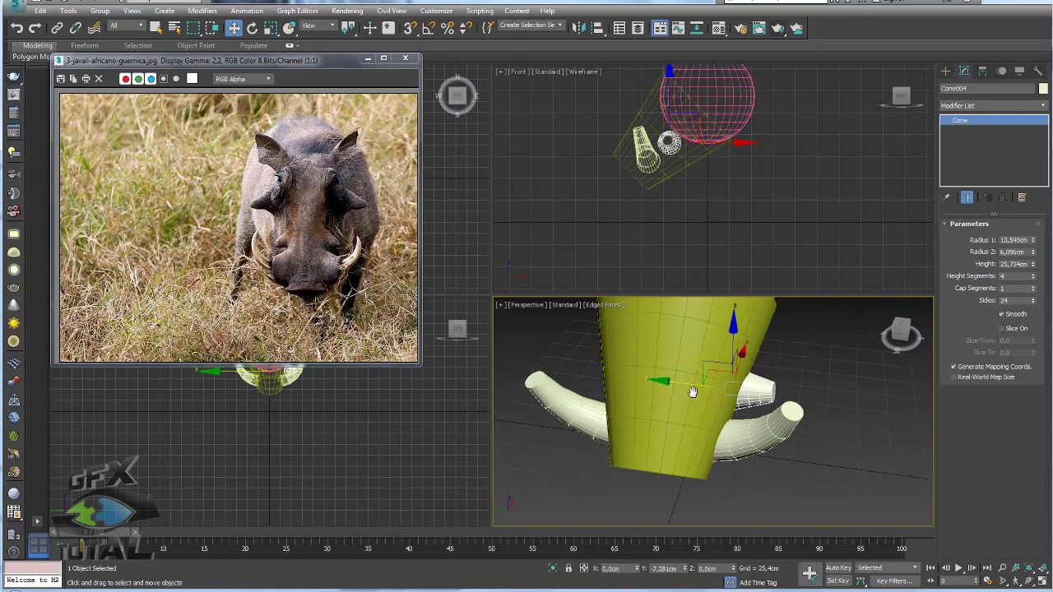
# Step: Raise the short cone higher on the snout, to Z 102.236 cm
pyautogui.keyDown('alt'); pyautogui.moveTo(695, 392); pyautogui.dragTo(724, 387, button='middle'); pyautogui.keyUp('alt')
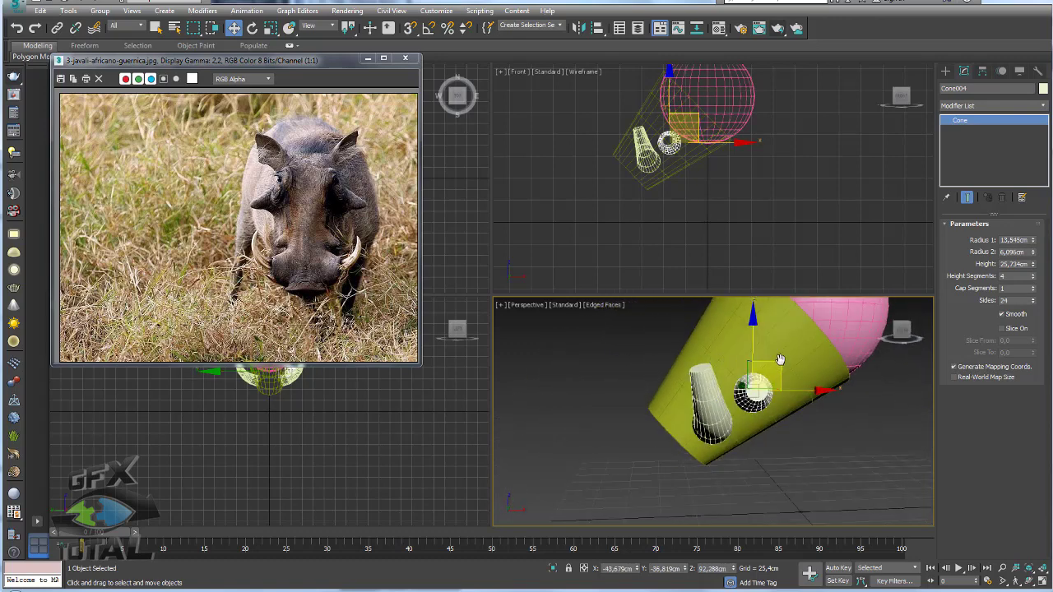
pyautogui.moveTo(768, 372); pyautogui.dragTo(761, 362)
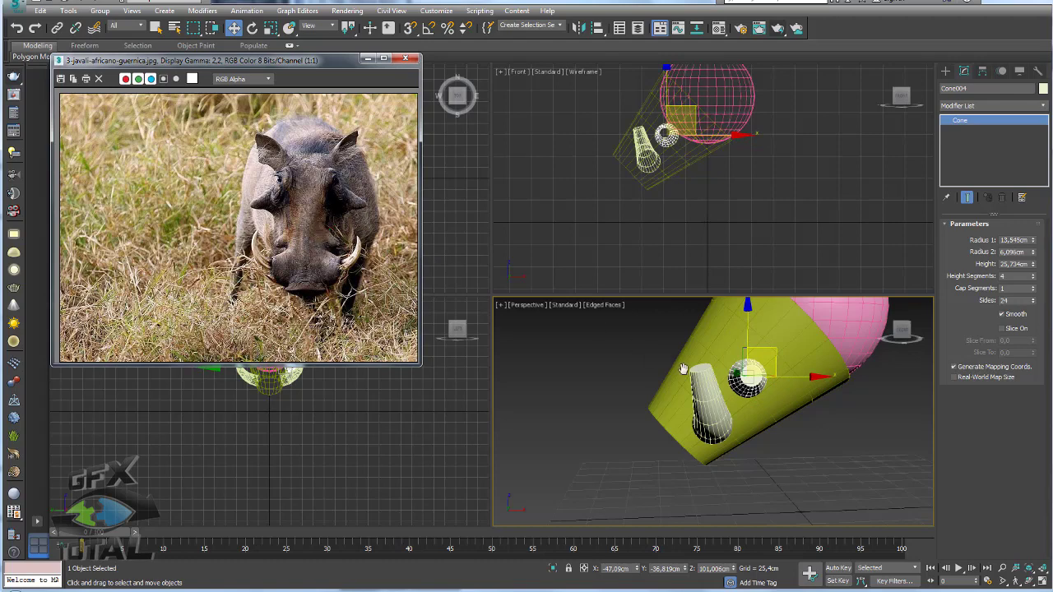
pyautogui.keyDown('alt'); pyautogui.moveTo(699, 369); pyautogui.dragTo(756, 347, button='middle'); pyautogui.keyUp('alt')
pyautogui.moveTo(756, 347); pyautogui.dragTo(756, 341)
pyautogui.moveTo(755, 340)
pyautogui.keyDown('alt'); pyautogui.mouseDown(button='middle')
pyautogui.moveTo(663, 387)
pyautogui.moveTo(737, 361)
pyautogui.mouseUp(button='middle'); pyautogui.keyUp('alt')
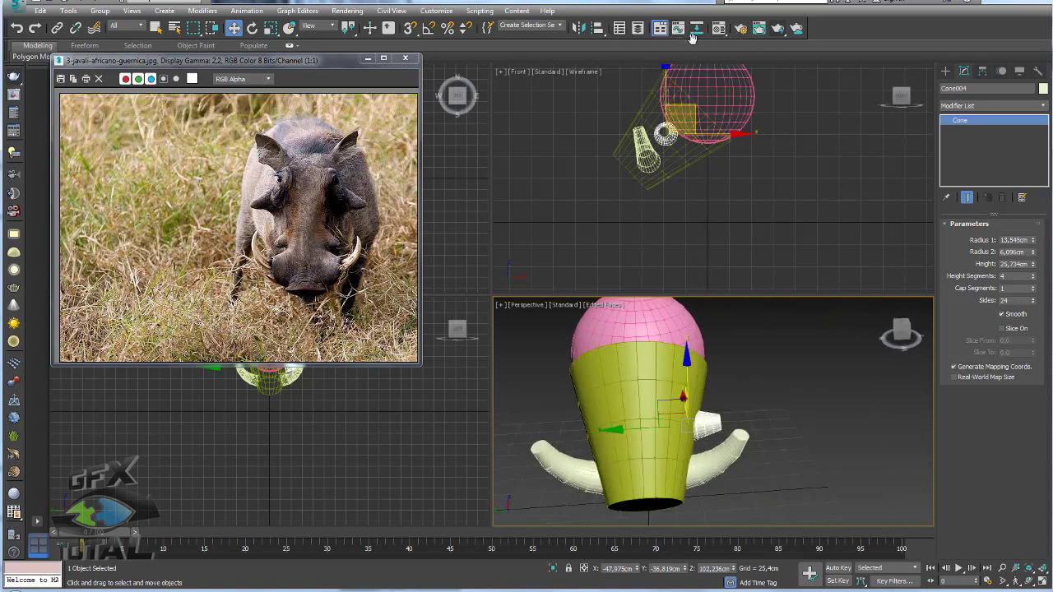
# Step: Mirror a copy of the short cone across Y and slide it to the snout's other side
pyautogui.click(580, 29)
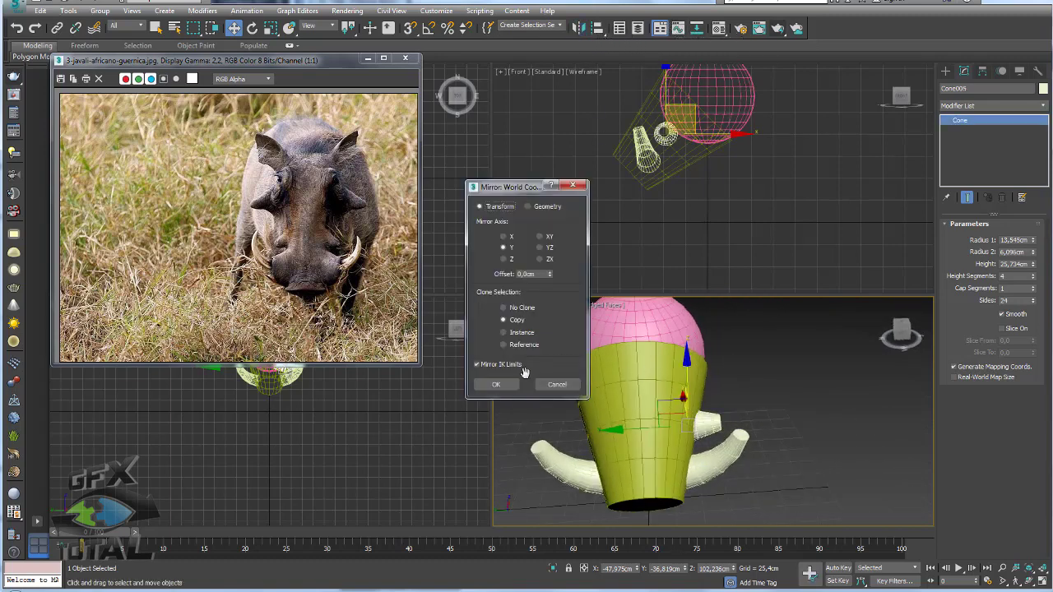
pyautogui.click(496, 384)
pyautogui.moveTo(637, 430); pyautogui.dragTo(543, 432)
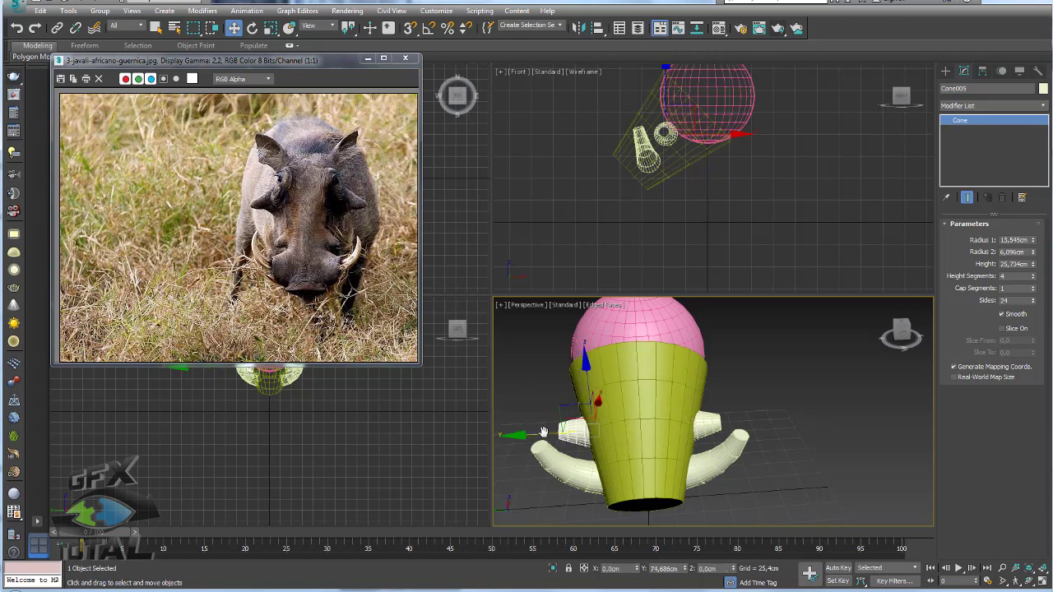
pyautogui.keyDown('alt'); pyautogui.moveTo(753, 409); pyautogui.dragTo(753, 410, button='middle'); pyautogui.keyUp('alt')
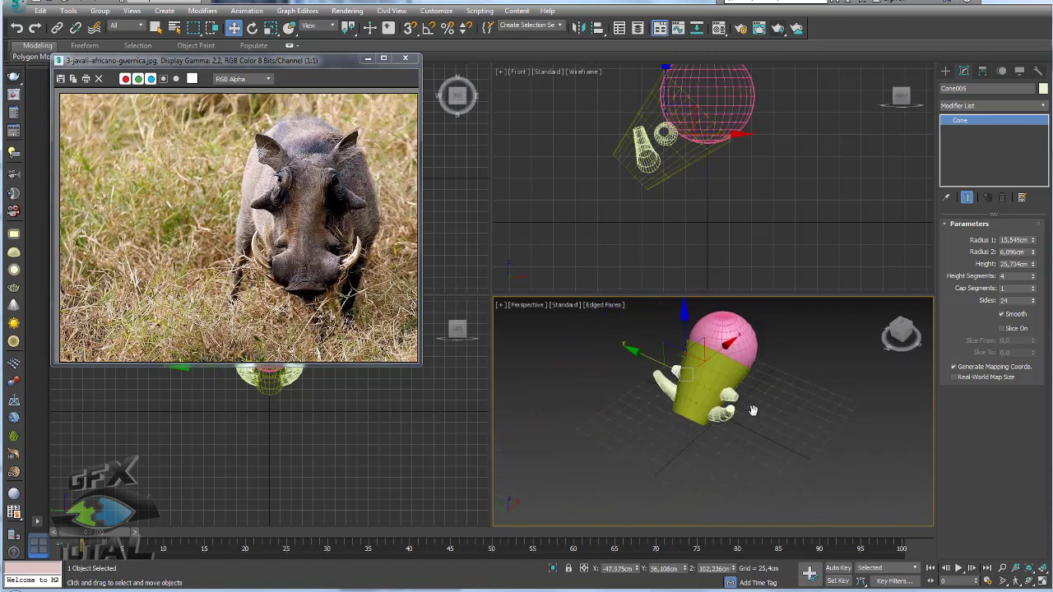
pyautogui.scroll(4, 712, 395)
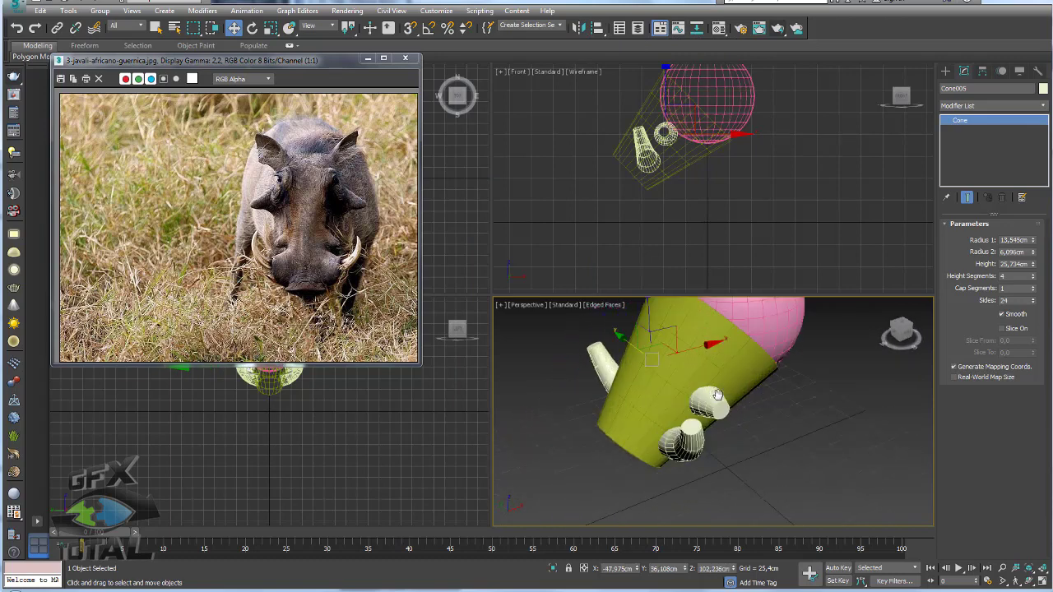
pyautogui.keyDown('alt'); pyautogui.moveTo(732, 402); pyautogui.dragTo(707, 437, button='middle'); pyautogui.keyUp('alt')
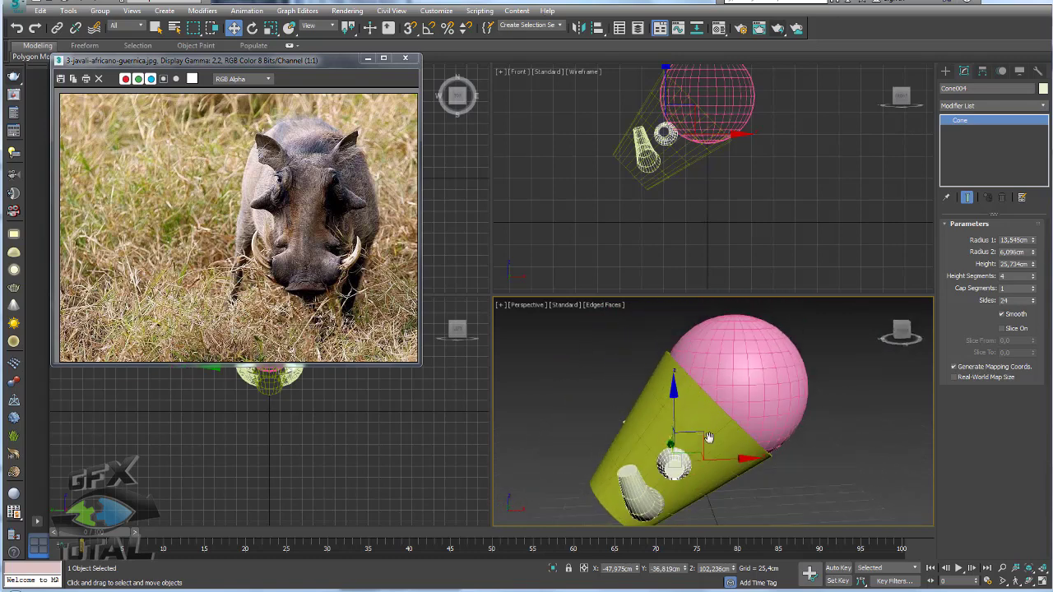
# Step: Check the first cone bump, then select the pink head sphere Sphere001
pyautogui.click(698, 435)
pyautogui.press('Escape')
pyautogui.keyDown('alt'); pyautogui.moveTo(796, 391); pyautogui.dragTo(841, 260, button='middle'); pyautogui.keyUp('alt')
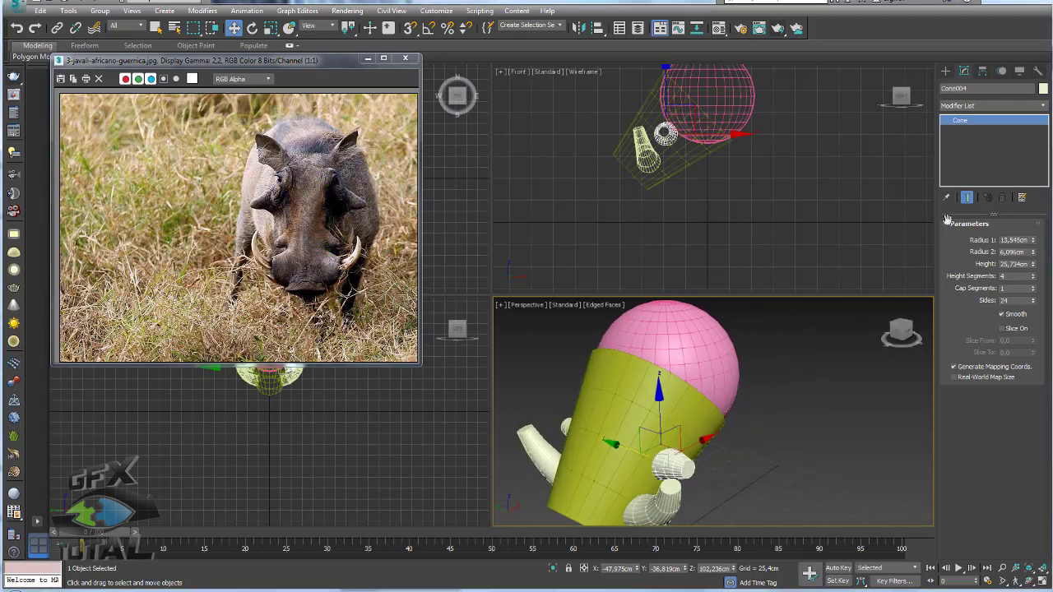
pyautogui.click(667, 368)
pyautogui.keyDown('alt'); pyautogui.moveTo(668, 368); pyautogui.dragTo(642, 372, button='middle'); pyautogui.keyUp('alt')
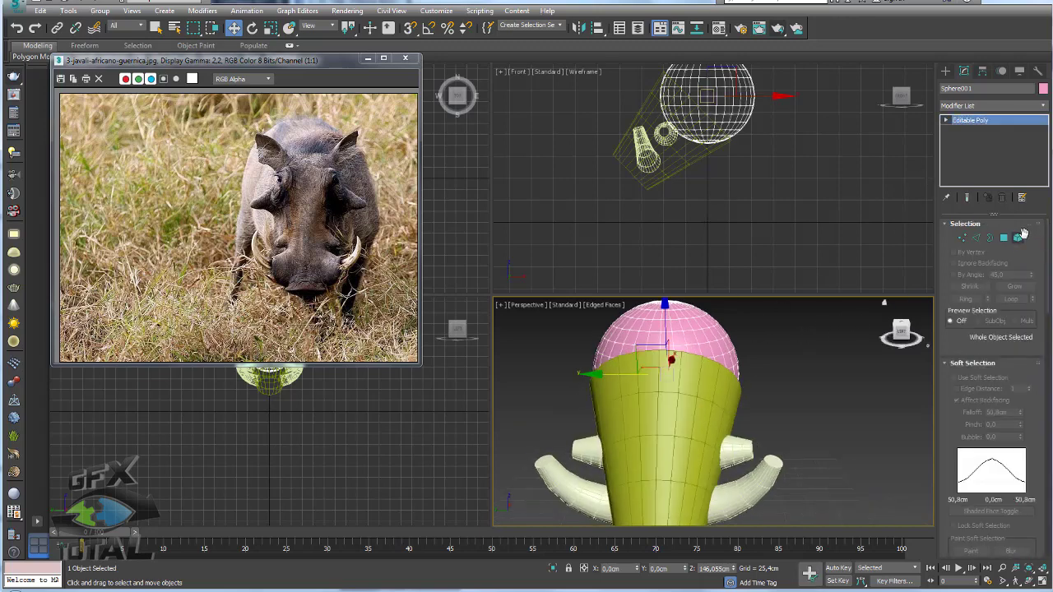
# Step: Clone the head sphere's element to a new object, Object001, and select its element
pyautogui.click(1018, 238)
pyautogui.click(706, 367)
pyautogui.keyDown('shift'); pyautogui.moveTo(605, 376); pyautogui.dragTo(679, 374); pyautogui.keyUp('shift')
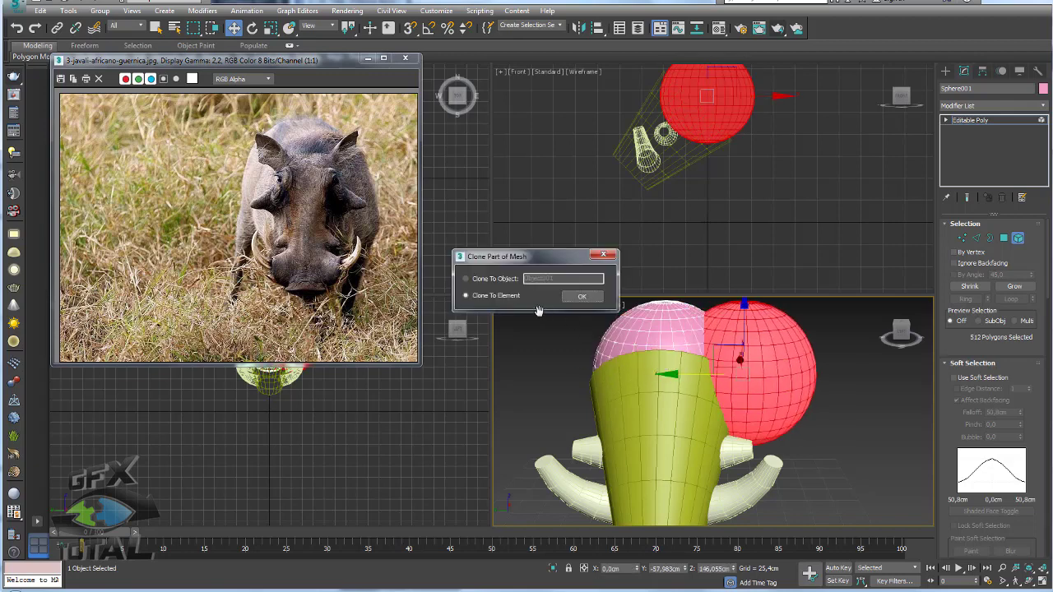
pyautogui.click(477, 279)
pyautogui.click(582, 300)
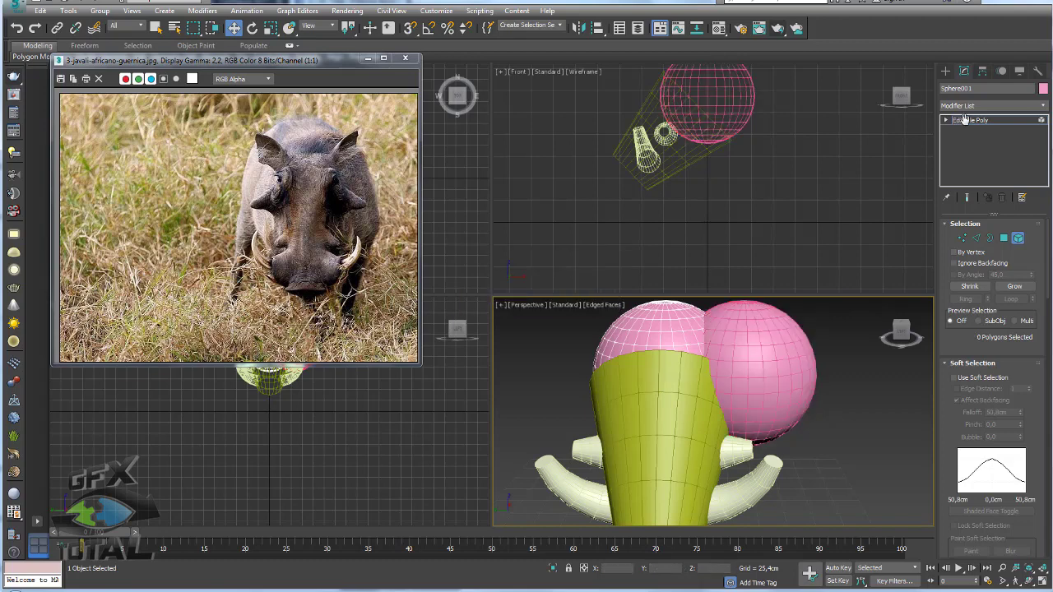
pyautogui.click(971, 120)
pyautogui.click(787, 336)
pyautogui.click(1020, 238)
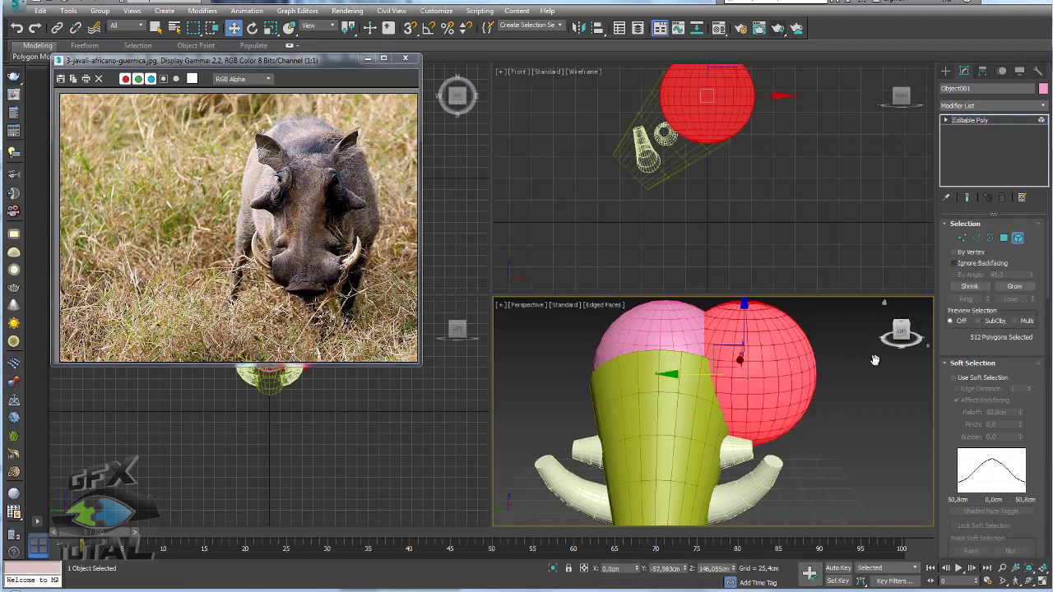
# Step: Shrink the red sphere and squash it into a narrow ellipsoid on the head's side
pyautogui.press('r')
pyautogui.moveTo(734, 366); pyautogui.dragTo(818, 425)
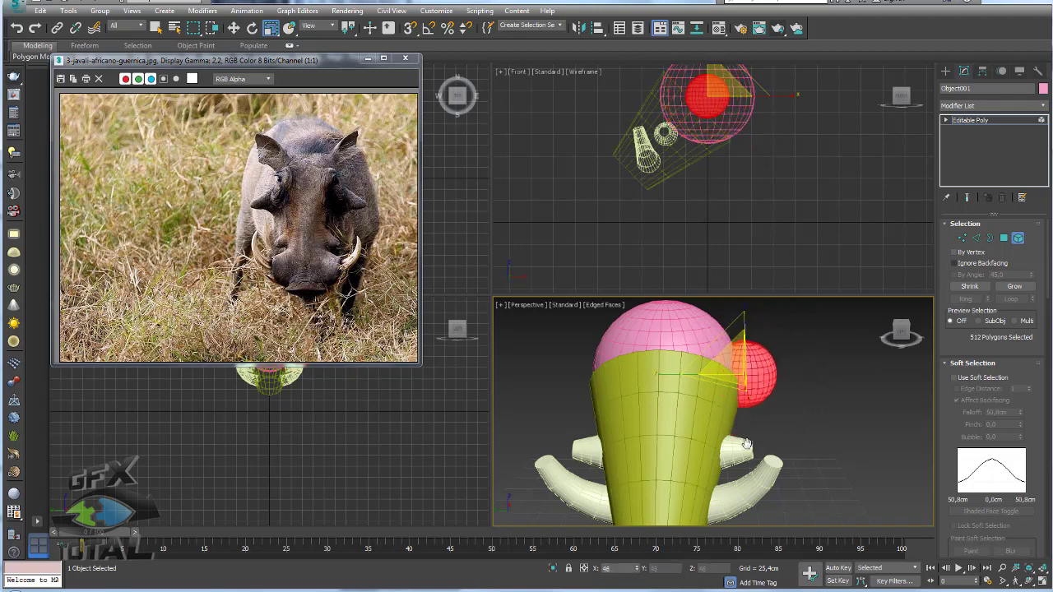
pyautogui.press('w')
pyautogui.keyDown('alt'); pyautogui.moveTo(817, 425); pyautogui.dragTo(772, 349, button='middle'); pyautogui.keyUp('alt')
pyautogui.moveTo(771, 349); pyautogui.dragTo(753, 329)
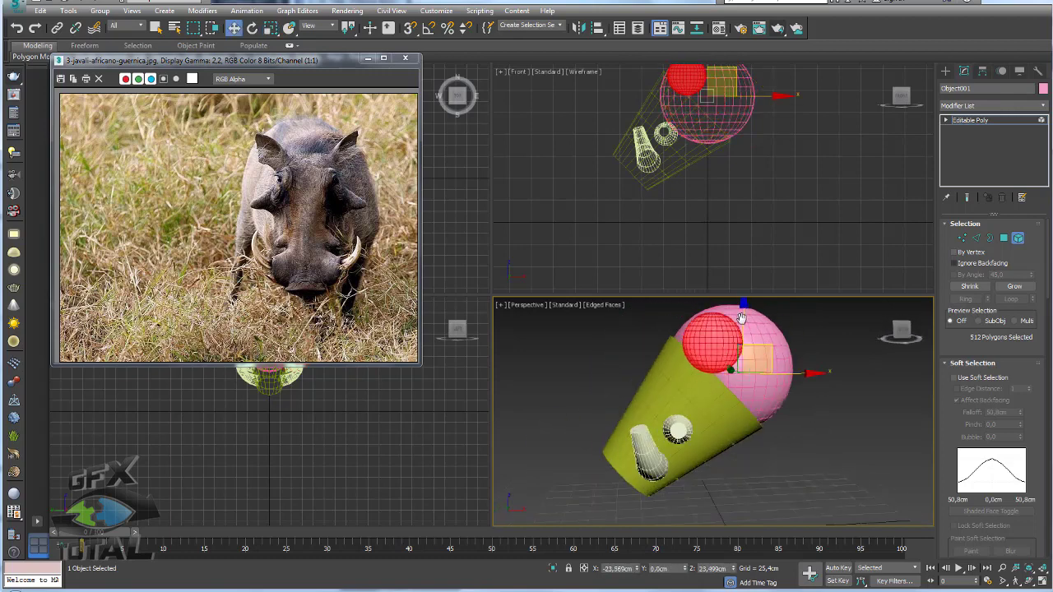
pyautogui.keyDown('alt'); pyautogui.moveTo(787, 381); pyautogui.dragTo(659, 344, button='middle'); pyautogui.keyUp('alt')
pyautogui.moveTo(659, 343); pyautogui.dragTo(671, 343)
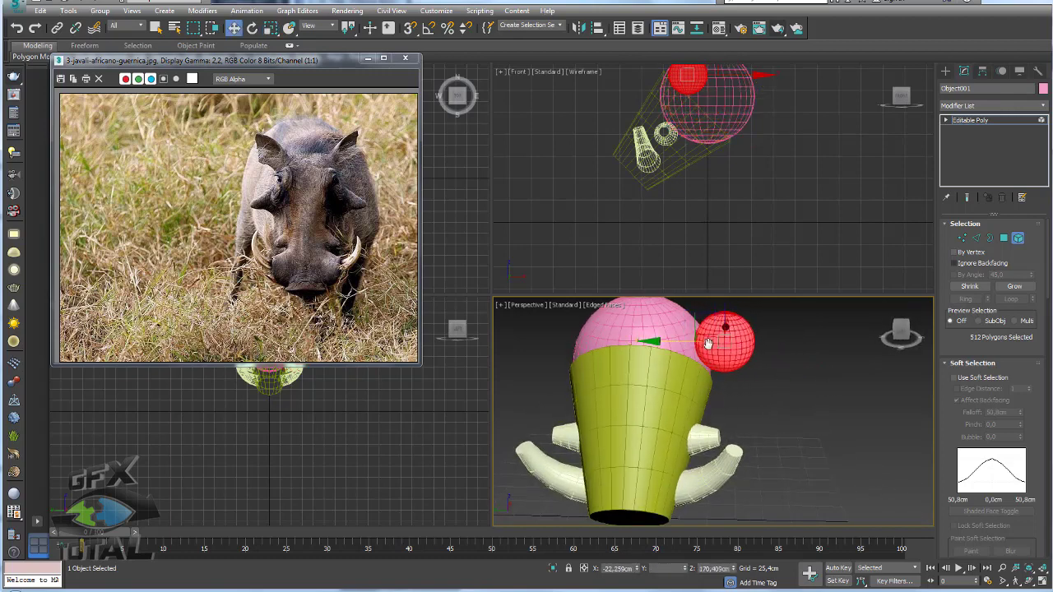
pyautogui.press('r')
pyautogui.moveTo(793, 343); pyautogui.dragTo(752, 343)
pyautogui.press('w')
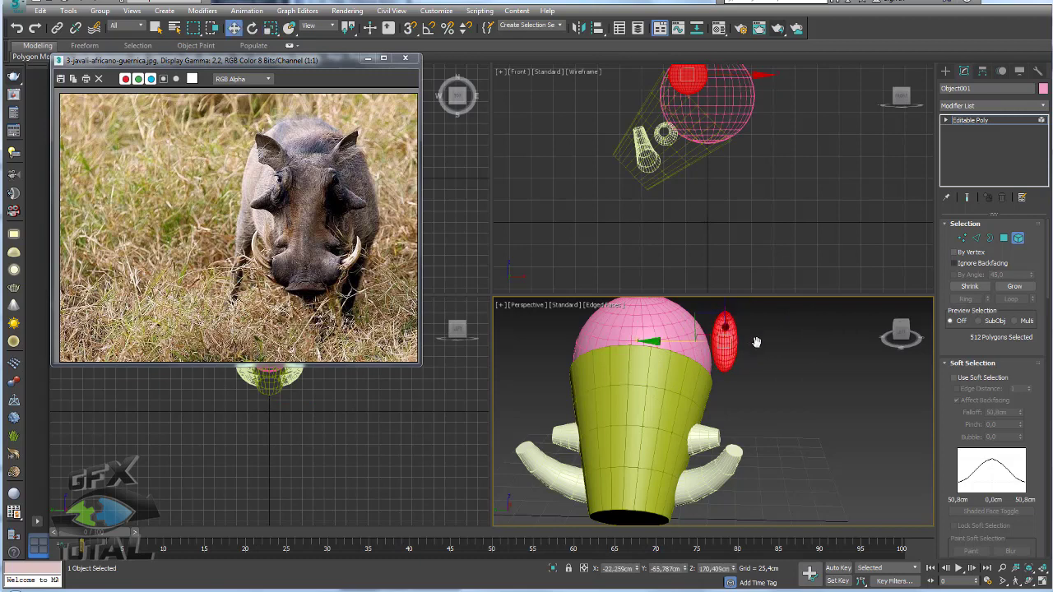
pyautogui.moveTo(679, 345)
pyautogui.mouseDown()
pyautogui.moveTo(642, 347)
pyautogui.moveTo(763, 330)
pyautogui.mouseUp()
# Step: Rotate and nudge the ellipsoid into a flattened eye bump on the head sphere
pyautogui.press('e')
pyautogui.press('w')
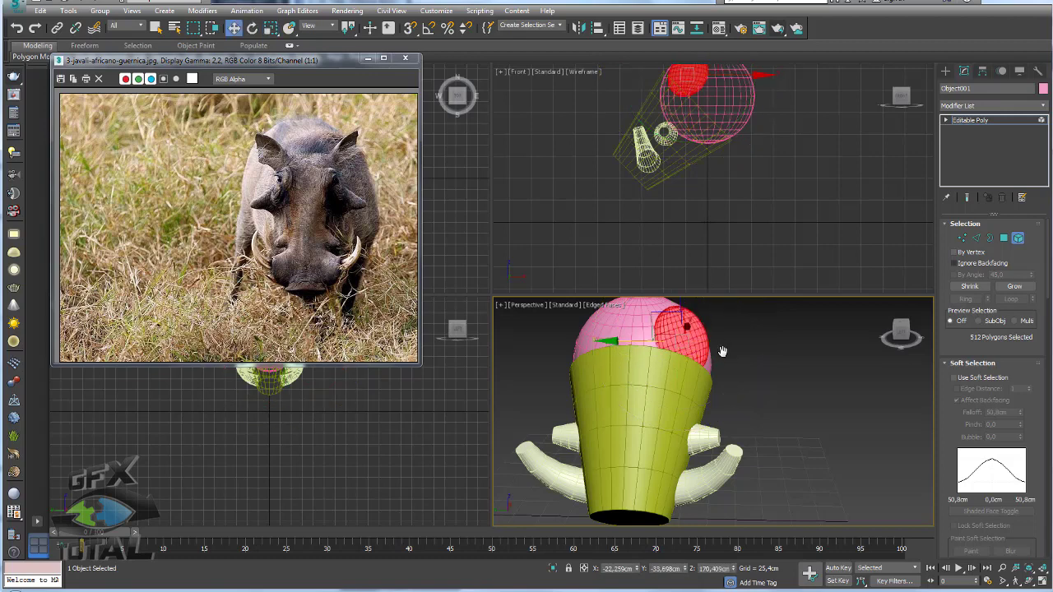
pyautogui.moveTo(720, 297)
pyautogui.keyDown('alt'); pyautogui.mouseDown(button='middle')
pyautogui.moveTo(608, 353)
pyautogui.moveTo(658, 362)
pyautogui.mouseUp(button='middle'); pyautogui.keyUp('alt')
pyautogui.scroll(3, 675, 366)
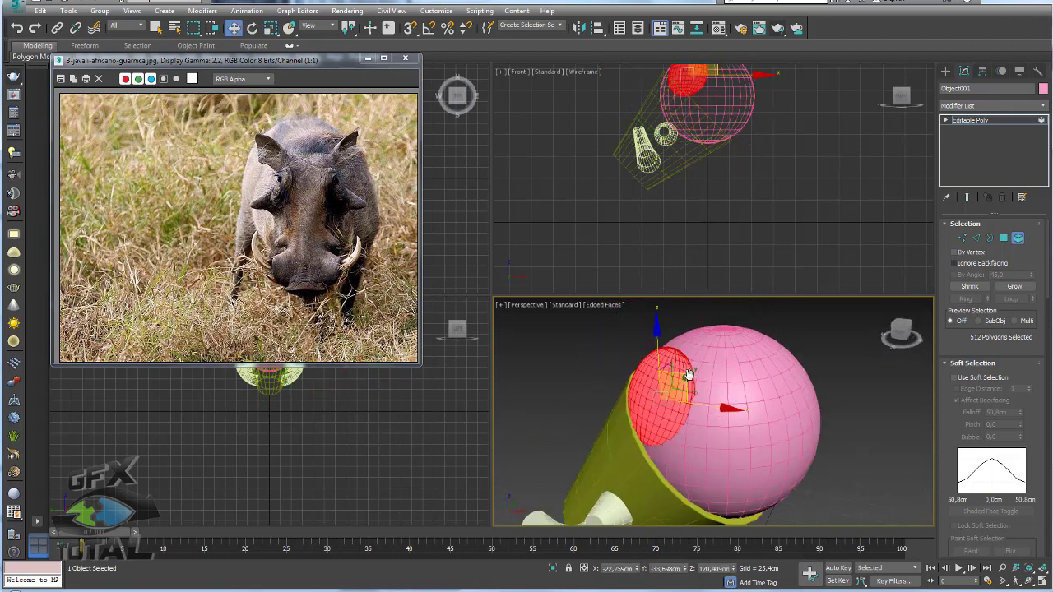
pyautogui.moveTo(687, 380); pyautogui.dragTo(341, 186)
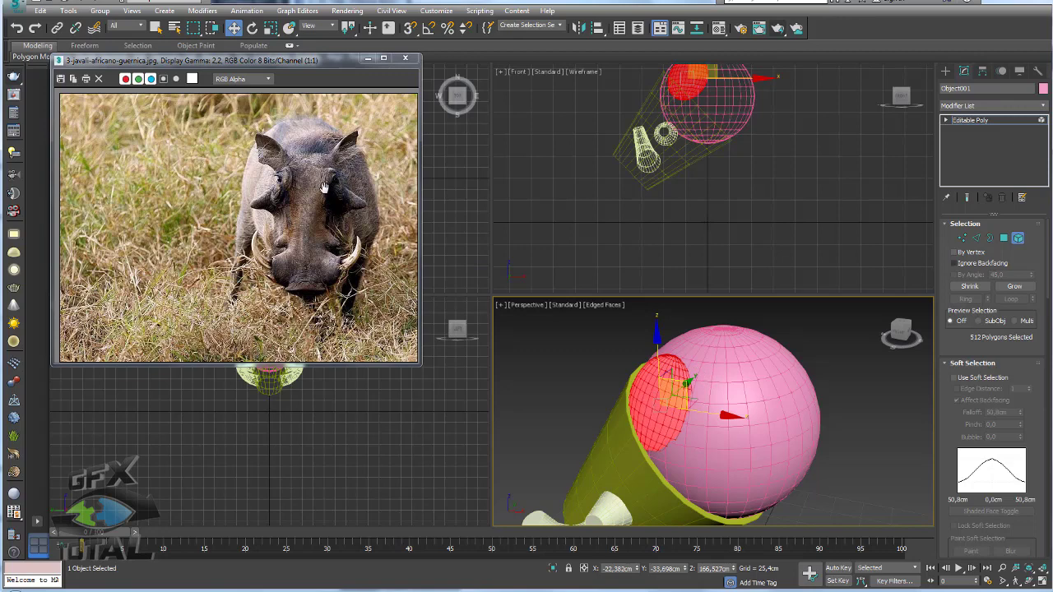
pyautogui.moveTo(708, 367)
pyautogui.keyDown('alt'); pyautogui.mouseDown(button='middle')
pyautogui.moveTo(754, 342)
pyautogui.moveTo(739, 347)
pyautogui.mouseUp(button='middle'); pyautogui.keyUp('alt')
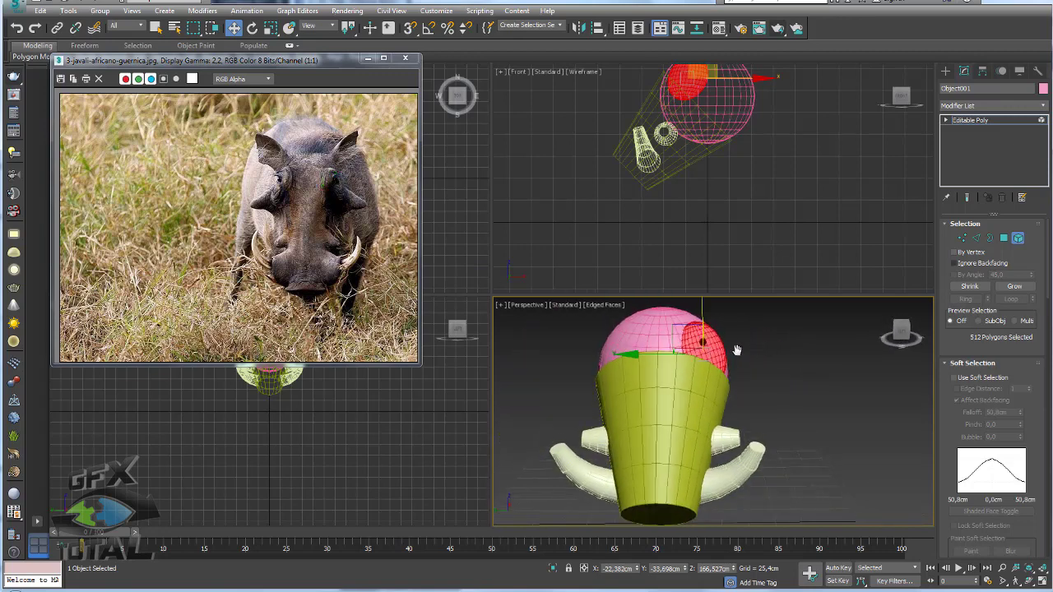
pyautogui.press('e')
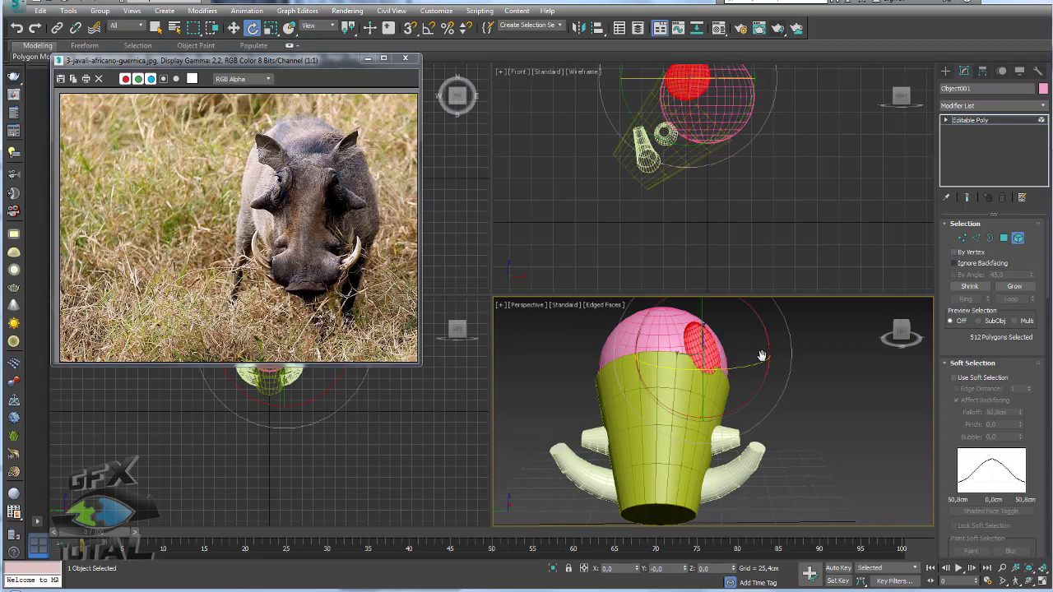
pyautogui.press('w')
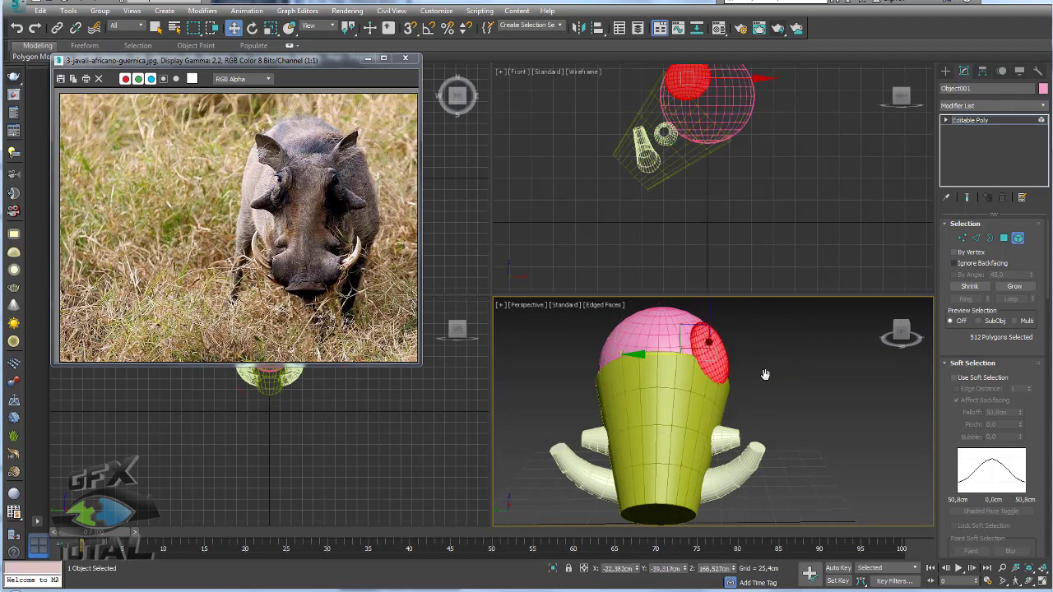
pyautogui.press('e')
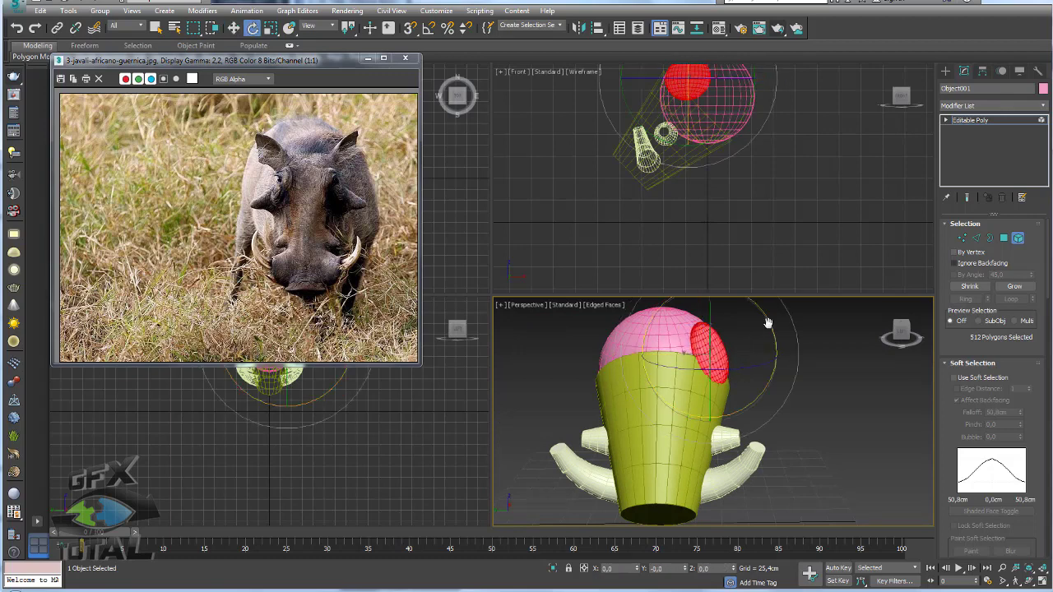
pyautogui.press('w')
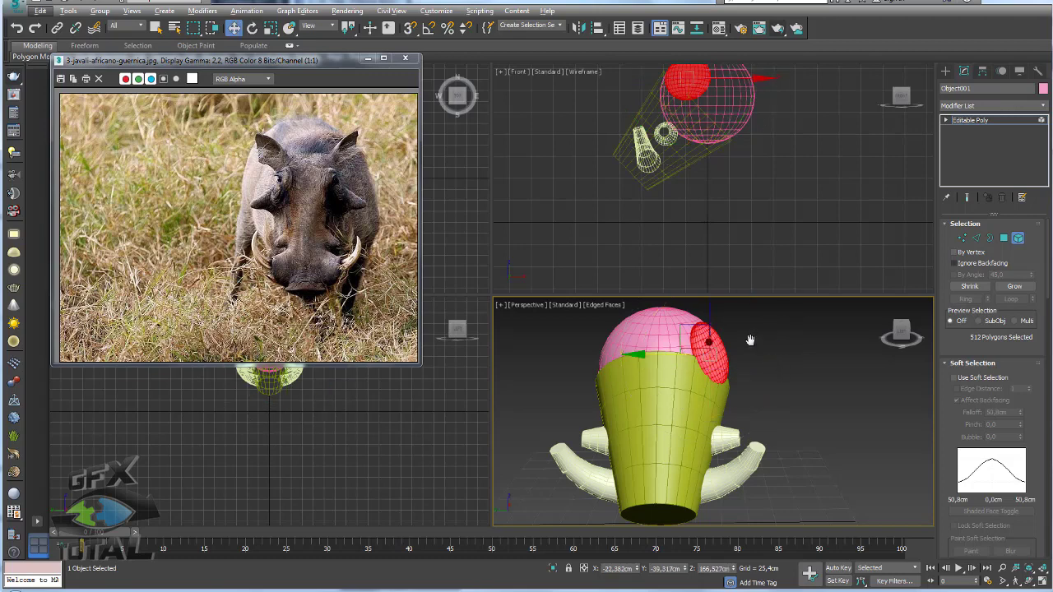
pyautogui.press('e')
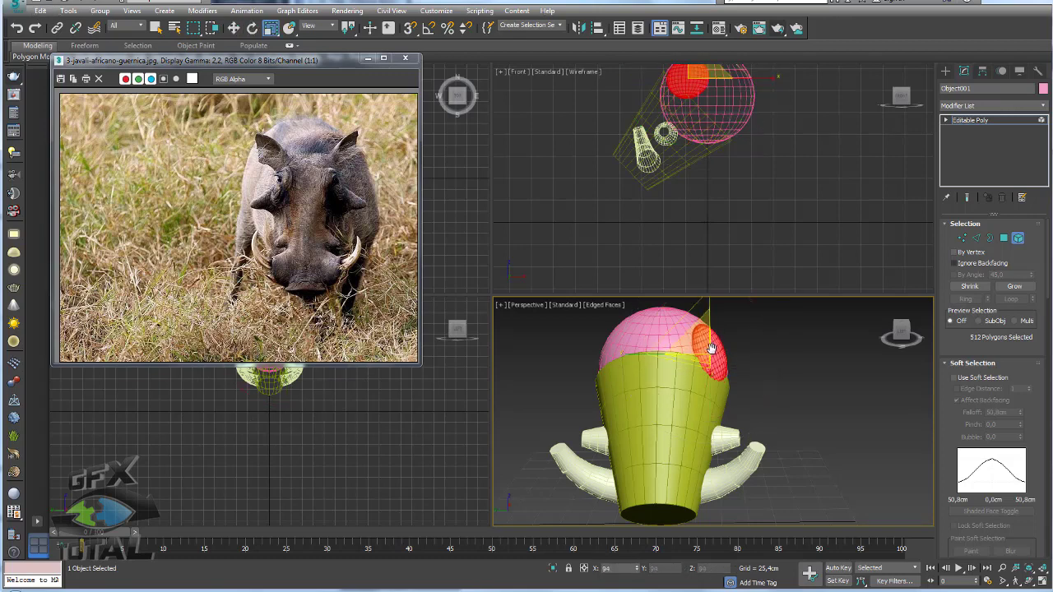
pyautogui.press('w')
pyautogui.keyDown('alt'); pyautogui.moveTo(798, 375); pyautogui.dragTo(744, 329, button='middle'); pyautogui.keyUp('alt')
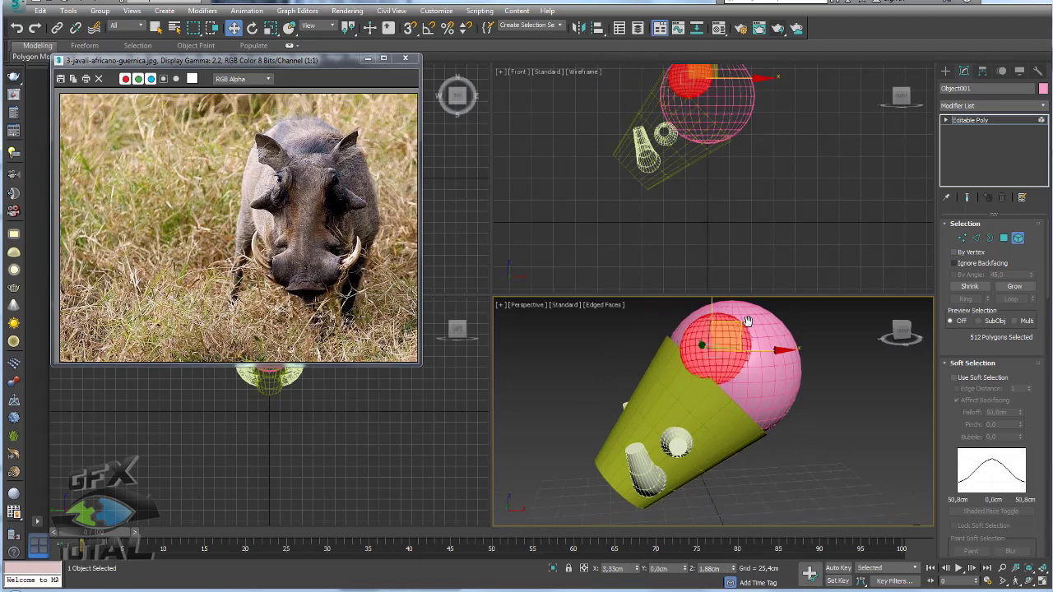
pyautogui.keyDown('alt'); pyautogui.moveTo(792, 361); pyautogui.dragTo(839, 397, button='middle'); pyautogui.keyUp('alt')
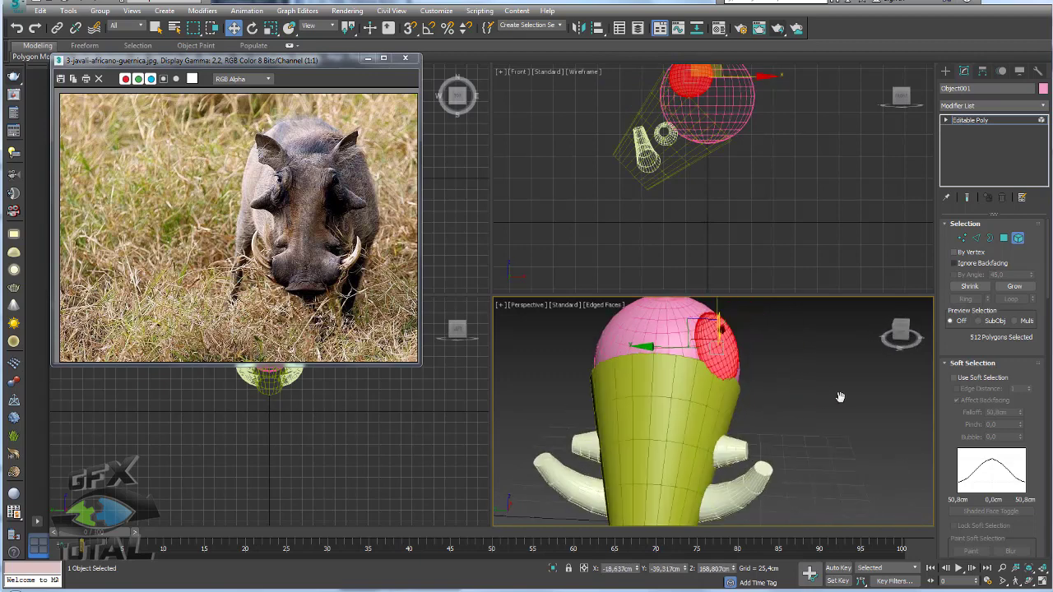
# Step: Exit sub-object mode and start a Y-axis mirror copy of the eye bump
pyautogui.click(963, 121)
pyautogui.scroll(-3, 767, 372)
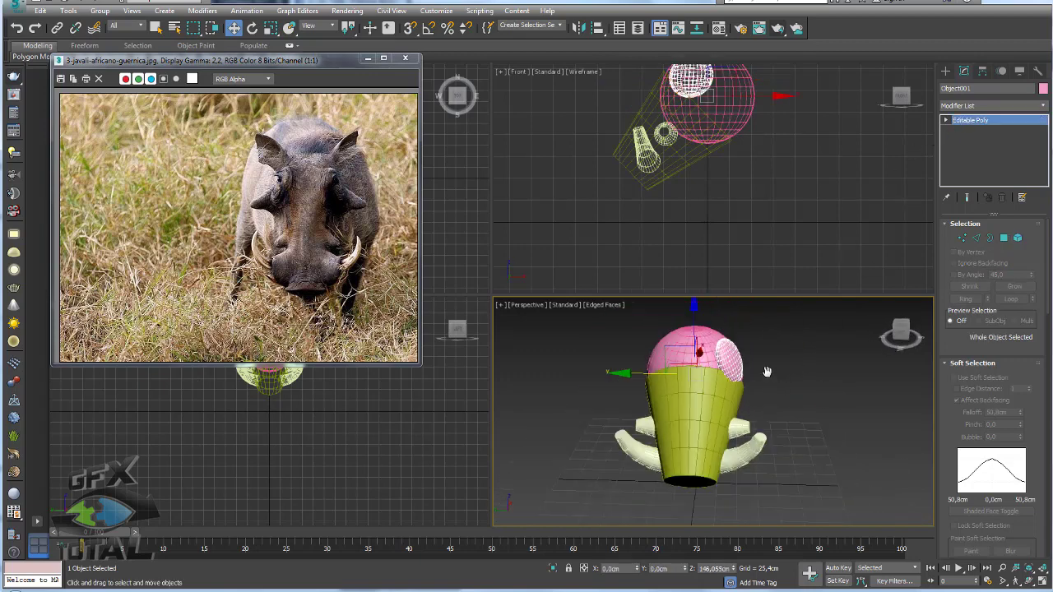
pyautogui.keyDown('alt'); pyautogui.moveTo(776, 390); pyautogui.dragTo(762, 391, button='middle'); pyautogui.keyUp('alt')
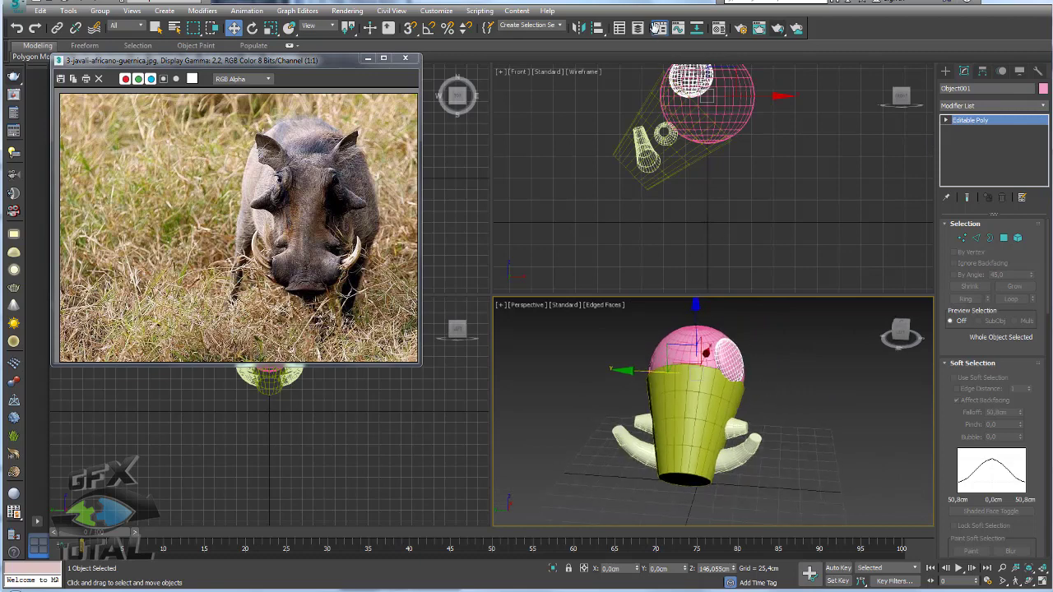
pyautogui.click(579, 27)
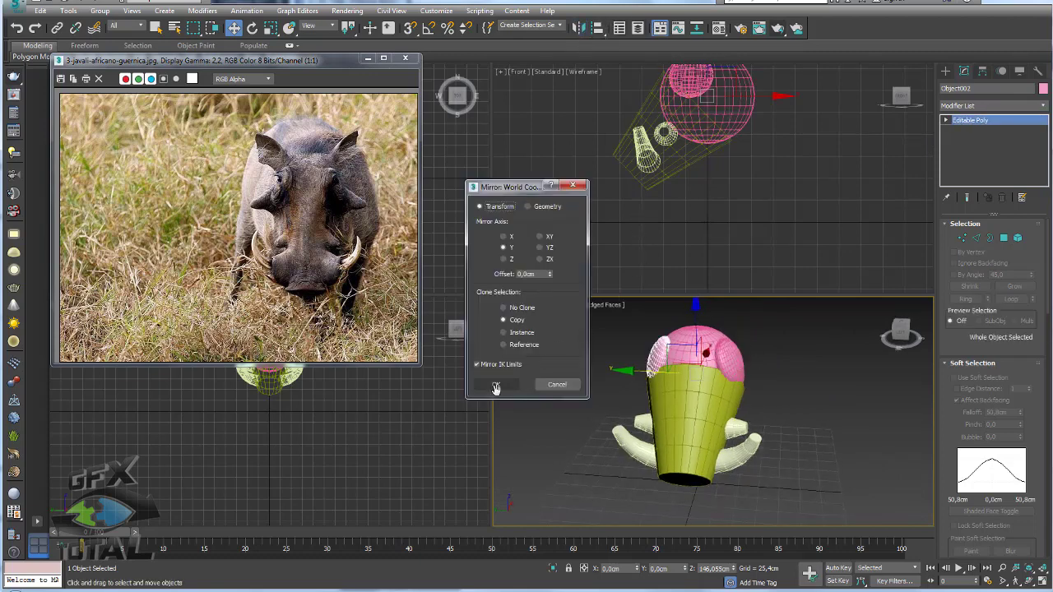
# Step: Place the mirrored eye copy Object002, then select the head sphere's element
pyautogui.click(496, 385)
pyautogui.keyDown('alt'); pyautogui.moveTo(804, 371); pyautogui.dragTo(712, 360, button='middle'); pyautogui.keyUp('alt')
pyautogui.click(737, 362)
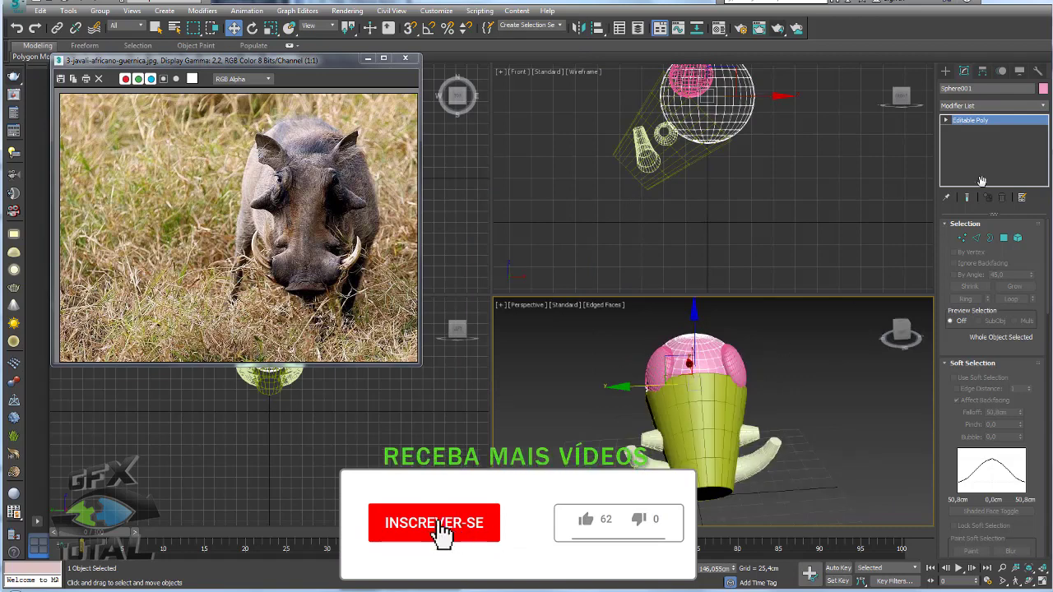
pyautogui.press('5')
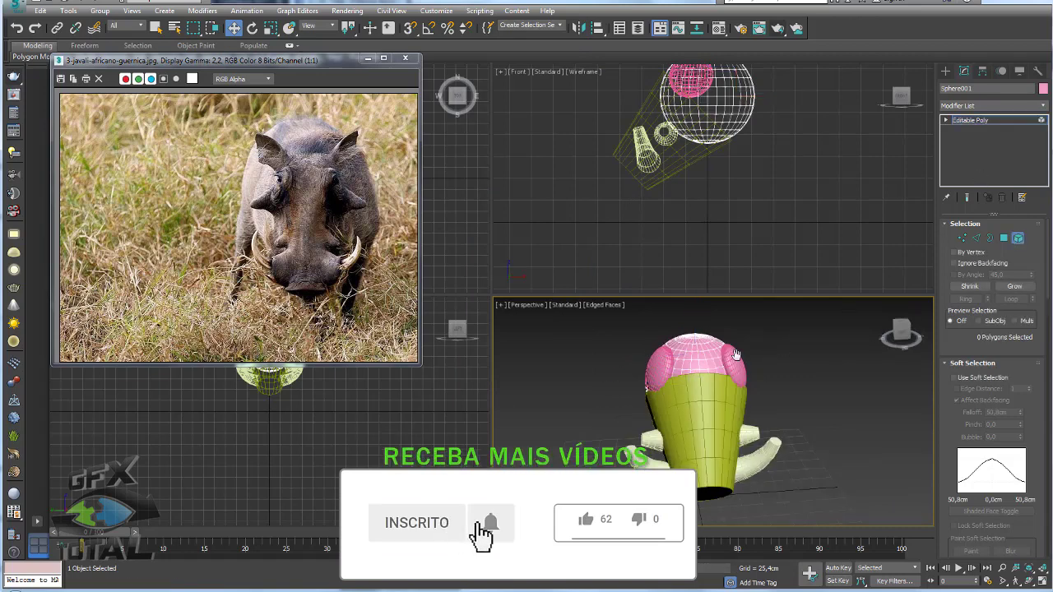
pyautogui.click(711, 360)
# Step: Clone the sphere element as a new object, Object003, and select its element
pyautogui.keyDown('shift'); pyautogui.moveTo(712, 360); pyautogui.dragTo(819, 333); pyautogui.keyUp('shift')
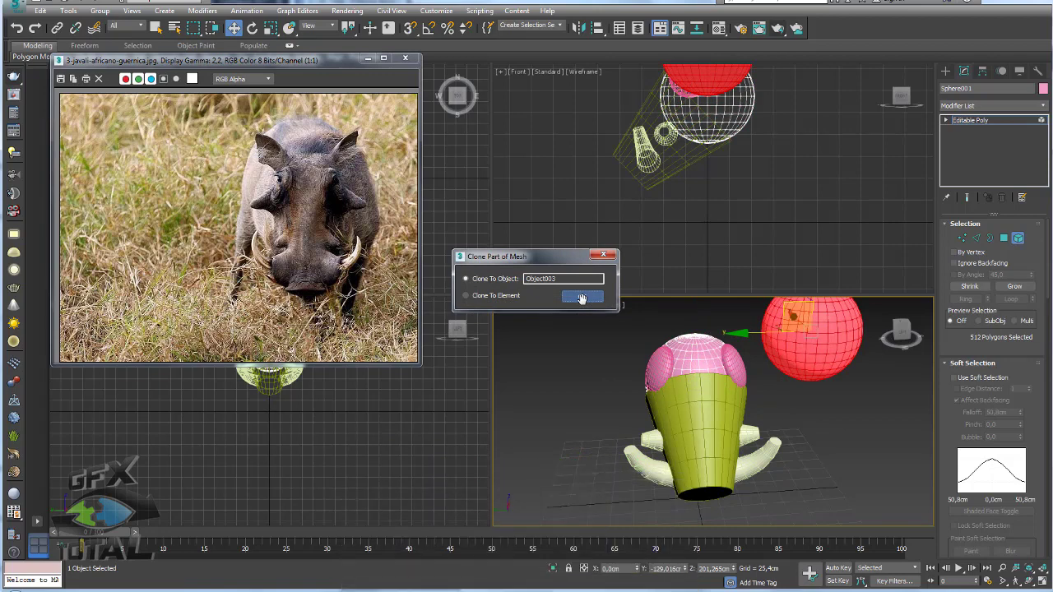
pyautogui.click(582, 298)
pyautogui.moveTo(790, 345); pyautogui.dragTo(734, 383, button='middle')
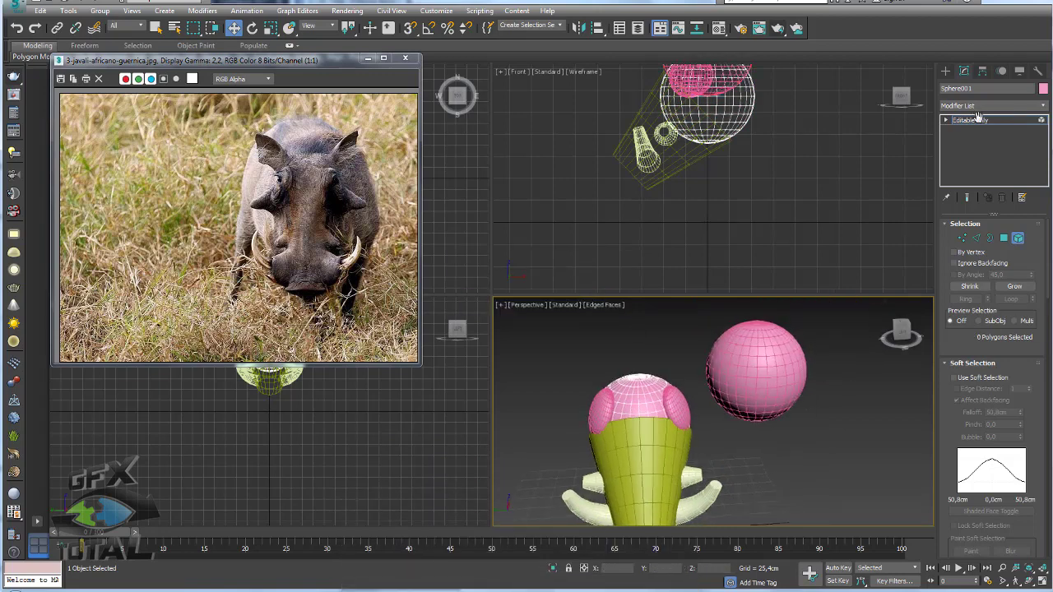
pyautogui.click(970, 120)
pyautogui.click(754, 329)
pyautogui.click(1018, 238)
# Step: Shrink the Object003 element to a tiny sphere and move it toward the head
pyautogui.click(765, 371)
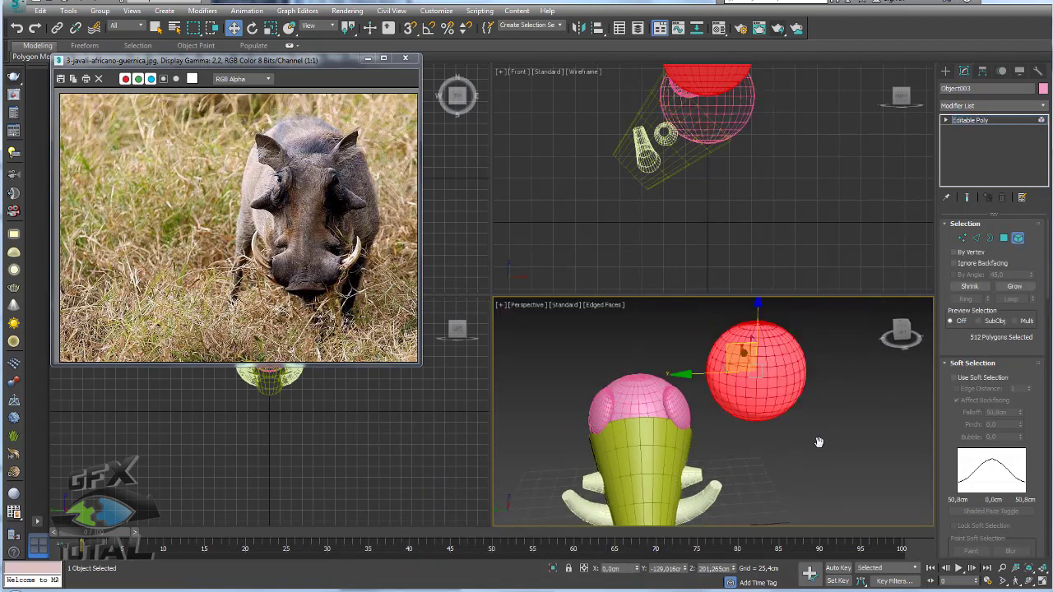
pyautogui.press('e')
pyautogui.press('r')
pyautogui.moveTo(771, 365); pyautogui.dragTo(765, 488)
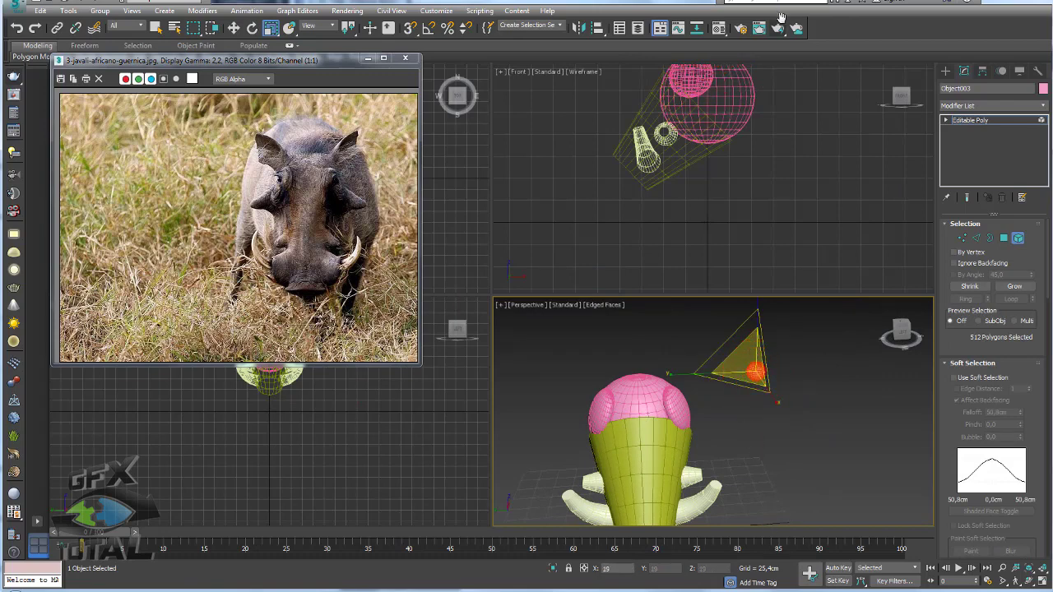
pyautogui.press('w')
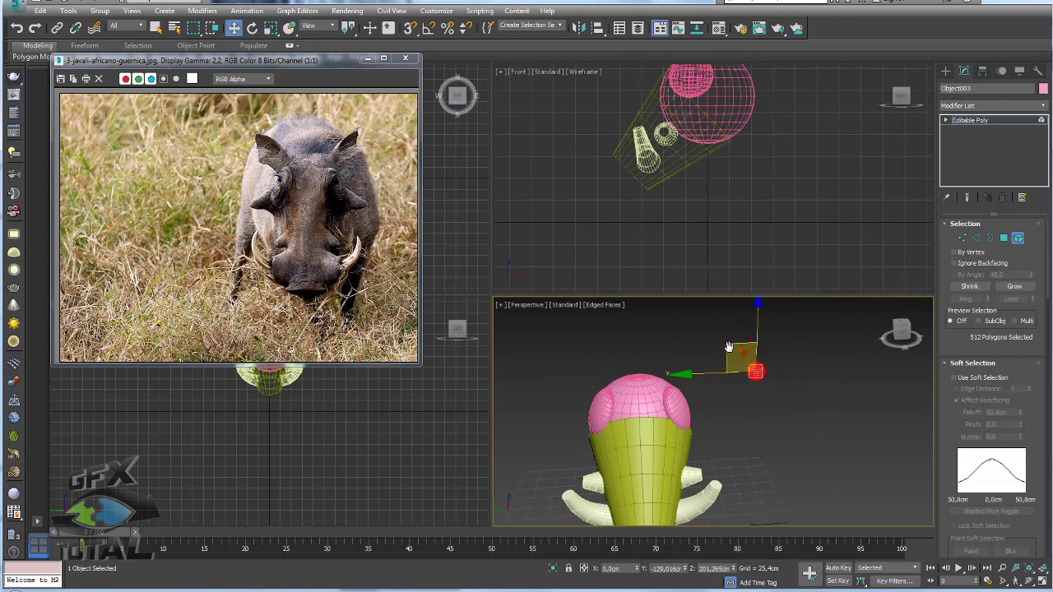
pyautogui.moveTo(729, 347)
pyautogui.mouseDown()
pyautogui.moveTo(699, 376)
pyautogui.moveTo(658, 391)
pyautogui.mouseUp()
# Step: Set the tiny sphere into the eye bump as an eyeball and exit sub-object mode
pyautogui.scroll(2, 693, 374)
pyautogui.keyDown('alt'); pyautogui.moveTo(658, 391); pyautogui.dragTo(623, 384, button='middle'); pyautogui.keyUp('alt')
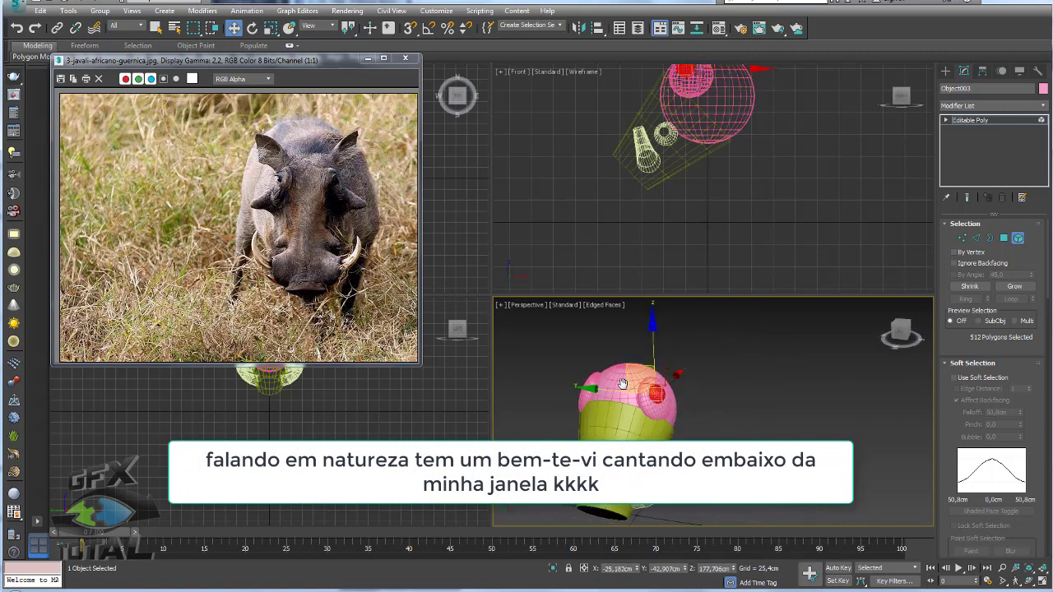
pyautogui.moveTo(623, 384); pyautogui.dragTo(642, 394)
pyautogui.keyDown('alt'); pyautogui.moveTo(642, 394); pyautogui.dragTo(636, 397, button='middle'); pyautogui.keyUp('alt')
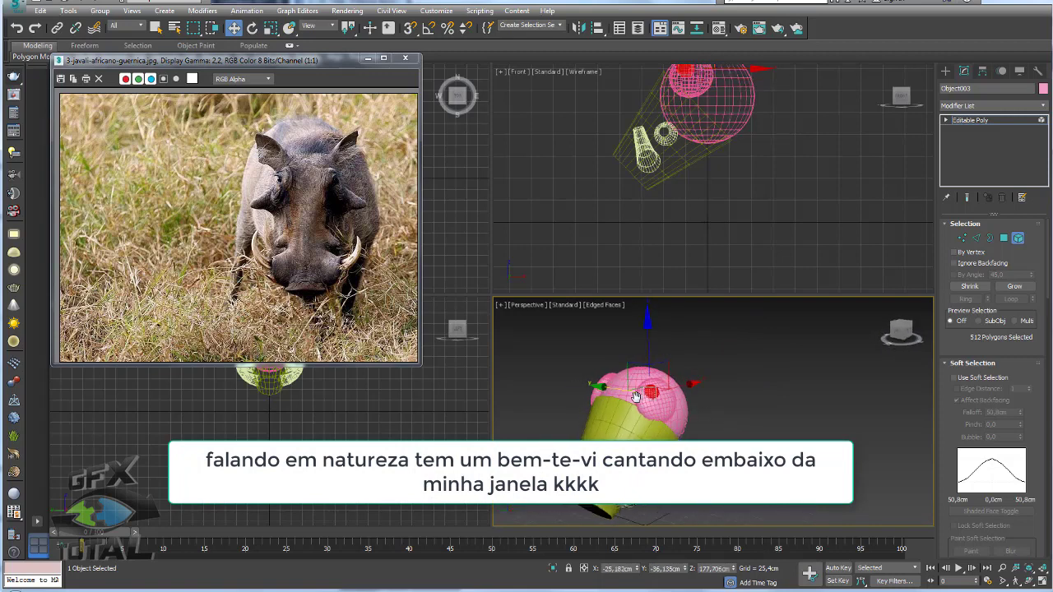
pyautogui.scroll(2, 636, 397)
pyautogui.scroll(2, 636, 398)
pyautogui.moveTo(687, 372); pyautogui.dragTo(701, 371)
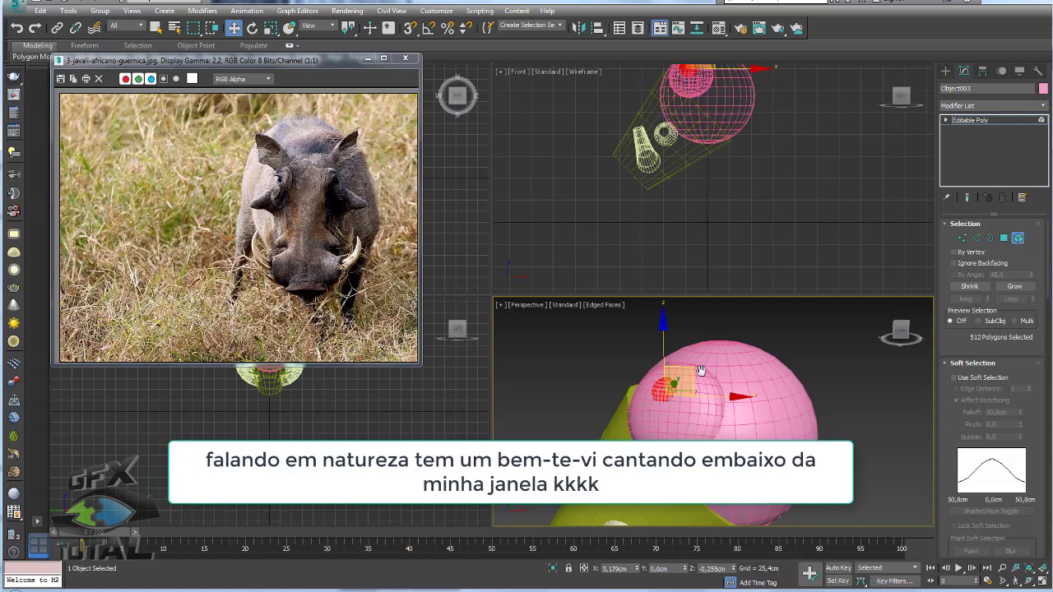
pyautogui.keyDown('alt'); pyautogui.moveTo(700, 371); pyautogui.dragTo(625, 382, button='middle'); pyautogui.keyUp('alt')
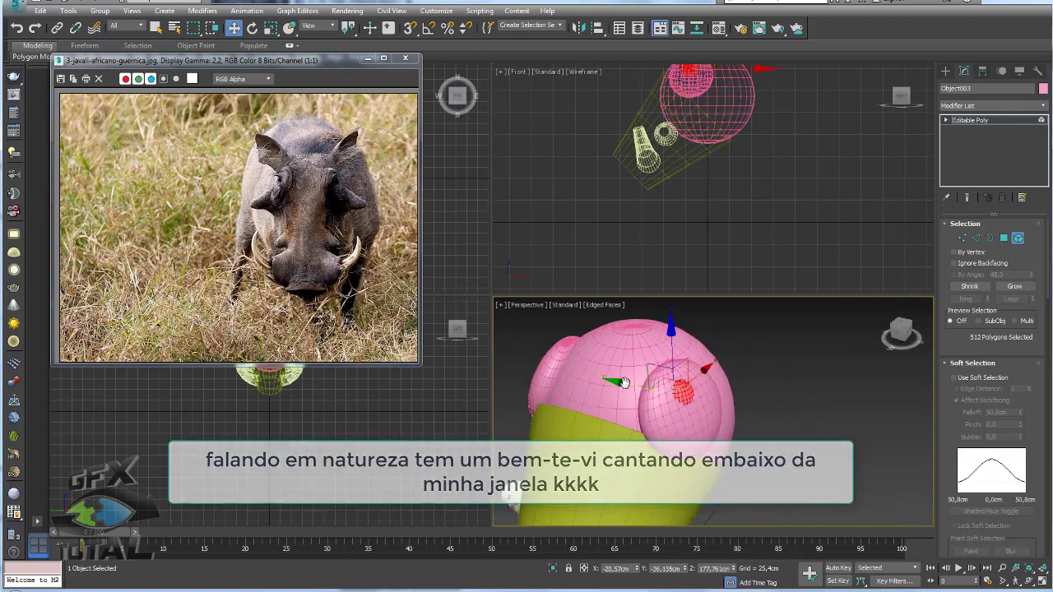
pyautogui.moveTo(624, 383); pyautogui.dragTo(628, 385)
pyautogui.moveTo(628, 385)
pyautogui.keyDown('alt'); pyautogui.mouseDown(button='middle')
pyautogui.moveTo(752, 350)
pyautogui.moveTo(725, 333)
pyautogui.mouseUp(button='middle'); pyautogui.keyUp('alt')
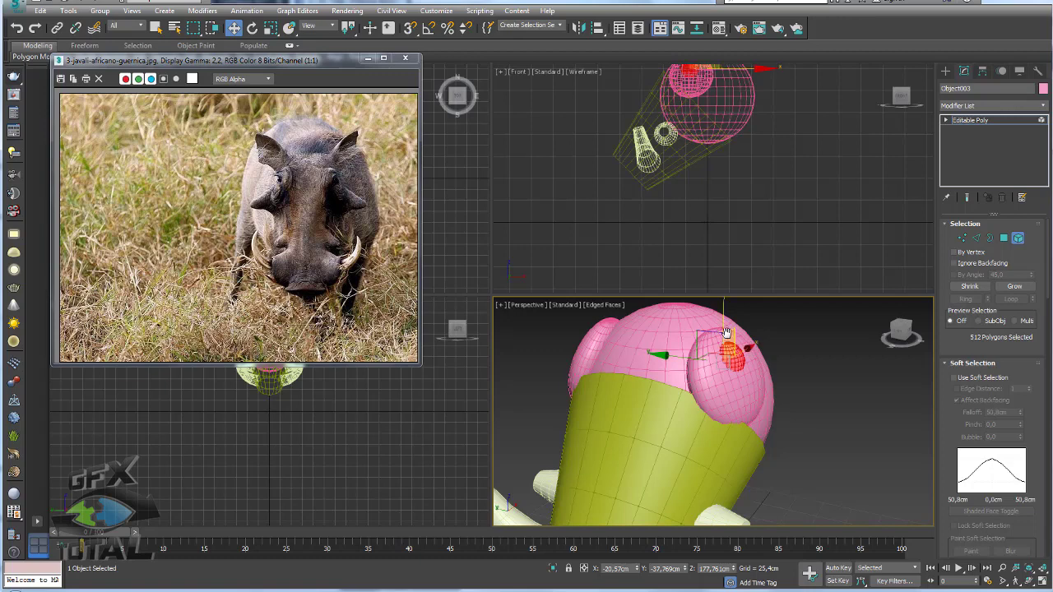
pyautogui.click(968, 120)
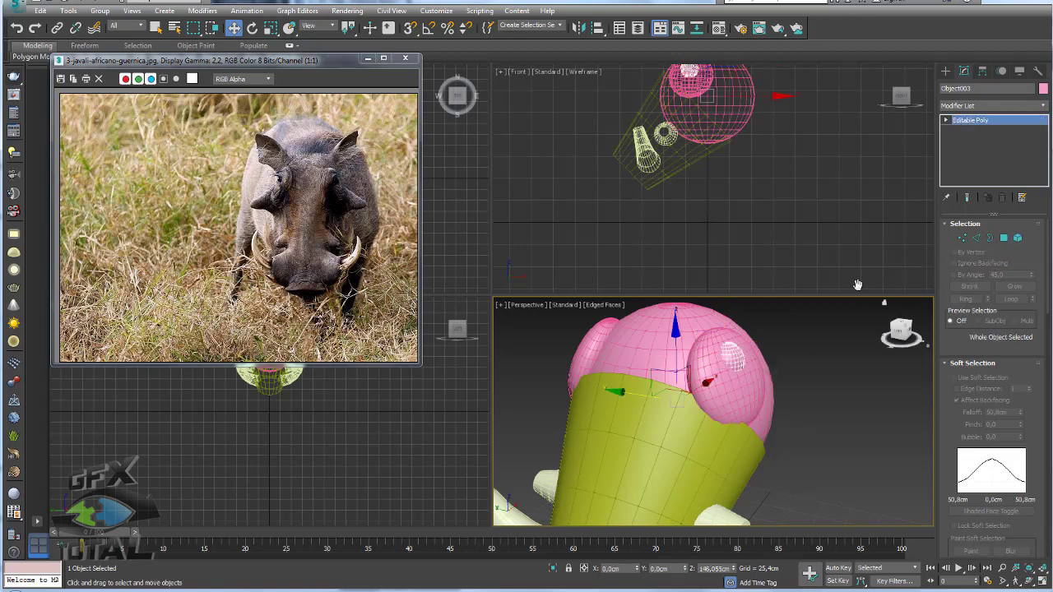
# Step: Color the eyeball Object003 black
pyautogui.click(1041, 89)
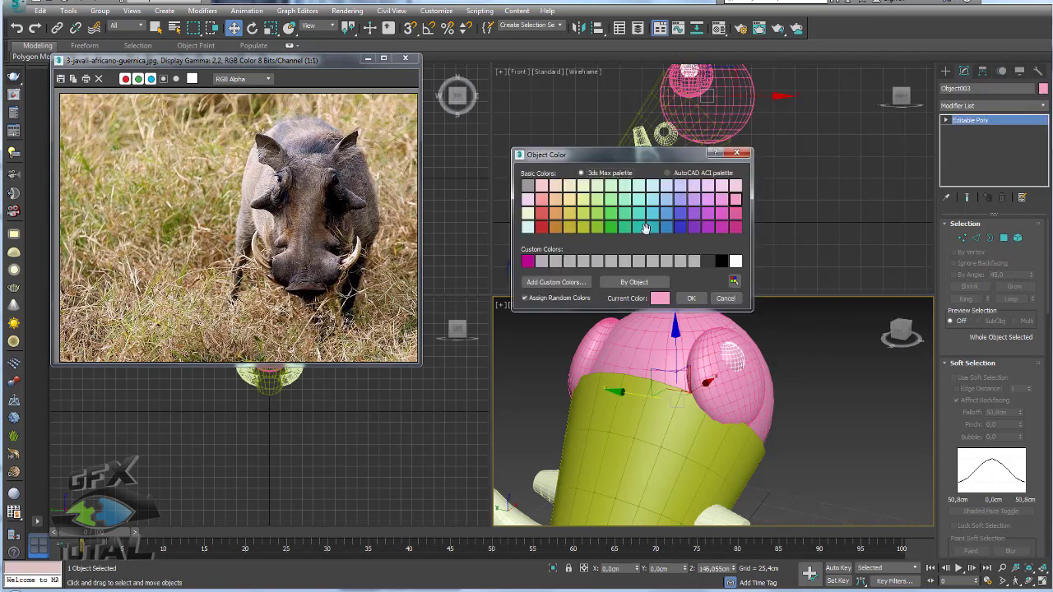
pyautogui.click(722, 262)
pyautogui.click(691, 298)
pyautogui.keyDown('alt'); pyautogui.moveTo(758, 350); pyautogui.dragTo(765, 340, button='middle'); pyautogui.keyUp('alt')
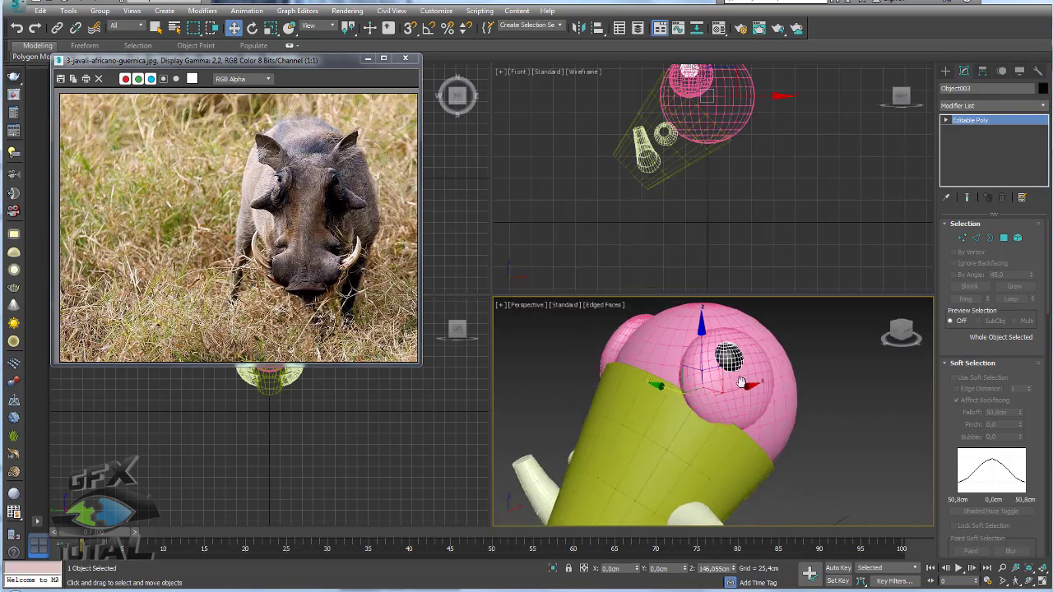
# Step: Mirror a copy of the black eyeball, Object004, into the opposite eye bump
pyautogui.click(580, 28)
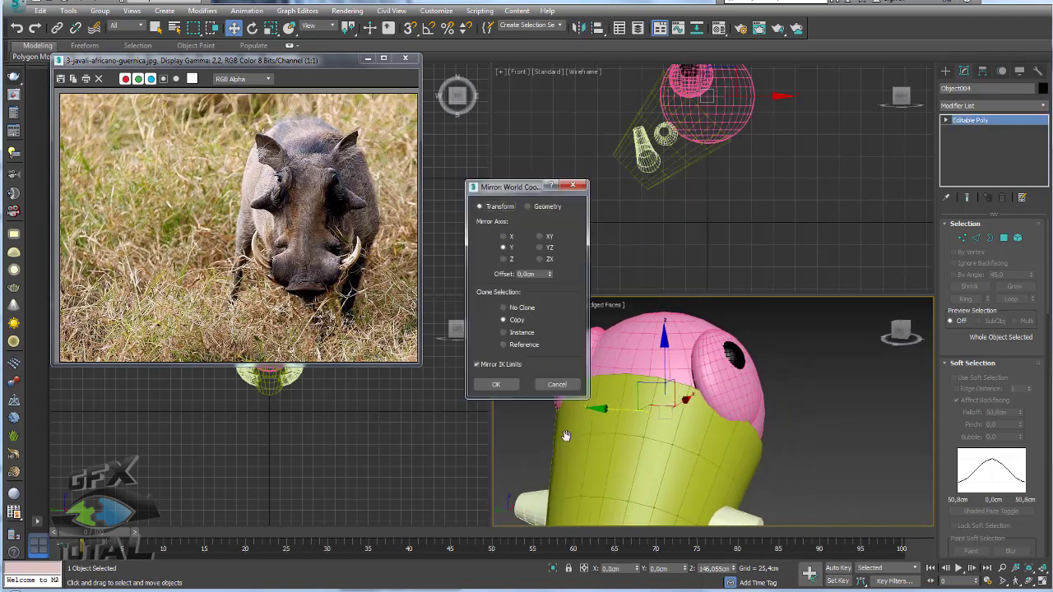
pyautogui.click(498, 390)
pyautogui.keyDown('alt'); pyautogui.moveTo(607, 401); pyautogui.dragTo(676, 398, button='middle'); pyautogui.keyUp('alt')
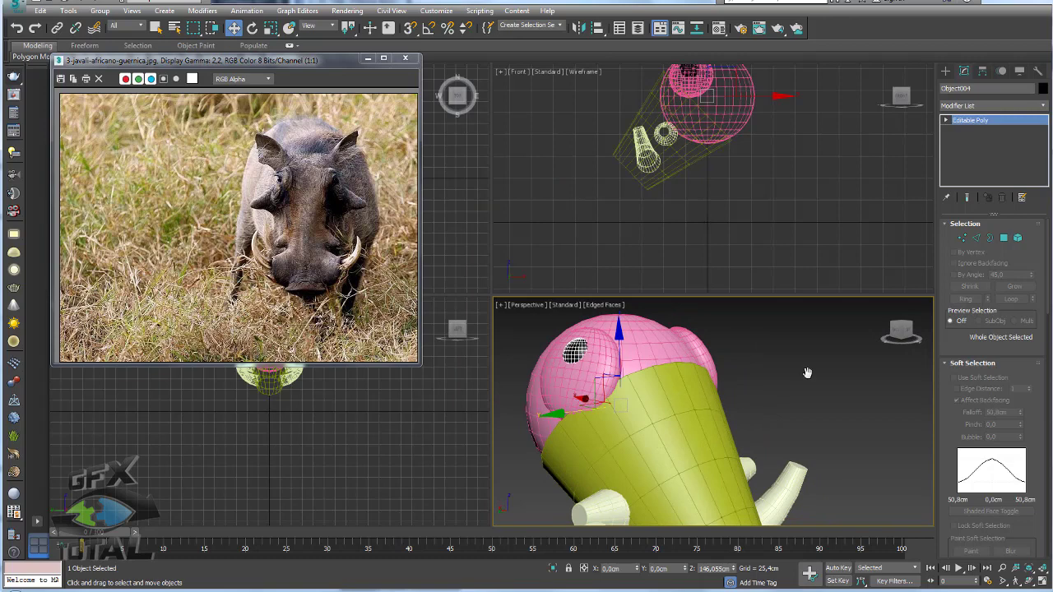
pyautogui.scroll(-3, 807, 373)
pyautogui.moveTo(816, 400)
pyautogui.keyDown('alt'); pyautogui.mouseDown(button='middle')
pyautogui.moveTo(755, 407)
pyautogui.moveTo(699, 355)
pyautogui.mouseUp(button='middle'); pyautogui.keyUp('alt')
# Step: Select all pieces, then reselect just the pink head and one more object
pyautogui.hotkey('ctrl', 'a')
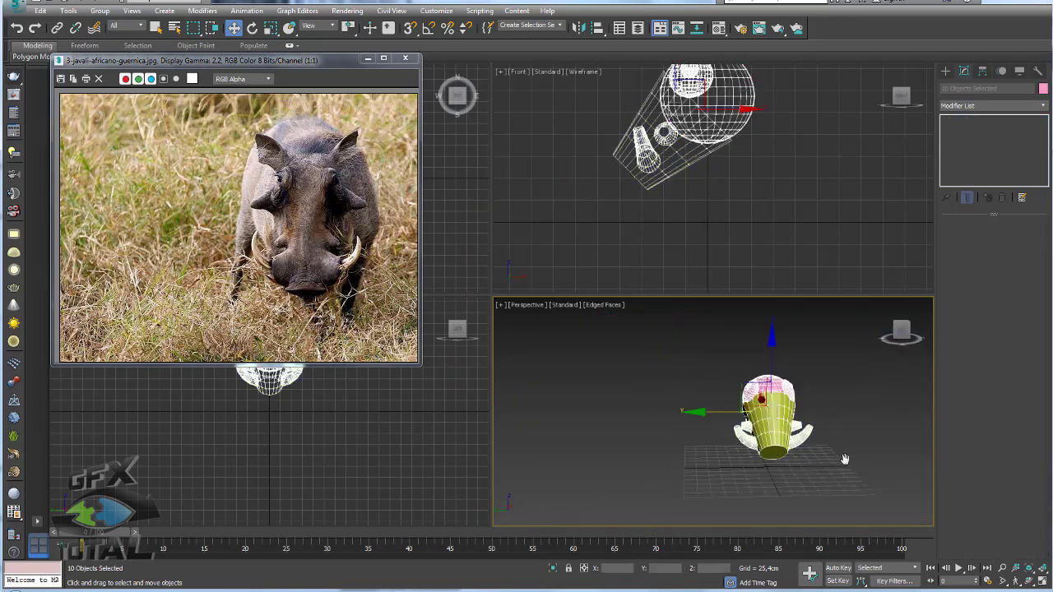
pyautogui.scroll(3, 823, 460)
pyautogui.keyDown('alt'); pyautogui.moveTo(812, 463); pyautogui.dragTo(821, 466, button='middle'); pyautogui.keyUp('alt')
pyautogui.hotkey('ctrl', 'd')
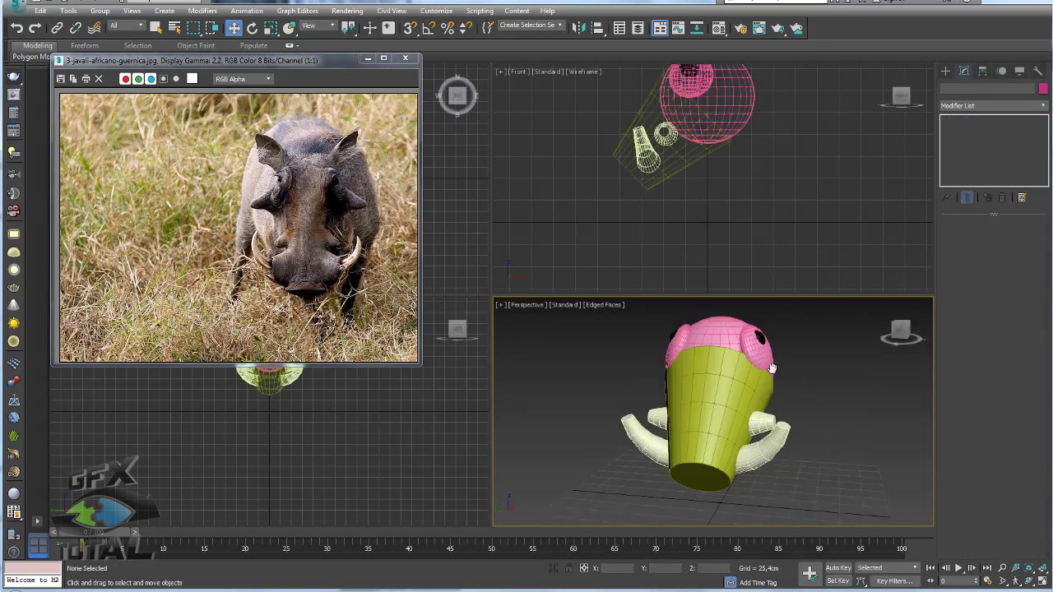
pyautogui.click(760, 341)
pyautogui.keyDown('ctrl'); pyautogui.click(671, 336); pyautogui.keyUp('ctrl')
pyautogui.moveTo(671, 337)
pyautogui.keyDown('alt'); pyautogui.mouseDown(button='middle')
pyautogui.moveTo(738, 315)
pyautogui.moveTo(836, 389)
pyautogui.mouseUp(button='middle'); pyautogui.keyUp('alt')
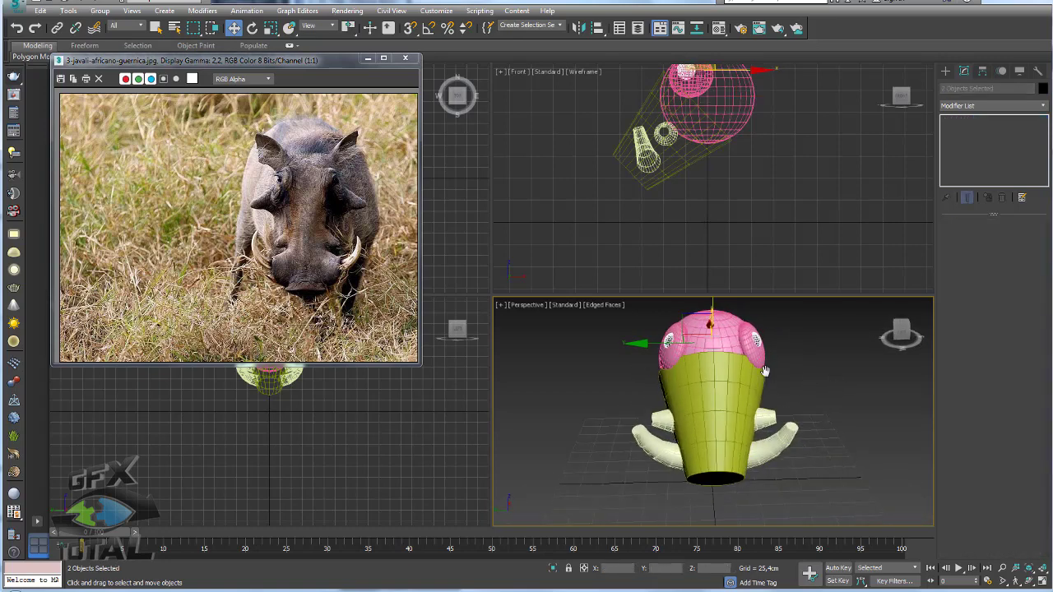
# Step: Enlarge the Perspective viewport, reposition the reference photo, and select the cone snout
pyautogui.moveTo(498, 295); pyautogui.dragTo(501, 76)
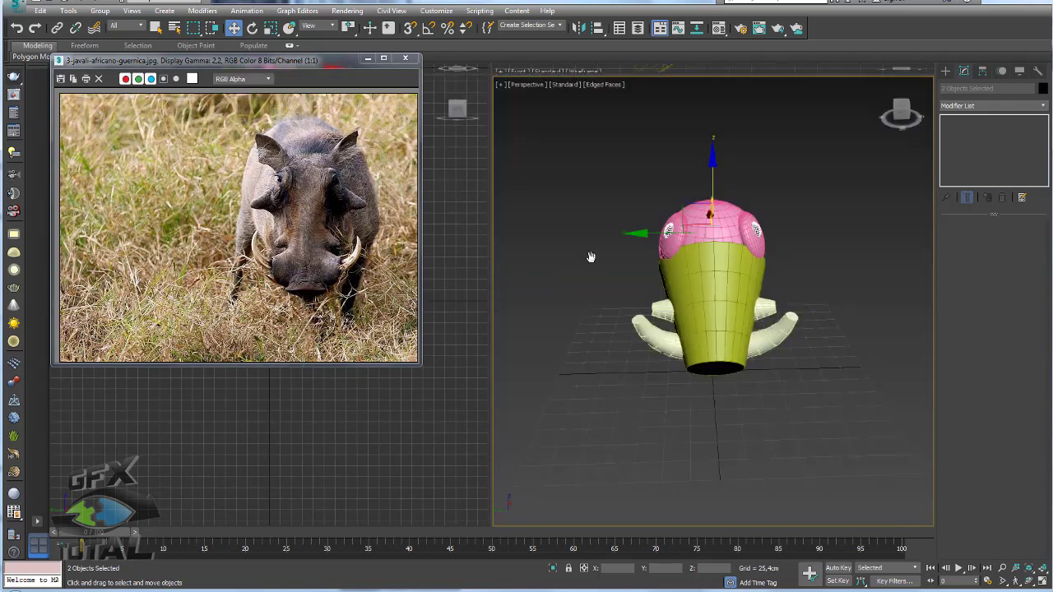
pyautogui.moveTo(590, 256)
pyautogui.mouseDown(button='middle')
pyautogui.moveTo(559, 304)
pyautogui.moveTo(551, 278)
pyautogui.mouseUp(button='middle')
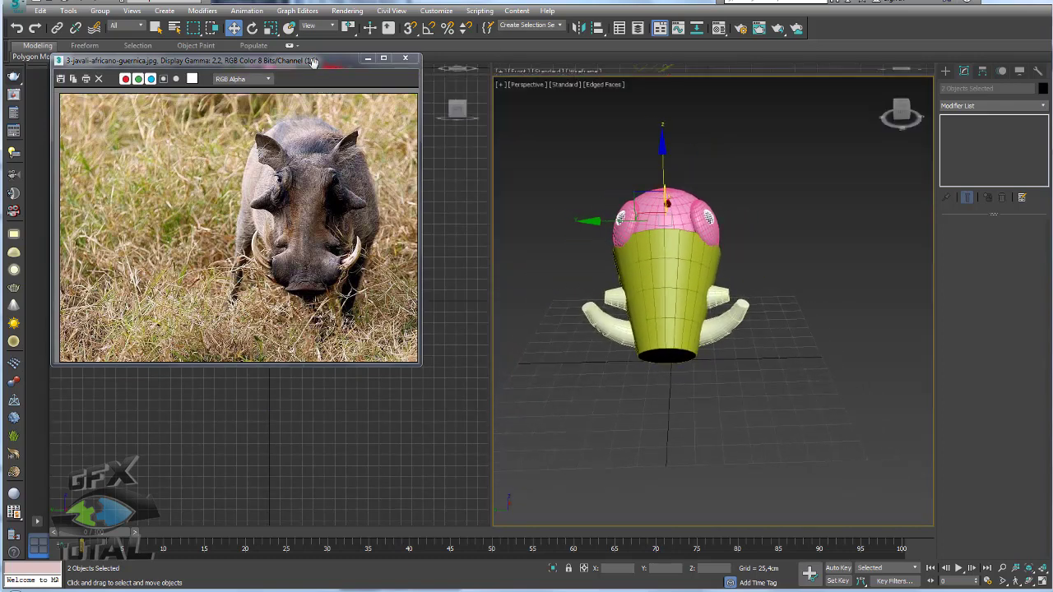
pyautogui.moveTo(312, 63); pyautogui.dragTo(376, 85)
pyautogui.moveTo(663, 286); pyautogui.dragTo(644, 276, button='middle')
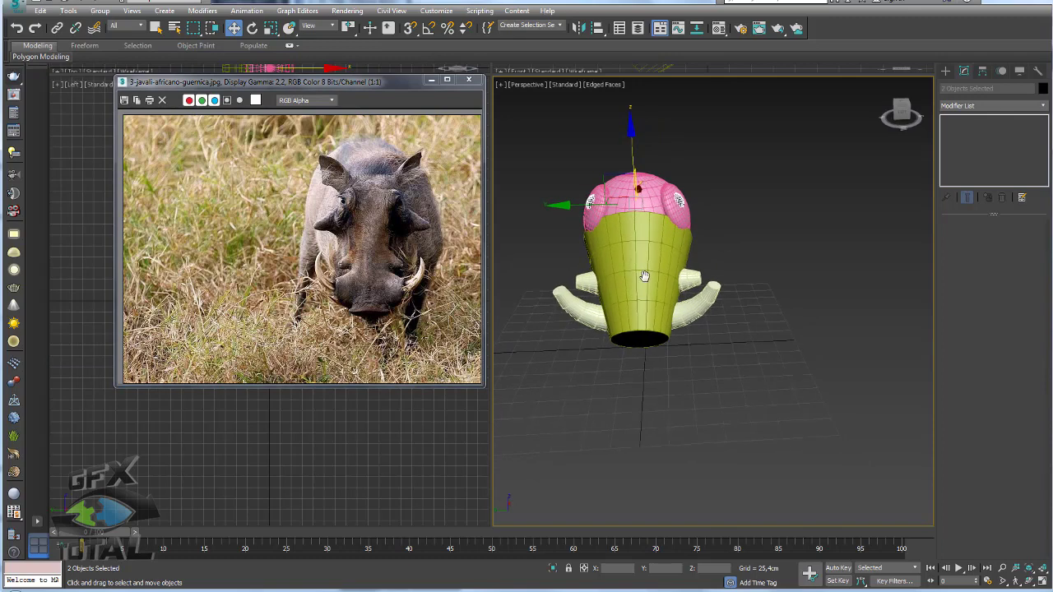
pyautogui.click(644, 277)
pyautogui.scroll(2, 631, 274)
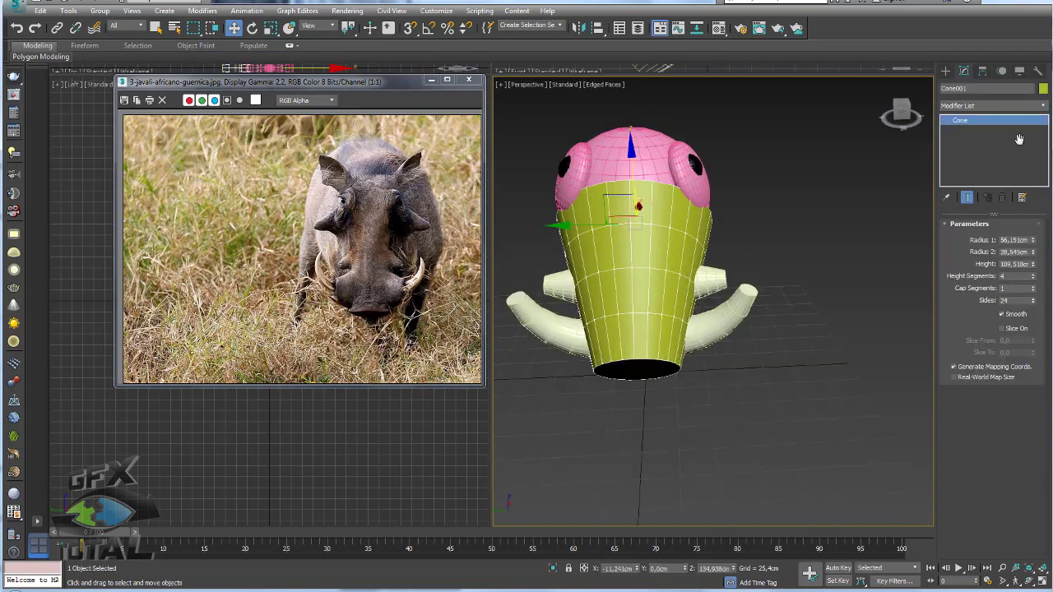
# Step: Add an FFD 3x3x3 modifier to the cone snout
pyautogui.click(1042, 104)
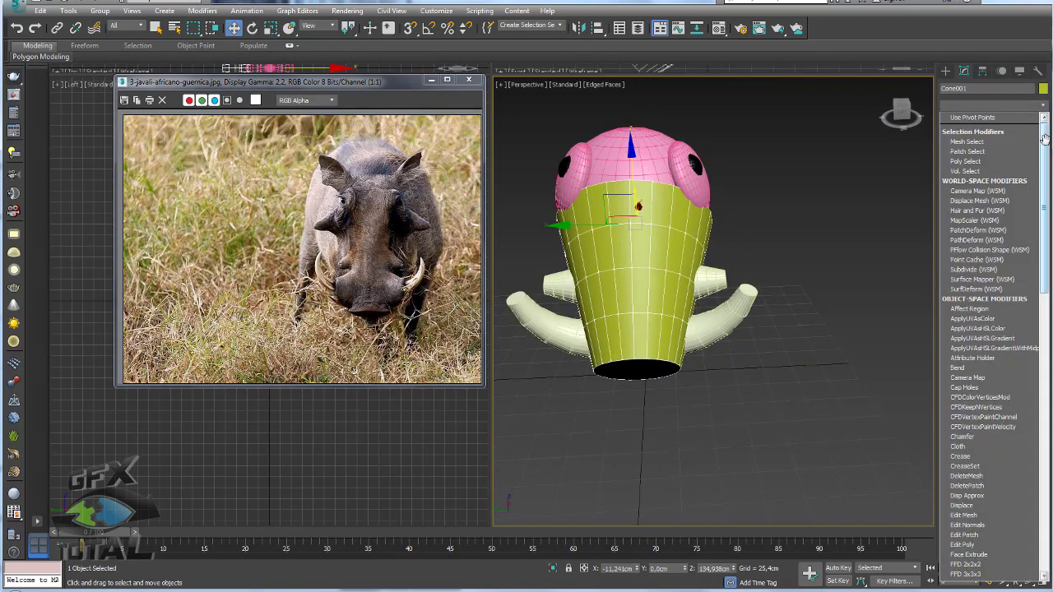
pyautogui.scroll(-2, 992, 329)
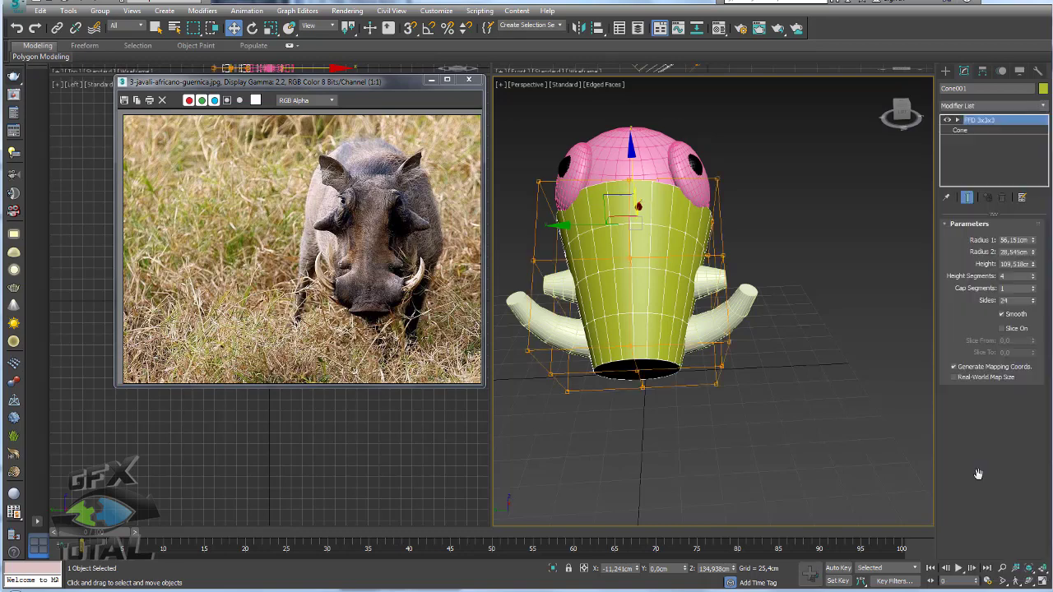
pyautogui.click(979, 481)
# Step: Scale the lattice's middle row of control points inward to pinch the snout
pyautogui.click(989, 130)
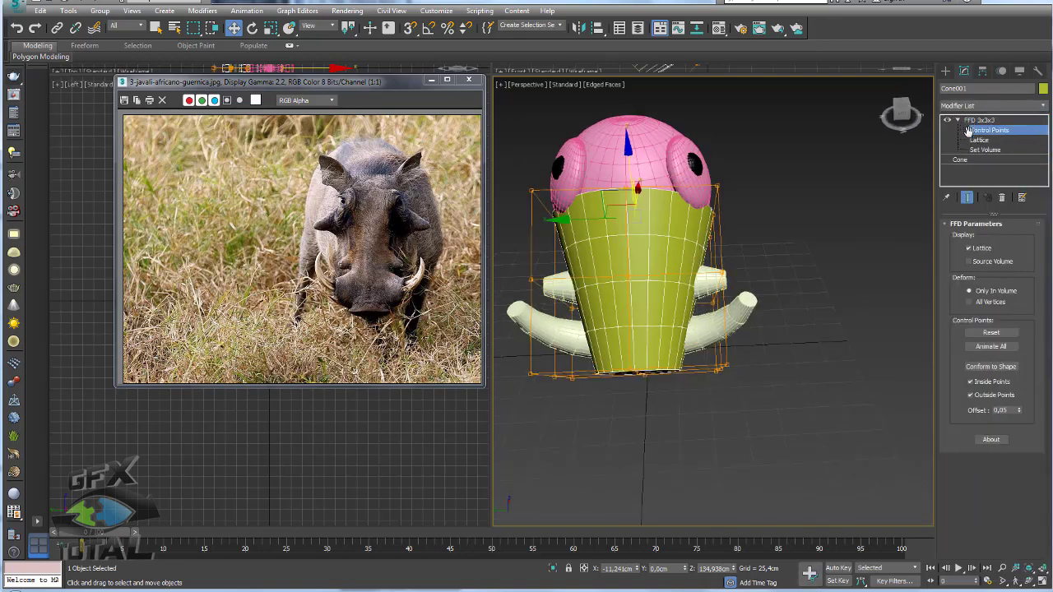
pyautogui.keyDown('alt'); pyautogui.moveTo(770, 285); pyautogui.dragTo(724, 282, button='middle'); pyautogui.keyUp('alt')
pyautogui.moveTo(494, 317); pyautogui.dragTo(761, 268)
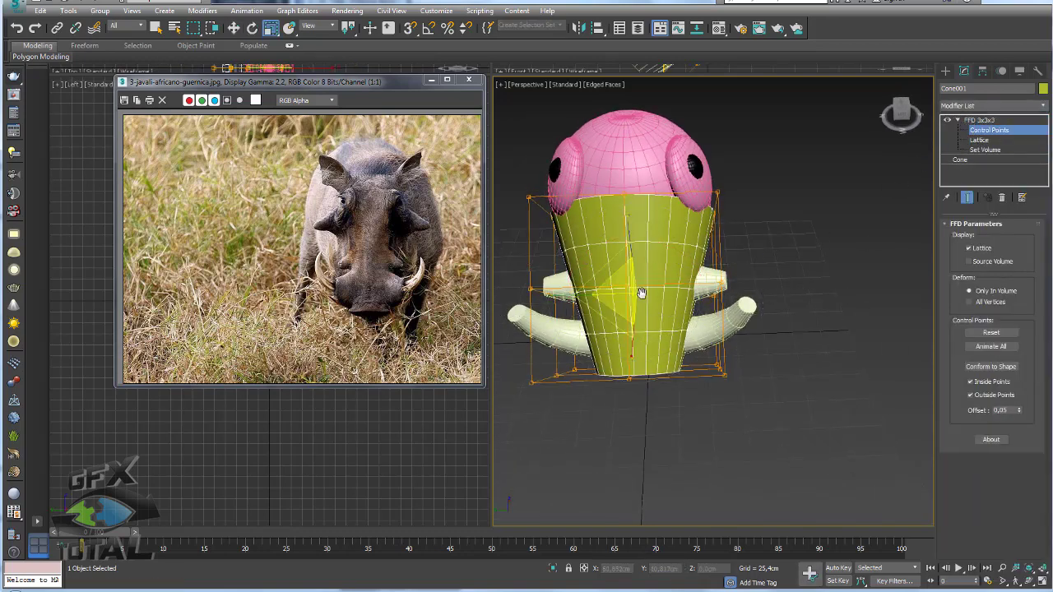
pyautogui.press('r')
pyautogui.moveTo(630, 288); pyautogui.dragTo(625, 323)
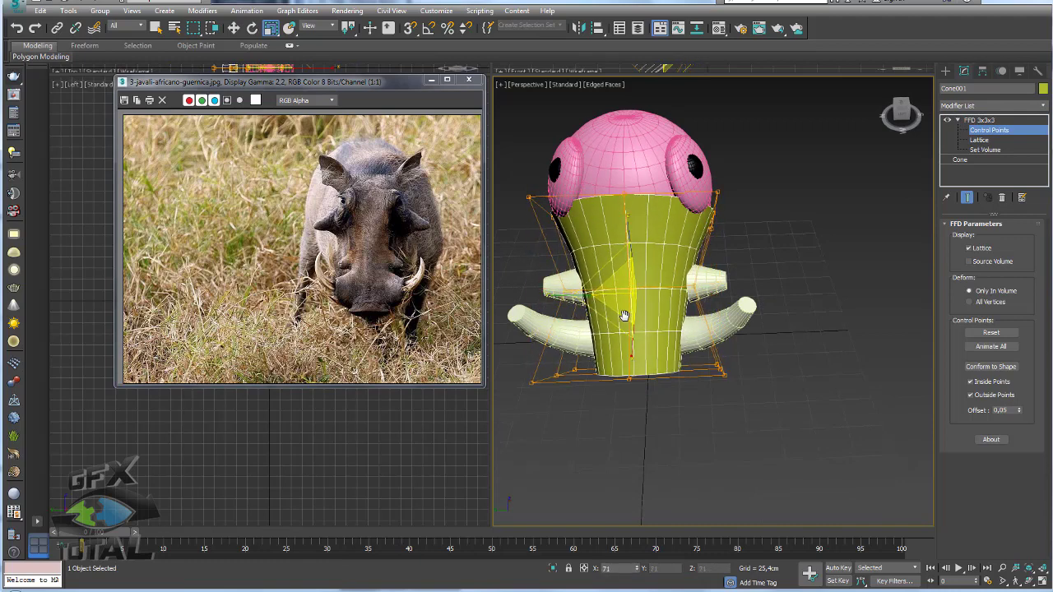
pyautogui.keyDown('alt'); pyautogui.moveTo(625, 323); pyautogui.dragTo(692, 292, button='middle'); pyautogui.keyUp('alt')
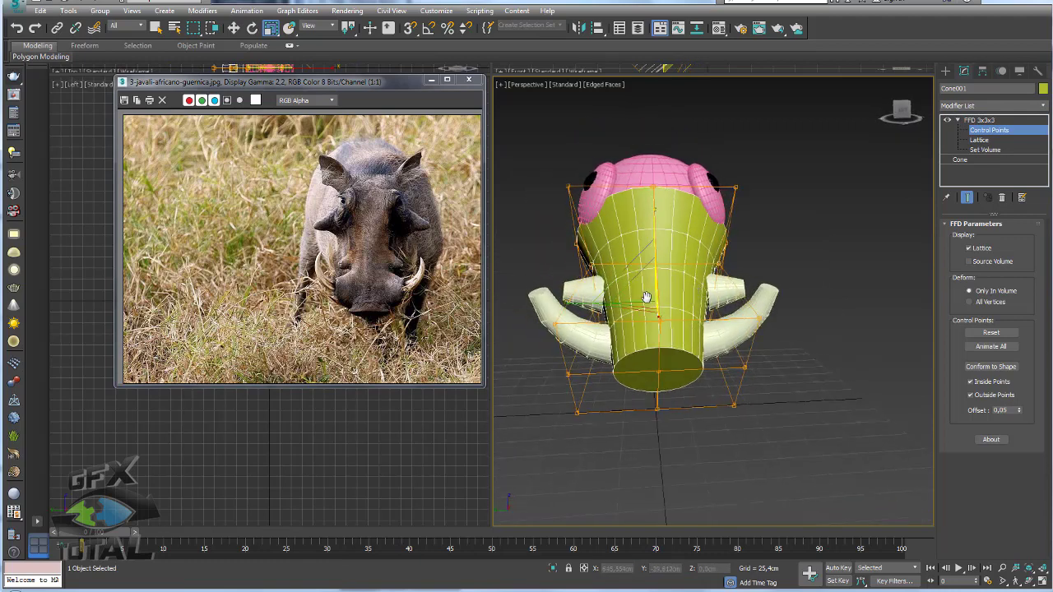
pyautogui.moveTo(653, 296)
pyautogui.keyDown('alt'); pyautogui.mouseDown(button='middle')
pyautogui.moveTo(752, 279)
pyautogui.moveTo(686, 305)
pyautogui.moveTo(678, 257)
pyautogui.mouseUp(button='middle'); pyautogui.keyUp('alt')
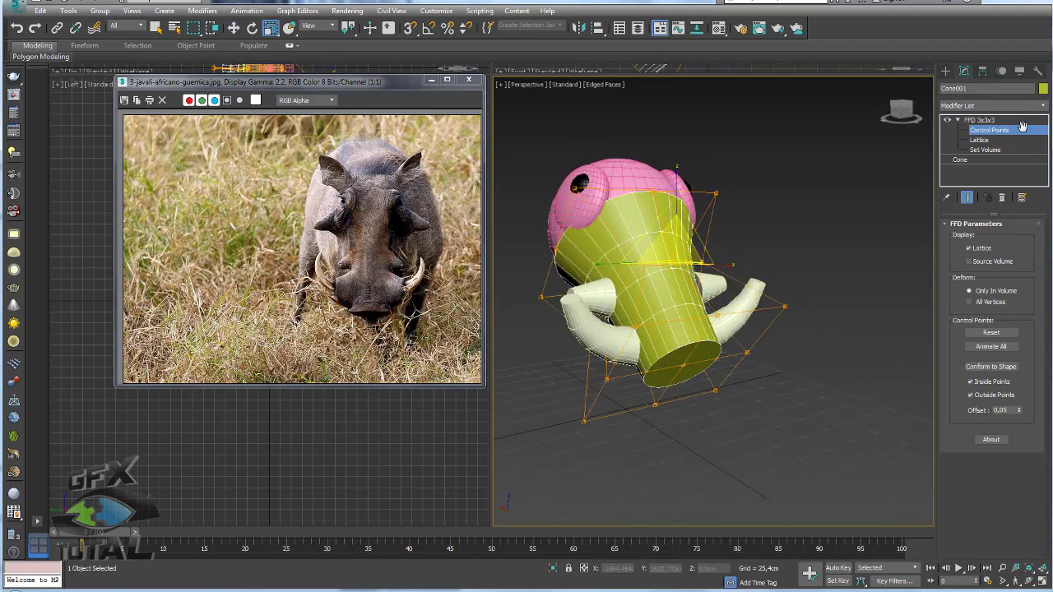
# Step: Leave control-point mode and review the reshaped snout from several angles
pyautogui.click(995, 121)
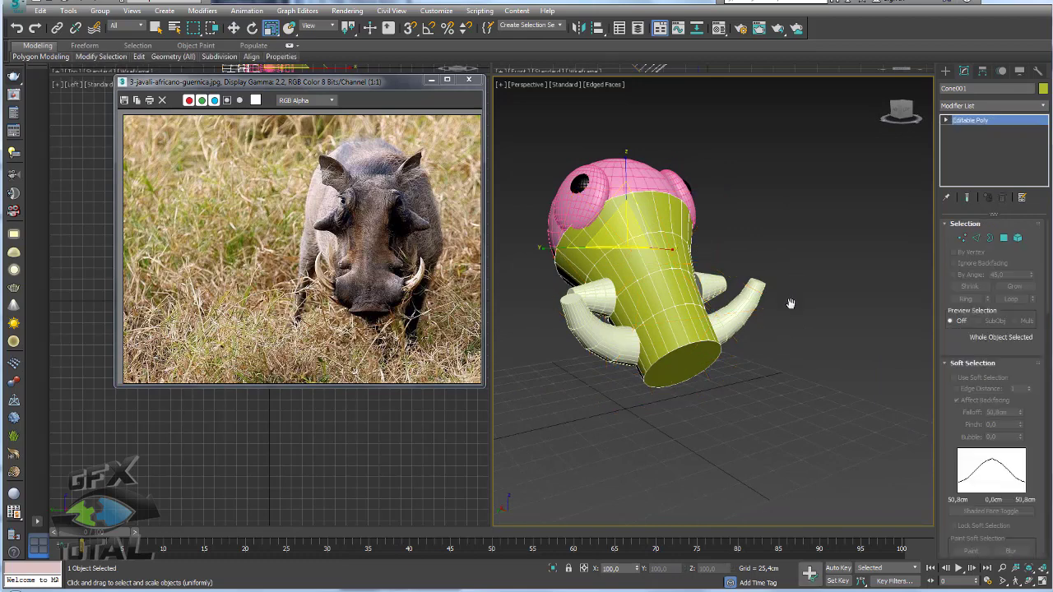
pyautogui.moveTo(786, 344)
pyautogui.keyDown('alt'); pyautogui.mouseDown(button='middle')
pyautogui.moveTo(760, 365)
pyautogui.moveTo(783, 402)
pyautogui.moveTo(741, 393)
pyautogui.mouseUp(button='middle'); pyautogui.keyUp('alt')
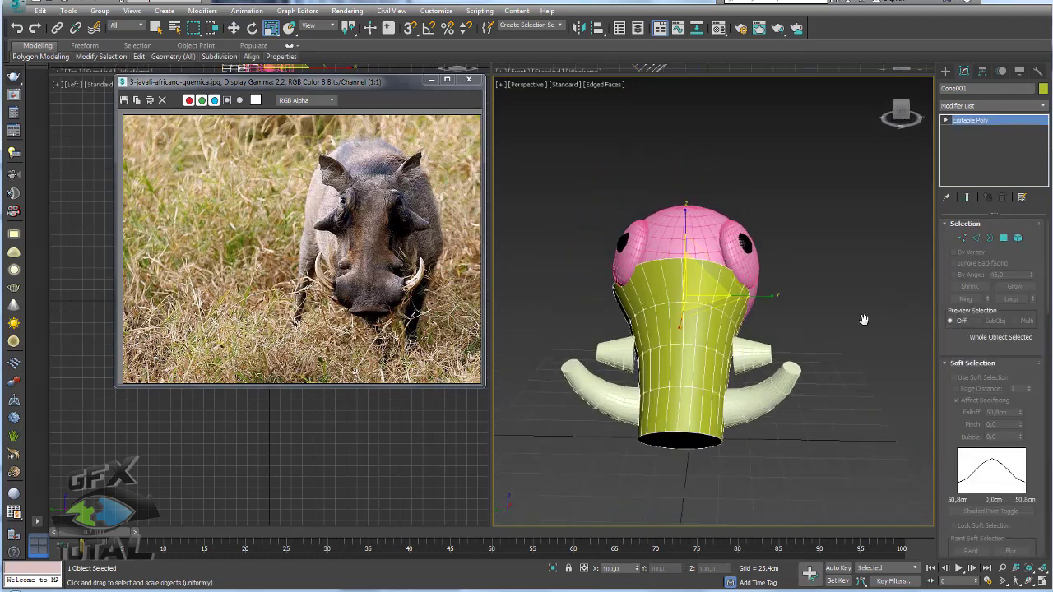
pyautogui.keyDown('alt'); pyautogui.moveTo(864, 319); pyautogui.dragTo(763, 361, button='middle'); pyautogui.keyUp('alt')
pyautogui.moveTo(856, 330)
pyautogui.keyDown('alt'); pyautogui.mouseDown(button='middle')
pyautogui.moveTo(822, 312)
pyautogui.moveTo(761, 306)
pyautogui.mouseUp(button='middle'); pyautogui.keyUp('alt')
pyautogui.click(946, 71)
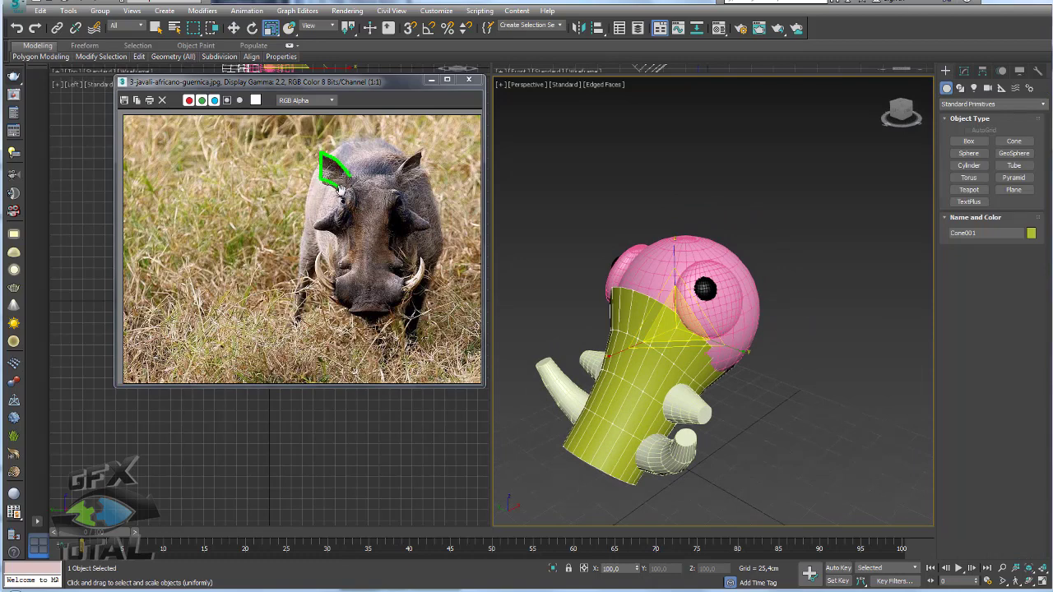
# Step: Create a thin flat box beside the head and lift it above the head
pyautogui.click(968, 141)
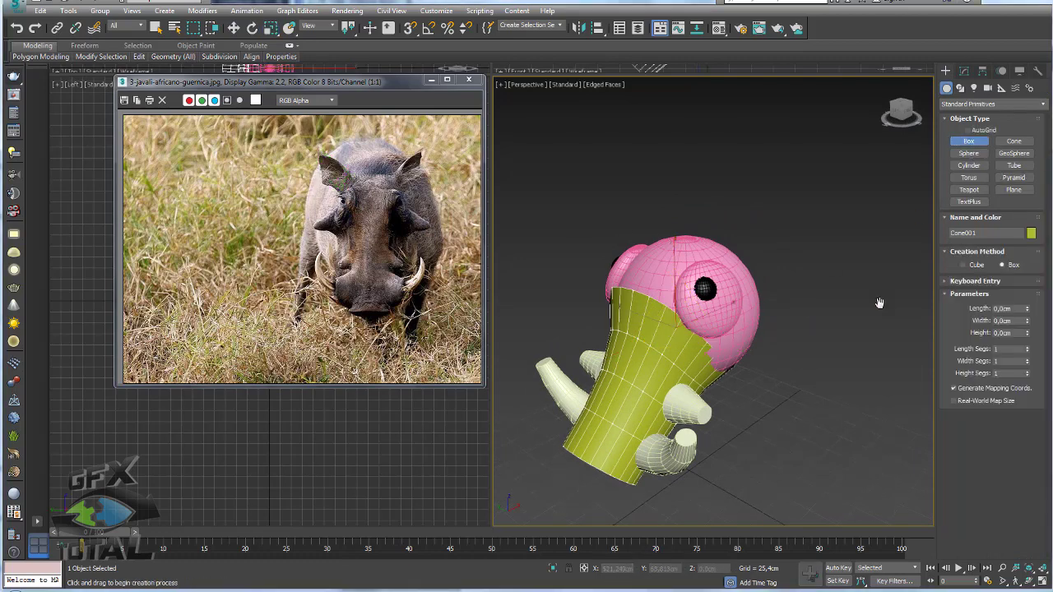
pyautogui.moveTo(877, 301)
pyautogui.keyDown('alt'); pyautogui.mouseDown(button='middle')
pyautogui.moveTo(875, 344)
pyautogui.moveTo(735, 321)
pyautogui.mouseUp(button='middle'); pyautogui.keyUp('alt')
pyautogui.moveTo(680, 352); pyautogui.dragTo(699, 367)
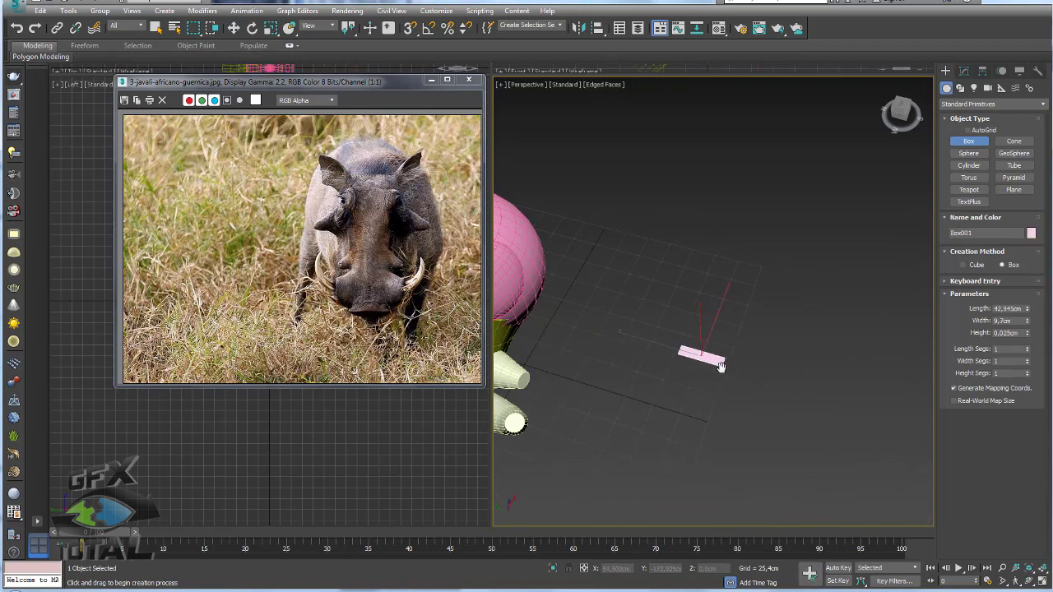
pyautogui.click(727, 291)
pyautogui.press('w')
pyautogui.moveTo(726, 287)
pyautogui.keyDown('alt'); pyautogui.mouseDown(button='middle')
pyautogui.moveTo(747, 282)
pyautogui.moveTo(735, 294)
pyautogui.mouseUp(button='middle'); pyautogui.keyUp('alt')
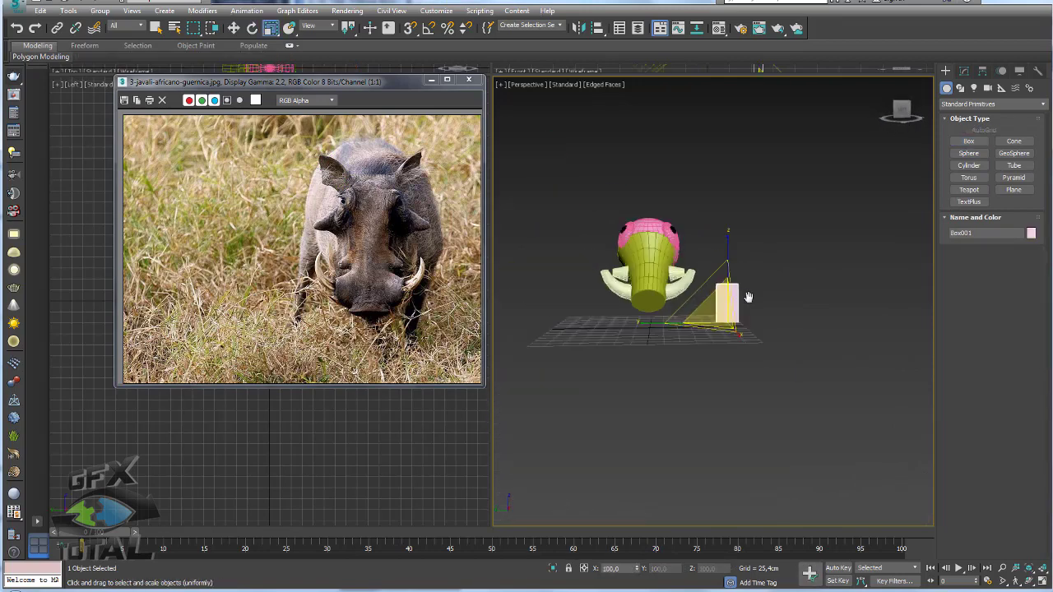
pyautogui.moveTo(734, 294); pyautogui.dragTo(682, 206)
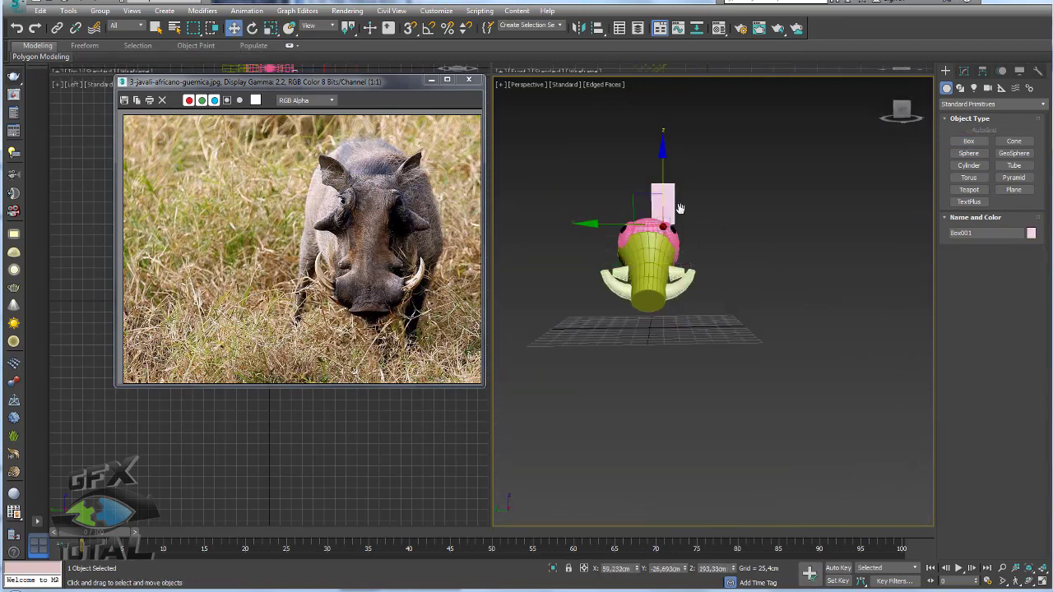
pyautogui.scroll(5, 691, 243)
pyautogui.moveTo(691, 244)
pyautogui.keyDown('alt'); pyautogui.mouseDown(button='middle')
pyautogui.moveTo(636, 240)
pyautogui.moveTo(656, 228)
pyautogui.moveTo(806, 299)
pyautogui.moveTo(767, 293)
pyautogui.mouseUp(button='middle'); pyautogui.keyUp('alt')
pyautogui.scroll(3, 768, 293)
# Step: Tilt the box on top of the head and nudge it into place as an ear
pyautogui.press('e')
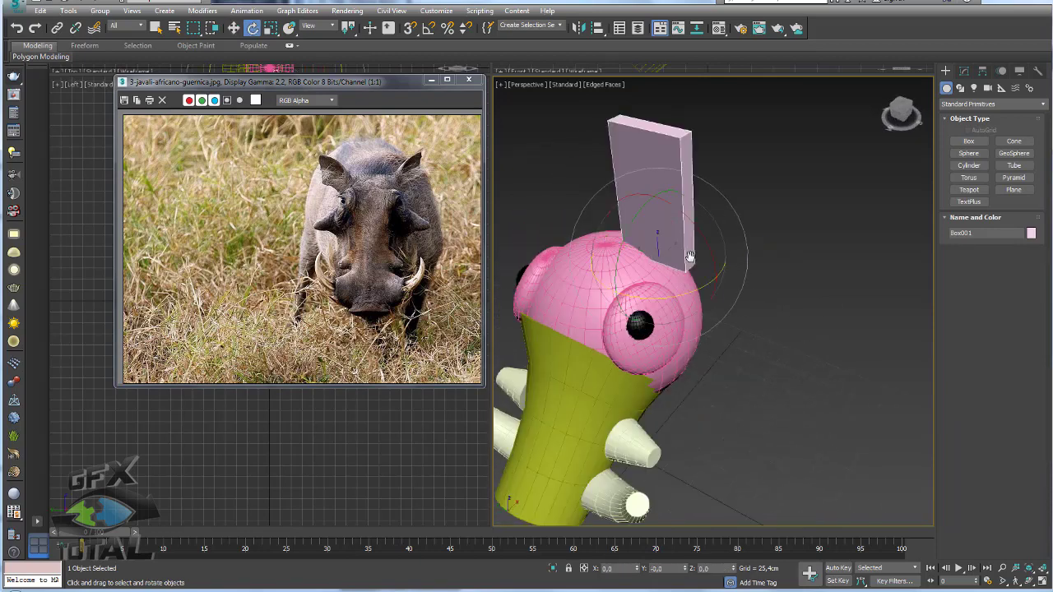
pyautogui.moveTo(694, 233); pyautogui.dragTo(717, 247)
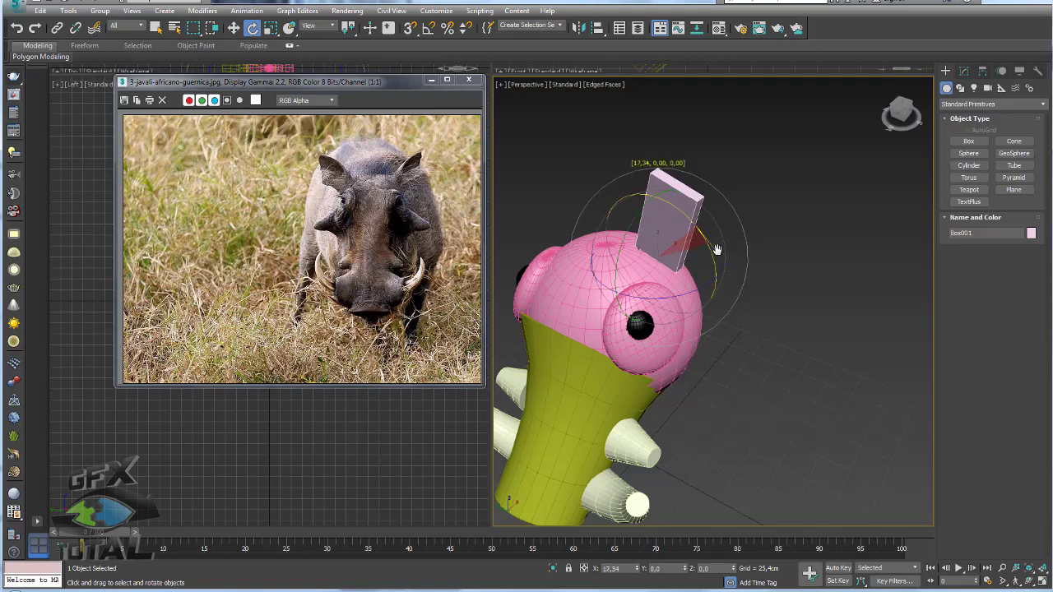
pyautogui.moveTo(717, 247)
pyautogui.keyDown('alt'); pyautogui.mouseDown(button='middle')
pyautogui.moveTo(735, 247)
pyautogui.moveTo(646, 248)
pyautogui.mouseUp(button='middle'); pyautogui.keyUp('alt')
pyautogui.press('w')
pyautogui.moveTo(646, 248); pyautogui.dragTo(661, 245)
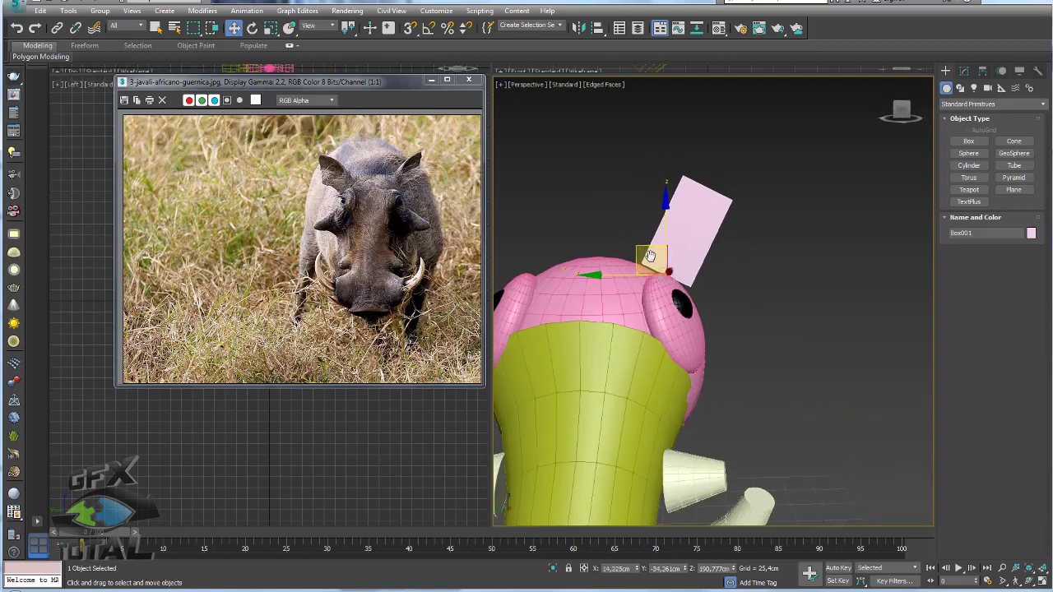
pyautogui.moveTo(638, 293)
pyautogui.keyDown('alt'); pyautogui.mouseDown(button='middle')
pyautogui.moveTo(768, 329)
pyautogui.moveTo(723, 293)
pyautogui.mouseUp(button='middle'); pyautogui.keyUp('alt')
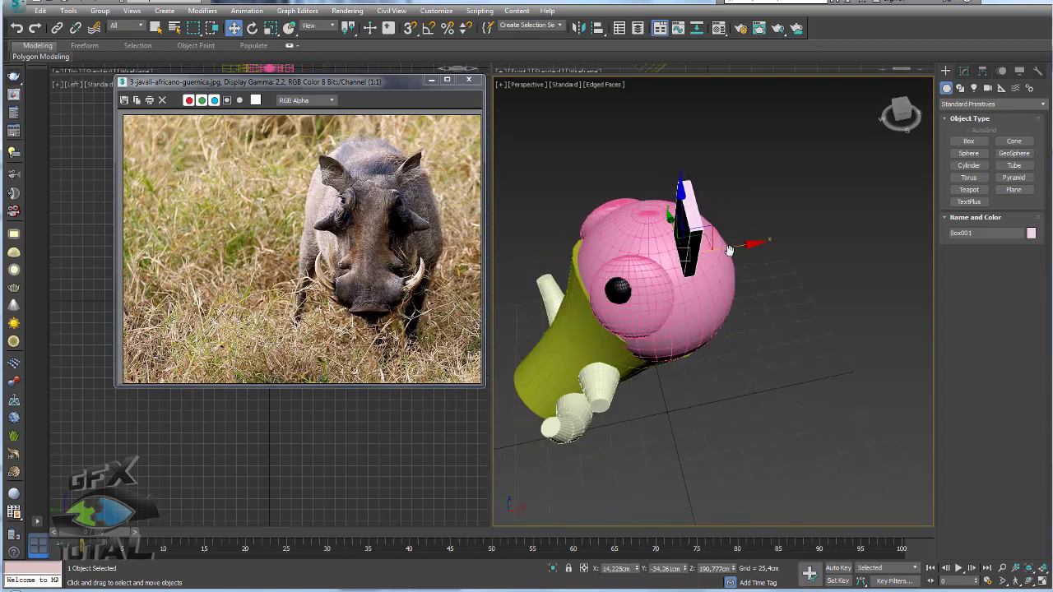
pyautogui.moveTo(743, 244)
pyautogui.keyDown('alt'); pyautogui.mouseDown(button='middle')
pyautogui.moveTo(735, 294)
pyautogui.moveTo(625, 272)
pyautogui.mouseUp(button='middle'); pyautogui.keyUp('alt')
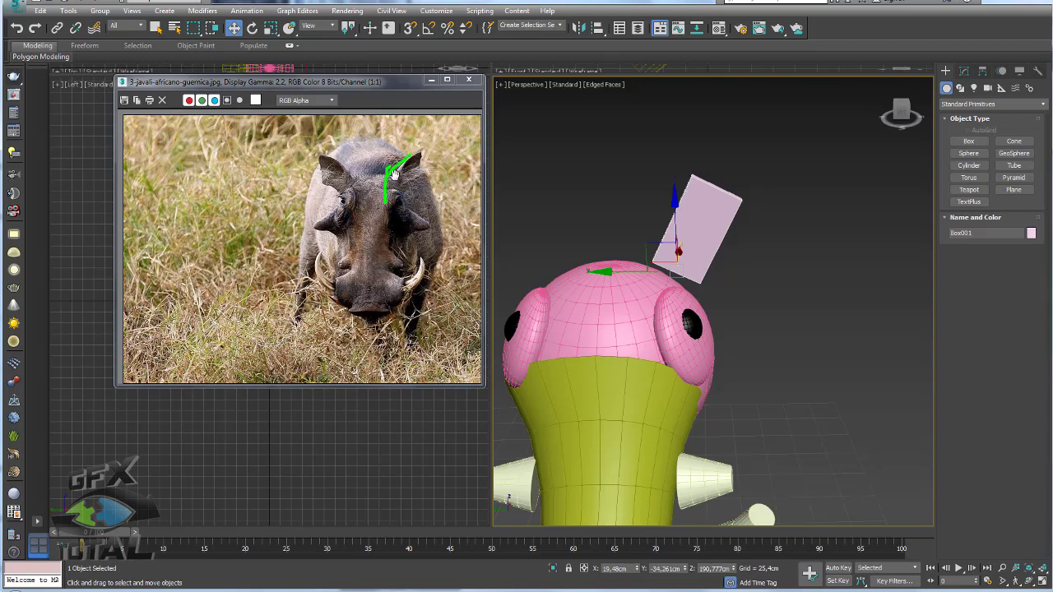
pyautogui.moveTo(705, 304)
pyautogui.keyDown('alt'); pyautogui.mouseDown(button='middle')
pyautogui.moveTo(713, 299)
pyautogui.moveTo(652, 329)
pyautogui.mouseUp(button='middle'); pyautogui.keyUp('alt')
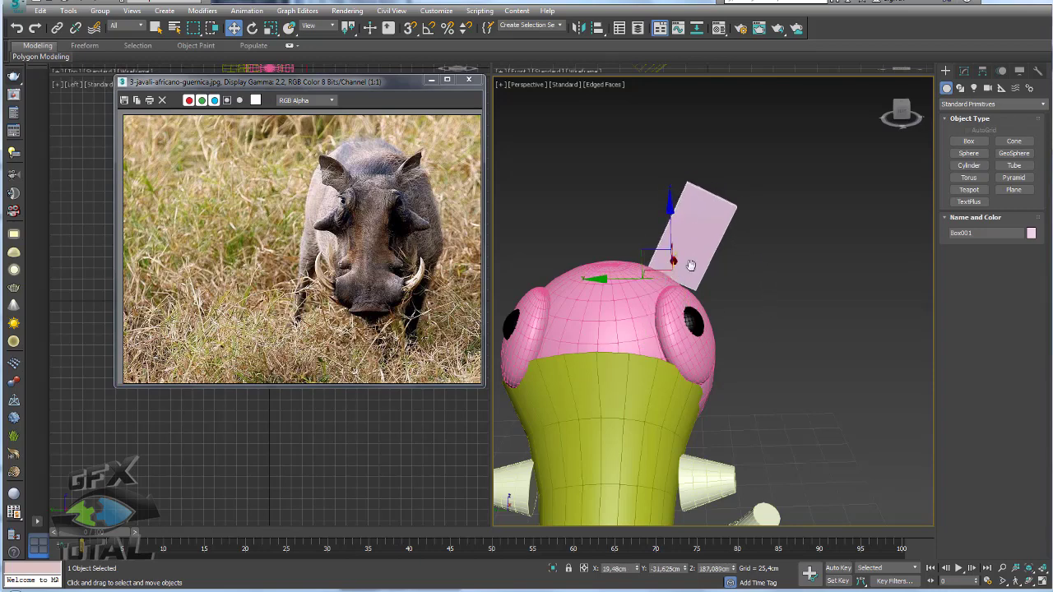
pyautogui.keyDown('alt'); pyautogui.moveTo(705, 228); pyautogui.dragTo(741, 286, button='middle'); pyautogui.keyUp('alt')
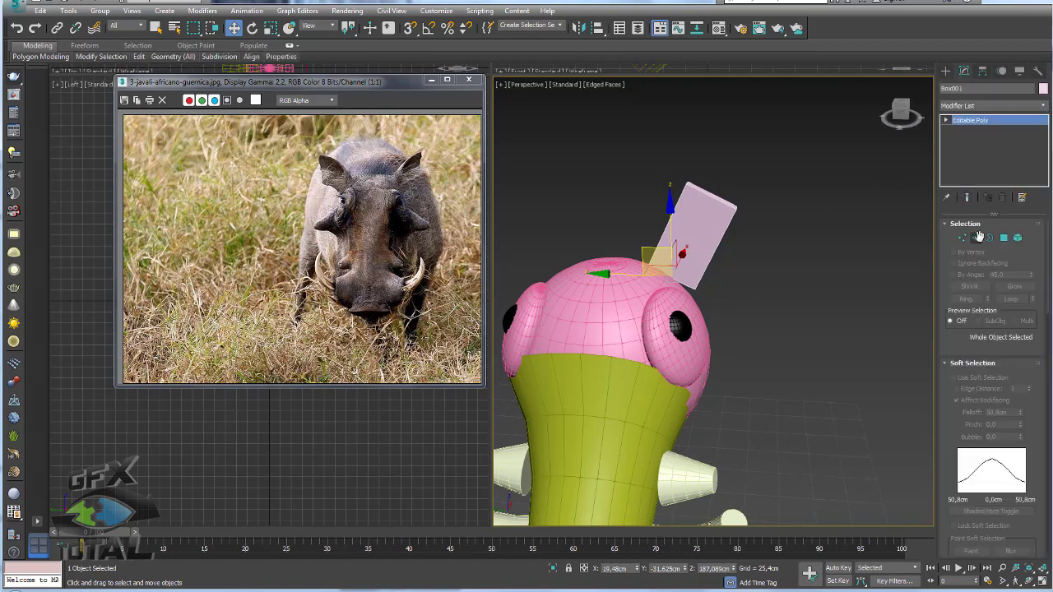
# Step: Connect two of the box's edges with a new edge and slide it along the box
pyautogui.click(977, 237)
pyautogui.moveTo(696, 247); pyautogui.dragTo(696, 248)
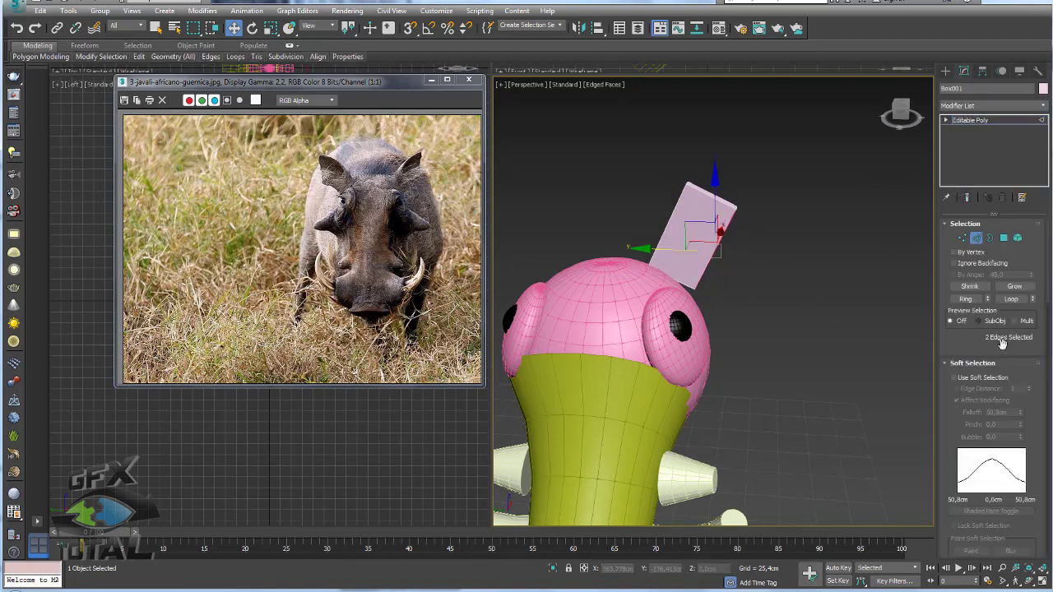
pyautogui.scroll(-5, 1028, 432)
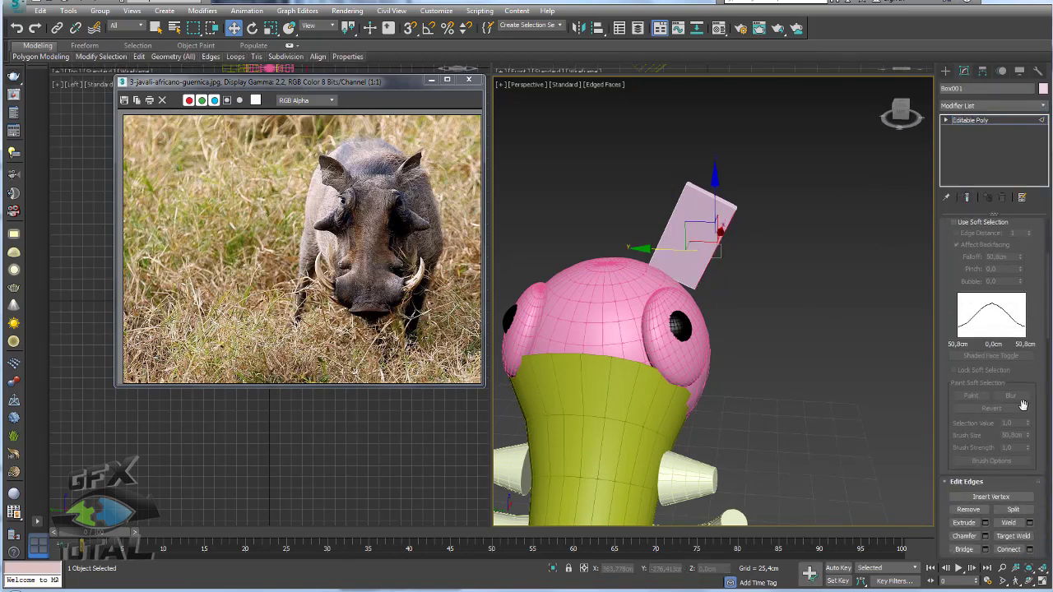
pyautogui.scroll(-1, 991, 524)
pyautogui.click(1009, 547)
pyautogui.moveTo(736, 303); pyautogui.dragTo(684, 229, button='middle')
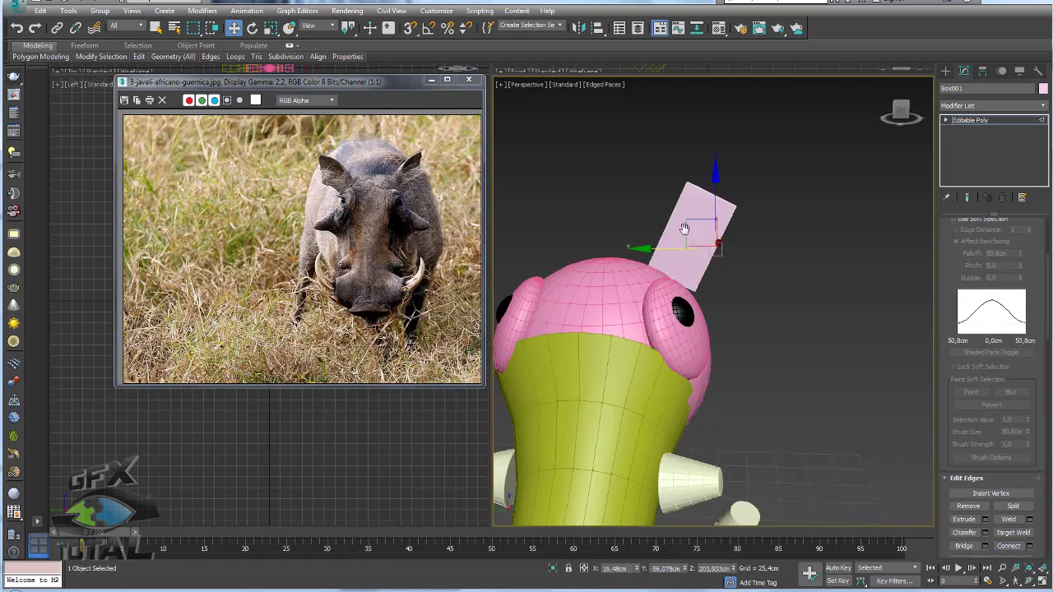
pyautogui.moveTo(694, 220)
pyautogui.mouseDown()
pyautogui.moveTo(697, 244)
pyautogui.moveTo(716, 233)
pyautogui.moveTo(708, 198)
pyautogui.mouseUp()
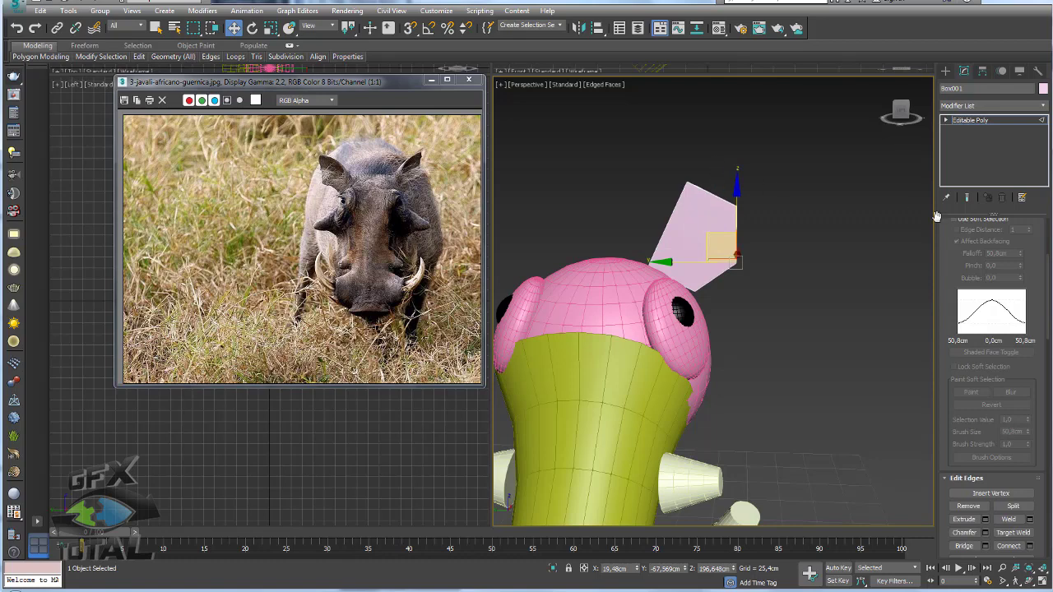
# Step: Connect the ear plane's opposite side edges with another edge
pyautogui.click(660, 222)
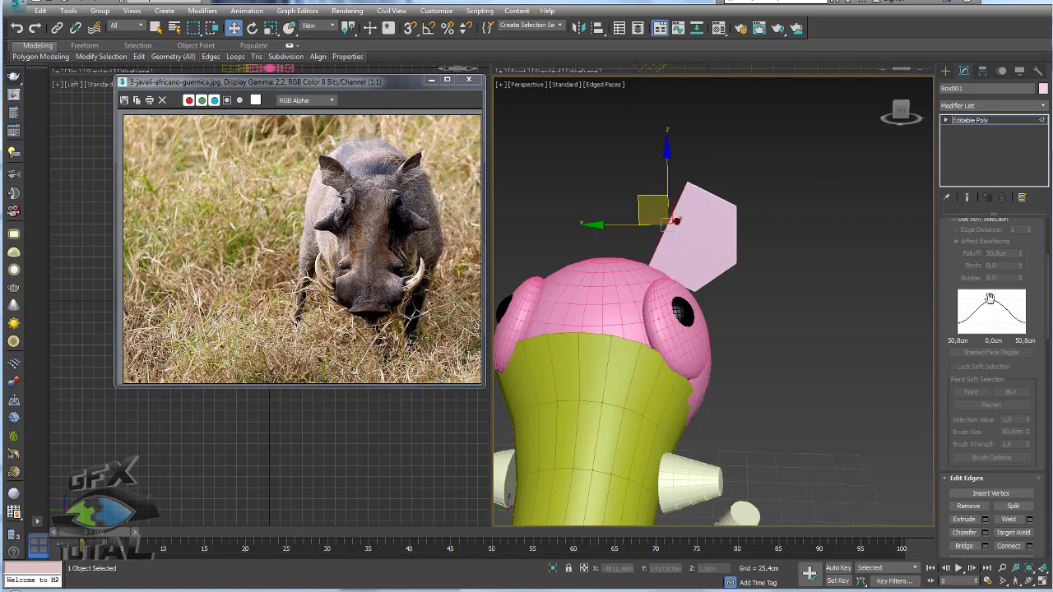
pyautogui.scroll(2, 955, 225)
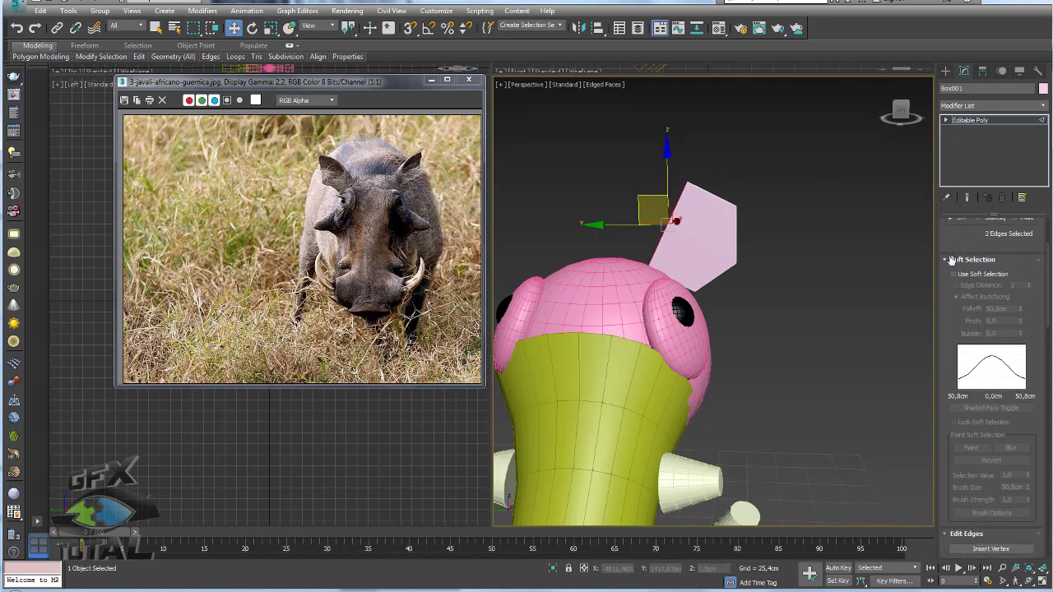
pyautogui.click(947, 259)
pyautogui.keyDown('alt'); pyautogui.moveTo(719, 257); pyautogui.dragTo(738, 264, button='middle'); pyautogui.keyUp('alt')
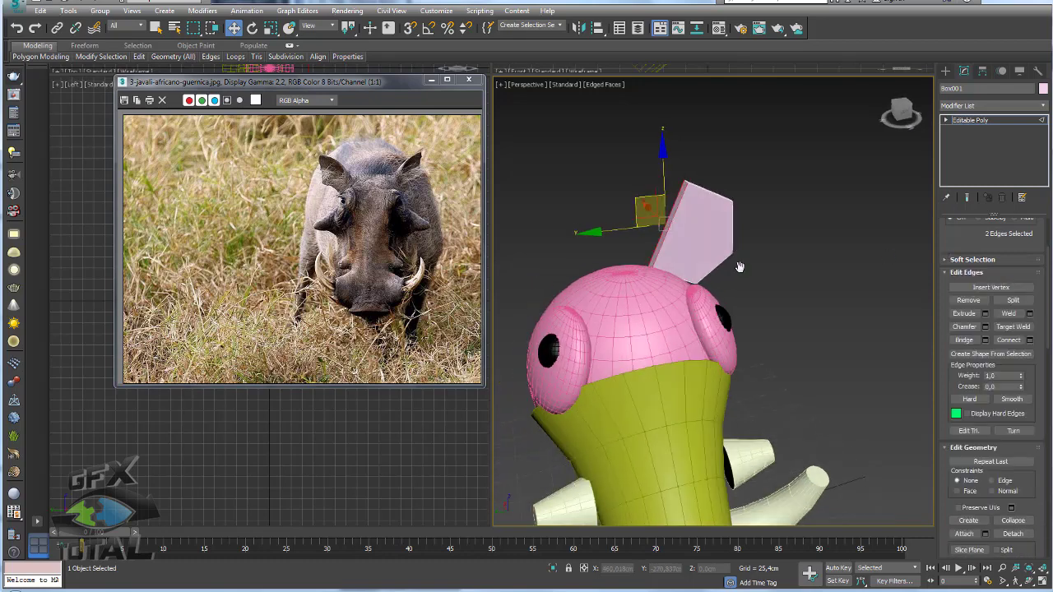
pyautogui.moveTo(841, 293)
pyautogui.keyDown('alt'); pyautogui.mouseDown(button='middle')
pyautogui.moveTo(783, 277)
pyautogui.moveTo(817, 295)
pyautogui.mouseUp(button='middle'); pyautogui.keyUp('alt')
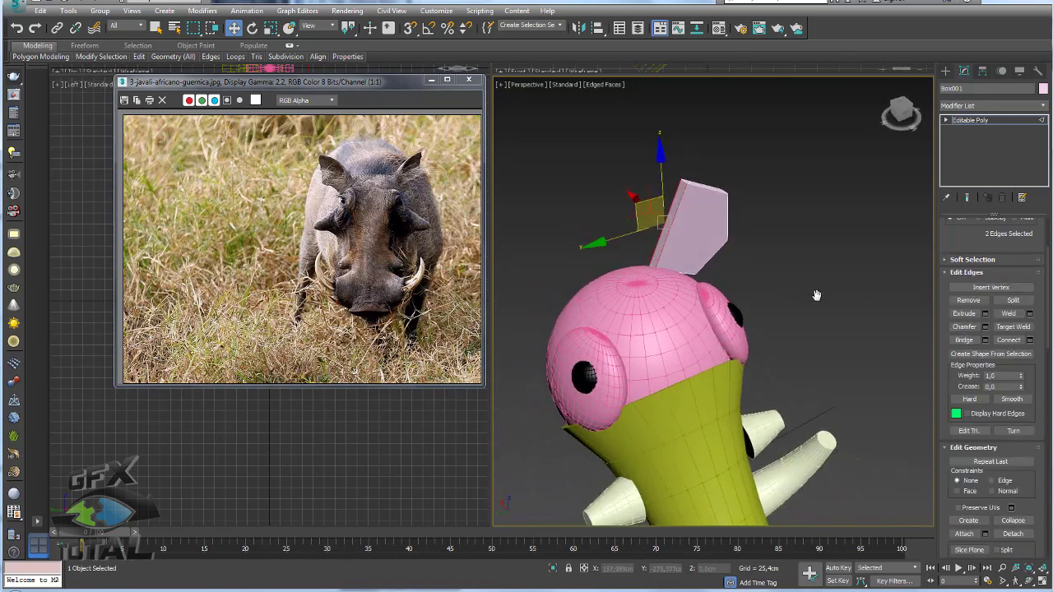
pyautogui.click(1008, 340)
pyautogui.keyDown('alt'); pyautogui.moveTo(896, 246); pyautogui.dragTo(928, 196, button='middle'); pyautogui.keyUp('alt')
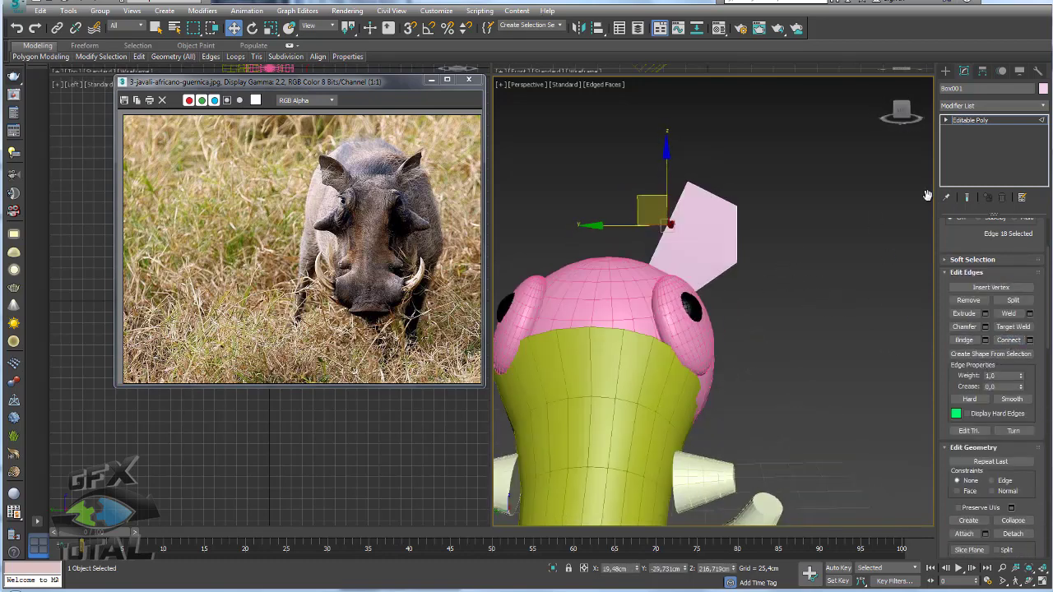
# Step: Pull the ear's top vertex up and outward to form a point
pyautogui.click(946, 120)
pyautogui.click(968, 130)
pyautogui.click(687, 183)
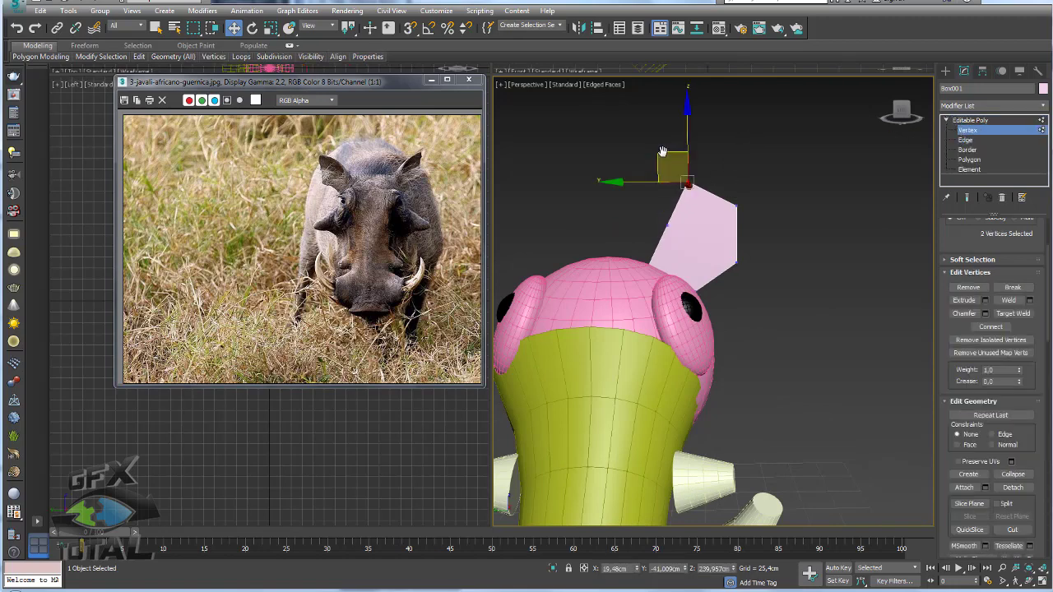
pyautogui.moveTo(662, 151); pyautogui.dragTo(731, 131)
pyautogui.scroll(-1, 782, 239)
pyautogui.scroll(1, 781, 239)
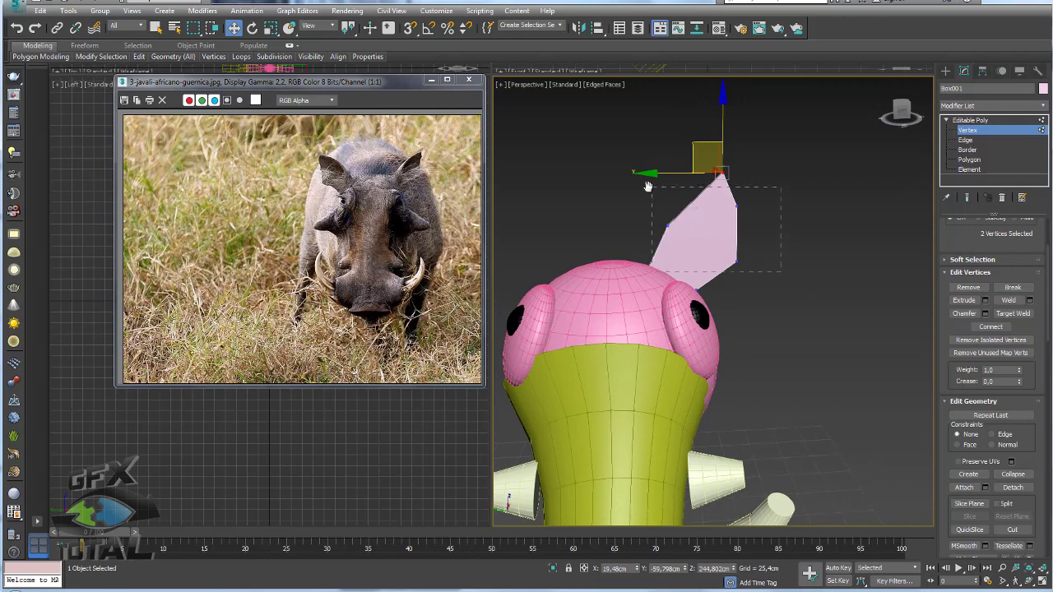
# Step: Rotate the ear's upper vertices to tilt its top, then return to object level
pyautogui.moveTo(647, 166); pyautogui.dragTo(749, 280)
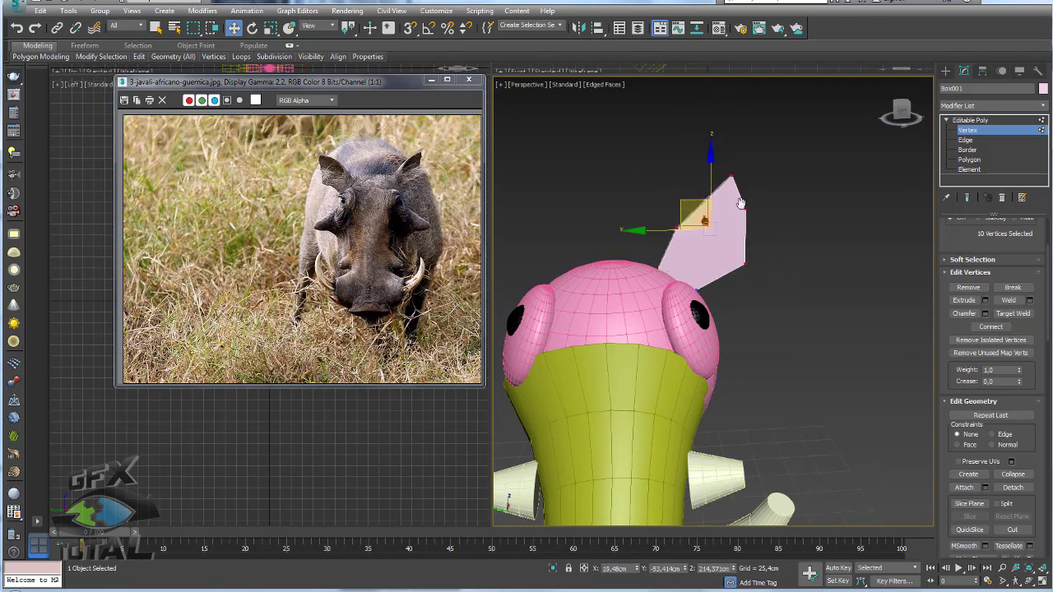
pyautogui.press('e')
pyautogui.moveTo(765, 190); pyautogui.dragTo(771, 198)
pyautogui.press('w')
pyautogui.click(971, 121)
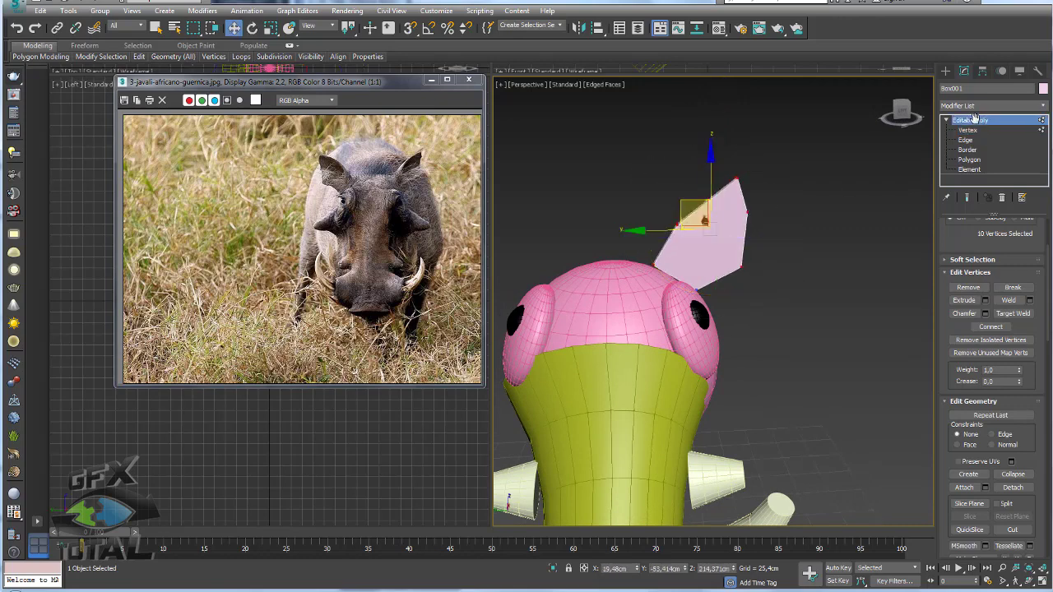
pyautogui.moveTo(766, 247)
pyautogui.keyDown('alt'); pyautogui.mouseDown(button='middle')
pyautogui.moveTo(795, 246)
pyautogui.moveTo(743, 246)
pyautogui.moveTo(691, 265)
pyautogui.mouseUp(button='middle'); pyautogui.keyUp('alt')
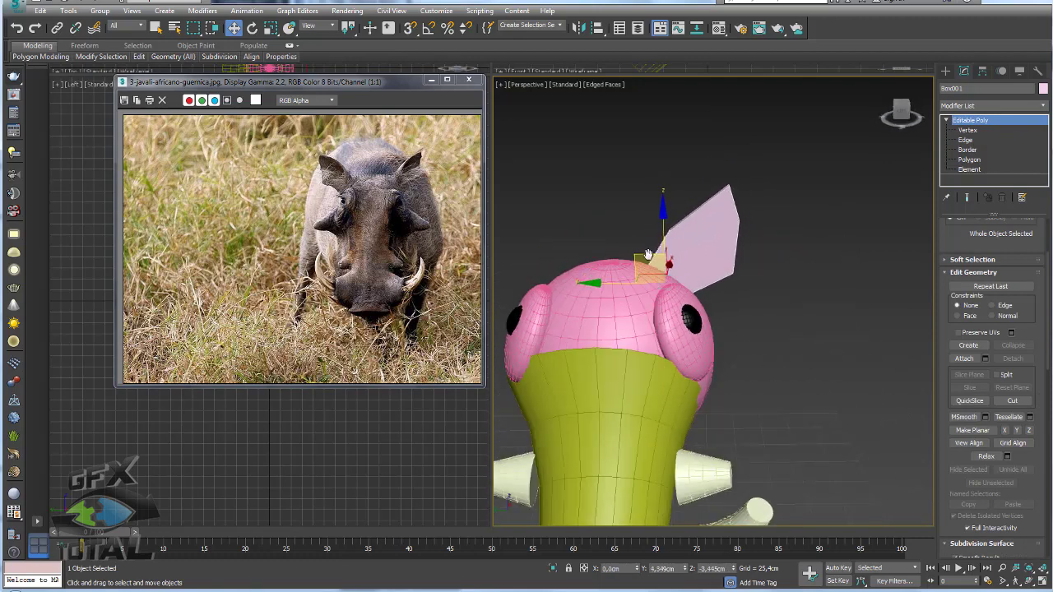
# Step: Mirror a copy of the ear across Y and move Box002 to the other side of the head
pyautogui.scroll(-3, 691, 266)
pyautogui.keyDown('alt'); pyautogui.moveTo(747, 305); pyautogui.dragTo(657, 92, button='middle'); pyautogui.keyUp('alt')
pyautogui.click(578, 28)
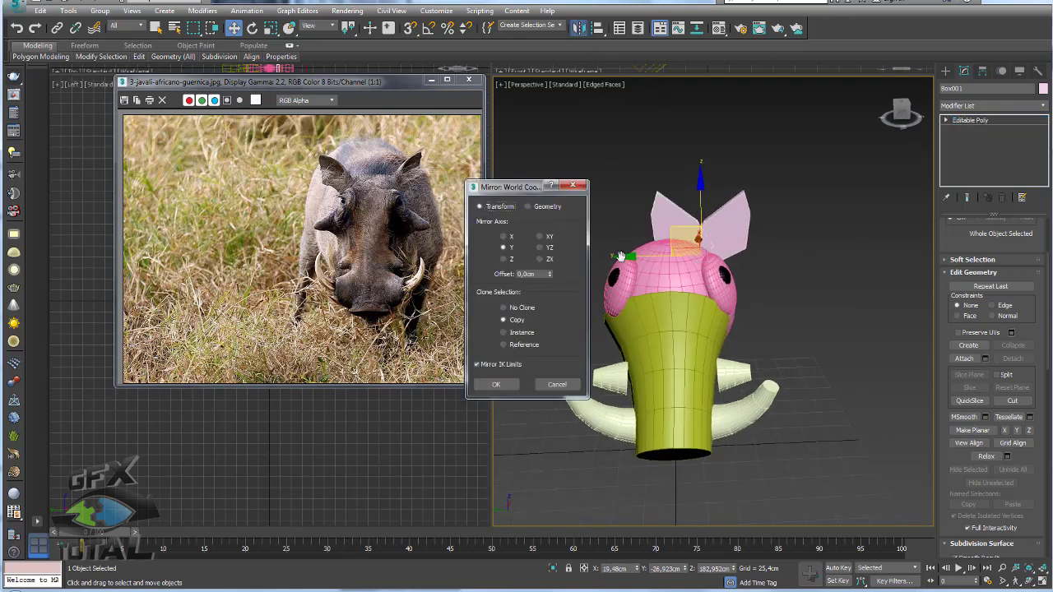
pyautogui.click(496, 384)
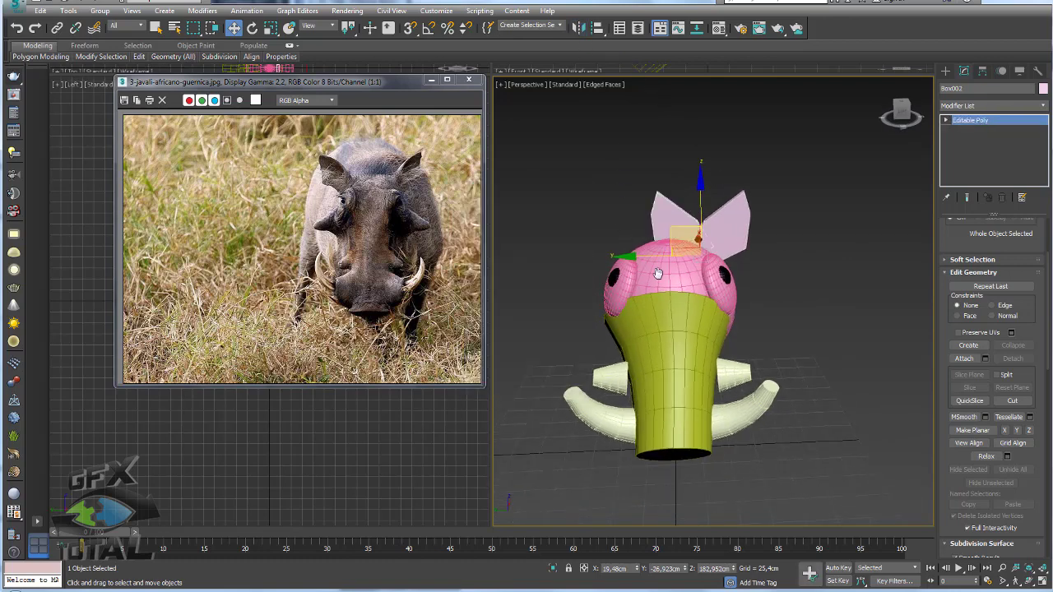
pyautogui.moveTo(658, 257); pyautogui.dragTo(586, 256)
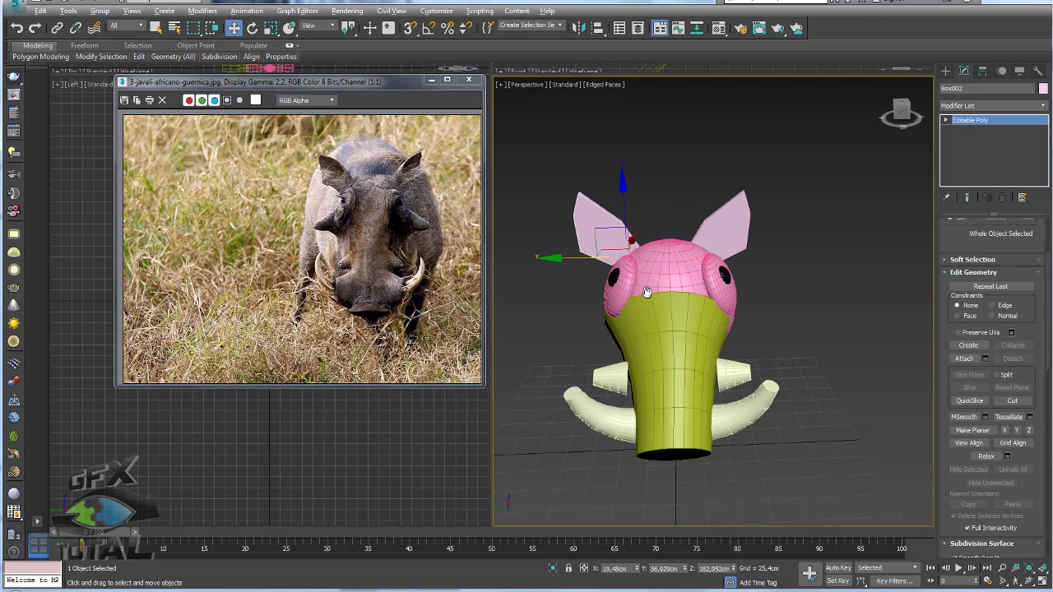
pyautogui.moveTo(586, 257)
pyautogui.keyDown('alt'); pyautogui.mouseDown(button='middle')
pyautogui.moveTo(652, 356)
pyautogui.moveTo(580, 244)
pyautogui.mouseUp(button='middle'); pyautogui.keyUp('alt')
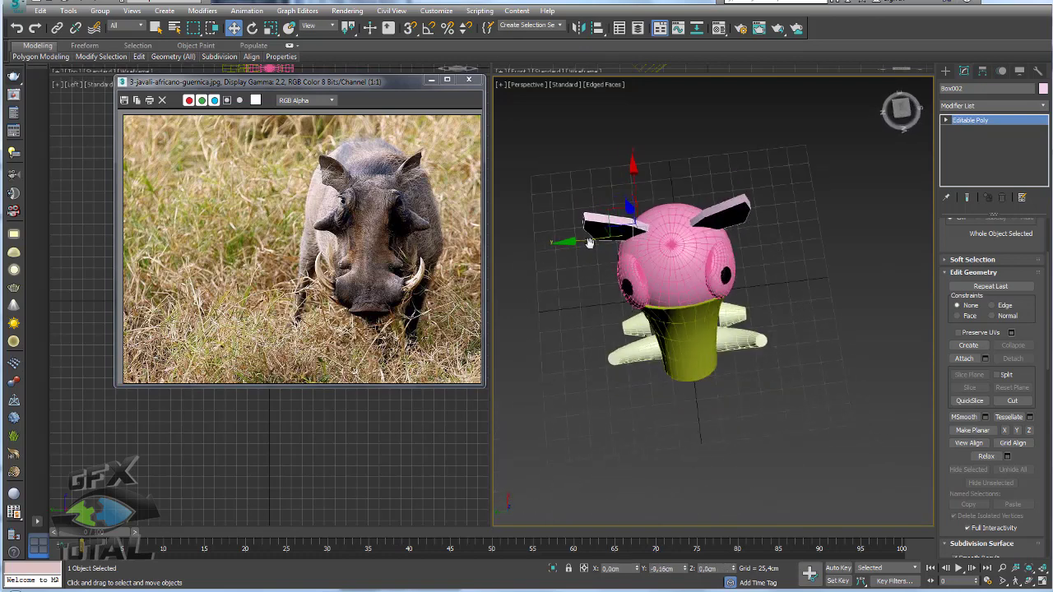
pyautogui.moveTo(580, 245); pyautogui.dragTo(605, 244)
pyautogui.moveTo(604, 244)
pyautogui.keyDown('alt'); pyautogui.mouseDown(button='middle')
pyautogui.moveTo(606, 261)
pyautogui.moveTo(506, 274)
pyautogui.mouseUp(button='middle'); pyautogui.keyUp('alt')
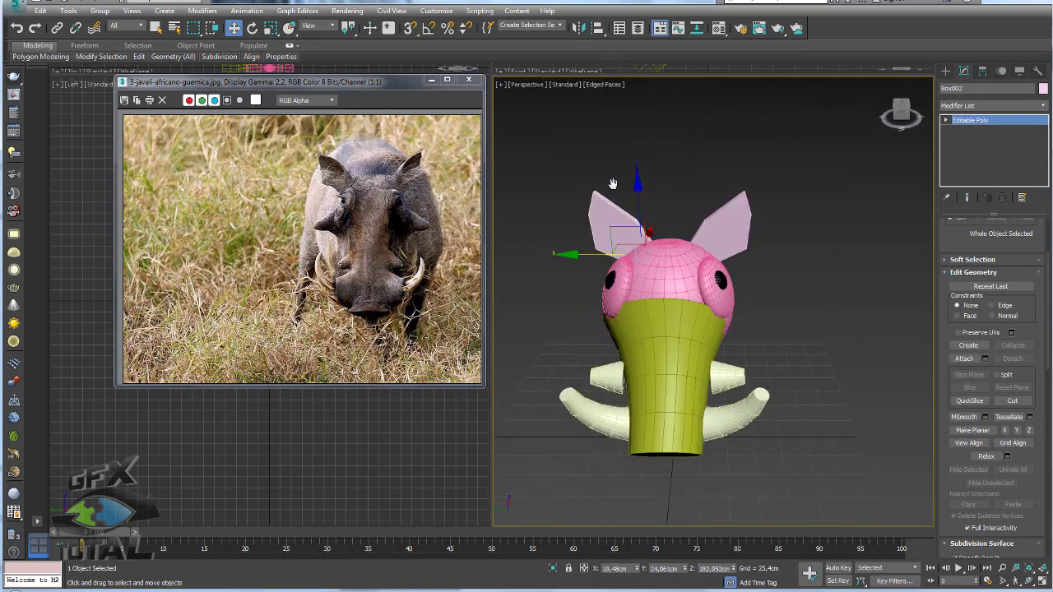
pyautogui.moveTo(614, 274)
pyautogui.keyDown('alt'); pyautogui.mouseDown(button='middle')
pyautogui.moveTo(679, 287)
pyautogui.moveTo(528, 266)
pyautogui.mouseUp(button='middle'); pyautogui.keyUp('alt')
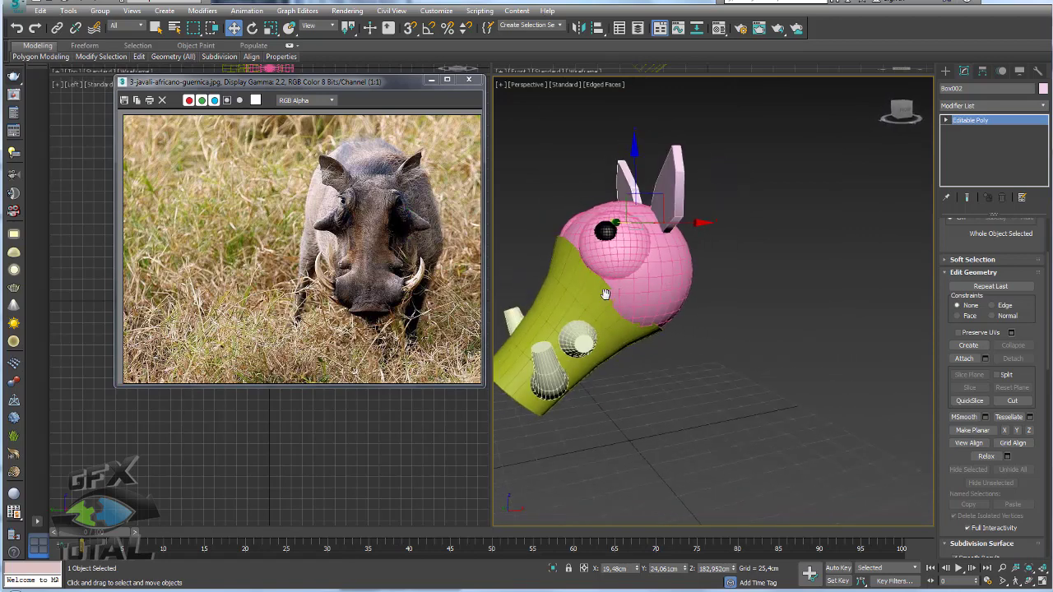
# Step: Check the close-up warthog reference photo, then start copying the snout's cone bump Cone004
pyautogui.click(508, 589)
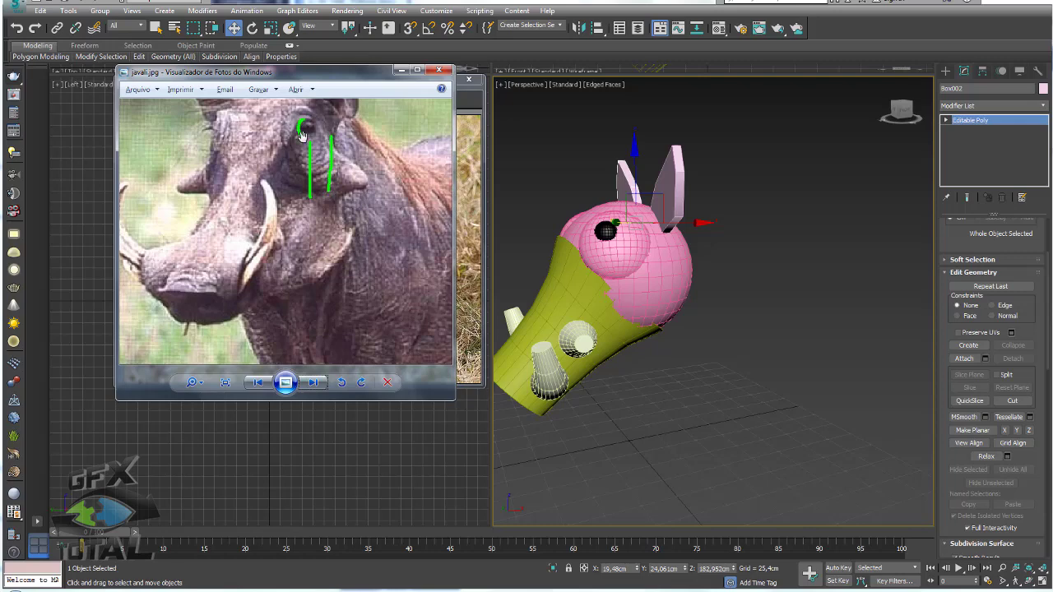
pyautogui.keyDown('alt'); pyautogui.moveTo(688, 274); pyautogui.dragTo(706, 271, button='middle'); pyautogui.keyUp('alt')
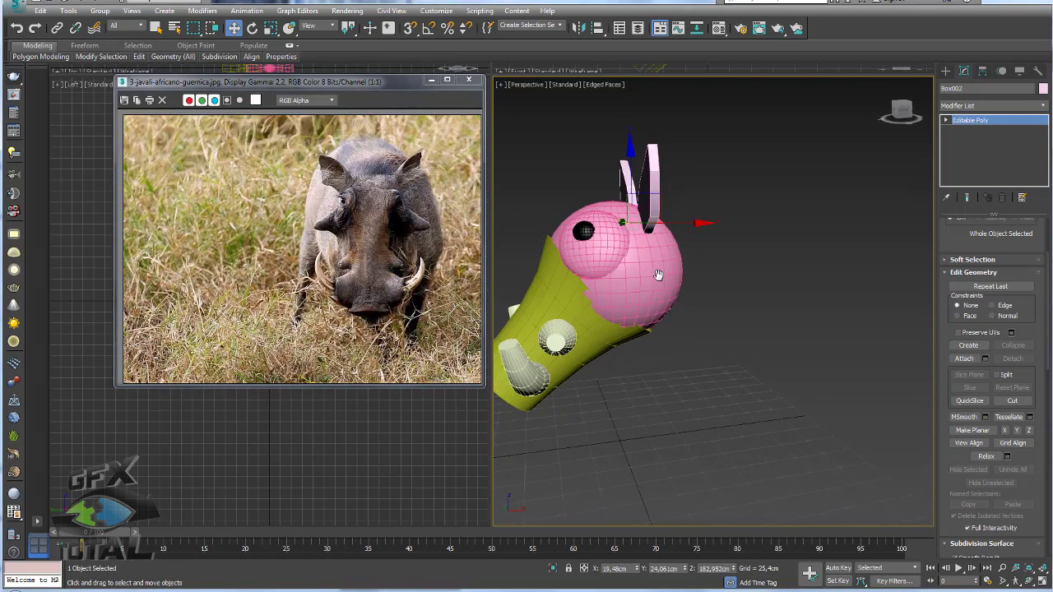
pyautogui.keyDown('alt'); pyautogui.moveTo(613, 333); pyautogui.dragTo(658, 313, button='middle'); pyautogui.keyUp('alt')
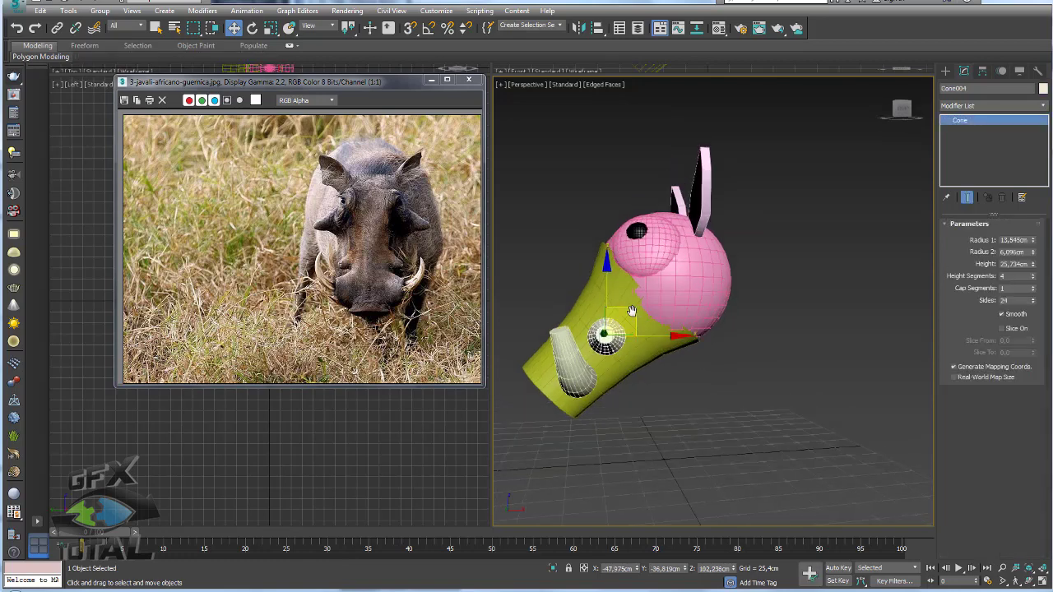
pyautogui.click(688, 267)
pyautogui.keyDown('shift'); pyautogui.moveTo(709, 247); pyautogui.dragTo(700, 264); pyautogui.keyUp('shift')
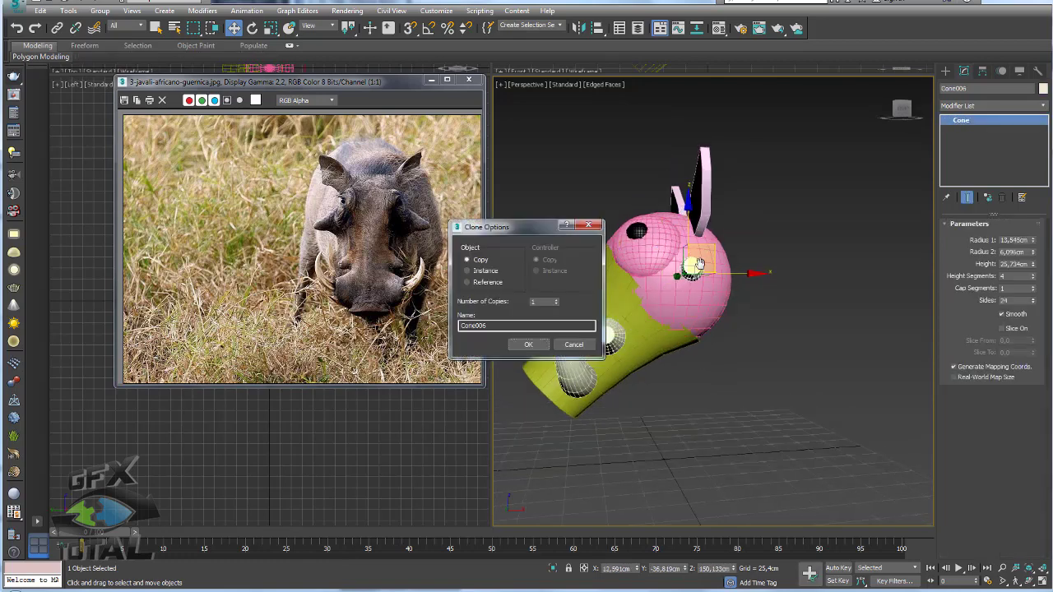
# Step: Confirm the Cone006 copy and scale it into a bump beside the eye
pyautogui.click(530, 344)
pyautogui.keyDown('alt'); pyautogui.moveTo(660, 297); pyautogui.dragTo(633, 267, button='middle'); pyautogui.keyUp('alt')
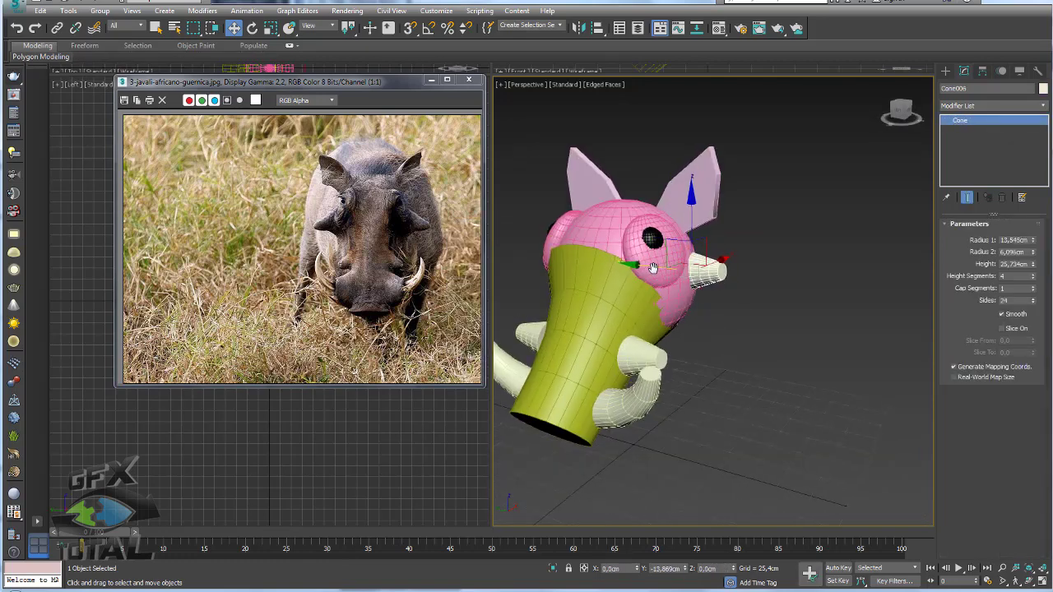
pyautogui.press('r')
pyautogui.keyDown('alt'); pyautogui.moveTo(654, 280); pyautogui.dragTo(654, 364, button='middle'); pyautogui.keyUp('alt')
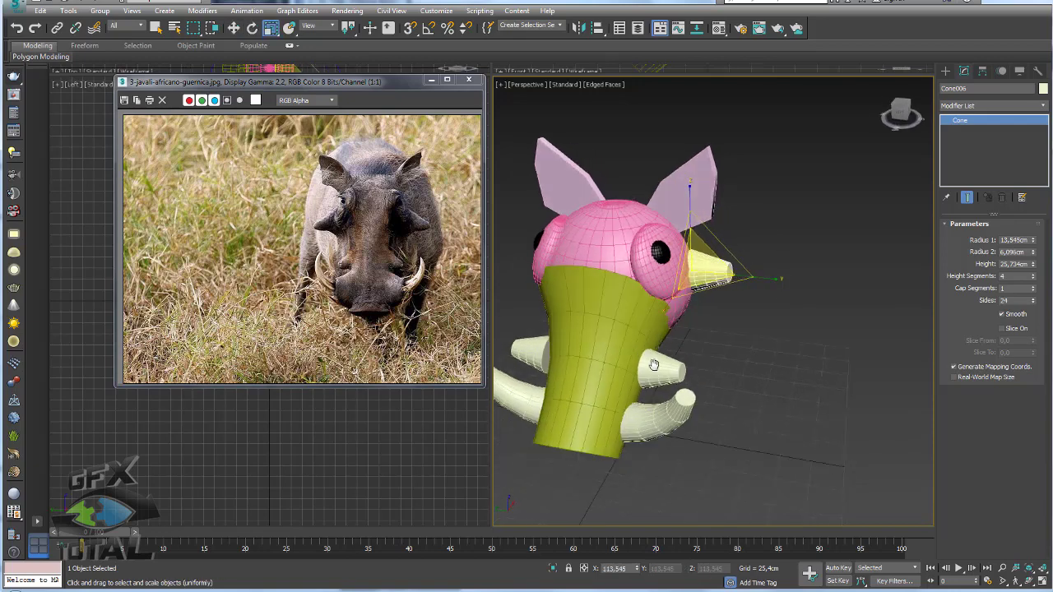
pyautogui.moveTo(654, 365); pyautogui.dragTo(565, 370)
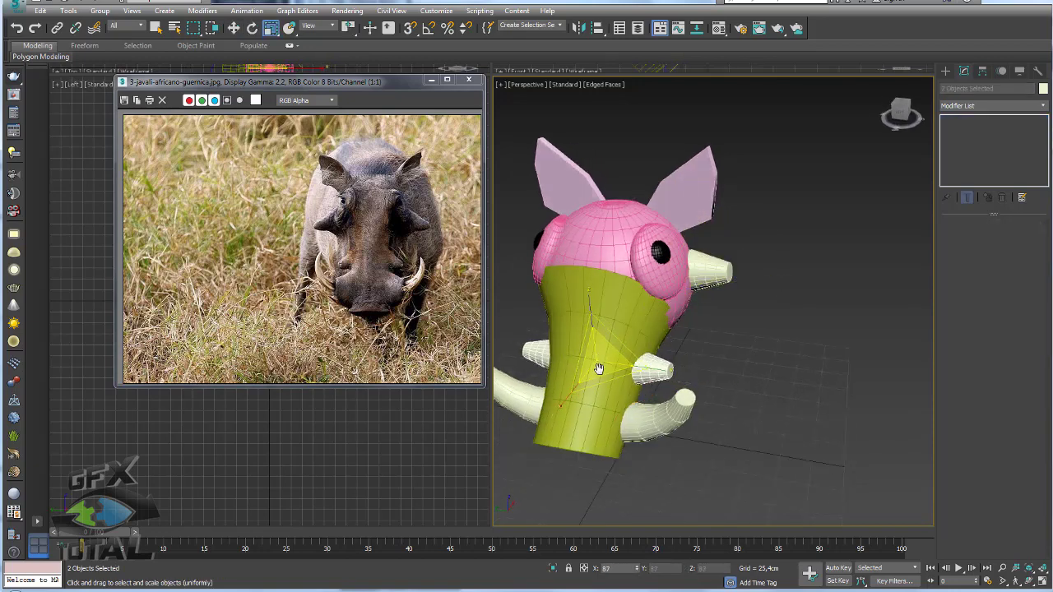
pyautogui.click(720, 266)
pyautogui.keyDown('alt'); pyautogui.moveTo(720, 266); pyautogui.dragTo(732, 252, button='middle'); pyautogui.keyUp('alt')
pyautogui.press('w')
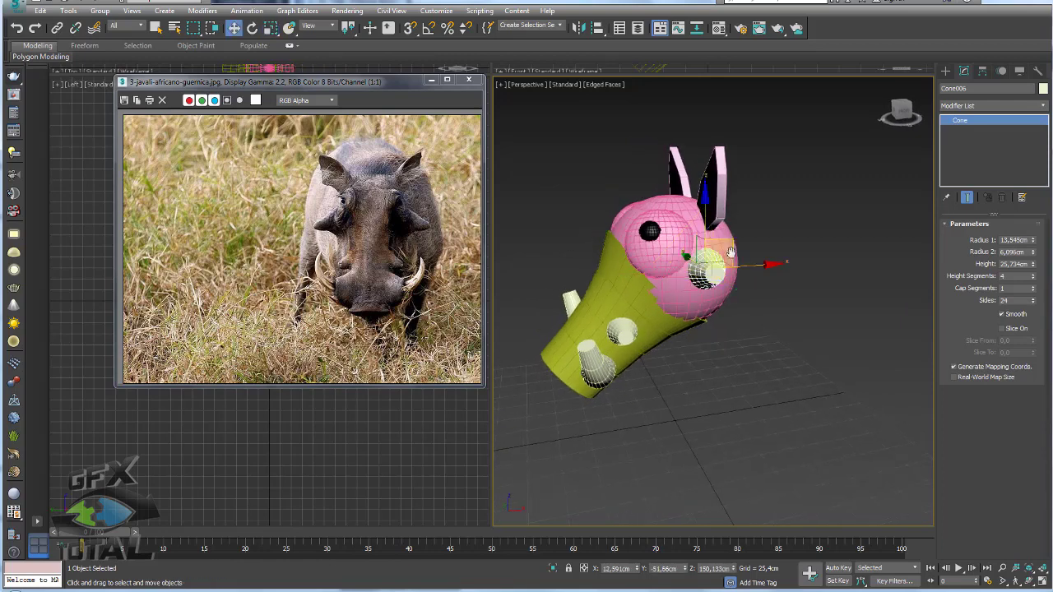
pyautogui.press('e')
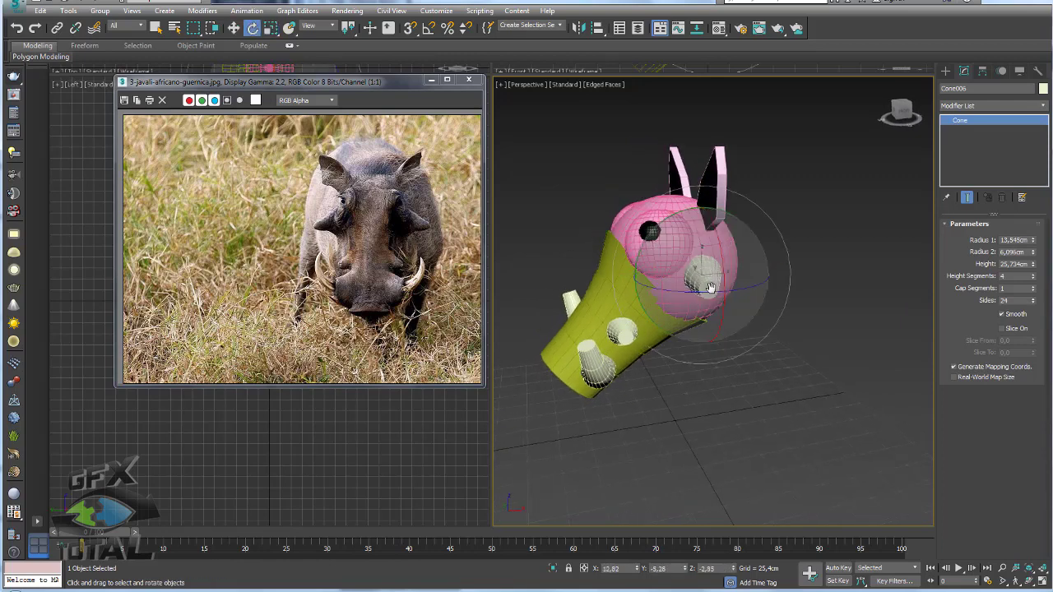
# Step: Mirror copies of both tusks across Y and move them to the head's left side
pyautogui.click(623, 332)
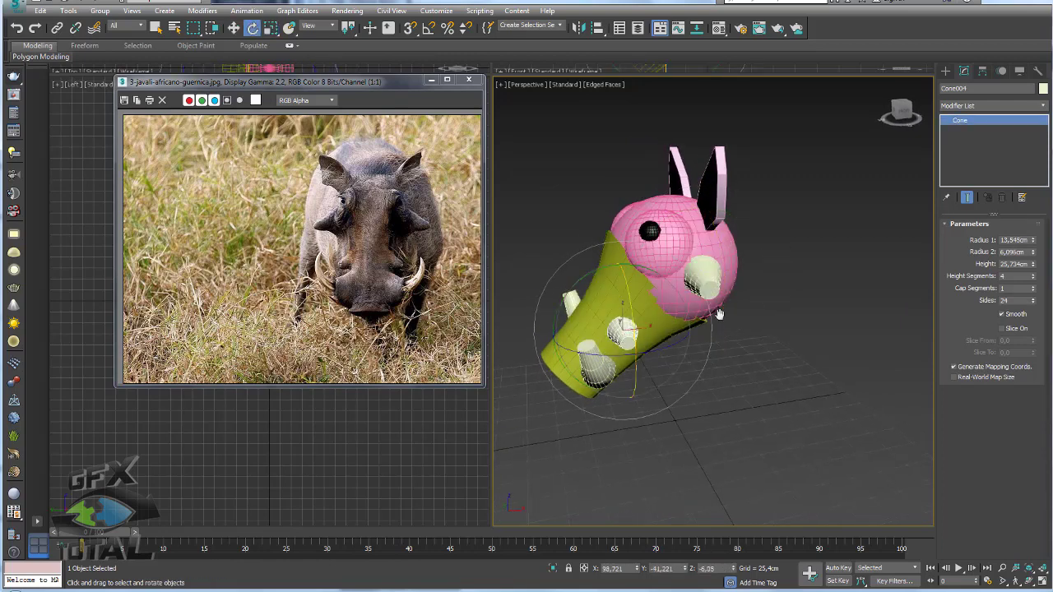
pyautogui.keyDown('alt'); pyautogui.moveTo(720, 315); pyautogui.dragTo(846, 316, button='middle'); pyautogui.keyUp('alt')
pyautogui.click(639, 324)
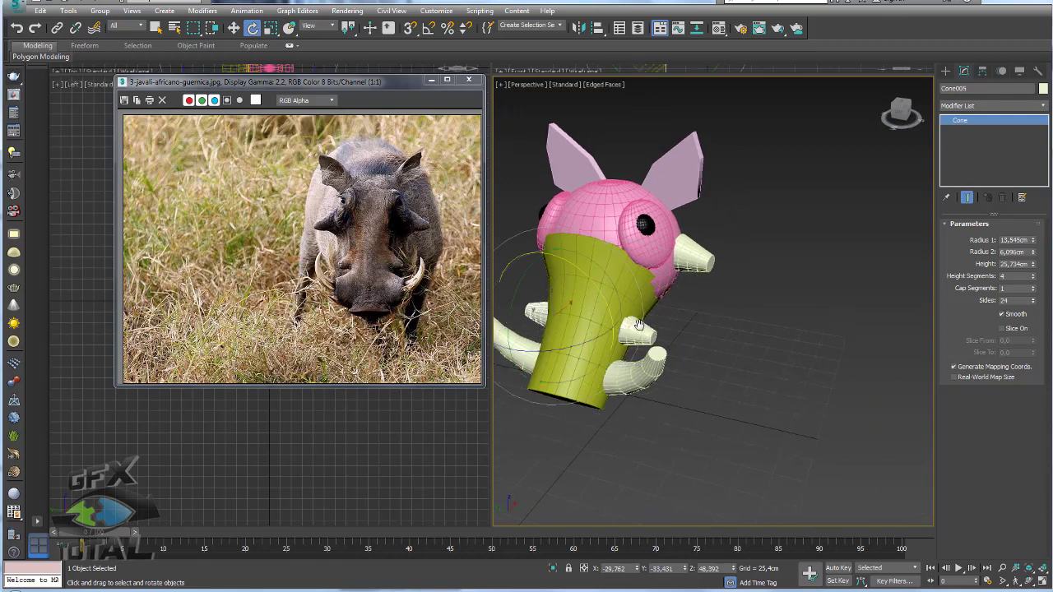
pyautogui.keyDown('ctrl'); pyautogui.click(695, 258); pyautogui.keyUp('ctrl')
pyautogui.keyDown('alt'); pyautogui.moveTo(716, 280); pyautogui.dragTo(800, 258, button='middle'); pyautogui.keyUp('alt')
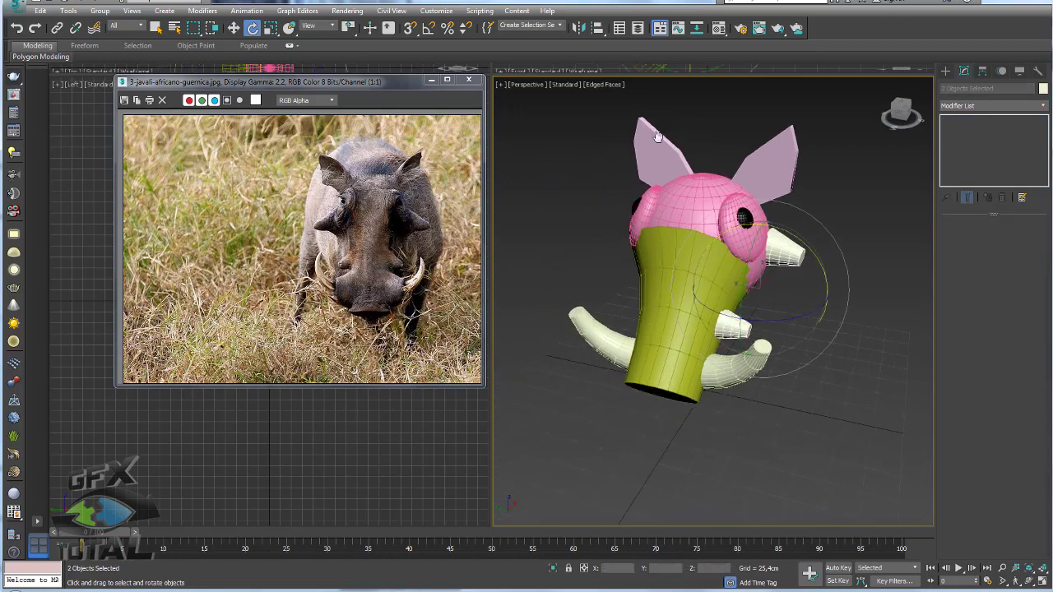
pyautogui.press('w')
pyautogui.click(582, 28)
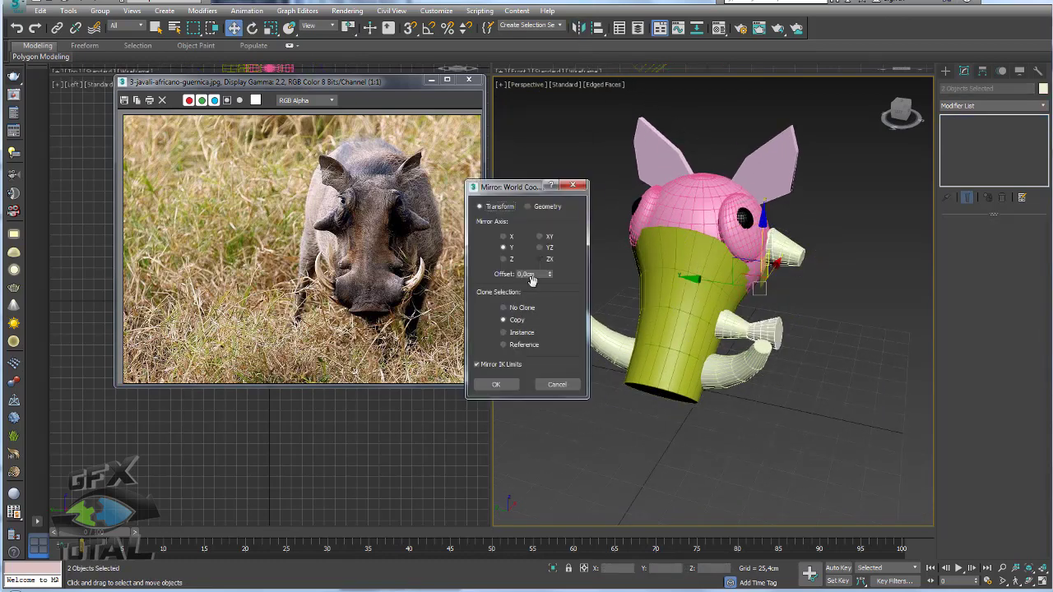
pyautogui.click(496, 383)
pyautogui.keyDown('alt'); pyautogui.moveTo(625, 329); pyautogui.dragTo(659, 322, button='middle'); pyautogui.keyUp('alt')
pyautogui.moveTo(695, 293); pyautogui.dragTo(554, 293)
pyautogui.moveTo(554, 294)
pyautogui.keyDown('alt'); pyautogui.mouseDown(button='middle')
pyautogui.moveTo(566, 283)
pyautogui.moveTo(609, 306)
pyautogui.mouseUp(button='middle'); pyautogui.keyUp('alt')
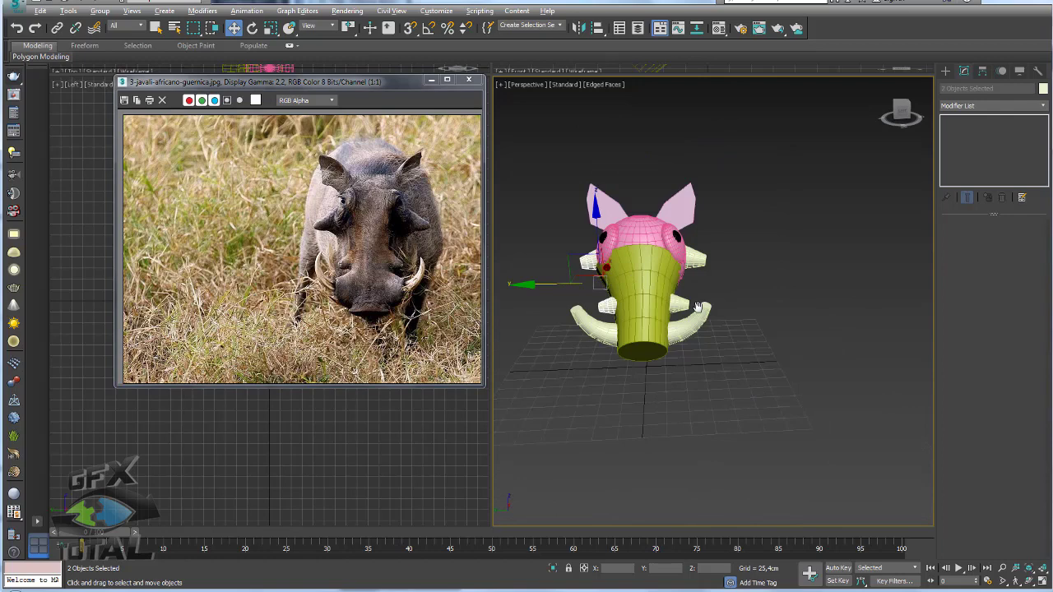
# Step: Clone the snout cone as Cone009, turn it on its side and move it onto the head
pyautogui.click(580, 282)
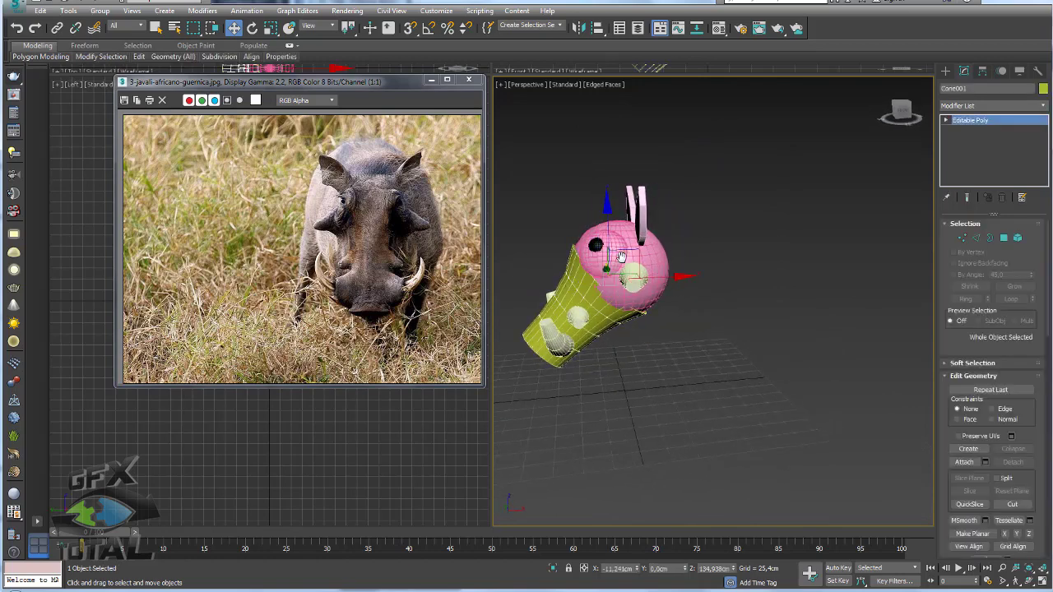
pyautogui.moveTo(622, 257); pyautogui.dragTo(636, 253)
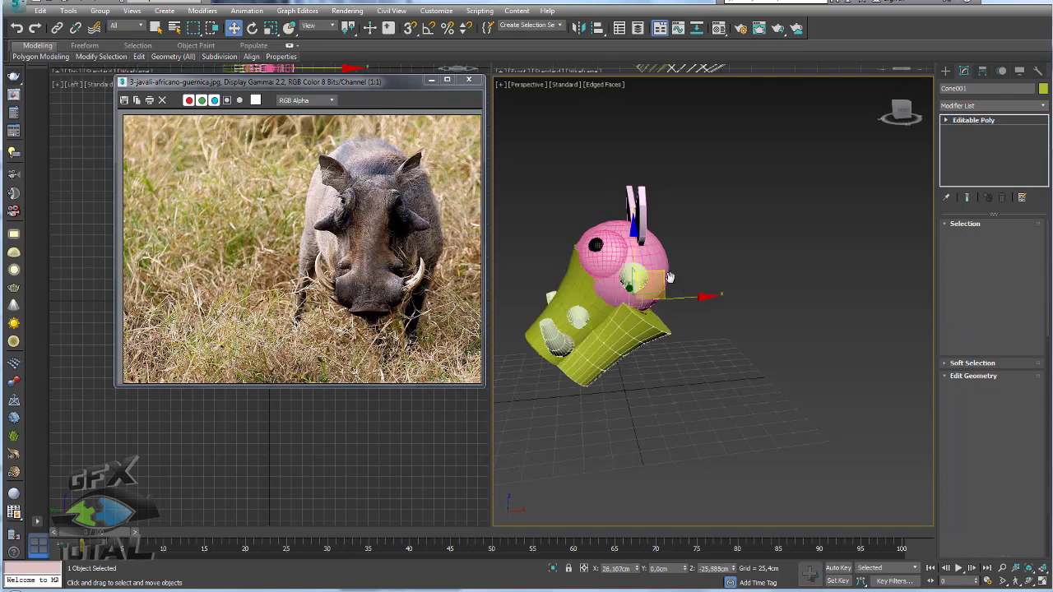
pyautogui.keyDown('shift'); pyautogui.moveTo(641, 250); pyautogui.dragTo(777, 274); pyautogui.keyUp('shift')
pyautogui.click(543, 343)
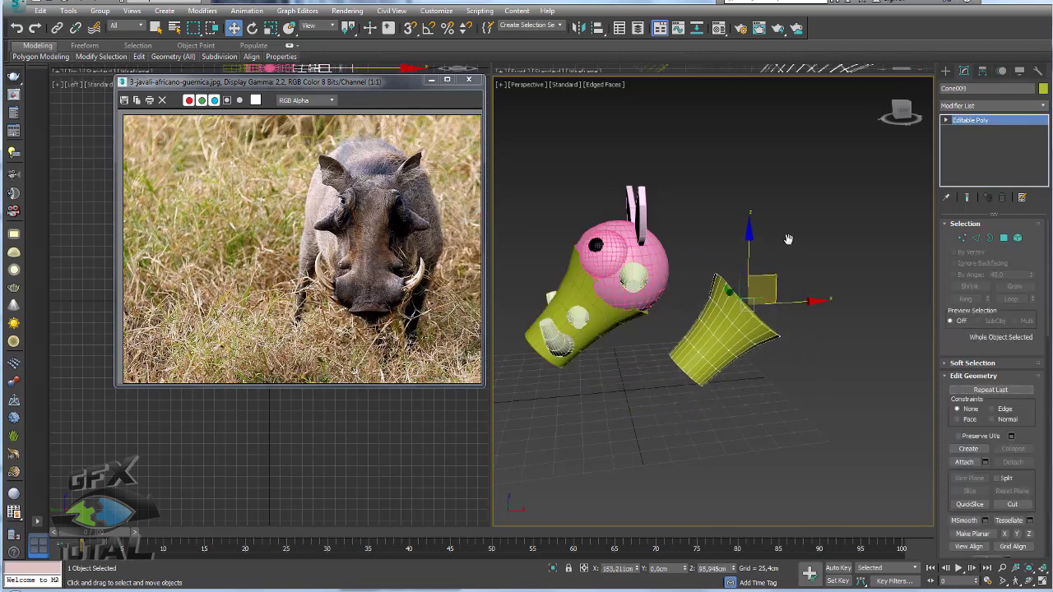
pyautogui.press('e')
pyautogui.moveTo(735, 245); pyautogui.dragTo(632, 329)
pyautogui.press('w')
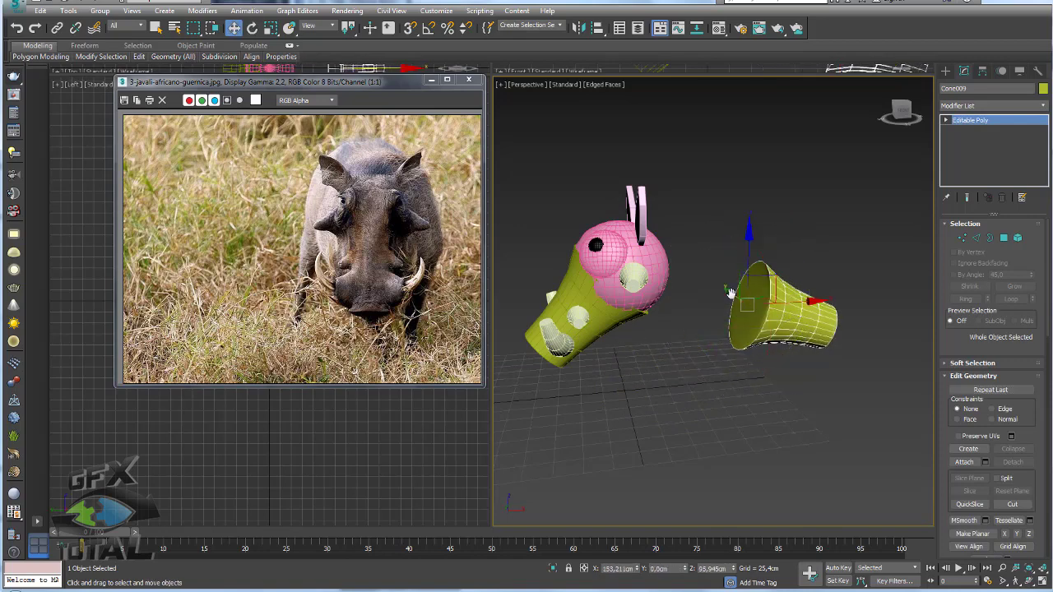
pyautogui.moveTo(778, 245); pyautogui.dragTo(665, 243)
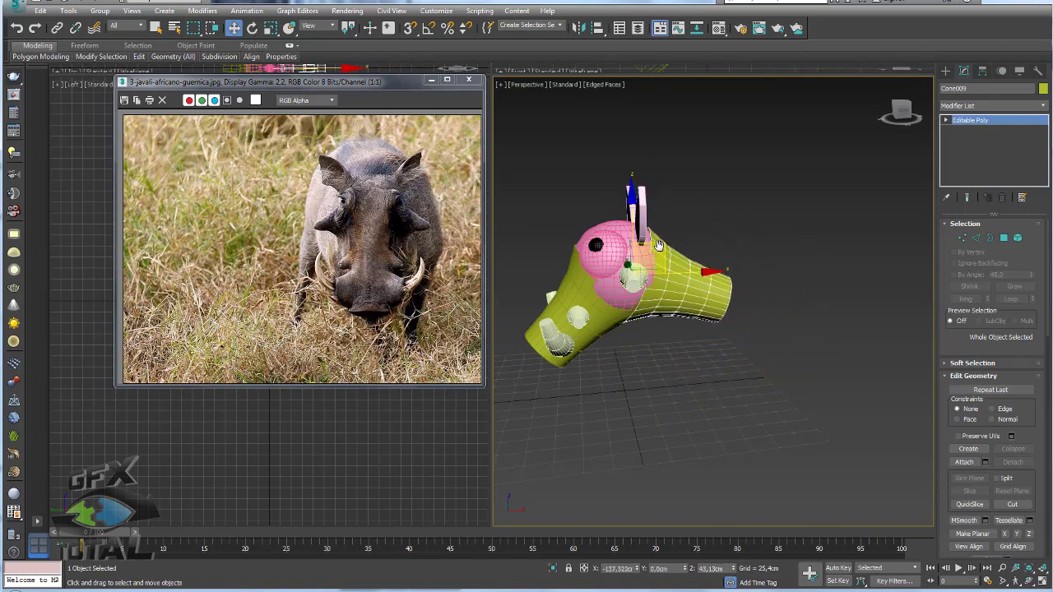
pyautogui.press('e')
# Step: Select the neck cone's ring edge loops and remove them, leaving only lengthwise segments
pyautogui.keyDown('alt'); pyautogui.moveTo(818, 235); pyautogui.dragTo(915, 150, button='middle'); pyautogui.keyUp('alt')
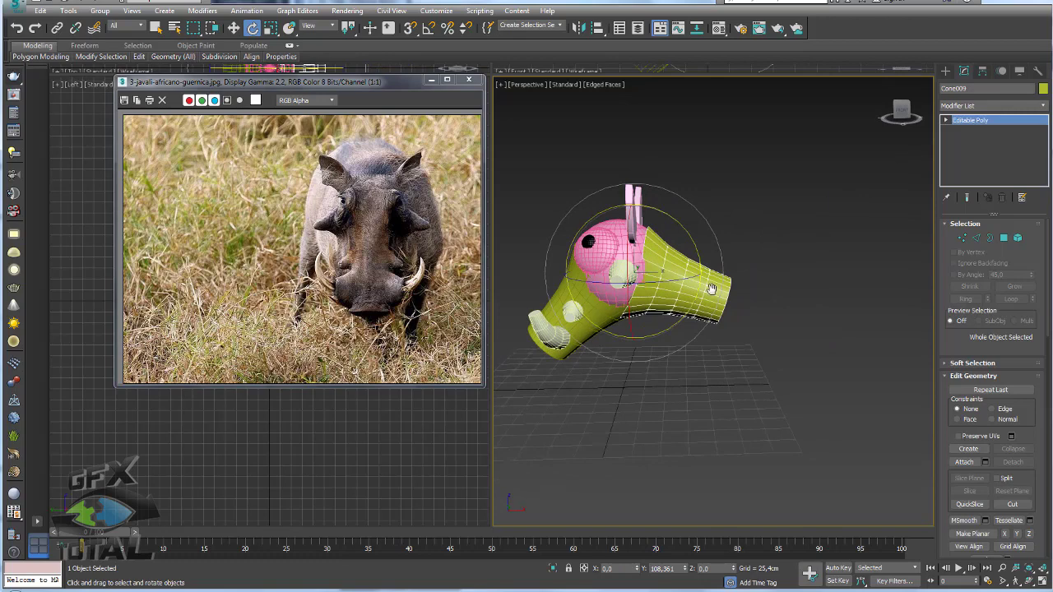
pyautogui.keyDown('alt'); pyautogui.moveTo(711, 288); pyautogui.dragTo(729, 288, button='middle'); pyautogui.keyUp('alt')
pyautogui.scroll(4, 744, 292)
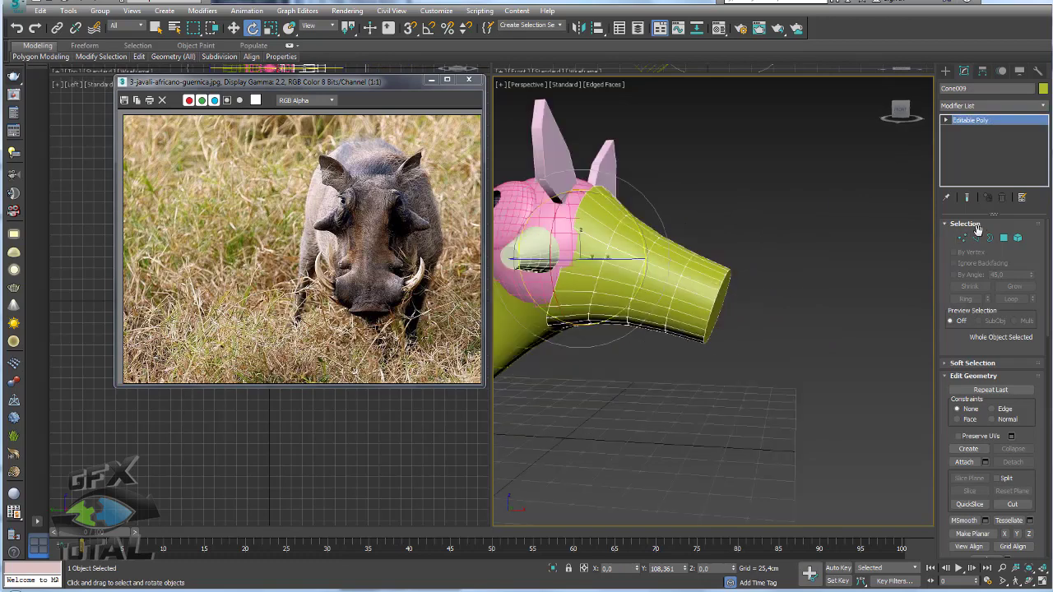
pyautogui.press('2')
pyautogui.scroll(3, 682, 281)
pyautogui.click(691, 281)
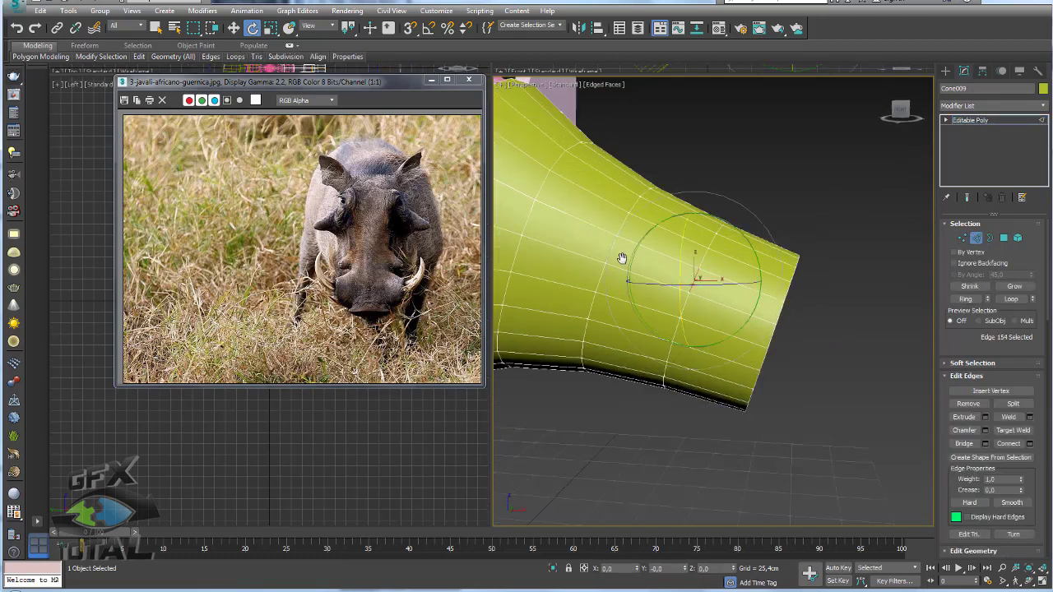
pyautogui.keyDown('ctrl'); pyautogui.click(528, 217); pyautogui.keyUp('ctrl')
pyautogui.keyDown('ctrl'); pyautogui.click(529, 223); pyautogui.keyUp('ctrl')
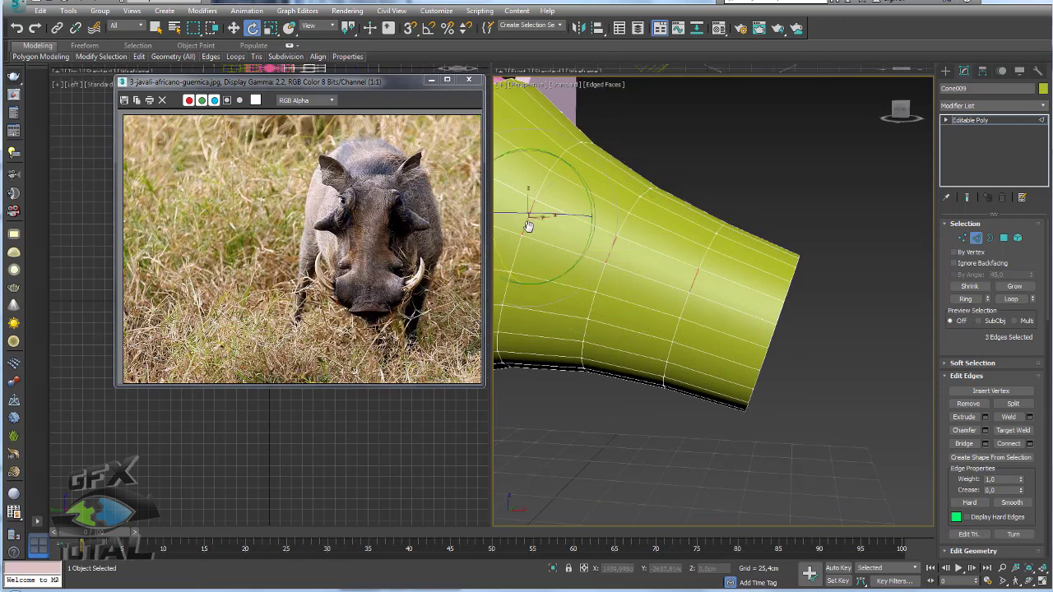
pyautogui.scroll(-4, 656, 255)
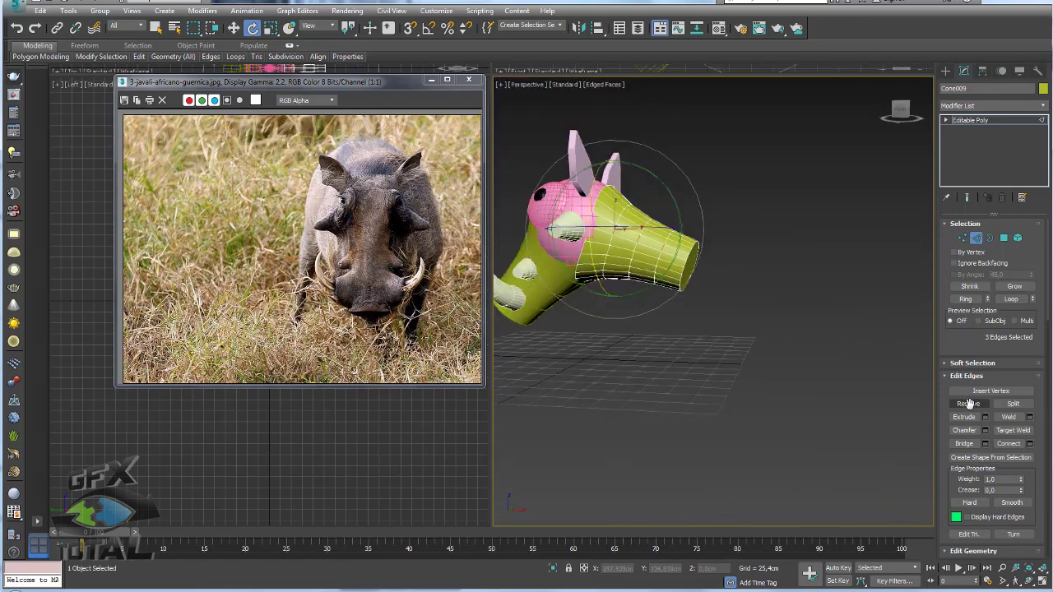
pyautogui.click(1012, 298)
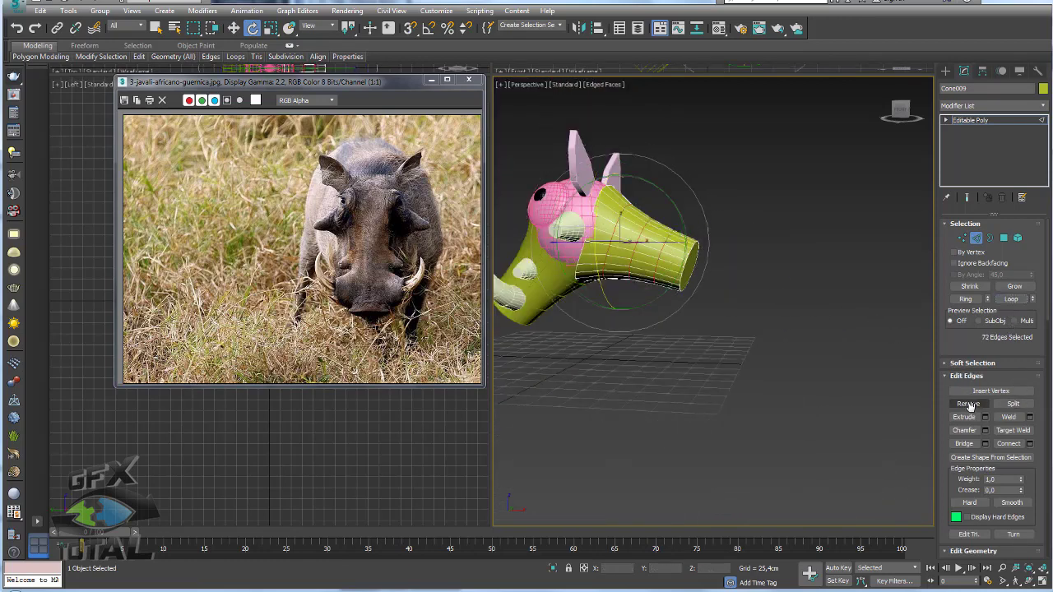
pyautogui.click(968, 404)
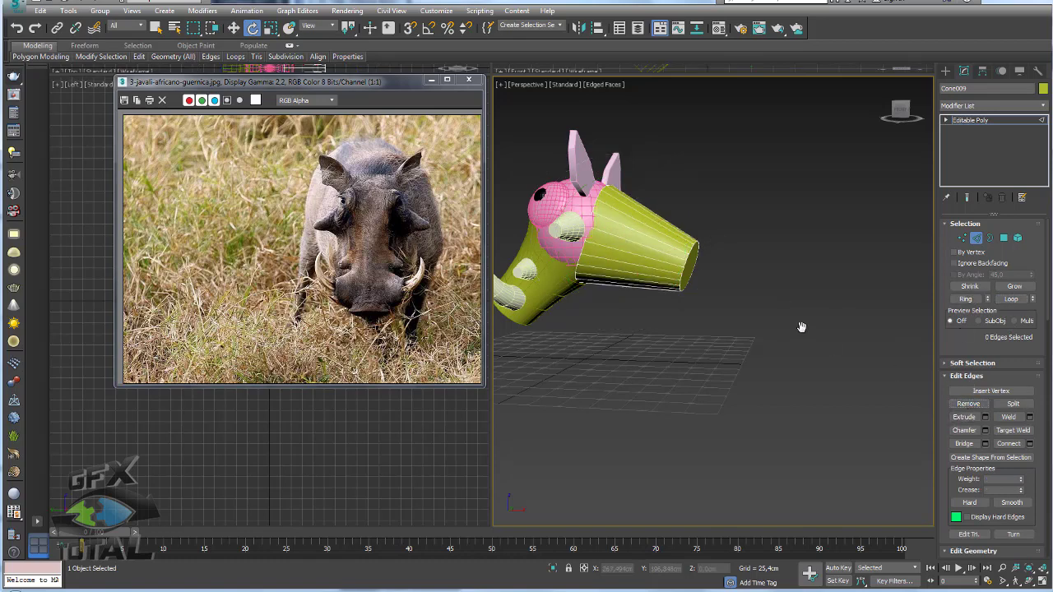
# Step: Tilt the neck cone's end polygons upward and push them toward the head
pyautogui.click(1003, 238)
pyautogui.click(691, 275)
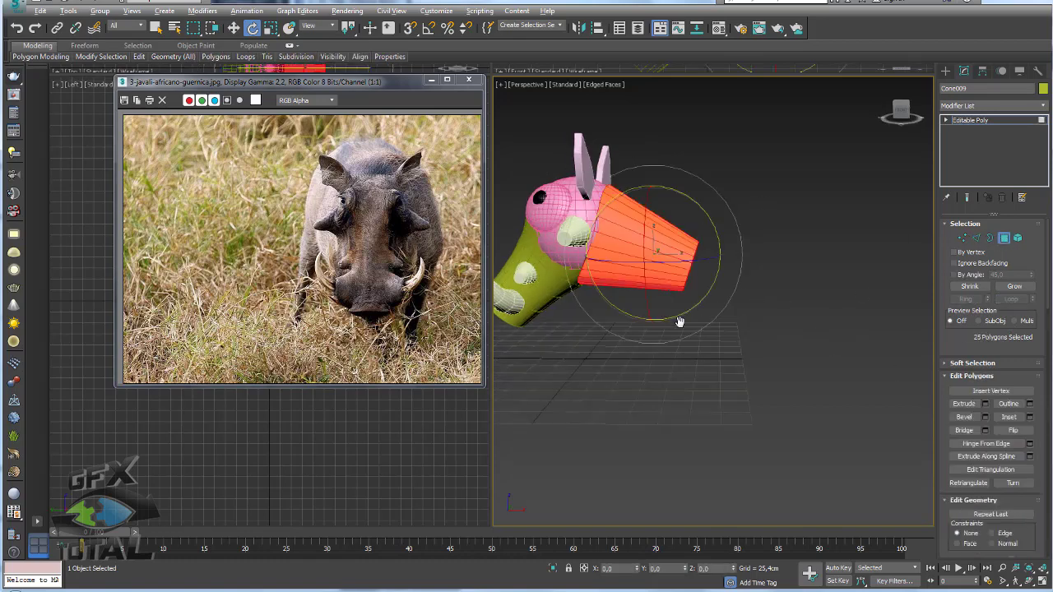
pyautogui.keyDown('alt'); pyautogui.moveTo(680, 263); pyautogui.dragTo(634, 288, button='middle'); pyautogui.keyUp('alt')
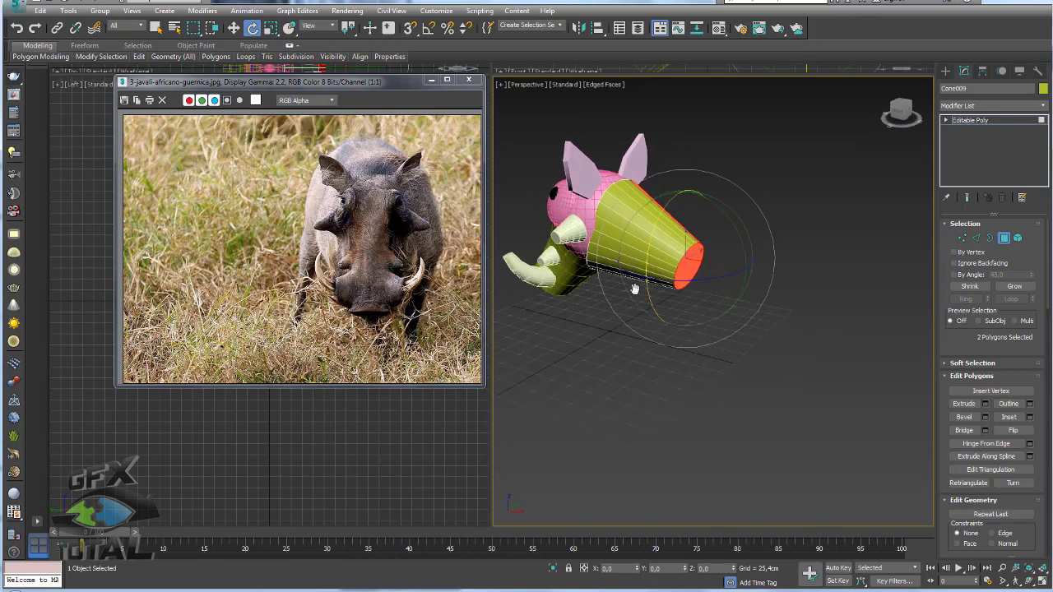
pyautogui.keyDown('alt'); pyautogui.moveTo(684, 205); pyautogui.dragTo(797, 249, button='middle'); pyautogui.keyUp('alt')
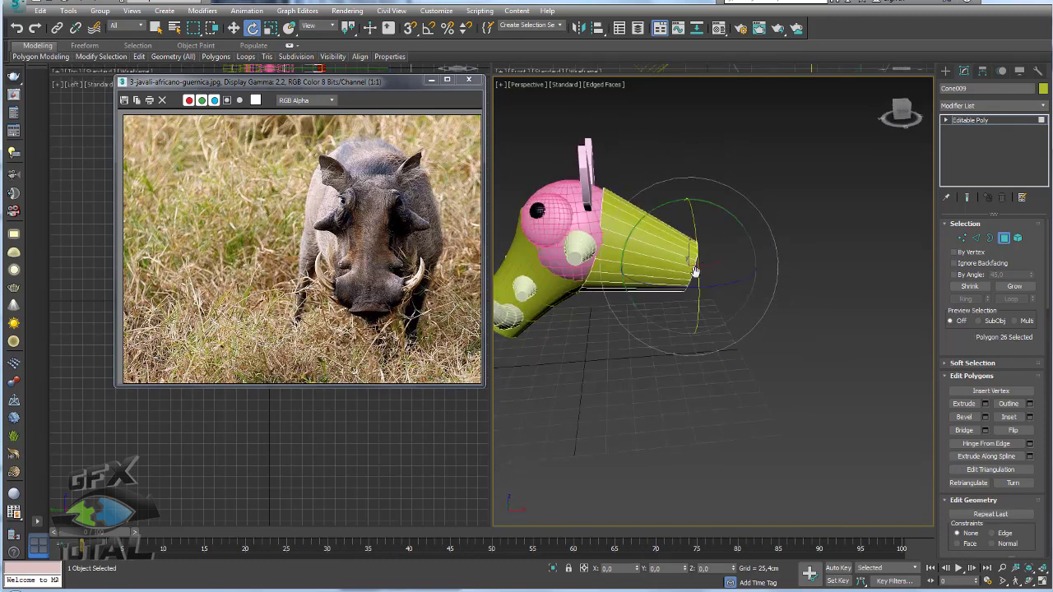
pyautogui.moveTo(695, 271); pyautogui.dragTo(696, 148)
pyautogui.press('w')
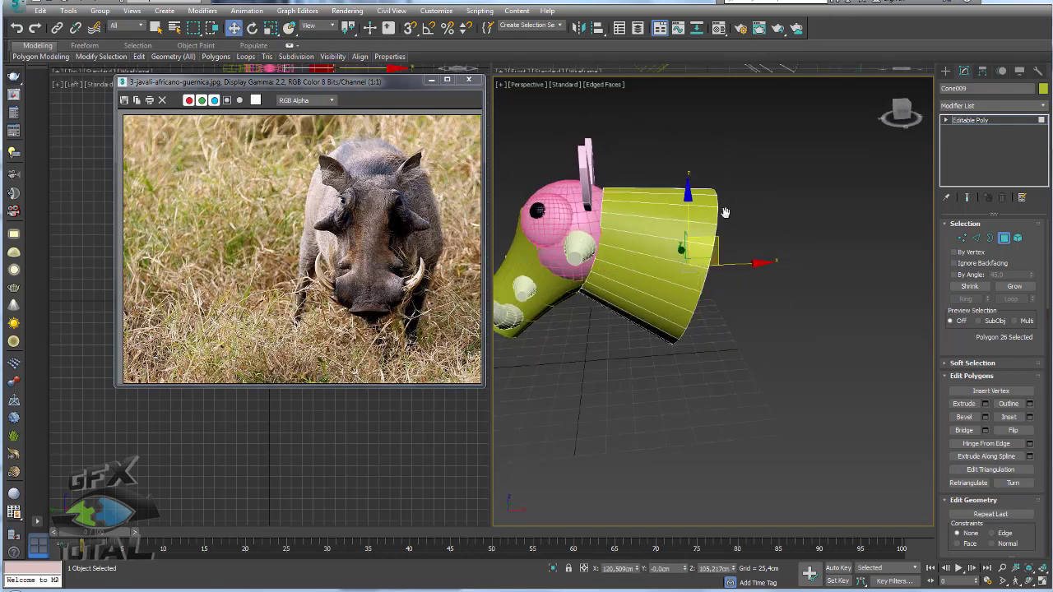
pyautogui.moveTo(720, 238); pyautogui.dragTo(638, 238)
pyautogui.moveTo(638, 239)
pyautogui.keyDown('alt'); pyautogui.mouseDown(button='middle')
pyautogui.moveTo(638, 262)
pyautogui.moveTo(743, 251)
pyautogui.mouseUp(button='middle'); pyautogui.keyUp('alt')
pyautogui.click(589, 257)
pyautogui.scroll(-3, 630, 261)
pyautogui.moveTo(743, 251); pyautogui.dragTo(741, 257)
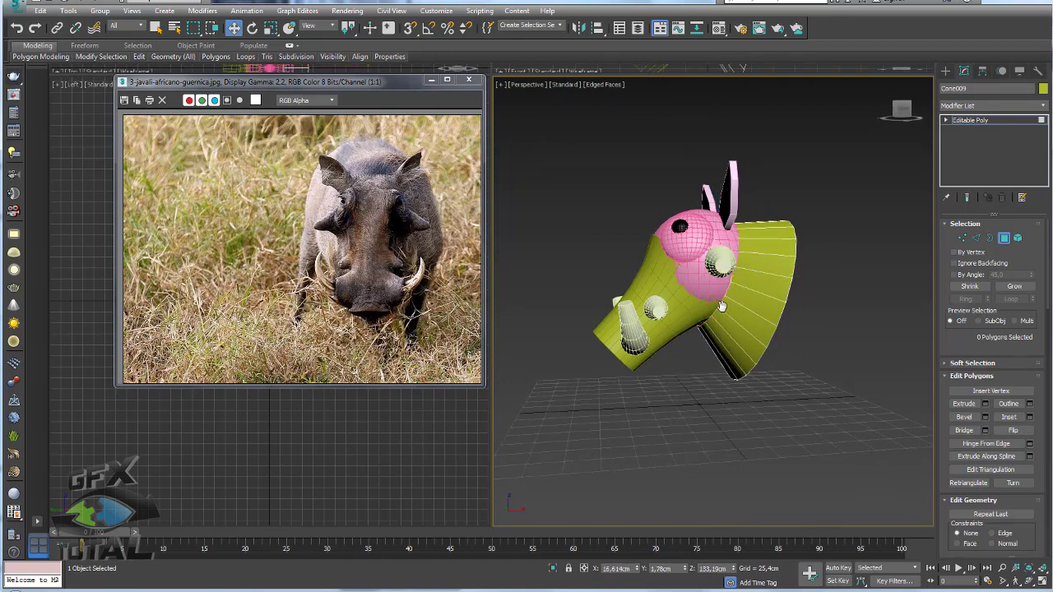
pyautogui.scroll(5, 749, 300)
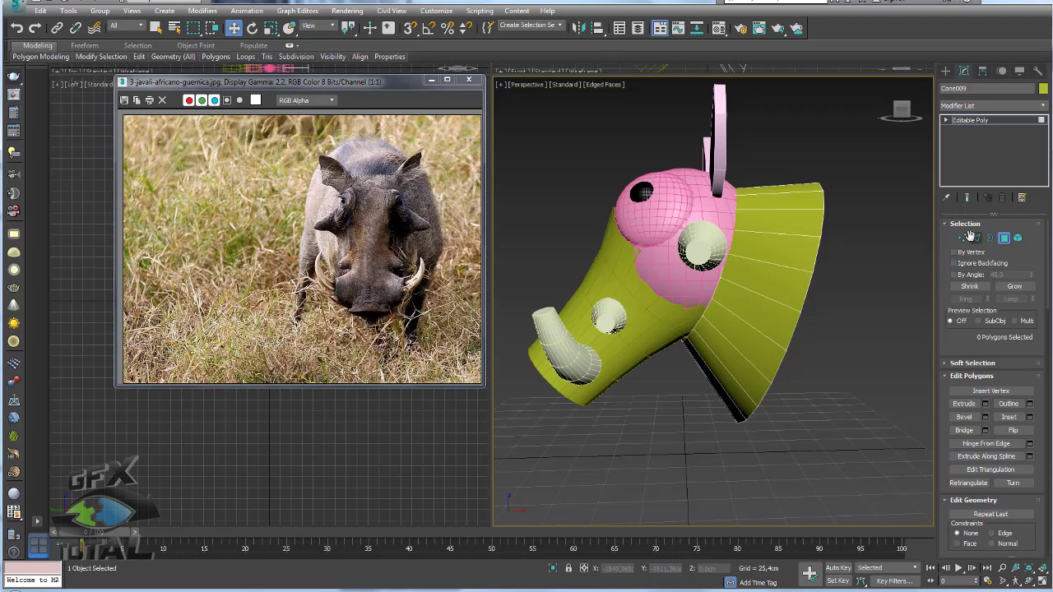
# Step: Select the neck cone's open border and convert it to its 24 rim vertices
pyautogui.click(990, 238)
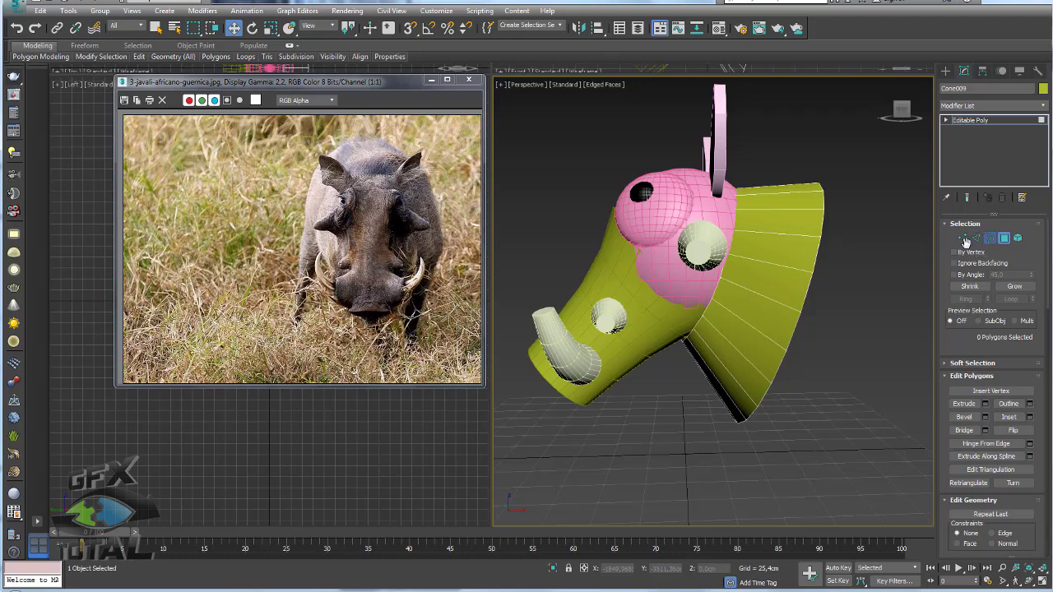
pyautogui.click(728, 251)
pyautogui.keyDown('alt'); pyautogui.moveTo(728, 251); pyautogui.dragTo(702, 311, button='middle'); pyautogui.keyUp('alt')
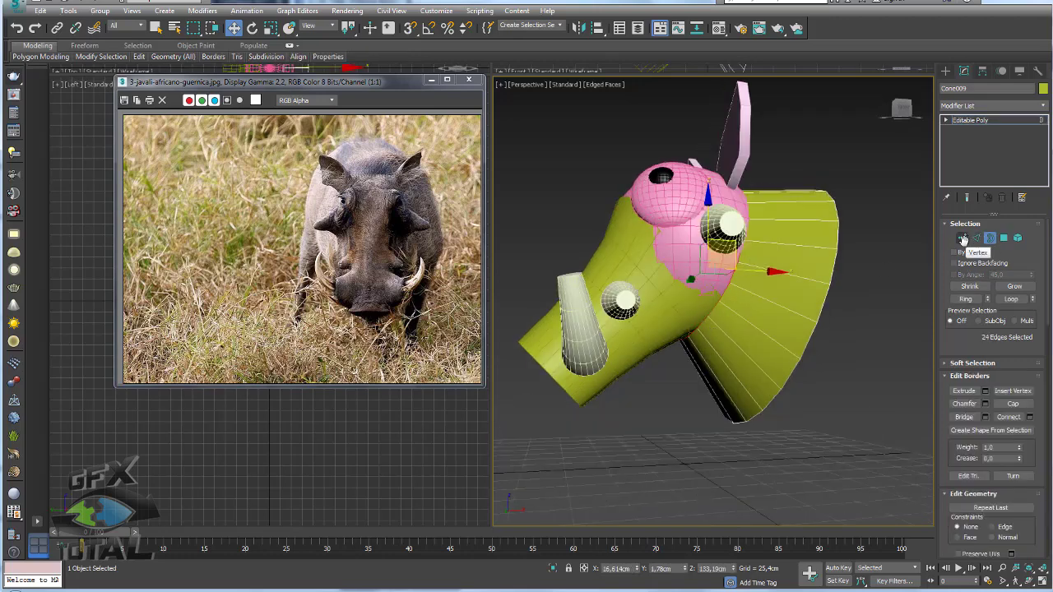
pyautogui.keyDown('ctrl'); pyautogui.click(963, 238); pyautogui.keyUp('ctrl')
pyautogui.keyDown('alt'); pyautogui.moveTo(861, 269); pyautogui.dragTo(870, 203, button='middle'); pyautogui.keyUp('alt')
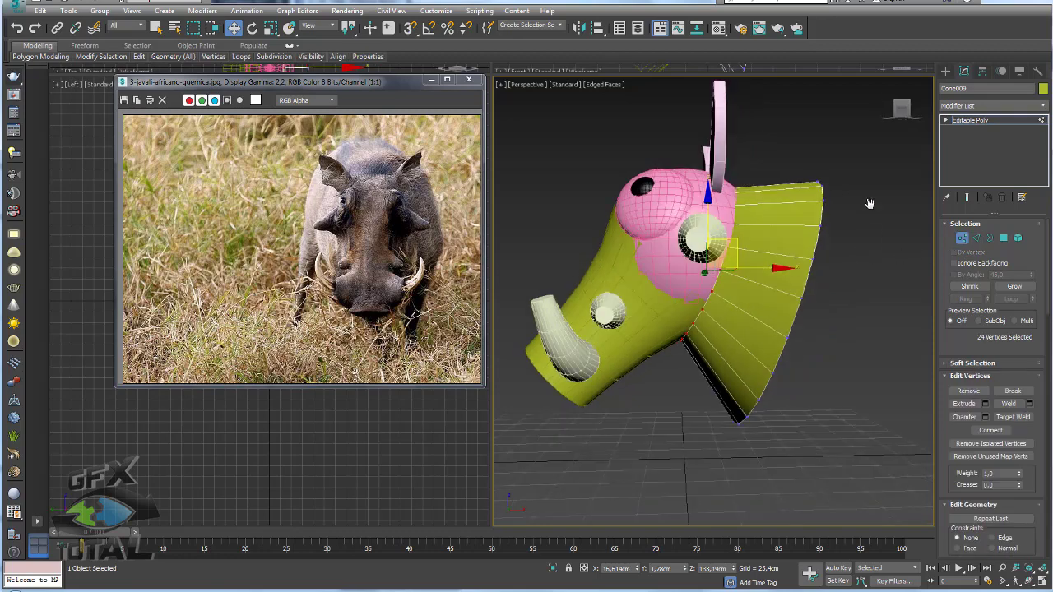
pyautogui.keyDown('alt'); pyautogui.moveTo(688, 246); pyautogui.dragTo(662, 261); pyautogui.keyUp('alt')
pyautogui.hotkey('ctrl', 'z')
pyautogui.keyDown('alt'); pyautogui.moveTo(814, 270); pyautogui.dragTo(797, 290, button='middle'); pyautogui.keyUp('alt')
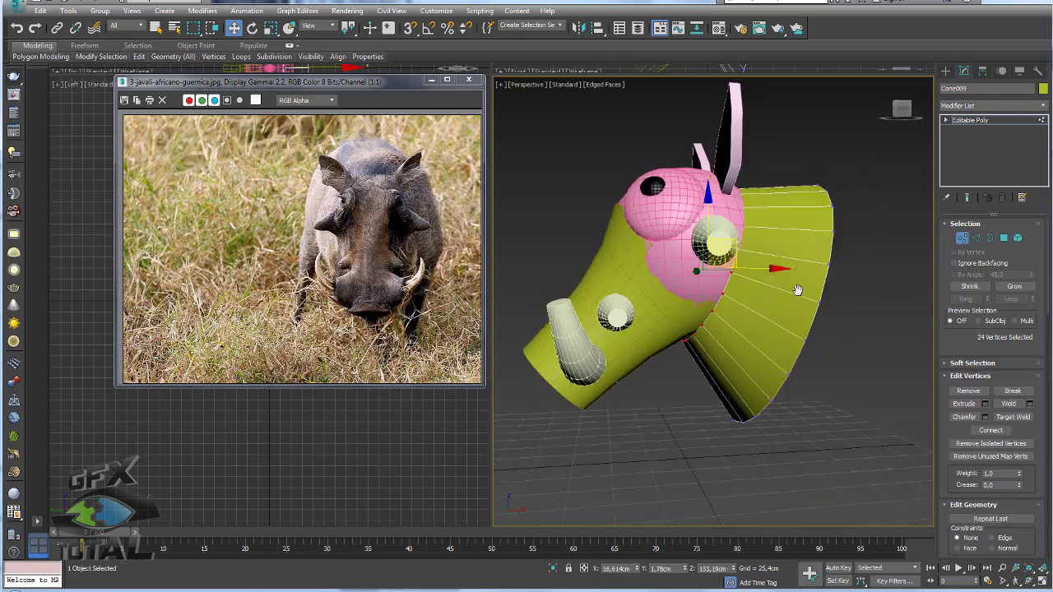
pyautogui.click(1041, 107)
# Step: Add an FFD 3x3x3 modifier to the neck cone and enter its Control Points level
pyautogui.scroll(-5, 996, 329)
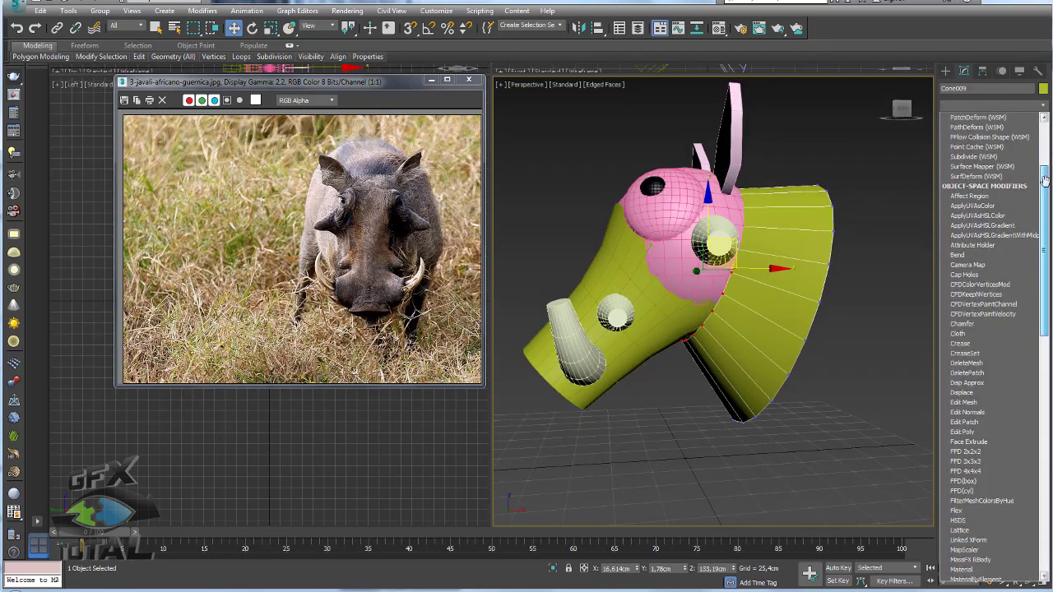
pyautogui.scroll(-3, 995, 338)
pyautogui.scroll(-2, 997, 352)
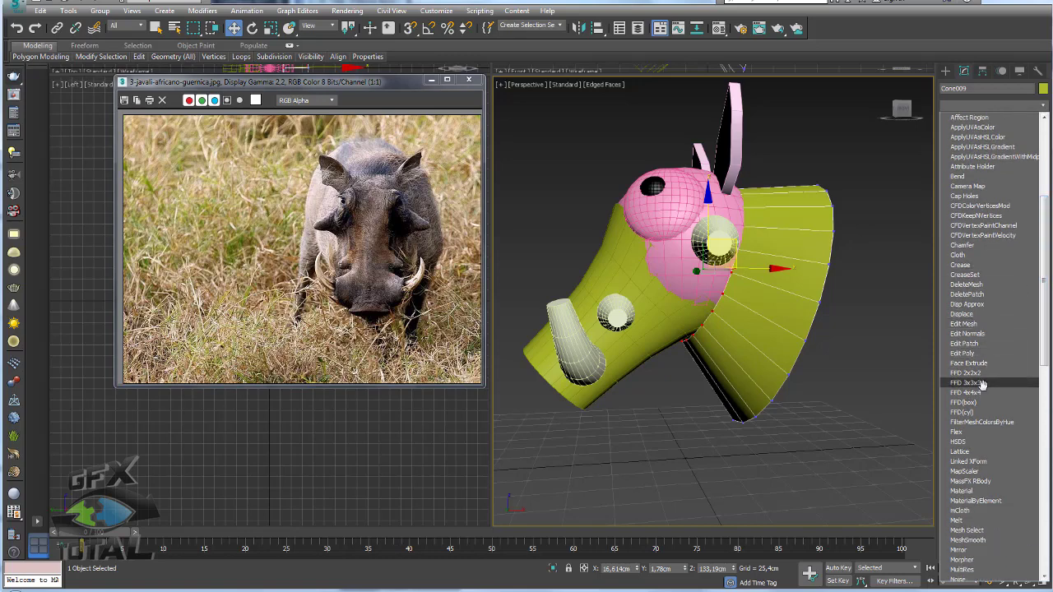
pyautogui.click(982, 384)
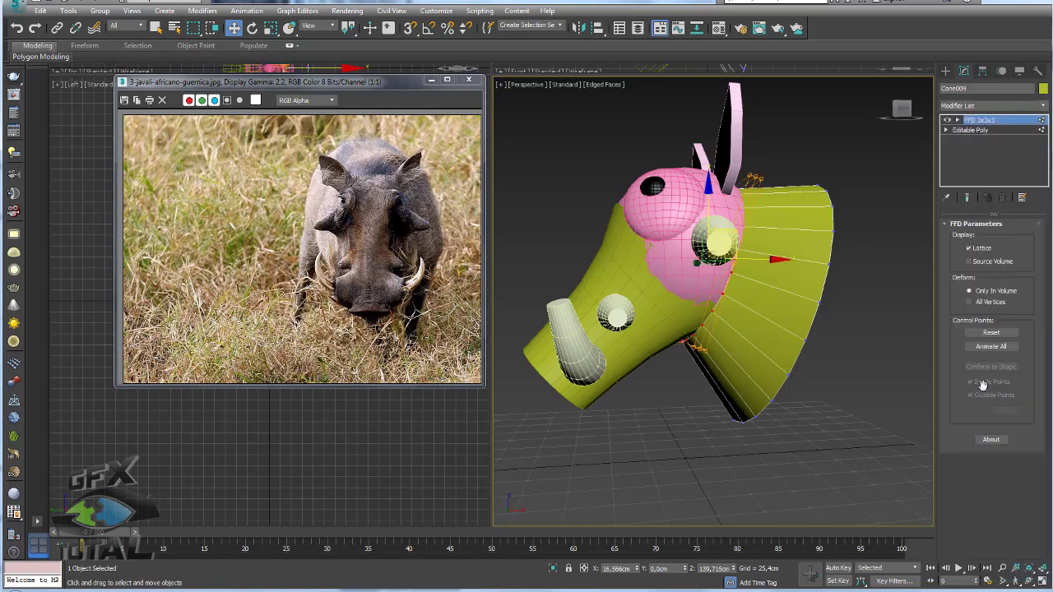
pyautogui.click(956, 120)
pyautogui.click(989, 130)
pyautogui.moveTo(722, 275)
pyautogui.keyDown('alt'); pyautogui.mouseDown(button='middle')
pyautogui.moveTo(593, 325)
pyautogui.moveTo(610, 325)
pyautogui.mouseUp(button='middle'); pyautogui.keyUp('alt')
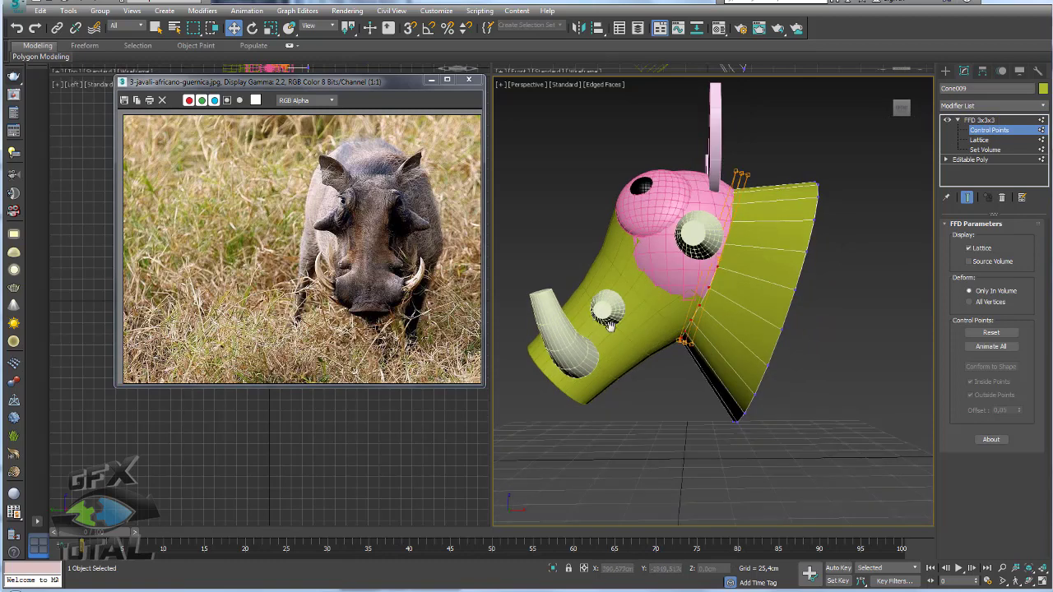
# Step: Move the upper and lower lattice points so the neck collar hugs the head
pyautogui.moveTo(609, 326)
pyautogui.mouseDown()
pyautogui.moveTo(722, 350)
pyautogui.moveTo(692, 322)
pyautogui.mouseUp()
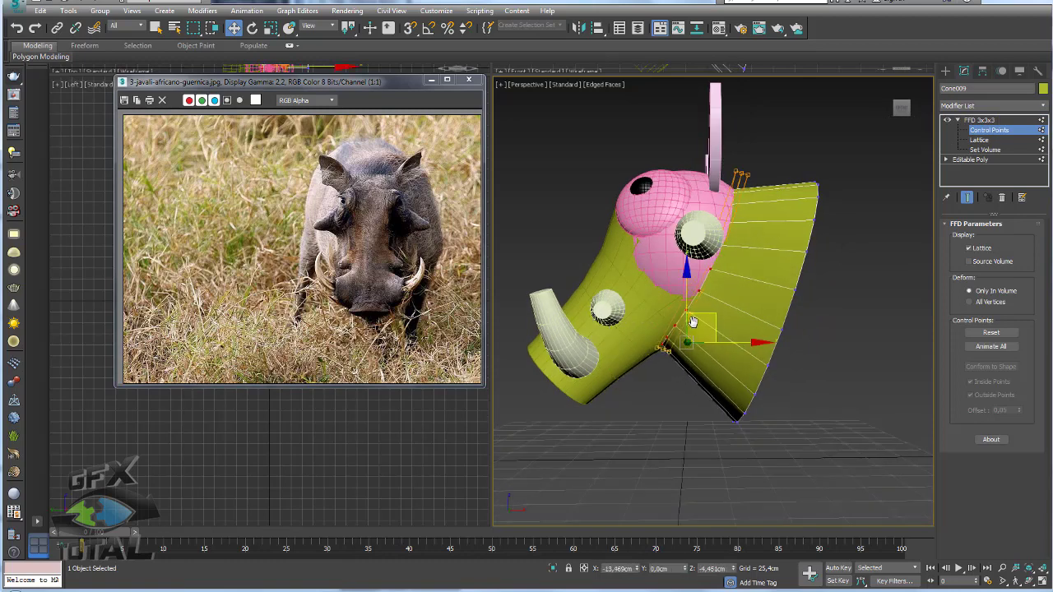
pyautogui.moveTo(765, 306); pyautogui.dragTo(599, 200)
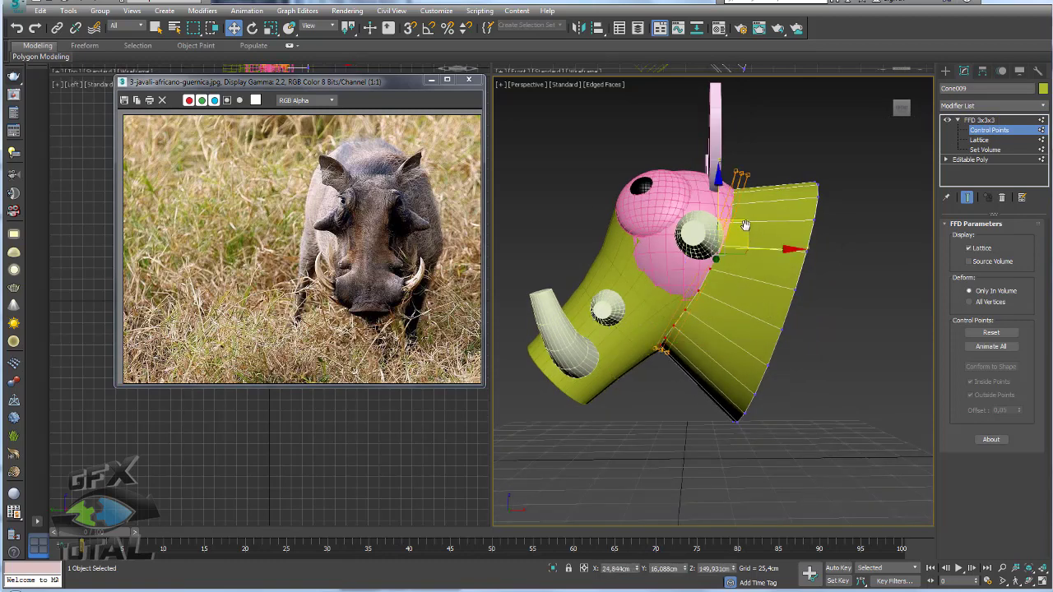
pyautogui.moveTo(737, 219); pyautogui.dragTo(778, 236)
pyautogui.scroll(3, 778, 235)
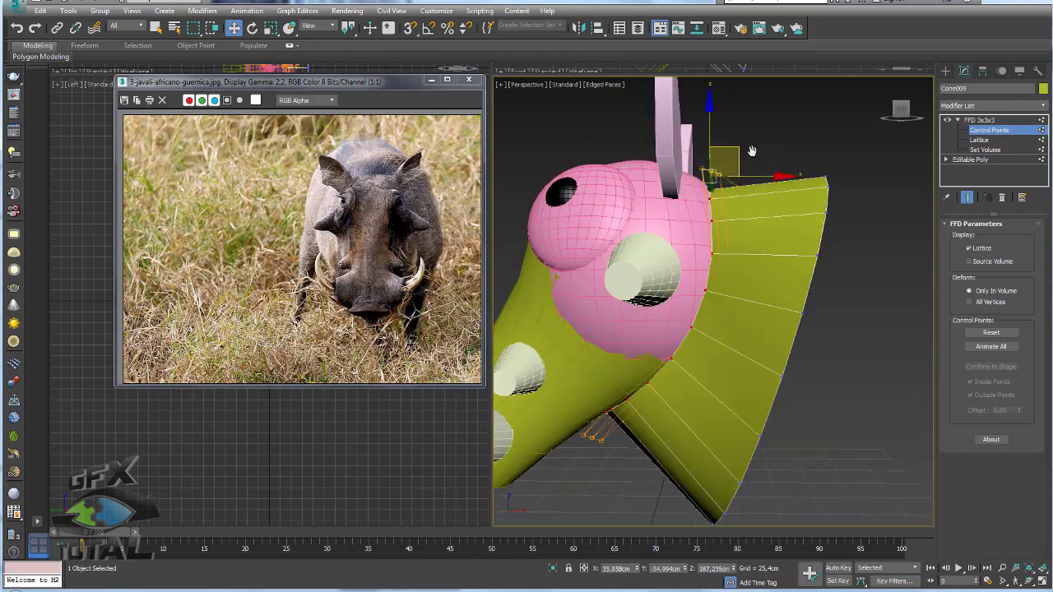
pyautogui.moveTo(726, 181)
pyautogui.keyDown('alt'); pyautogui.mouseDown(button='middle')
pyautogui.moveTo(626, 222)
pyautogui.moveTo(816, 212)
pyautogui.moveTo(730, 329)
pyautogui.mouseUp(button='middle'); pyautogui.keyUp('alt')
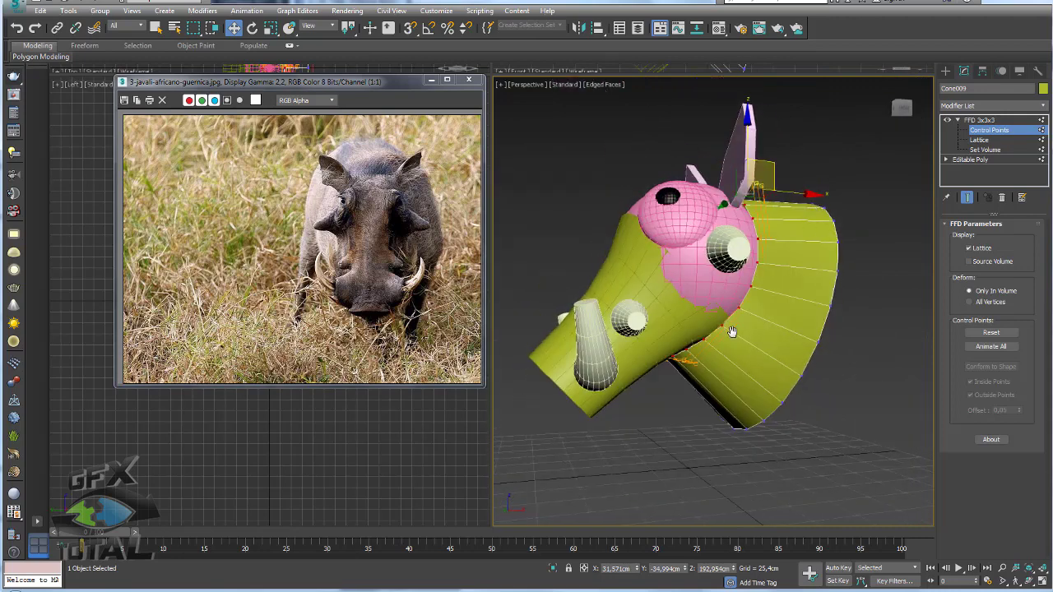
pyautogui.click(689, 338)
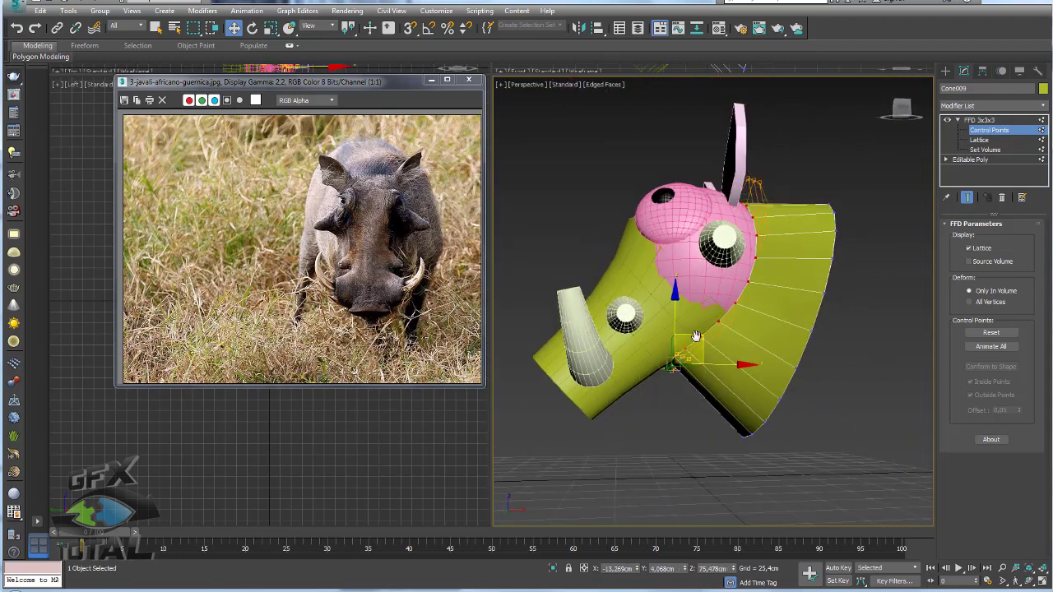
pyautogui.moveTo(696, 337); pyautogui.dragTo(691, 336)
pyautogui.click(981, 120)
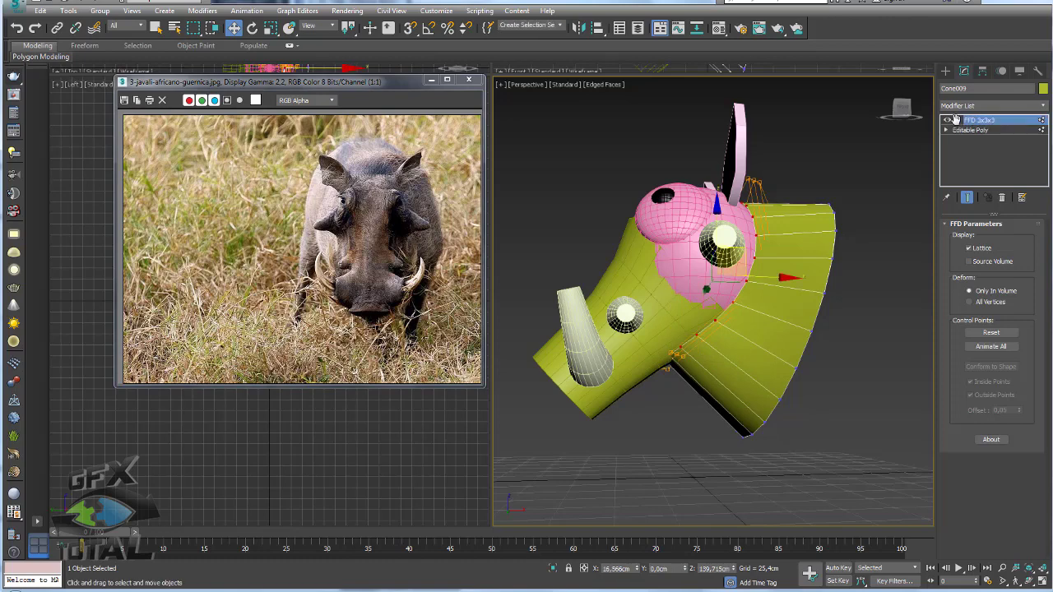
pyautogui.keyDown('alt'); pyautogui.moveTo(800, 230); pyautogui.dragTo(809, 255, button='middle'); pyautogui.keyUp('alt')
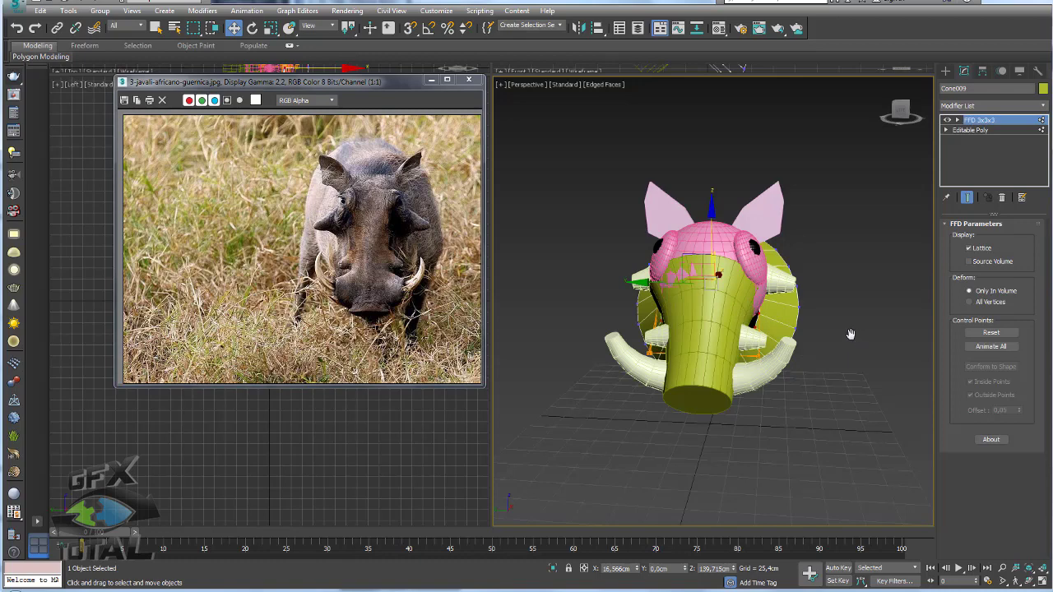
# Step: Select the trunk and orbit to frontal and side views of the warthog head
pyautogui.keyDown('alt'); pyautogui.moveTo(853, 318); pyautogui.dragTo(790, 404, button='middle'); pyautogui.keyUp('alt')
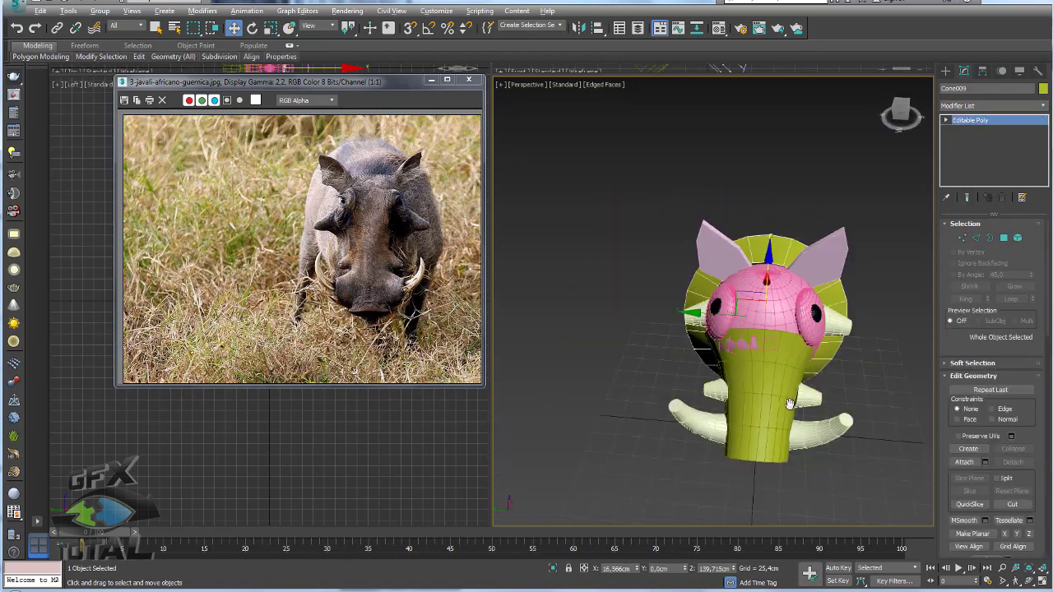
pyautogui.click(790, 404)
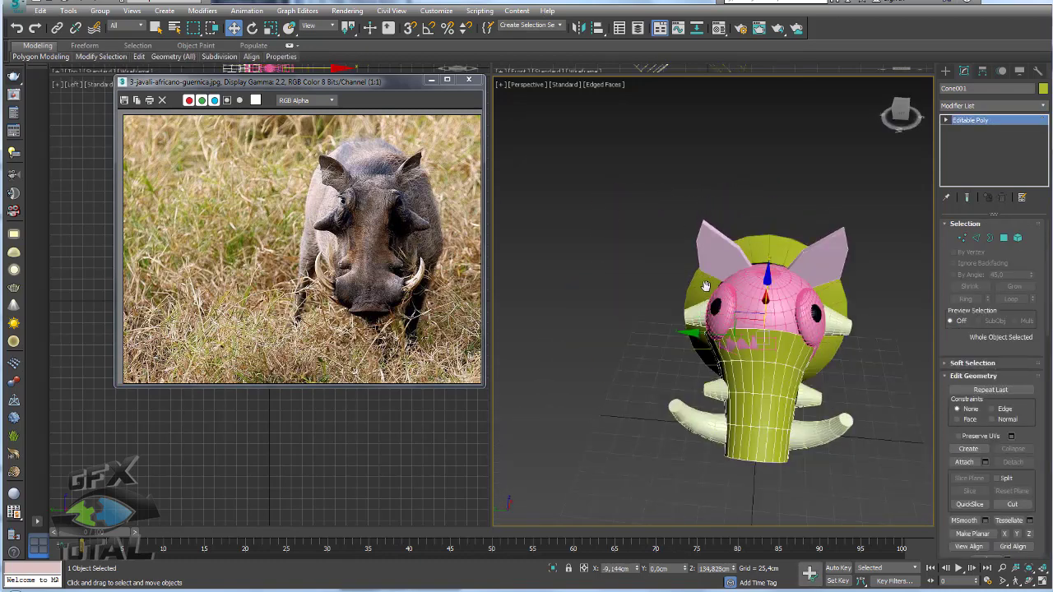
pyautogui.scroll(3, 706, 285)
pyautogui.keyDown('alt'); pyautogui.moveTo(705, 286); pyautogui.dragTo(625, 178, button='middle'); pyautogui.keyUp('alt')
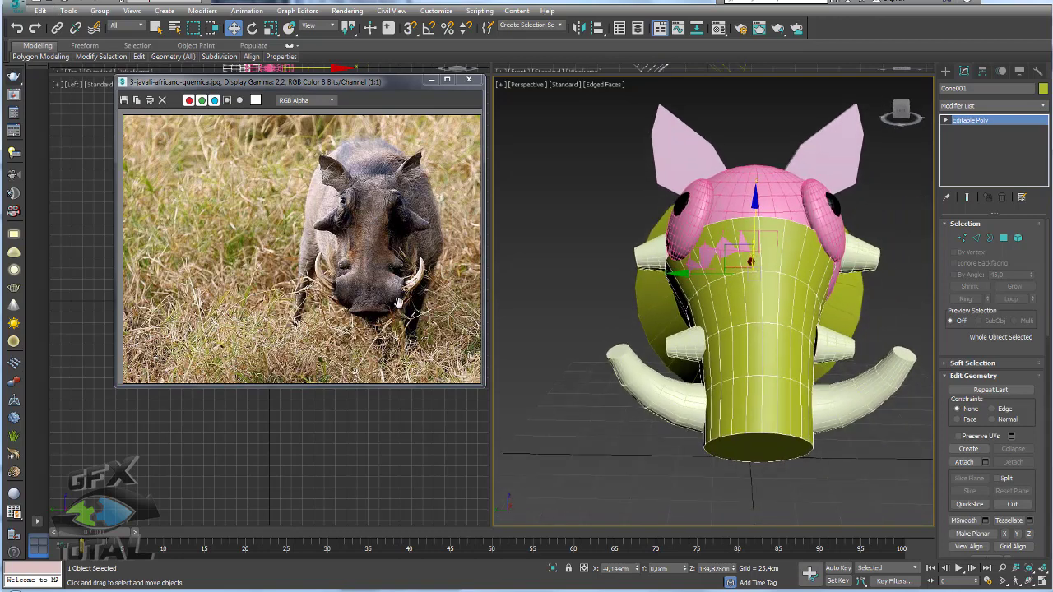
pyautogui.keyDown('alt'); pyautogui.moveTo(833, 412); pyautogui.dragTo(685, 379, button='middle'); pyautogui.keyUp('alt')
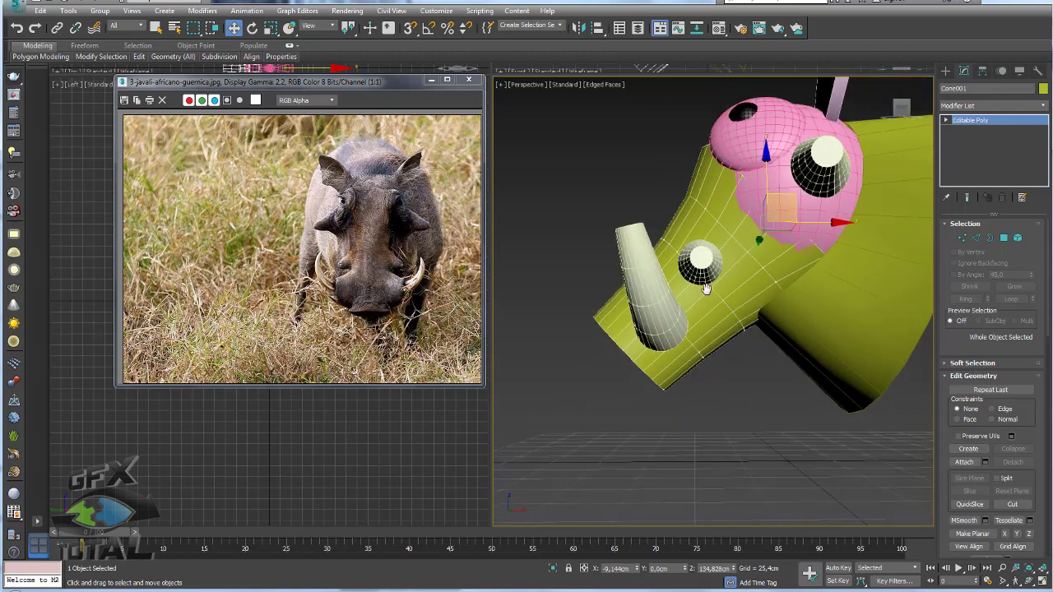
pyautogui.moveTo(706, 288)
pyautogui.keyDown('alt'); pyautogui.mouseDown(button='middle')
pyautogui.moveTo(800, 359)
pyautogui.moveTo(790, 428)
pyautogui.moveTo(795, 359)
pyautogui.moveTo(778, 269)
pyautogui.mouseUp(button='middle'); pyautogui.keyUp('alt')
# Step: Orbit to a three-quarter view of the head, then display the Standard Primitives
pyautogui.scroll(-4, 741, 320)
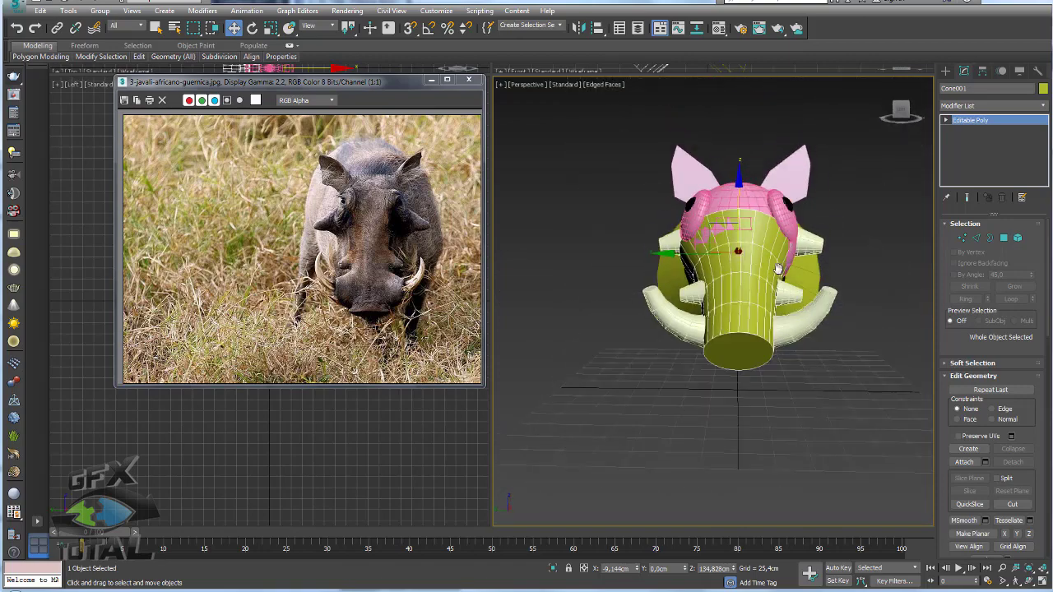
pyautogui.scroll(2, 778, 269)
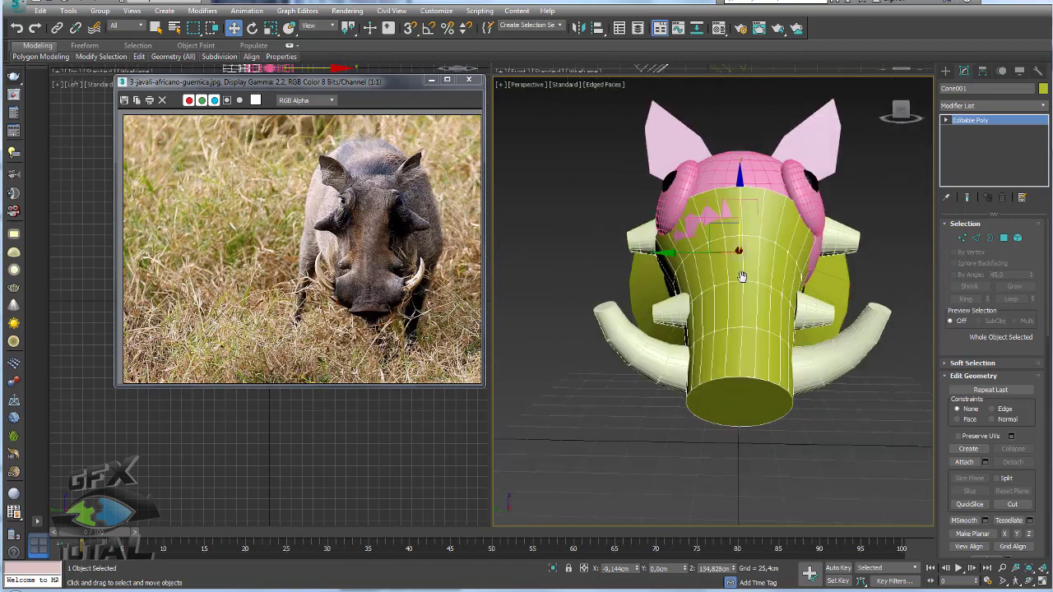
pyautogui.moveTo(769, 274)
pyautogui.keyDown('alt'); pyautogui.mouseDown(button='middle')
pyautogui.moveTo(664, 359)
pyautogui.moveTo(668, 376)
pyautogui.moveTo(627, 381)
pyautogui.mouseUp(button='middle'); pyautogui.keyUp('alt')
pyautogui.scroll(-2, 664, 352)
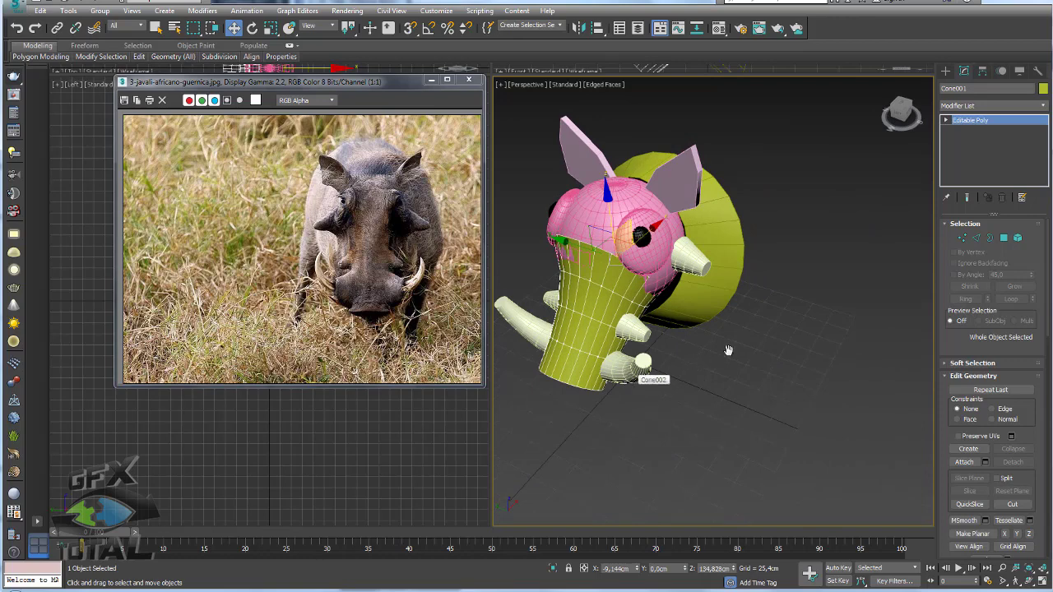
pyautogui.click(946, 72)
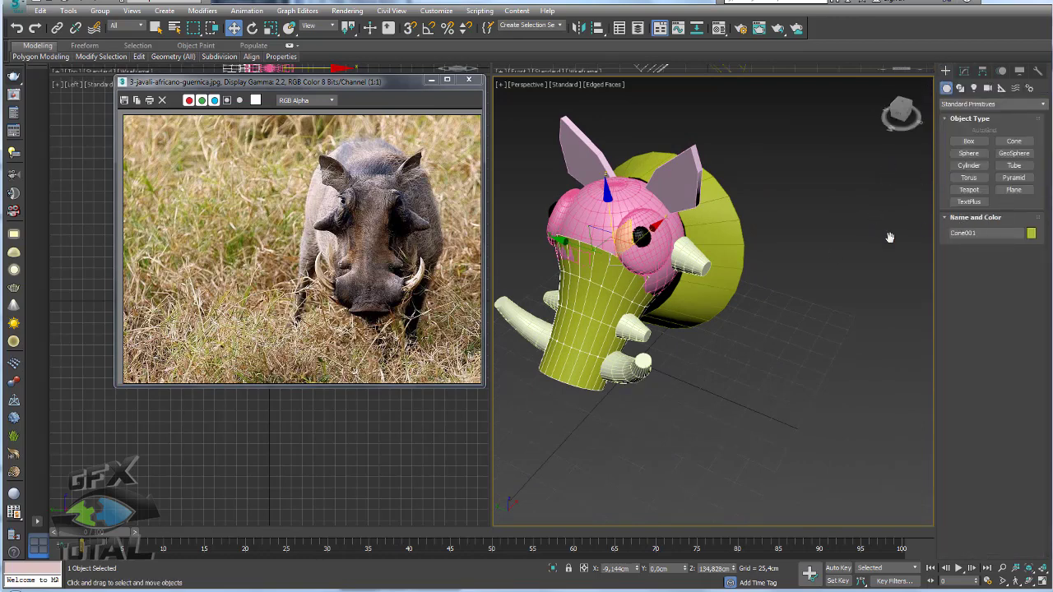
# Step: Draw a 4×4-segment plane on the grid beside the warthog head
pyautogui.click(1015, 190)
pyautogui.scroll(2, 694, 353)
pyautogui.scroll(-6, 693, 353)
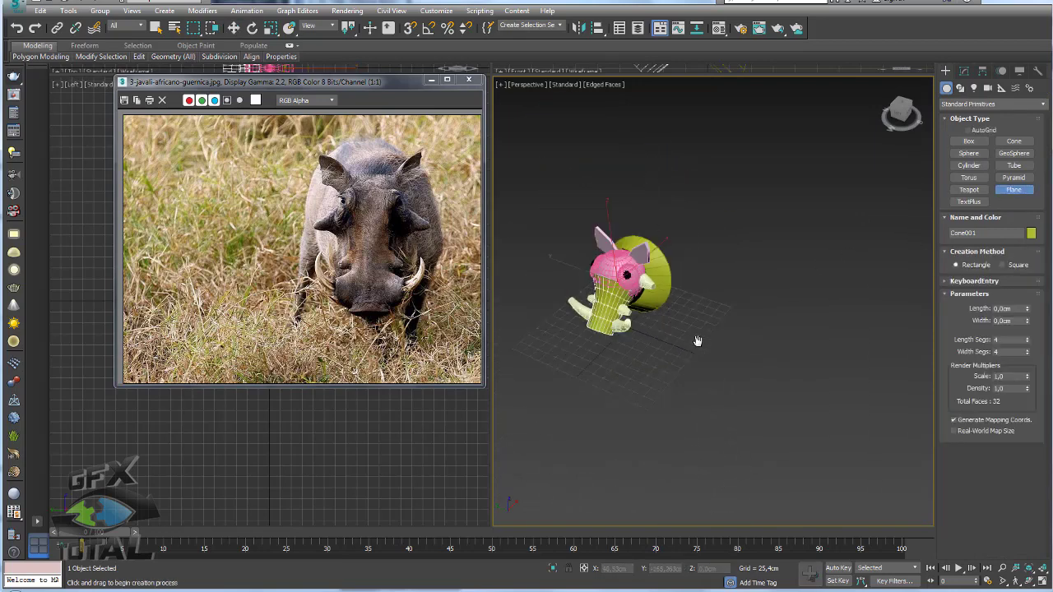
pyautogui.moveTo(696, 345); pyautogui.dragTo(736, 409)
pyautogui.scroll(3, 726, 375)
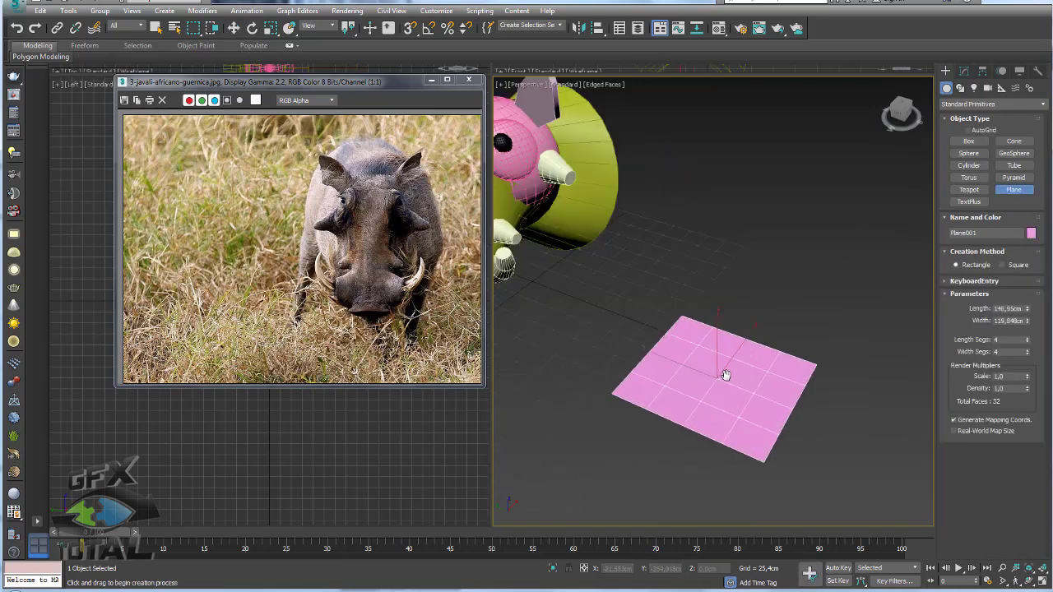
pyautogui.moveTo(727, 376)
pyautogui.mouseDown(button='middle')
pyautogui.moveTo(805, 351)
pyautogui.moveTo(748, 348)
pyautogui.mouseUp(button='middle')
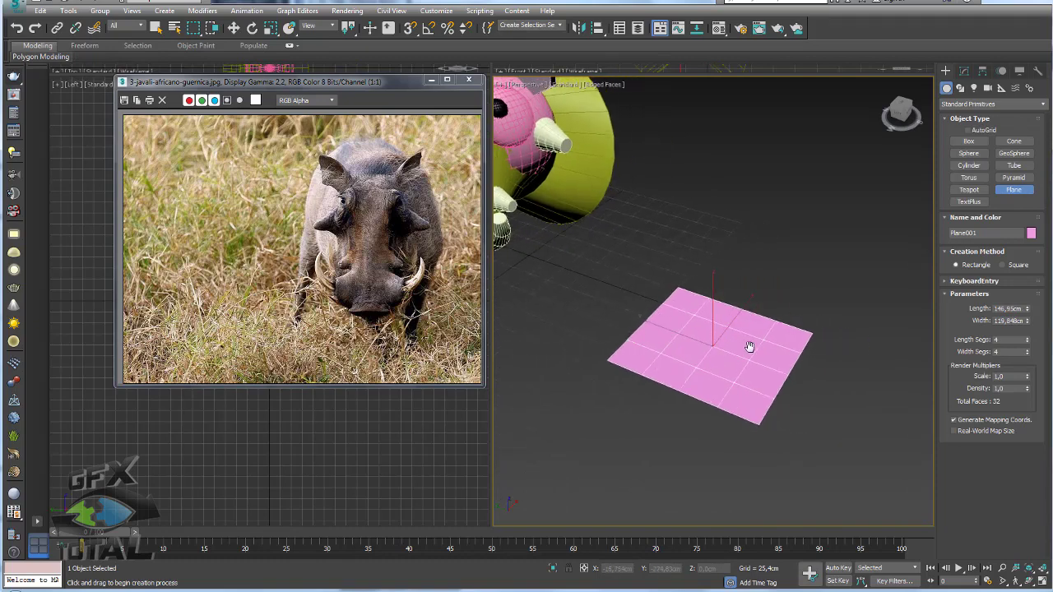
pyautogui.scroll(-4, 753, 348)
pyautogui.scroll(2, 749, 337)
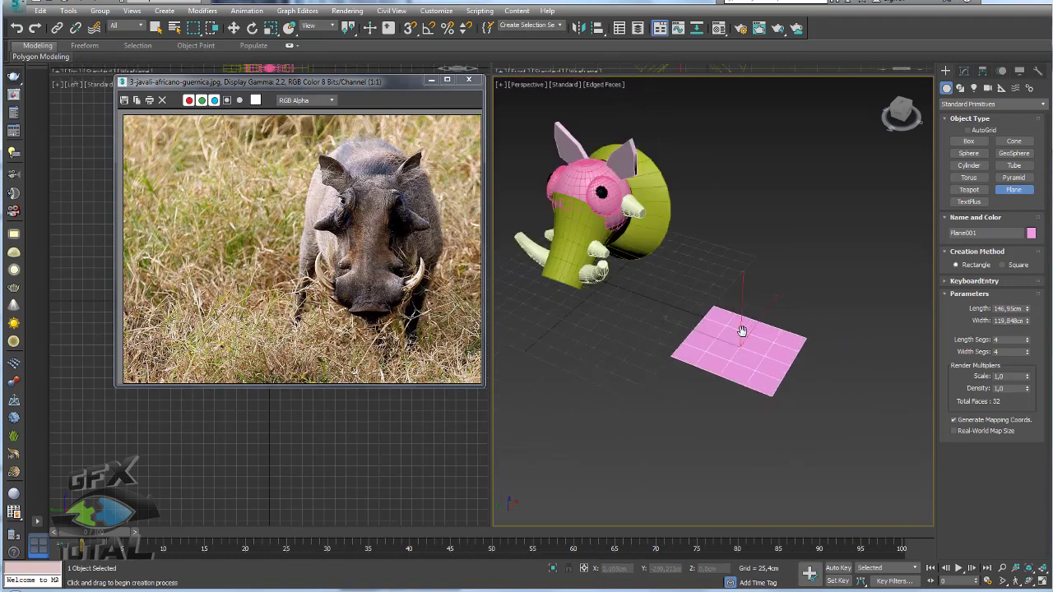
# Step: Convert Plane001 to an Editable Poly
pyautogui.rightClick(741, 331)
pyautogui.rightClick(742, 329)
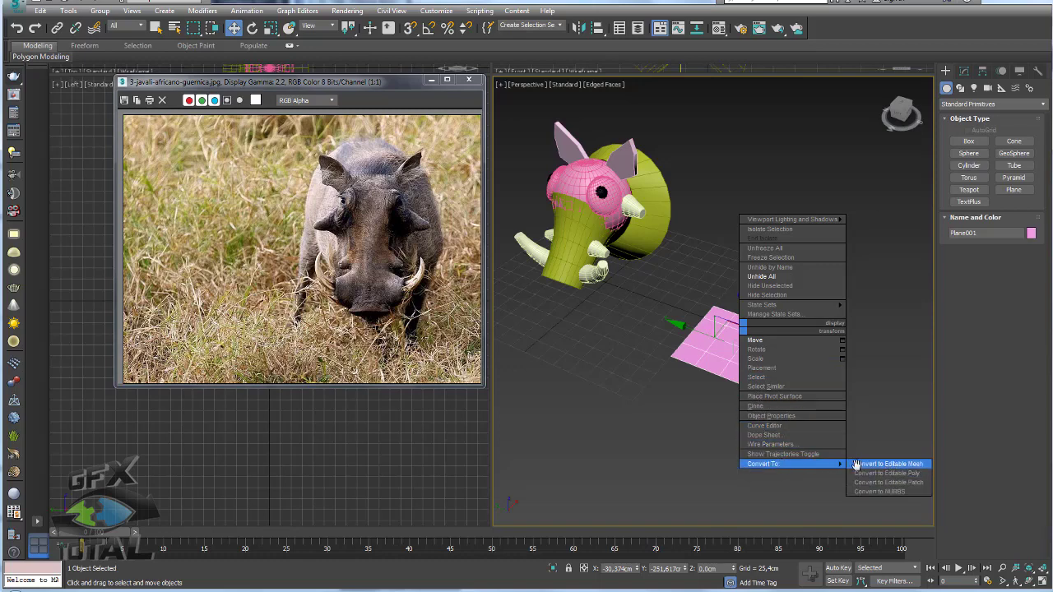
pyautogui.click(886, 392)
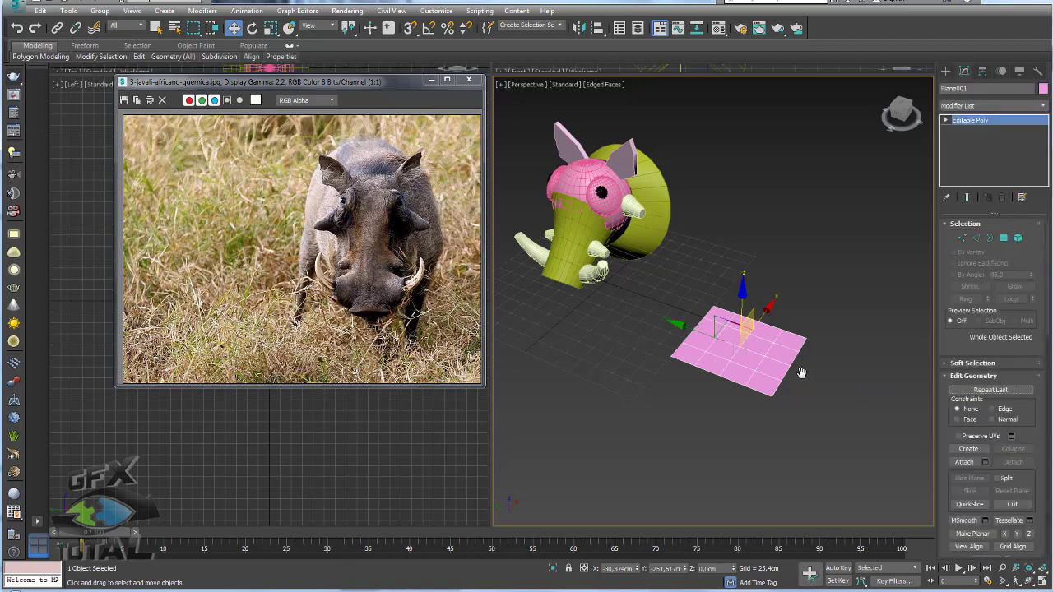
# Step: In Edge mode, Shift-drag the plane's far edge to extrude a new strip
pyautogui.press('z')
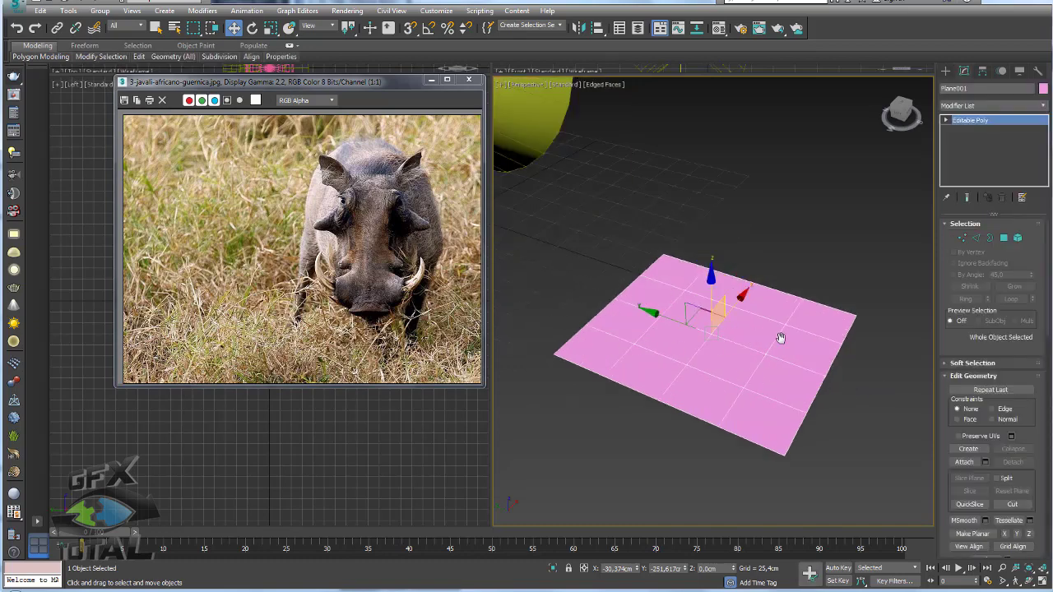
pyautogui.moveTo(781, 338)
pyautogui.keyDown('alt'); pyautogui.mouseDown(button='middle')
pyautogui.moveTo(759, 294)
pyautogui.moveTo(743, 331)
pyautogui.moveTo(788, 336)
pyautogui.mouseUp(button='middle'); pyautogui.keyUp('alt')
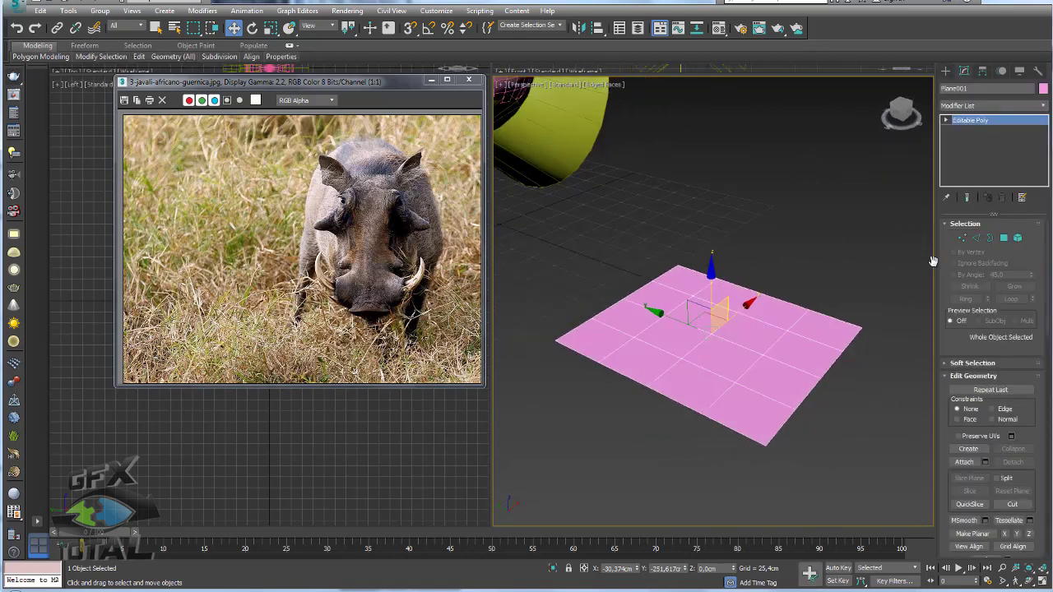
pyautogui.click(976, 237)
pyautogui.click(831, 325)
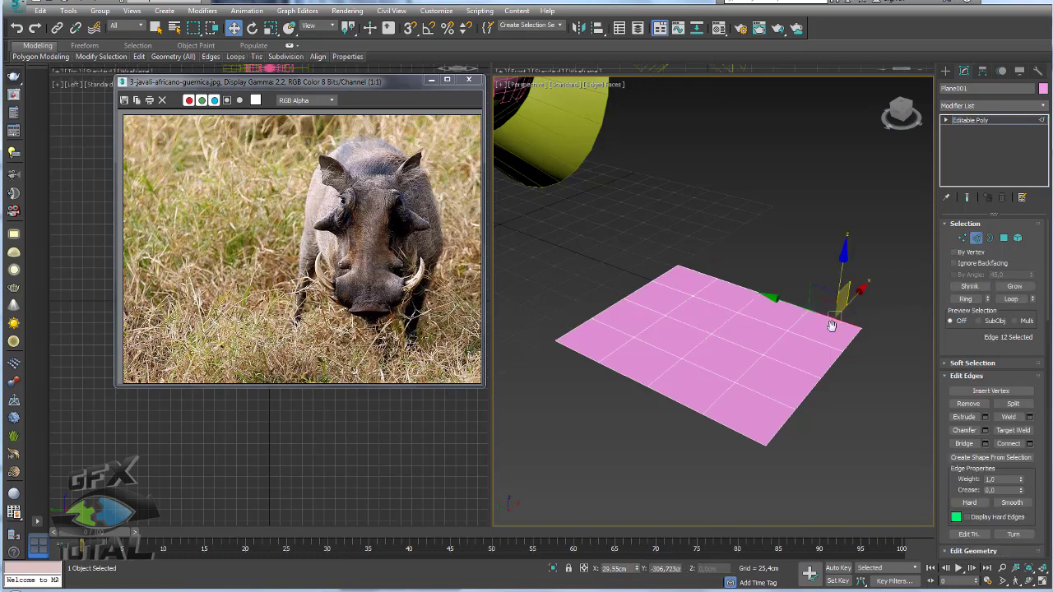
pyautogui.moveTo(832, 326)
pyautogui.keyDown('alt'); pyautogui.mouseDown(button='middle')
pyautogui.moveTo(834, 340)
pyautogui.moveTo(623, 348)
pyautogui.moveTo(682, 324)
pyautogui.mouseUp(button='middle'); pyautogui.keyUp('alt')
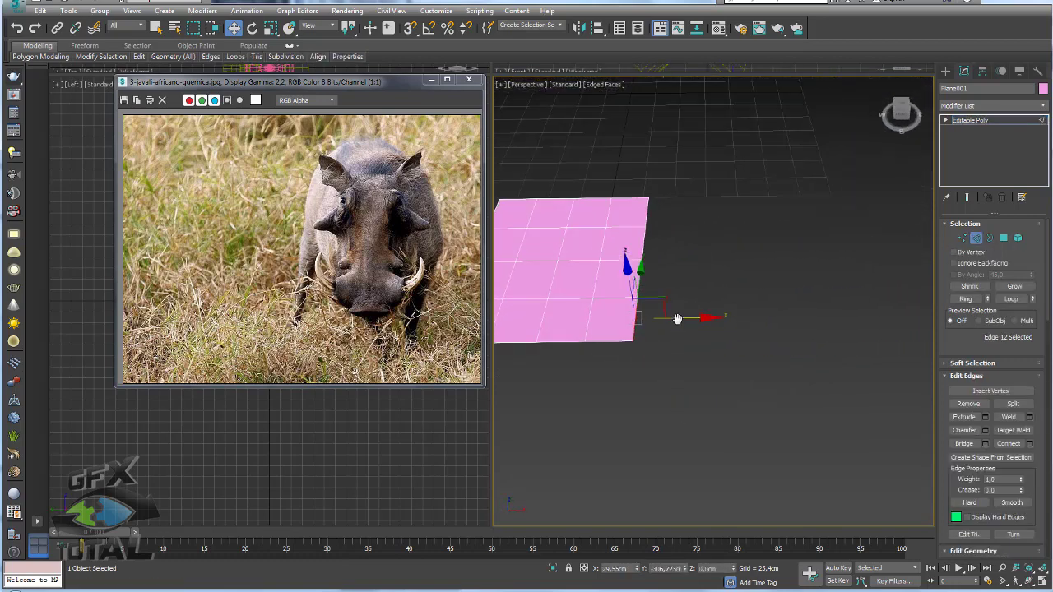
pyautogui.keyDown('shift'); pyautogui.moveTo(677, 318); pyautogui.dragTo(765, 323); pyautogui.keyUp('shift')
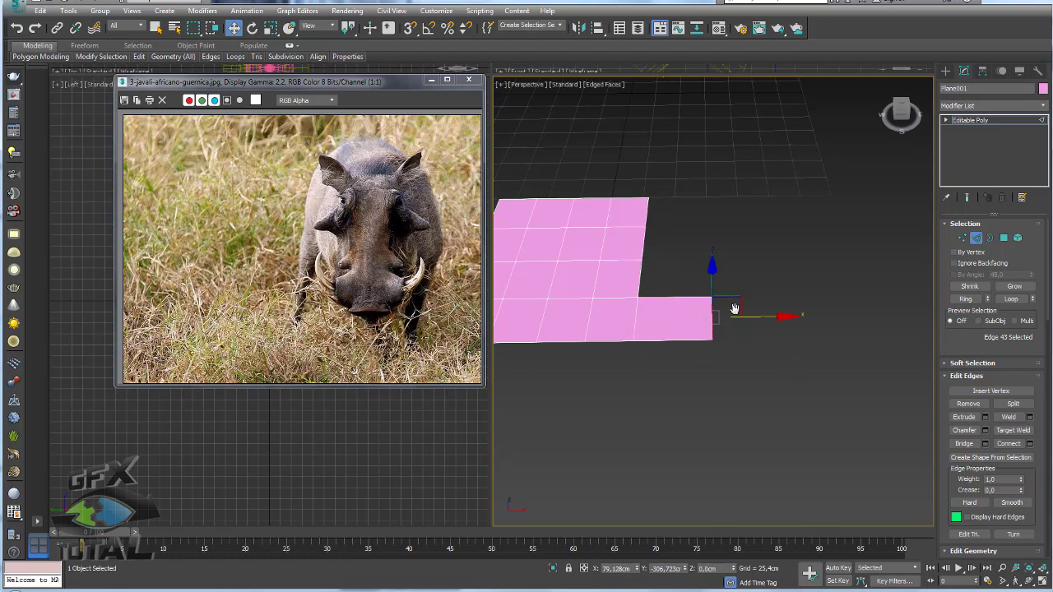
pyautogui.moveTo(735, 308)
pyautogui.keyDown('alt'); pyautogui.mouseDown(button='middle')
pyautogui.moveTo(757, 336)
pyautogui.moveTo(673, 368)
pyautogui.mouseUp(button='middle'); pyautogui.keyUp('alt')
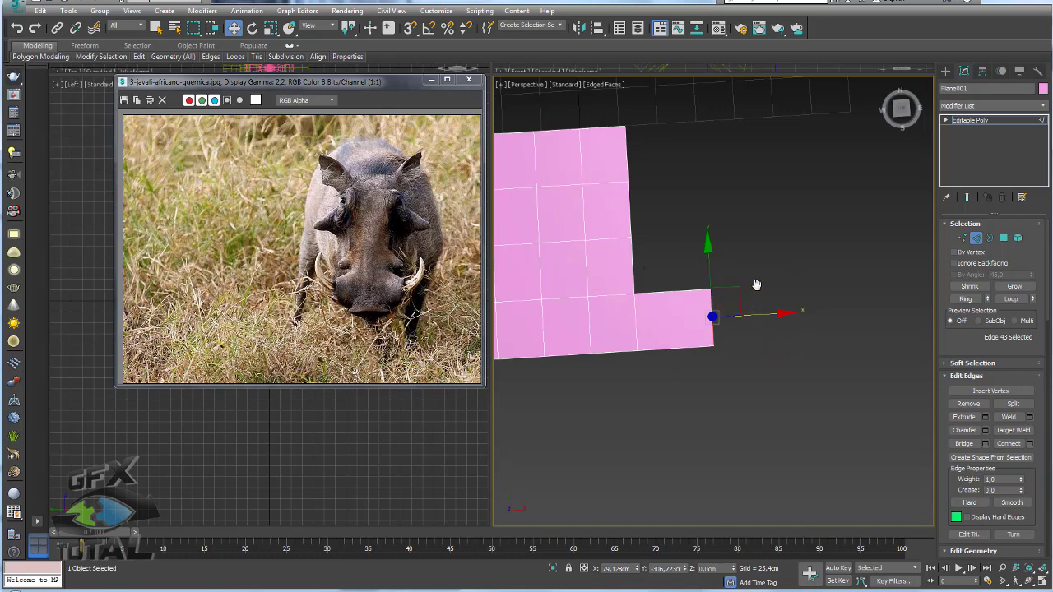
# Step: Rotate the extruded strip downward, then undo that rotation
pyautogui.press('e')
pyautogui.moveTo(764, 285); pyautogui.dragTo(773, 308)
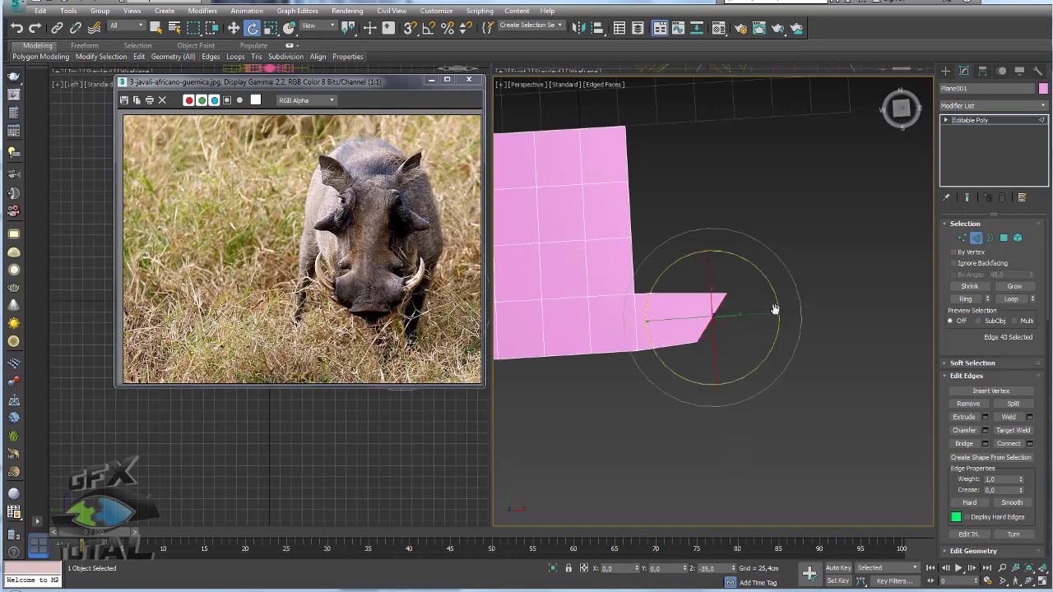
pyautogui.press('w')
pyautogui.hotkey('ctrl', 'z')
pyautogui.press('e')
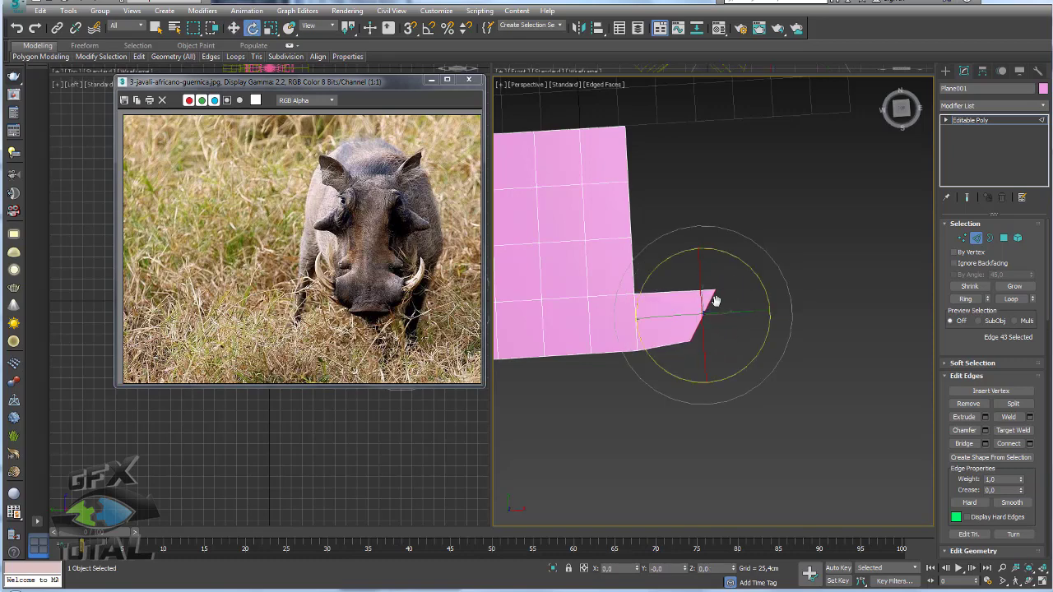
pyautogui.press('r')
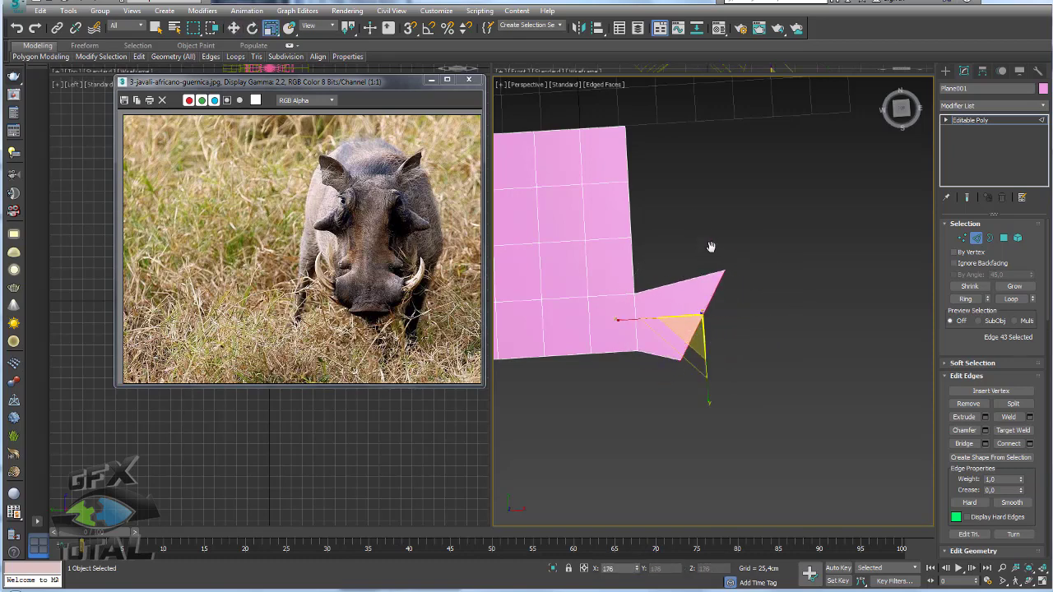
pyautogui.press('w')
pyautogui.keyDown('alt'); pyautogui.moveTo(717, 266); pyautogui.dragTo(721, 288, button='middle'); pyautogui.keyUp('alt')
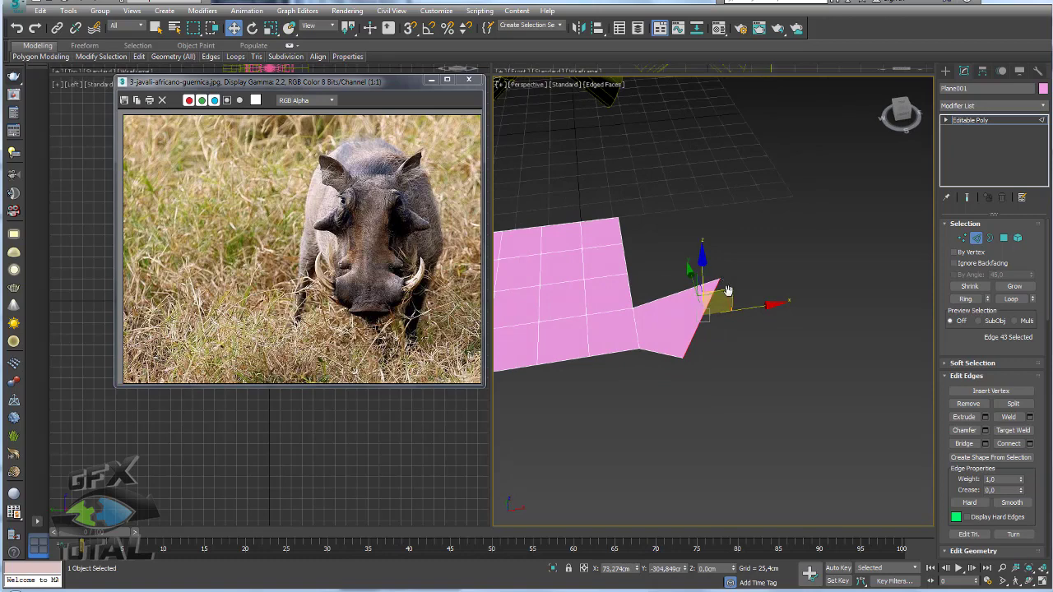
pyautogui.press('e')
# Step: Rotate the flap upward and scale it flatter vertically
pyautogui.keyDown('alt'); pyautogui.moveTo(791, 315); pyautogui.dragTo(700, 298, button='middle'); pyautogui.keyUp('alt')
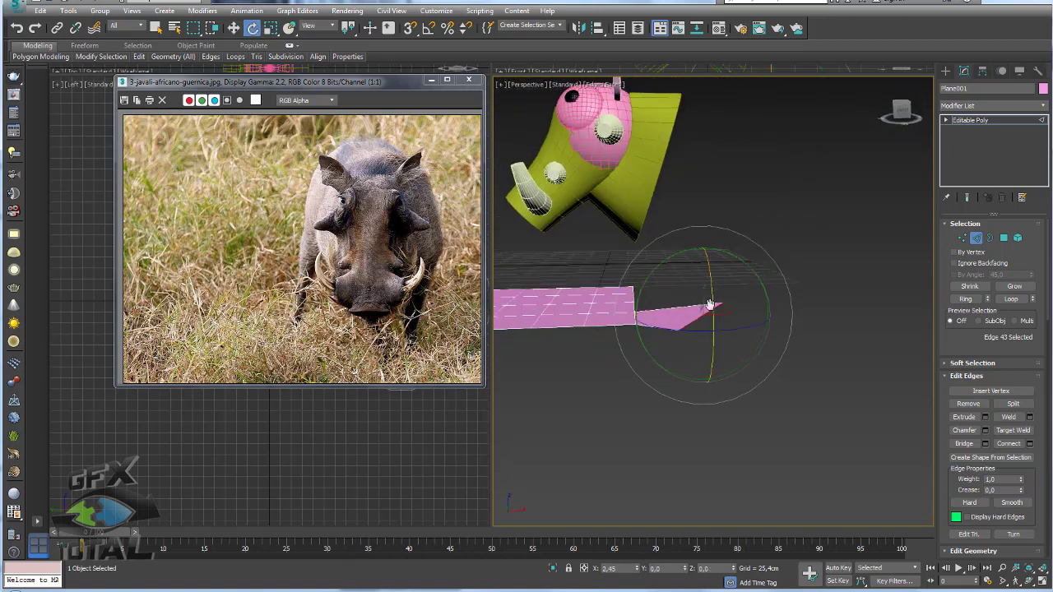
pyautogui.moveTo(710, 305); pyautogui.dragTo(717, 351)
pyautogui.press('r')
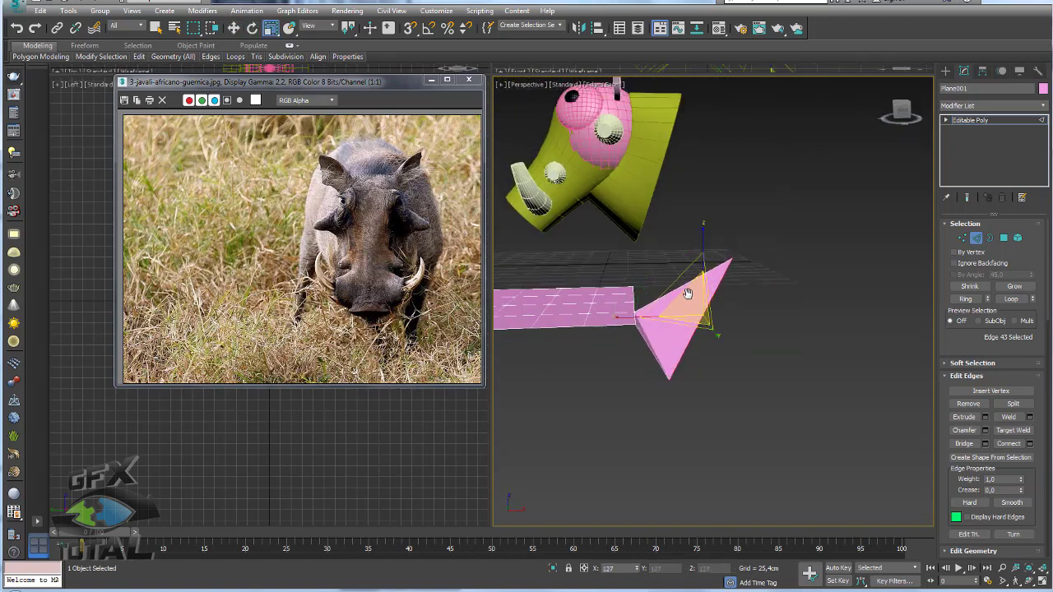
pyautogui.moveTo(694, 296)
pyautogui.mouseDown()
pyautogui.moveTo(705, 239)
pyautogui.moveTo(718, 333)
pyautogui.mouseUp()
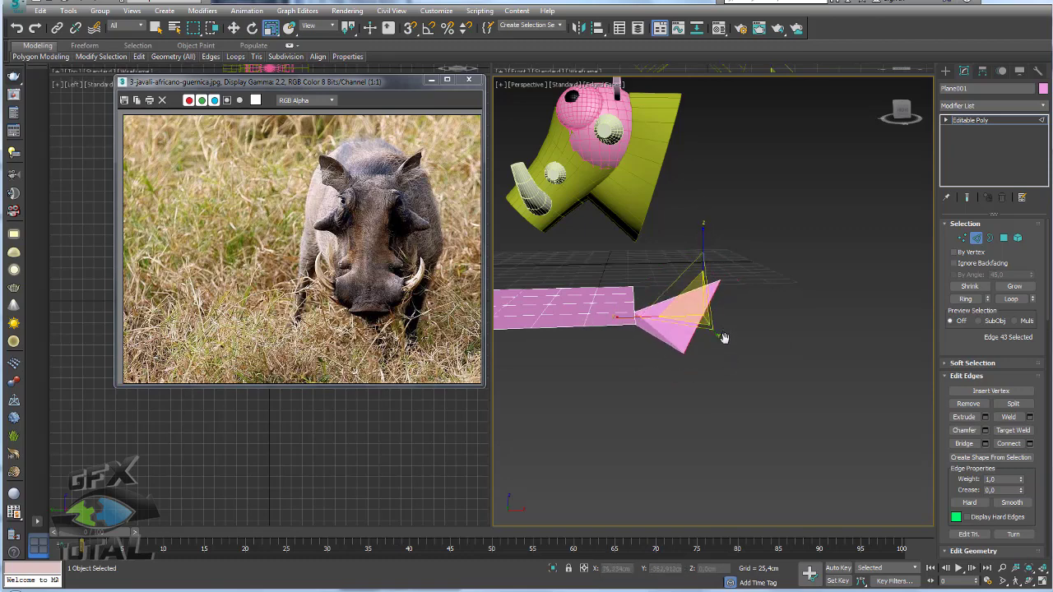
pyautogui.moveTo(724, 337)
pyautogui.keyDown('alt'); pyautogui.mouseDown(button='middle')
pyautogui.moveTo(722, 391)
pyautogui.moveTo(741, 324)
pyautogui.moveTo(757, 327)
pyautogui.moveTo(711, 355)
pyautogui.mouseUp(button='middle'); pyautogui.keyUp('alt')
pyautogui.press('w')
# Step: Extrude further segments from the end edge and rotate the newest to bend the strip
pyautogui.press('e')
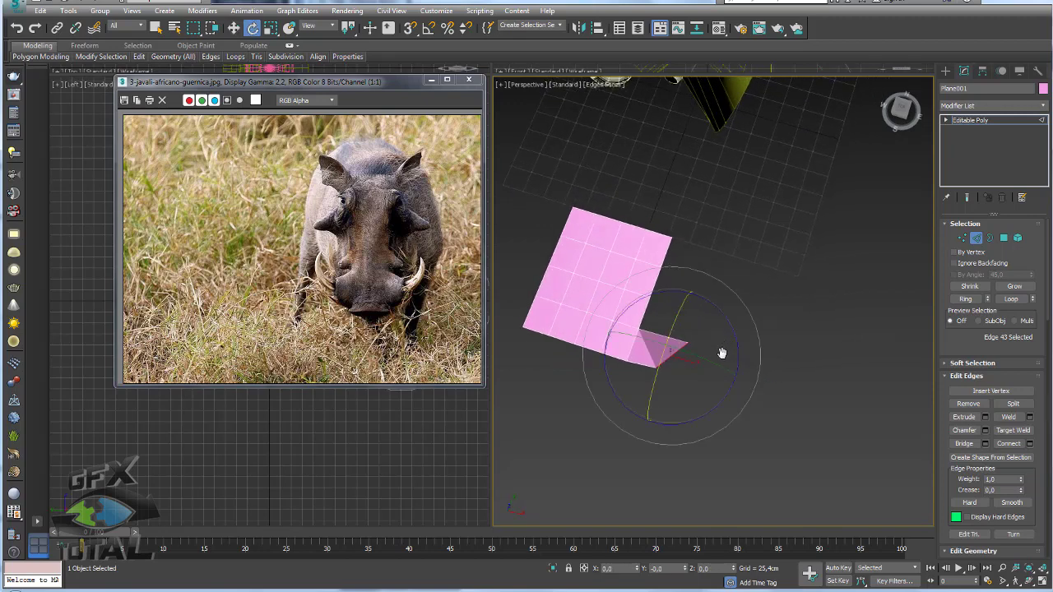
pyautogui.press('w')
pyautogui.moveTo(708, 339)
pyautogui.keyDown('shift'); pyautogui.mouseDown()
pyautogui.moveTo(746, 397)
pyautogui.moveTo(800, 391)
pyautogui.moveTo(764, 345)
pyautogui.mouseUp(); pyautogui.keyUp('shift')
pyautogui.press('e')
pyautogui.press('w')
pyautogui.keyDown('shift'); pyautogui.moveTo(776, 394); pyautogui.dragTo(858, 395); pyautogui.keyUp('shift')
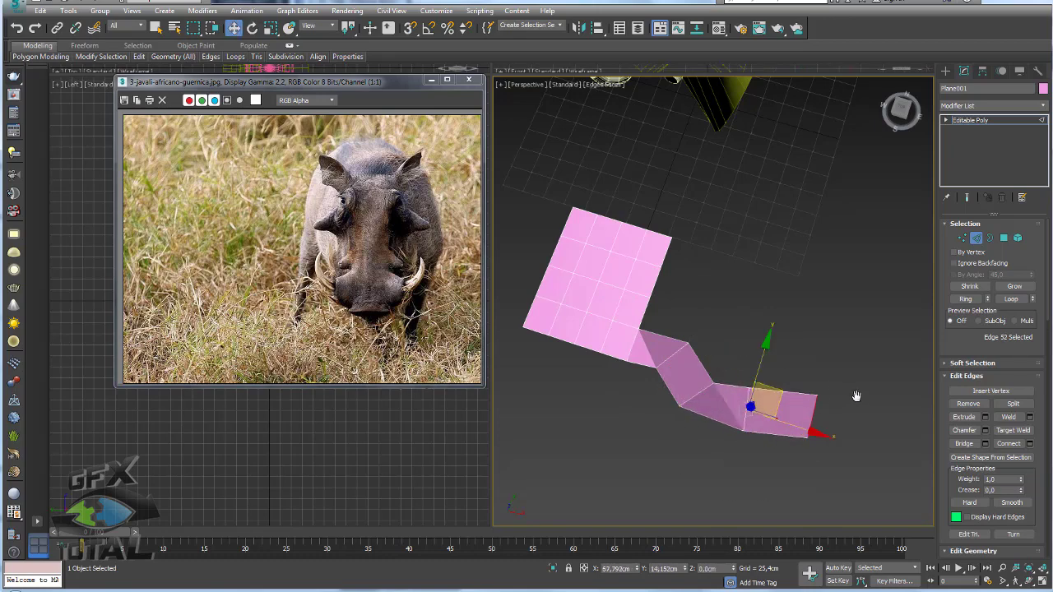
pyautogui.press('e')
pyautogui.moveTo(863, 357); pyautogui.dragTo(805, 351)
# Step: Extrude another segment and rotate its end edge so the strip turns upward
pyautogui.press('w')
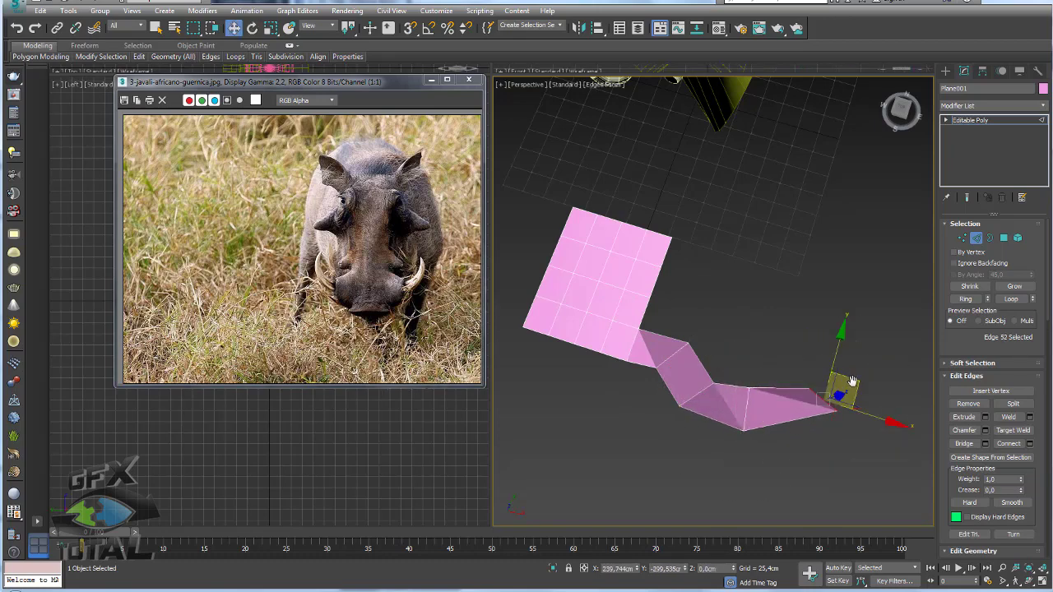
pyautogui.keyDown('shift'); pyautogui.moveTo(847, 383); pyautogui.dragTo(868, 246); pyautogui.keyUp('shift')
pyautogui.press('e')
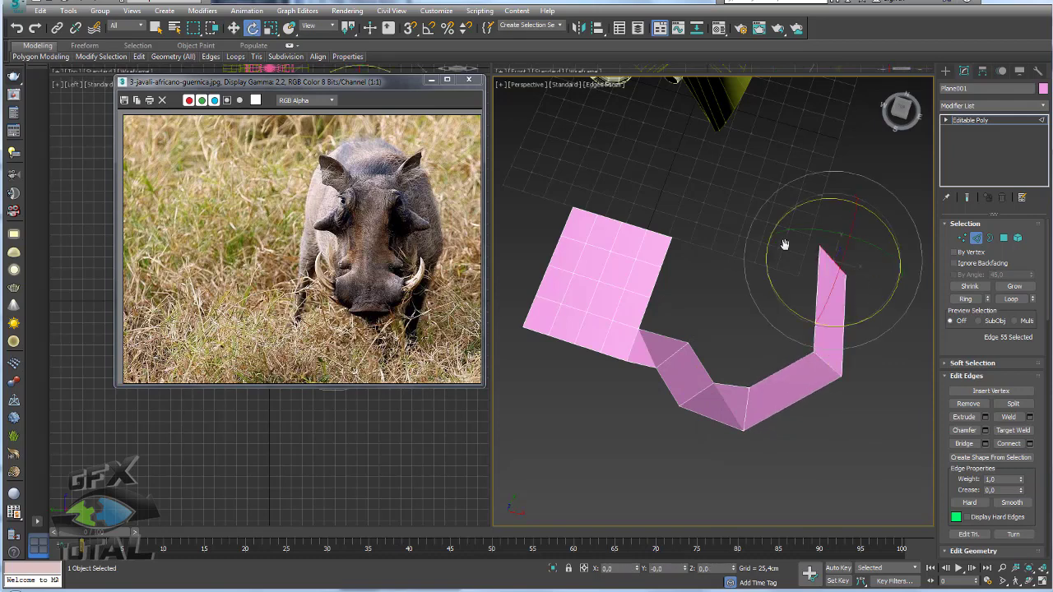
pyautogui.moveTo(773, 269)
pyautogui.mouseDown()
pyautogui.moveTo(813, 357)
pyautogui.moveTo(798, 333)
pyautogui.mouseUp()
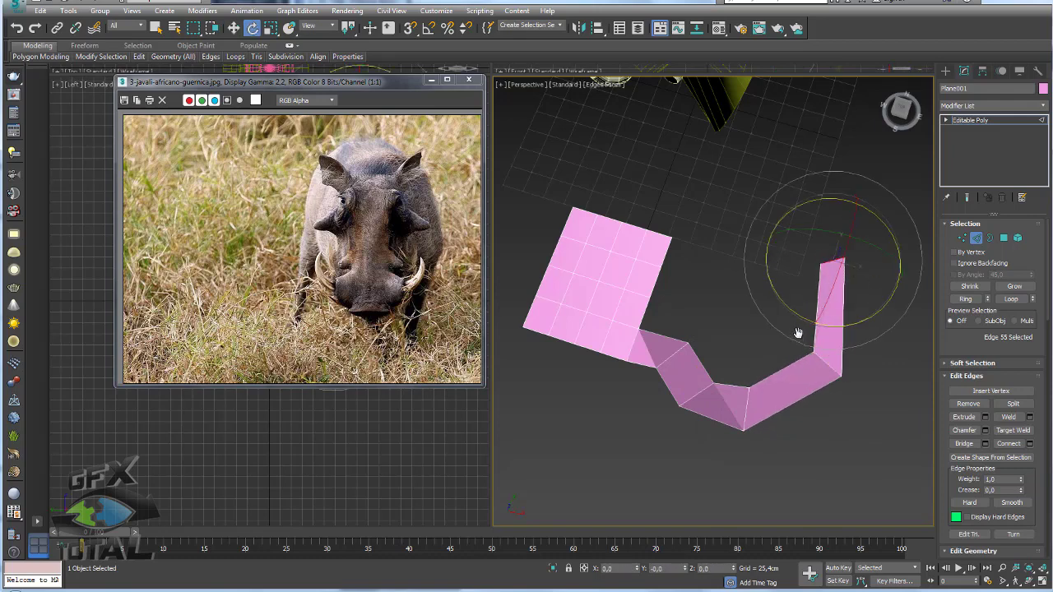
pyautogui.moveTo(789, 330); pyautogui.dragTo(745, 320, button='middle')
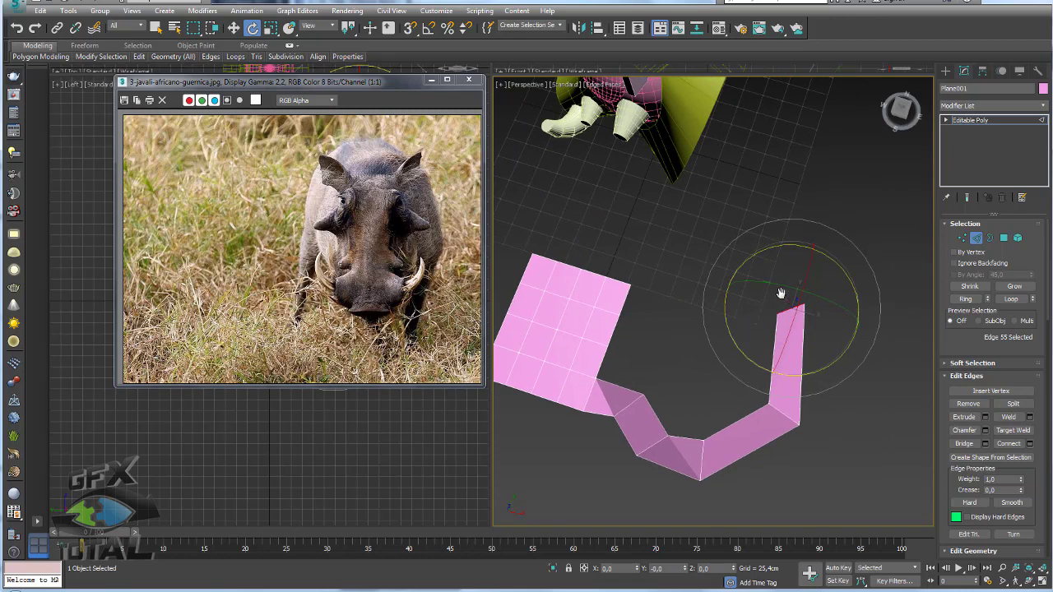
pyautogui.press('w')
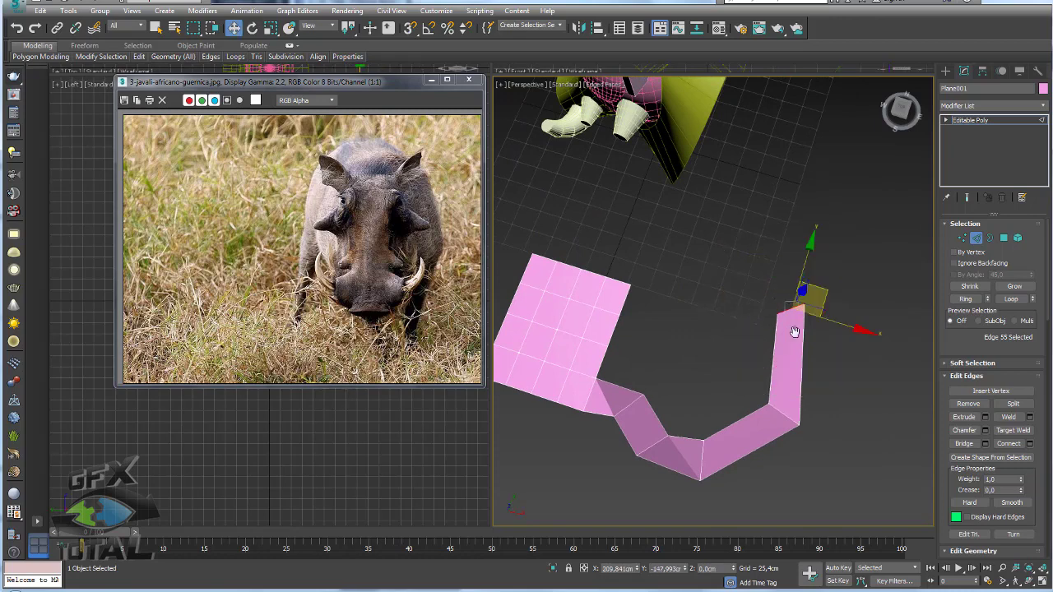
pyautogui.press('e')
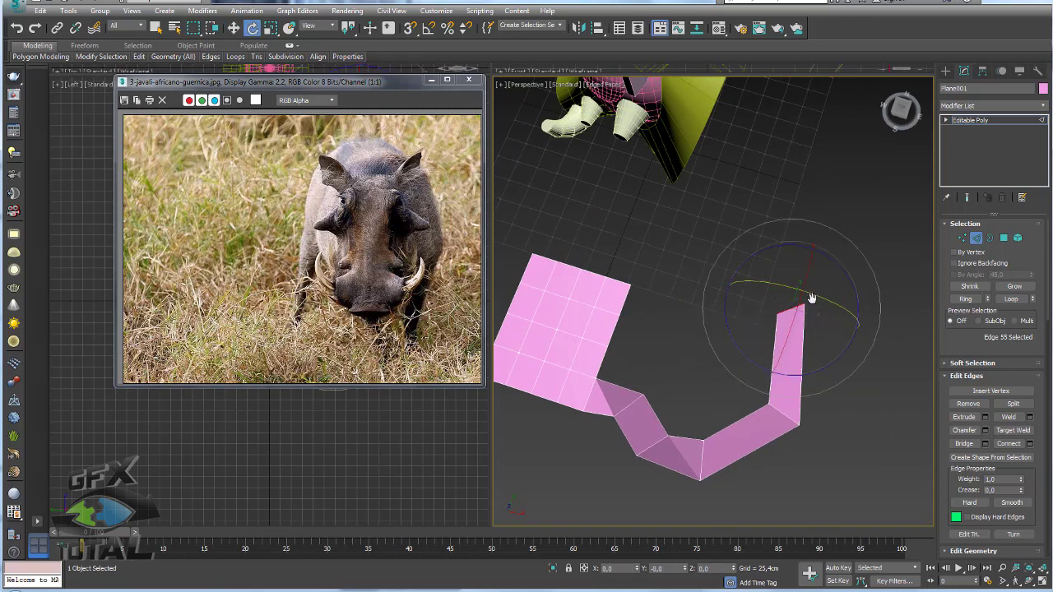
pyautogui.press('w')
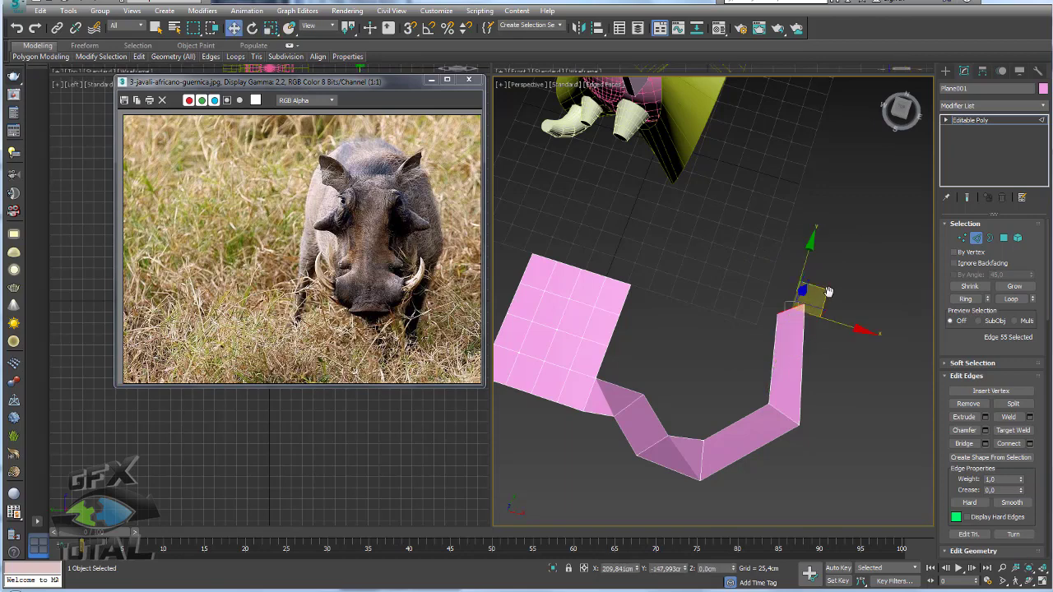
# Step: Extrude a final upward segment, tilt its tip right, and Bridge it to the plane's edge
pyautogui.keyDown('alt'); pyautogui.moveTo(668, 337); pyautogui.dragTo(825, 325, button='middle'); pyautogui.keyUp('alt')
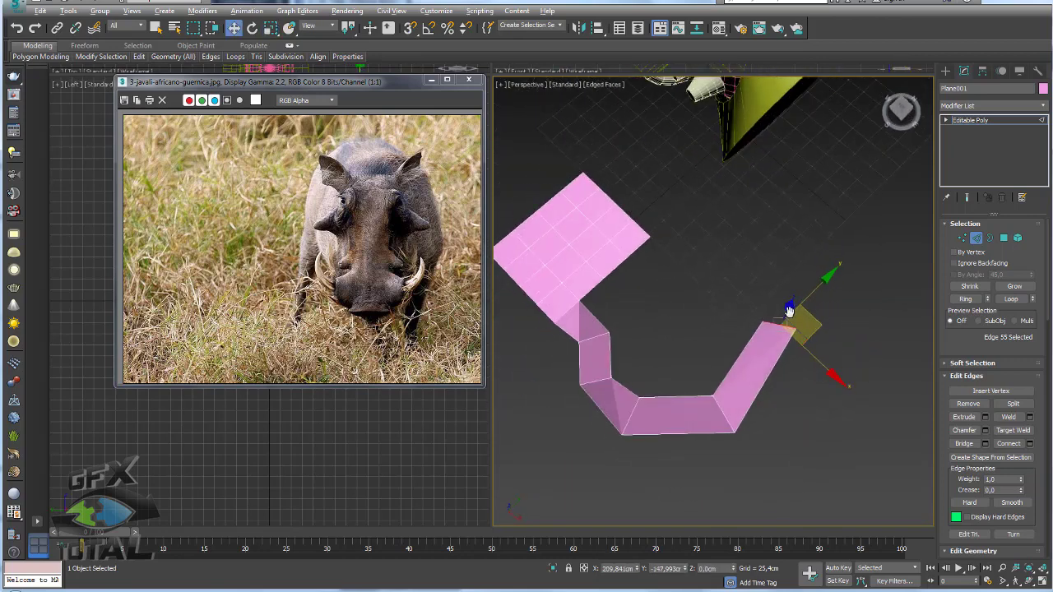
pyautogui.keyDown('shift'); pyautogui.moveTo(825, 324); pyautogui.dragTo(819, 268); pyautogui.keyUp('shift')
pyautogui.press('e')
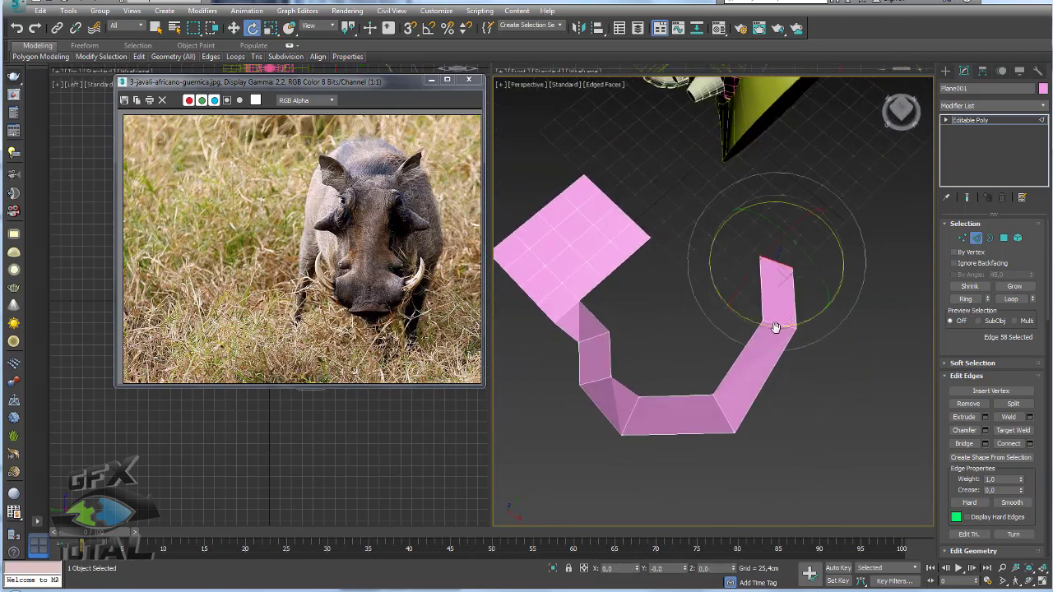
pyautogui.moveTo(781, 332); pyautogui.dragTo(799, 317)
pyautogui.keyDown('ctrl'); pyautogui.click(646, 245); pyautogui.keyUp('ctrl')
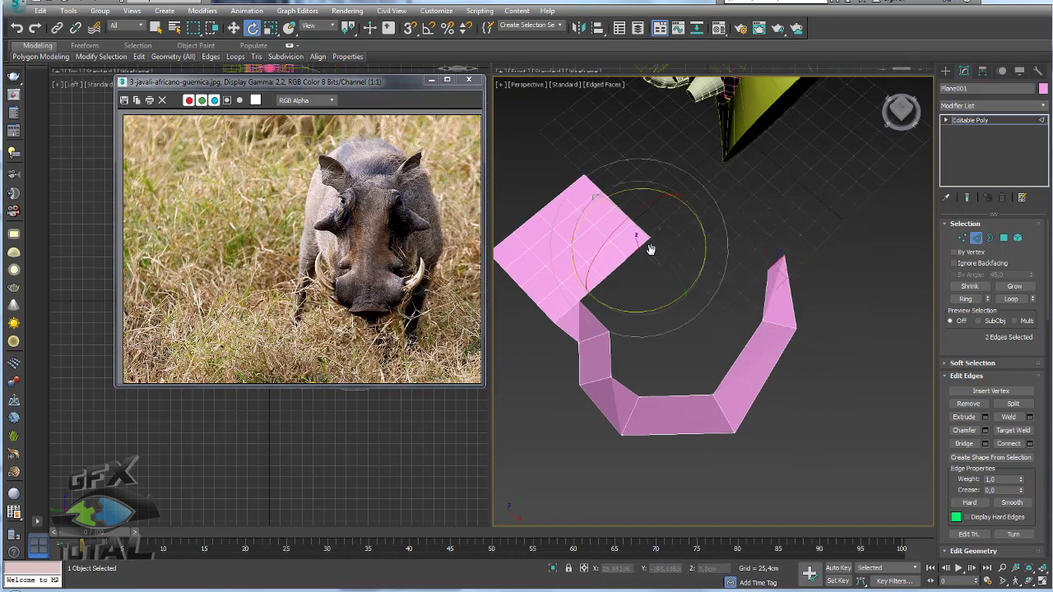
pyautogui.scroll(-2, 952, 351)
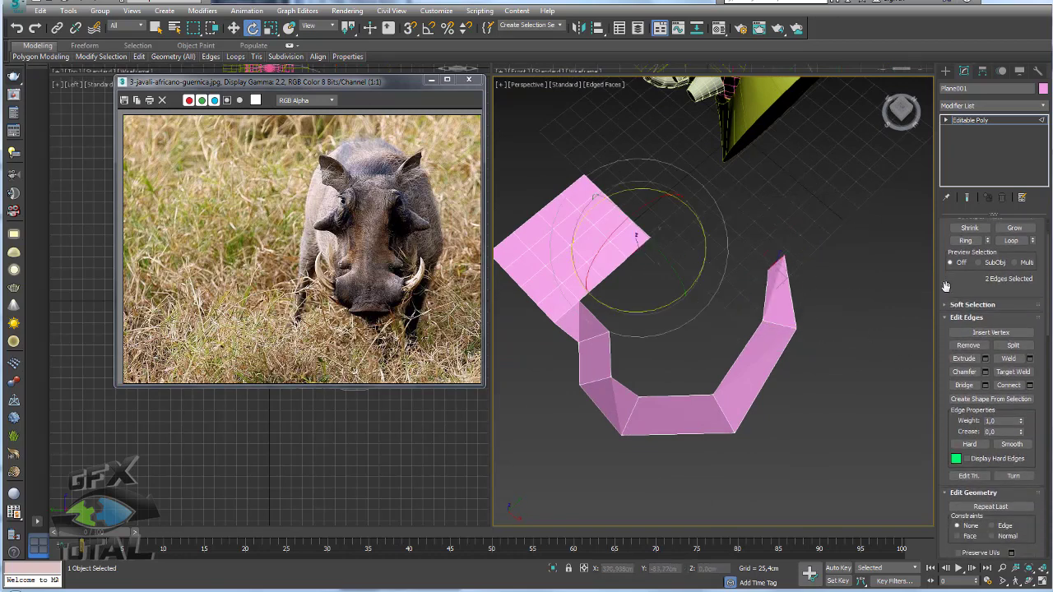
pyautogui.scroll(-1, 954, 346)
pyautogui.click(964, 339)
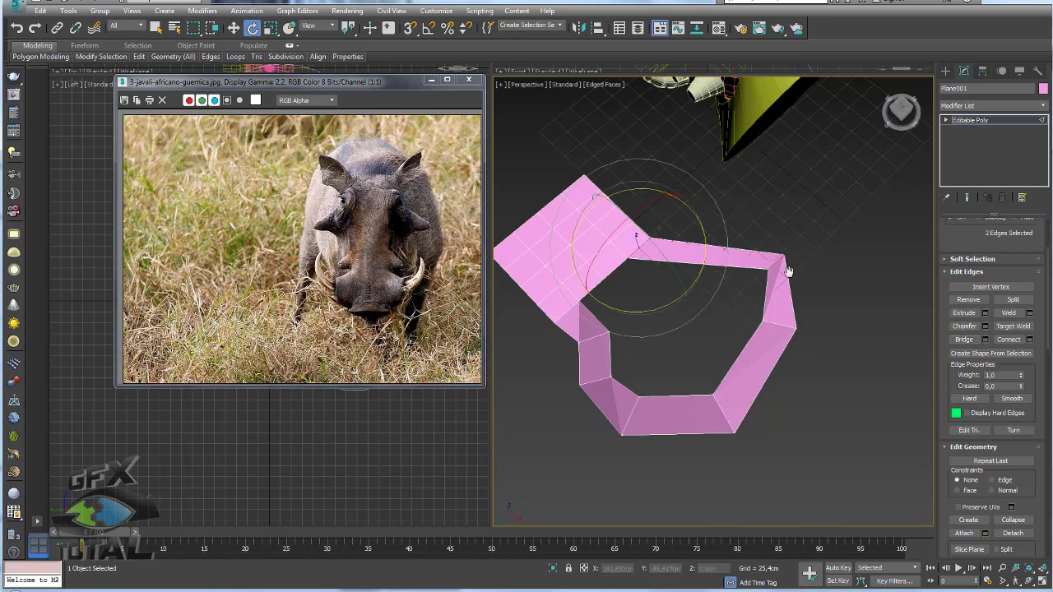
# Step: Orbit around the closed ring to inspect the new bridge
pyautogui.moveTo(647, 250)
pyautogui.keyDown('alt'); pyautogui.mouseDown(button='middle')
pyautogui.moveTo(726, 258)
pyautogui.moveTo(707, 271)
pyautogui.mouseUp(button='middle'); pyautogui.keyUp('alt')
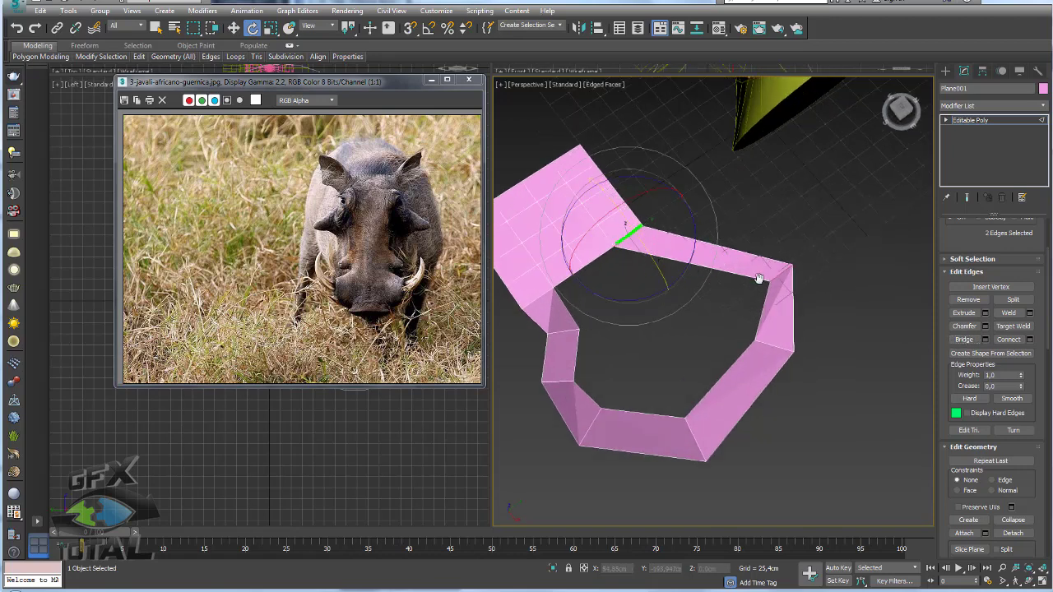
pyautogui.moveTo(781, 268); pyautogui.dragTo(635, 238)
pyautogui.press('Escape')
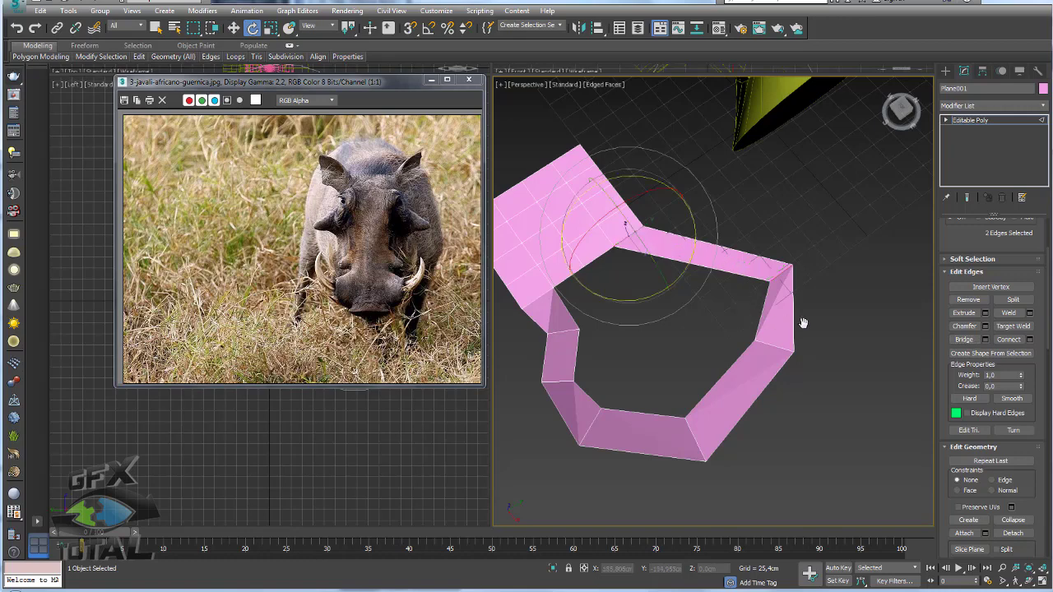
pyautogui.keyDown('alt'); pyautogui.moveTo(780, 350); pyautogui.dragTo(752, 353, button='middle'); pyautogui.keyUp('alt')
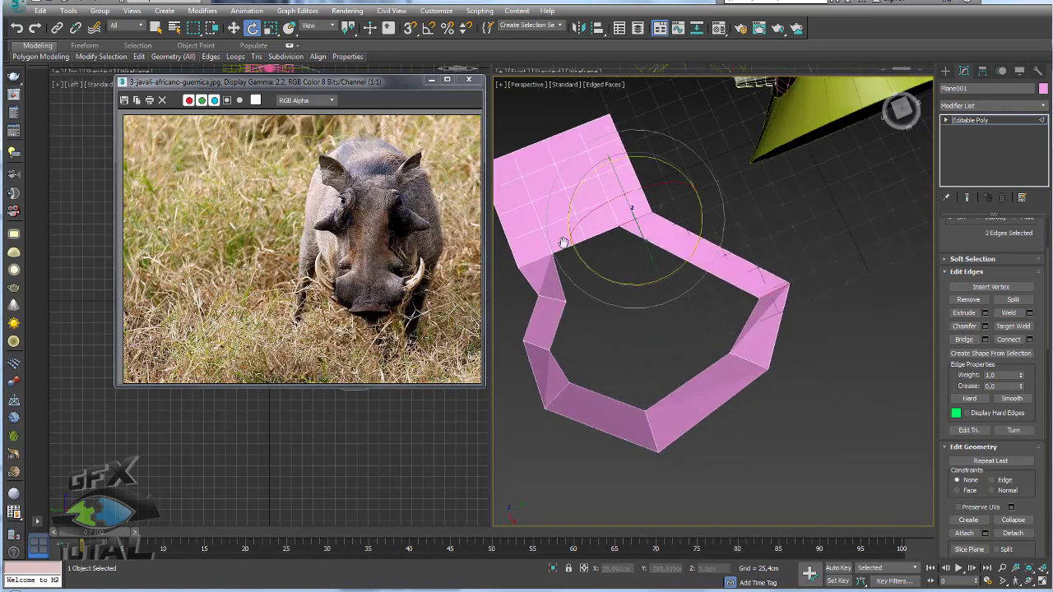
pyautogui.moveTo(650, 404); pyautogui.dragTo(679, 402, button='middle')
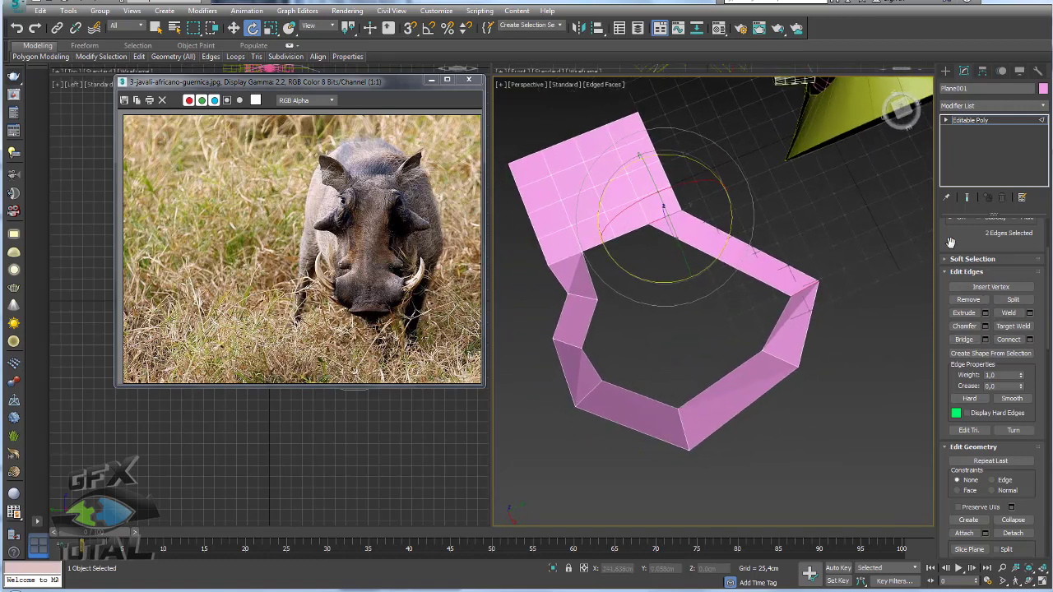
pyautogui.moveTo(950, 243); pyautogui.dragTo(956, 360)
pyautogui.click(990, 237)
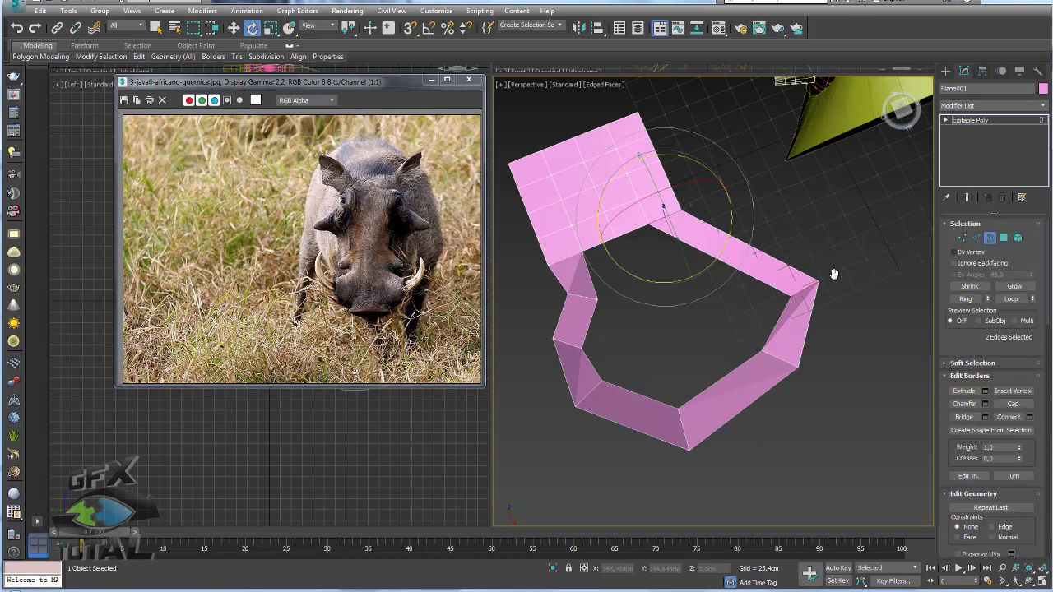
# Step: Select the border around the ring's hole and Cap it with a polygon
pyautogui.click(761, 286)
pyautogui.keyDown('alt'); pyautogui.moveTo(794, 329); pyautogui.dragTo(873, 335, button='middle'); pyautogui.keyUp('alt')
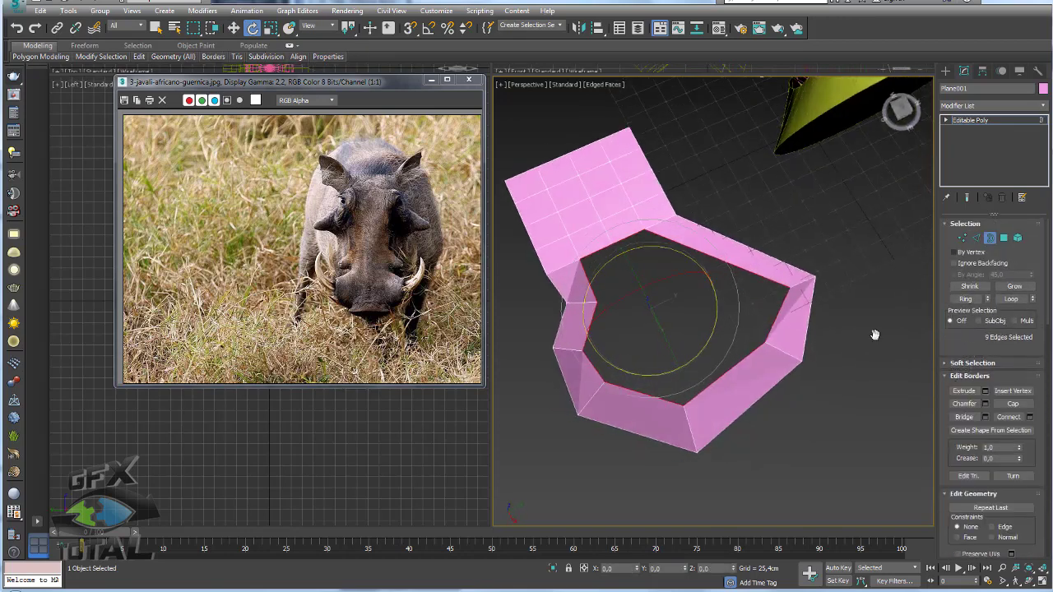
pyautogui.click(1018, 402)
pyautogui.click(962, 238)
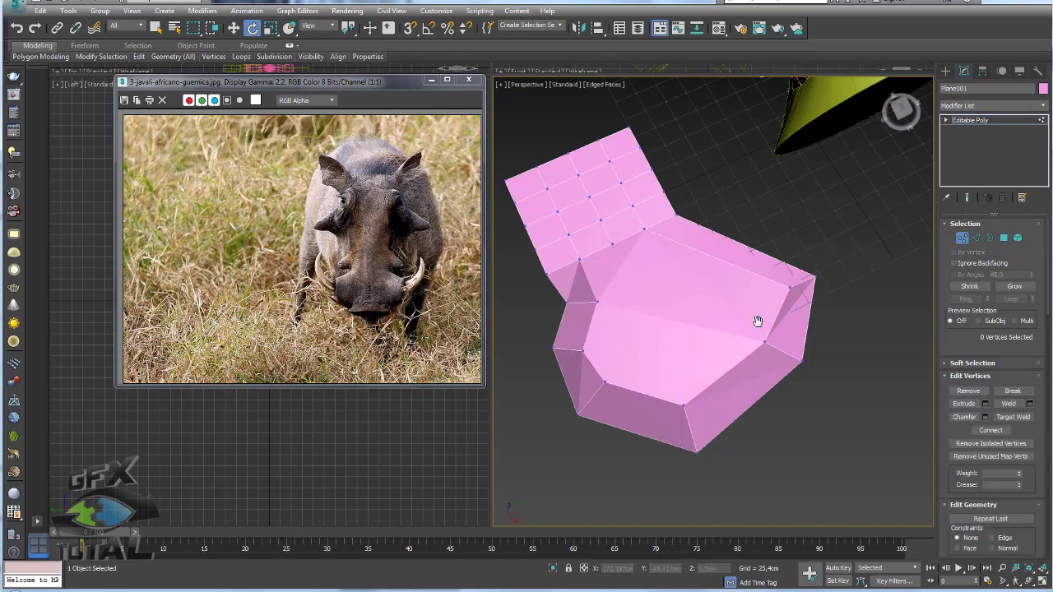
pyautogui.moveTo(757, 322); pyautogui.dragTo(759, 294, button='middle')
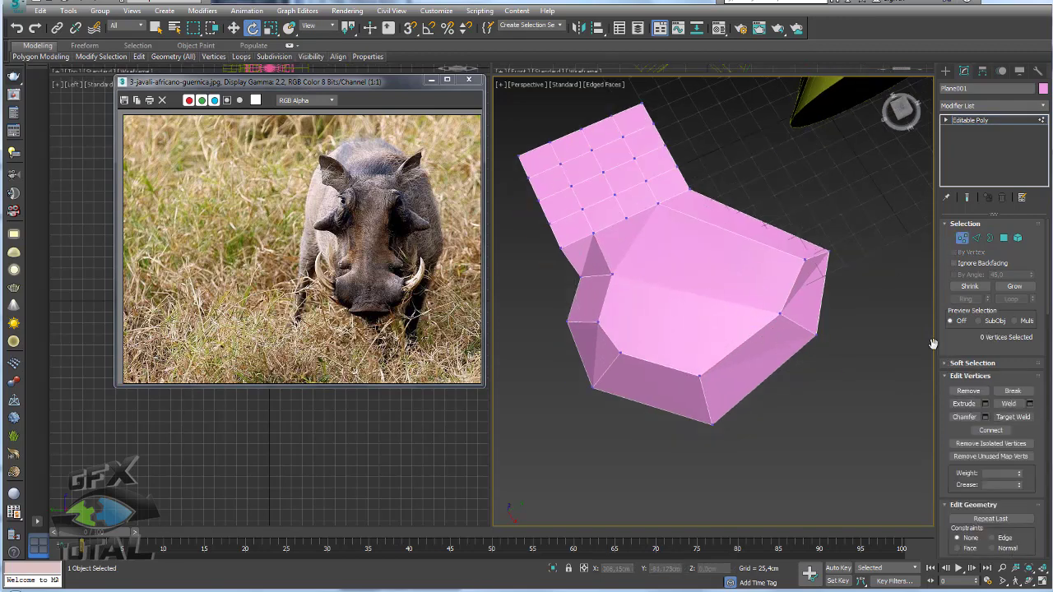
pyautogui.moveTo(929, 346); pyautogui.dragTo(901, 351)
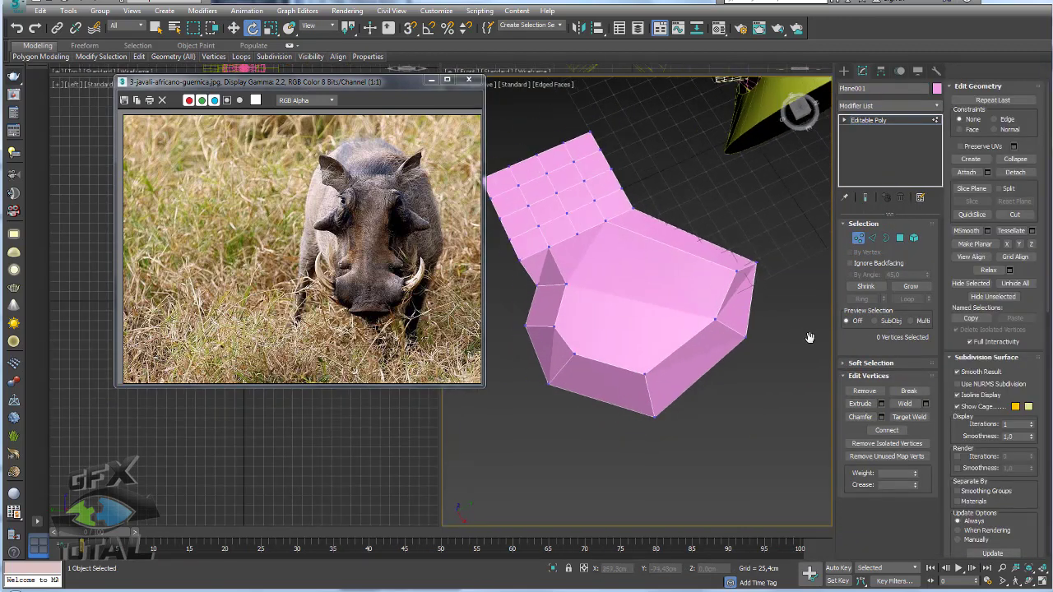
# Step: Cut a new edge from a corner of the cap through a centre vertex to its upper edge
pyautogui.click(1016, 215)
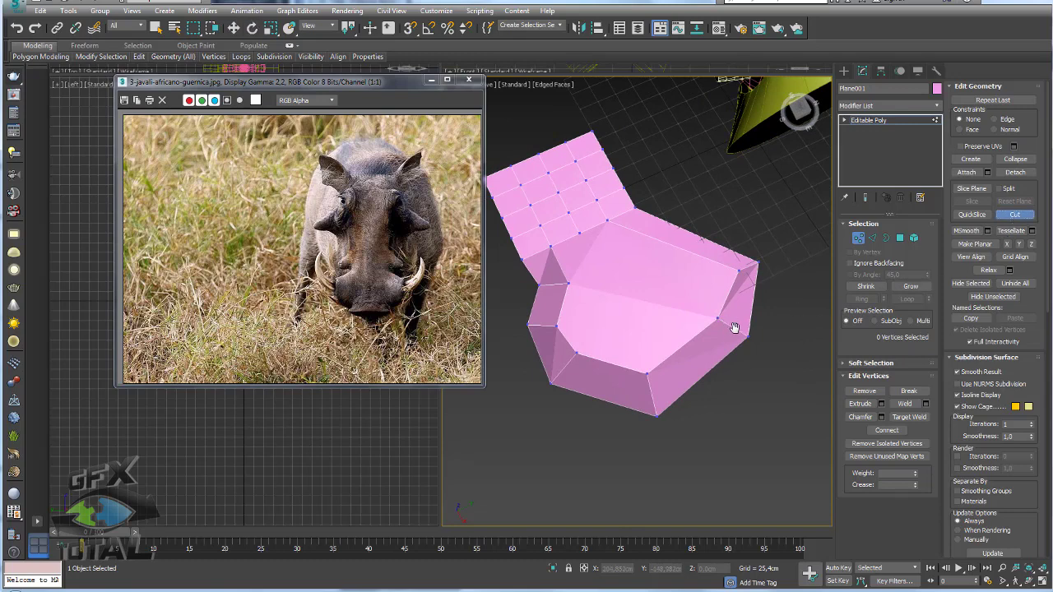
pyautogui.keyDown('alt'); pyautogui.moveTo(728, 335); pyautogui.dragTo(740, 358, button='middle'); pyautogui.keyUp('alt')
pyautogui.rightClick(744, 364)
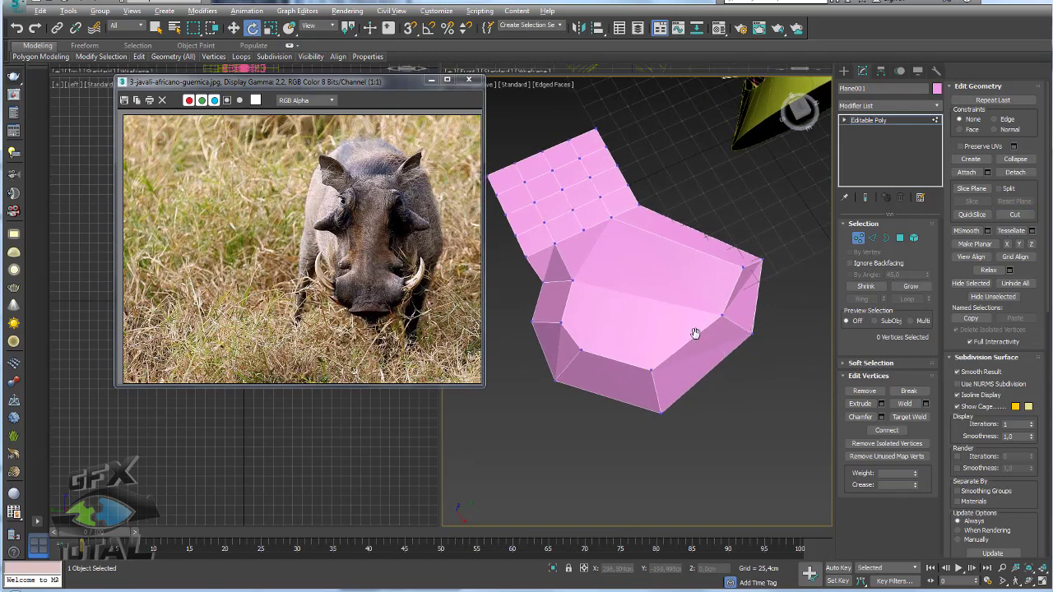
pyautogui.hotkey('alt', 'c')
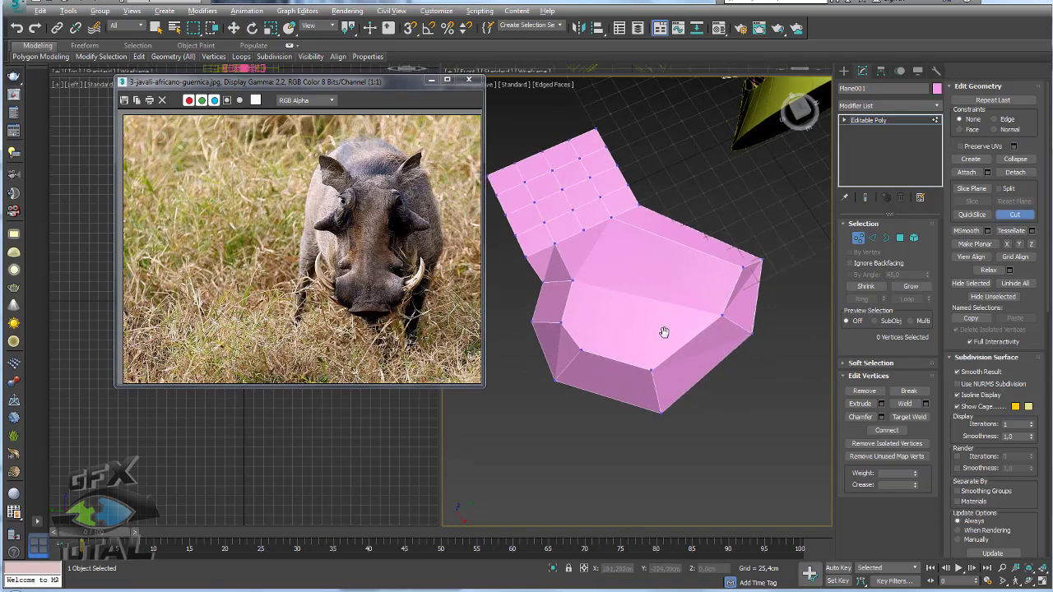
pyautogui.click(582, 350)
pyautogui.click(632, 305)
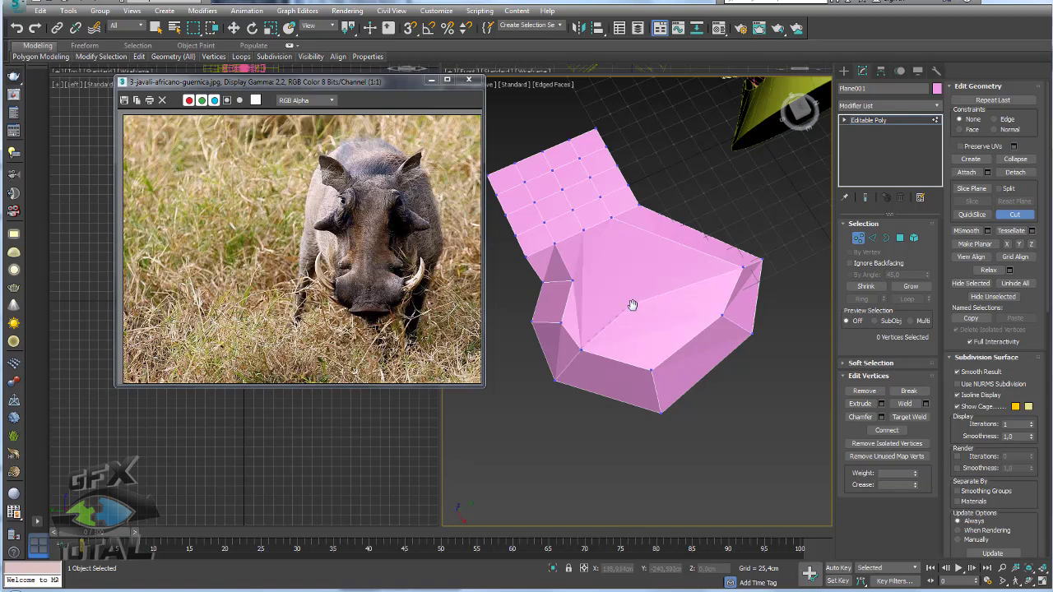
pyautogui.click(679, 245)
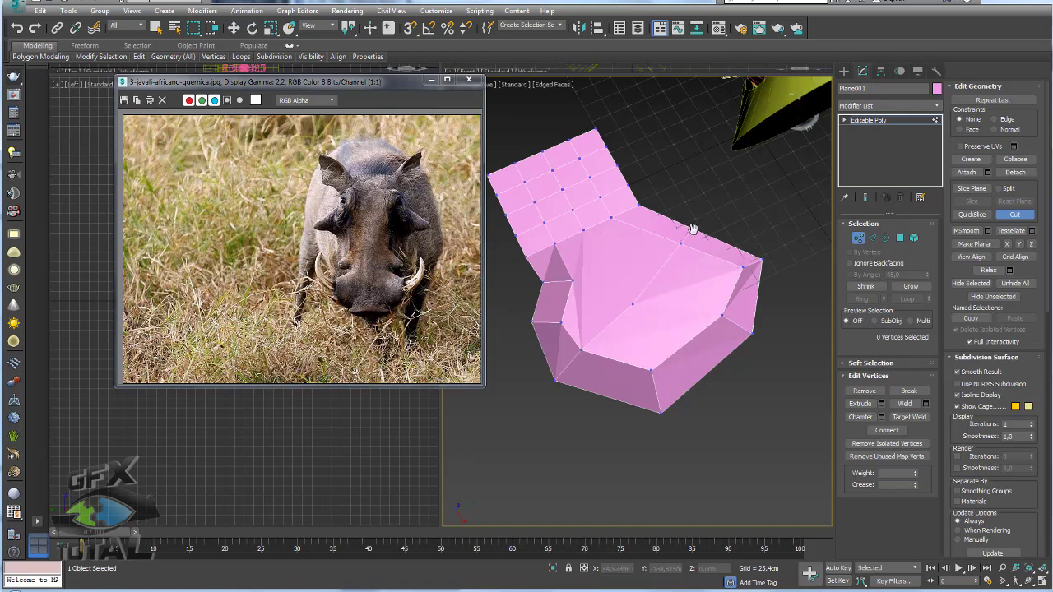
# Step: Cut more edges from the right and left vertices through the centre and across the upper face
pyautogui.click(721, 316)
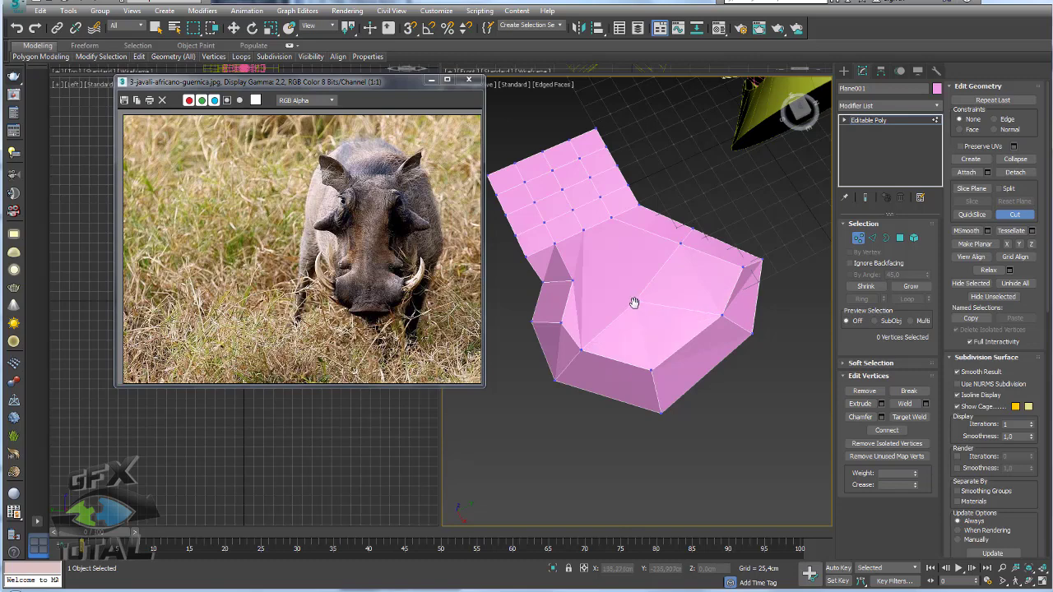
pyautogui.click(632, 304)
pyautogui.click(570, 281)
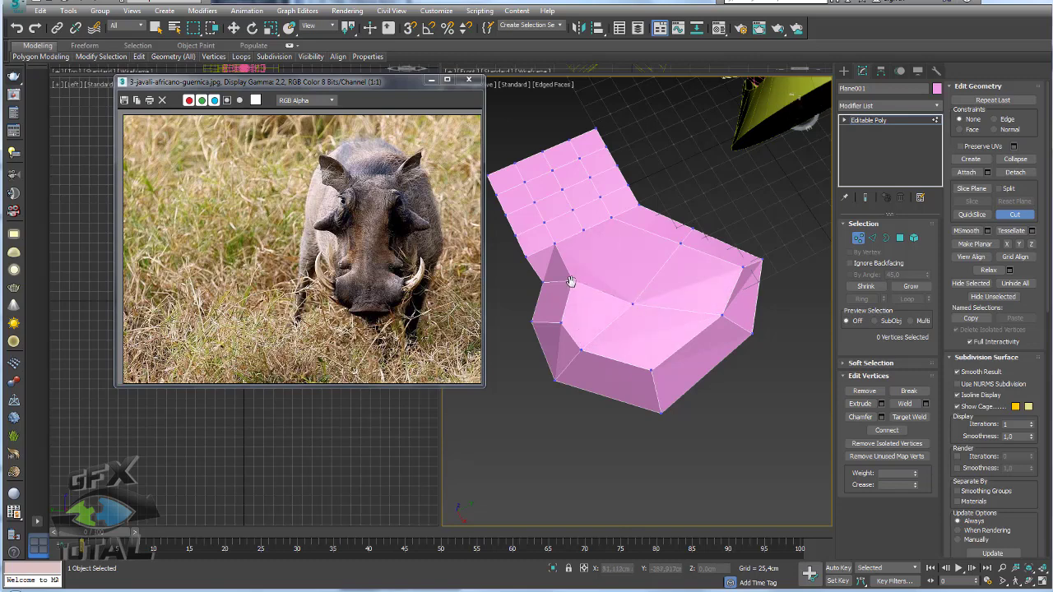
pyautogui.click(644, 230)
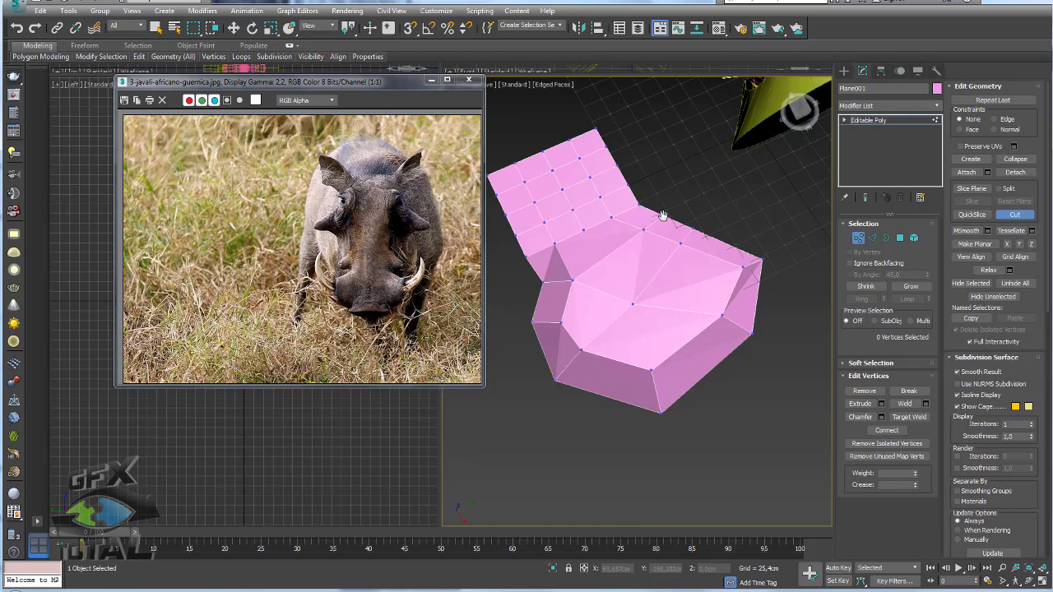
pyautogui.click(583, 231)
pyautogui.click(659, 270)
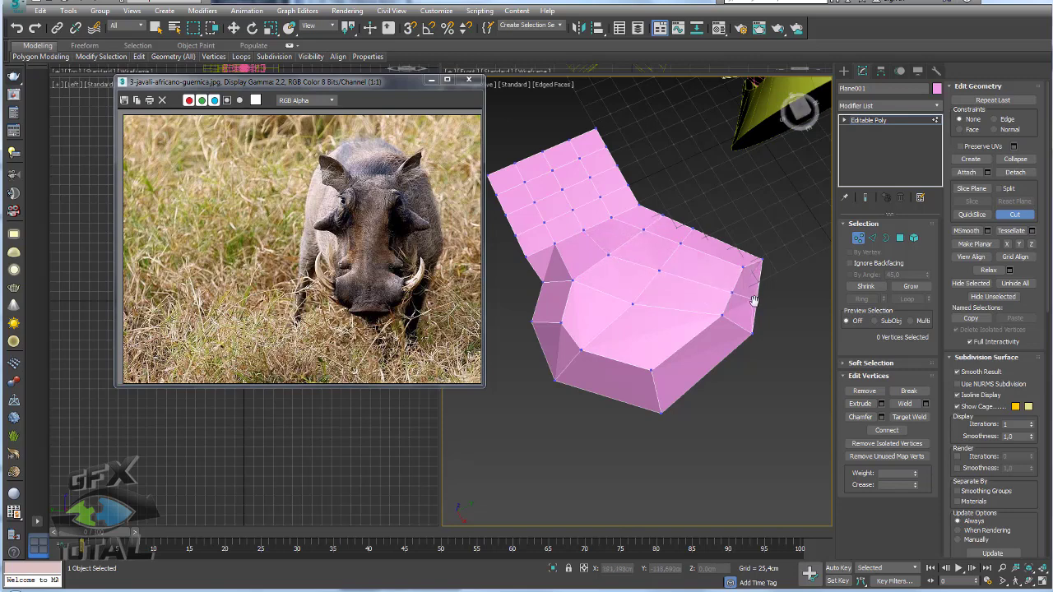
pyautogui.moveTo(759, 295)
pyautogui.keyDown('alt'); pyautogui.mouseDown(button='middle')
pyautogui.moveTo(701, 301)
pyautogui.moveTo(779, 368)
pyautogui.mouseUp(button='middle'); pyautogui.keyUp('alt')
# Step: Exit Cut, return to object level and add a TurboSmooth modifier to Plane001
pyautogui.press('e')
pyautogui.click(869, 120)
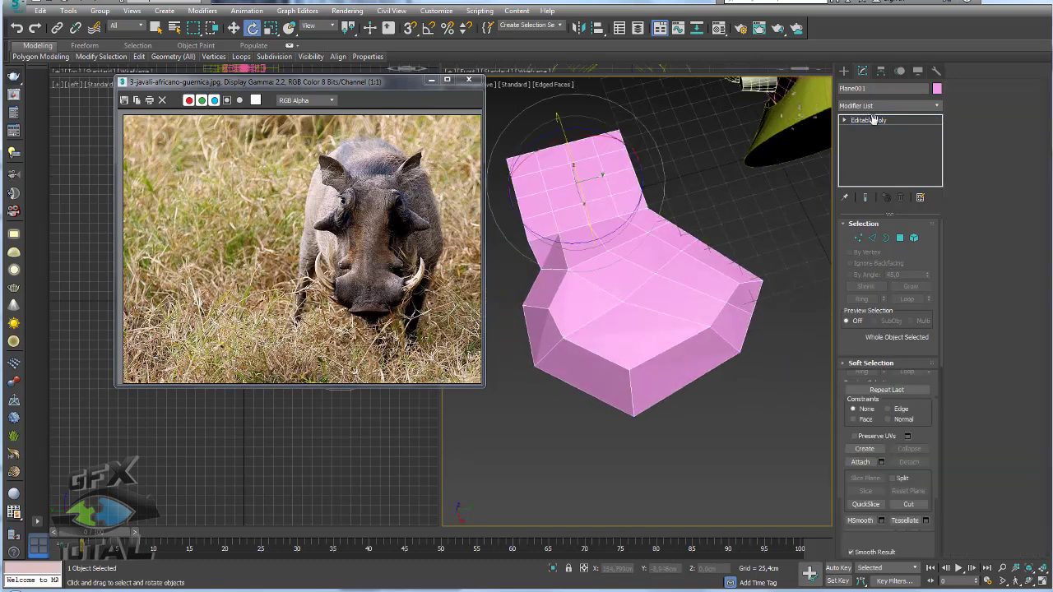
pyautogui.click(937, 106)
pyautogui.scroll(-10, 888, 329)
pyautogui.scroll(-5, 884, 370)
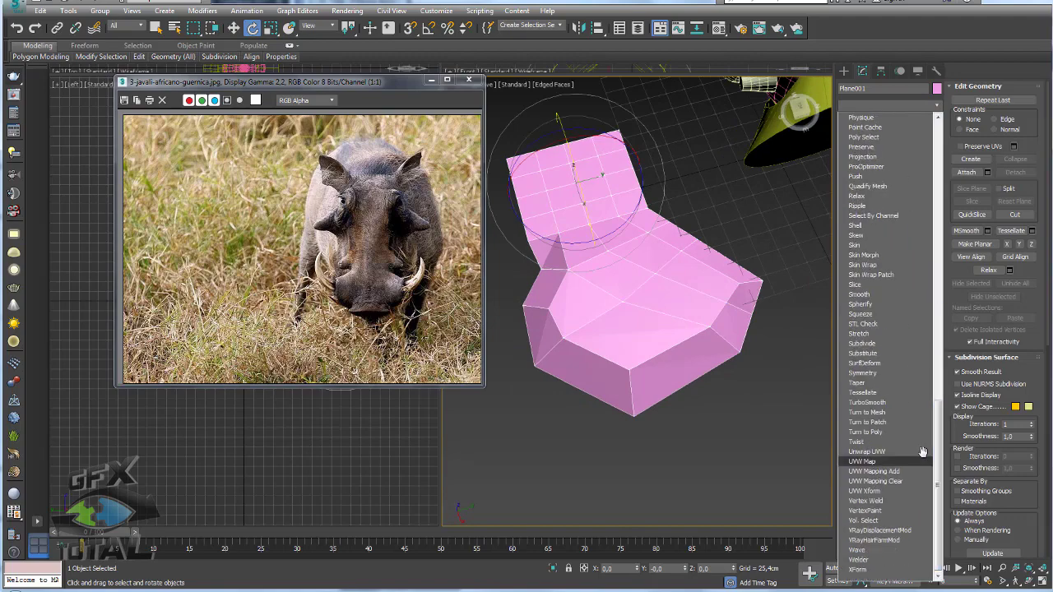
pyautogui.click(886, 399)
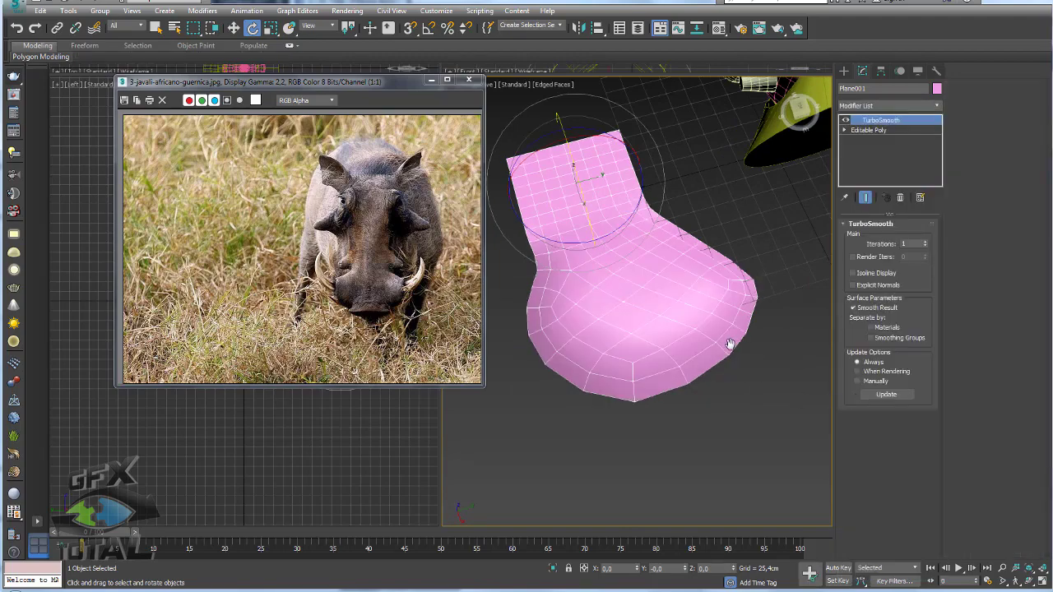
pyautogui.moveTo(729, 343)
pyautogui.keyDown('alt'); pyautogui.mouseDown(button='middle')
pyautogui.moveTo(729, 404)
pyautogui.moveTo(504, 240)
pyautogui.mouseUp(button='middle'); pyautogui.keyUp('alt')
pyautogui.scroll(1, 689, 282)
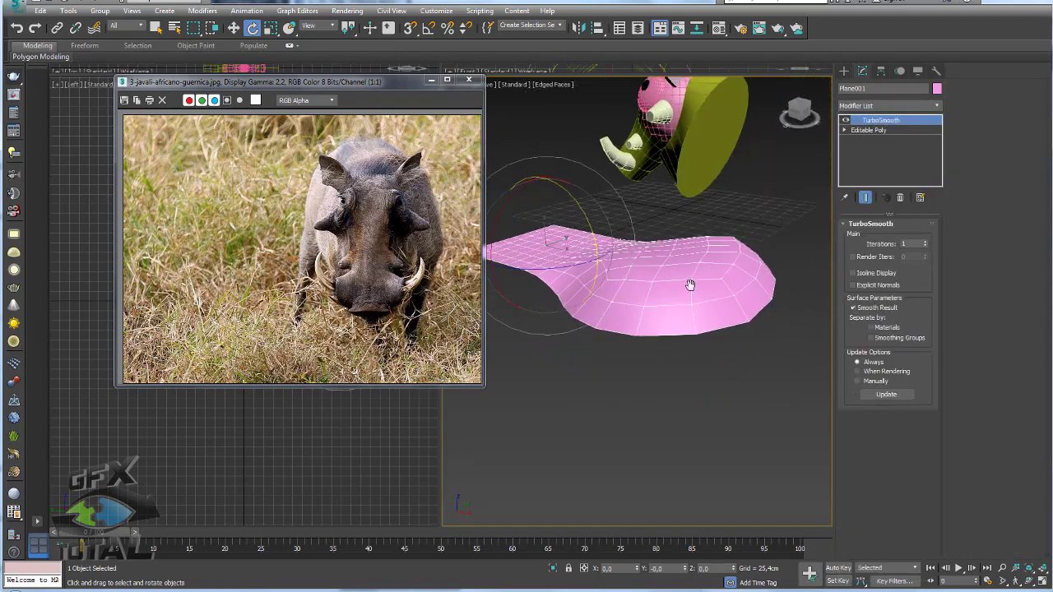
pyautogui.scroll(2, 708, 316)
pyautogui.scroll(3, 709, 337)
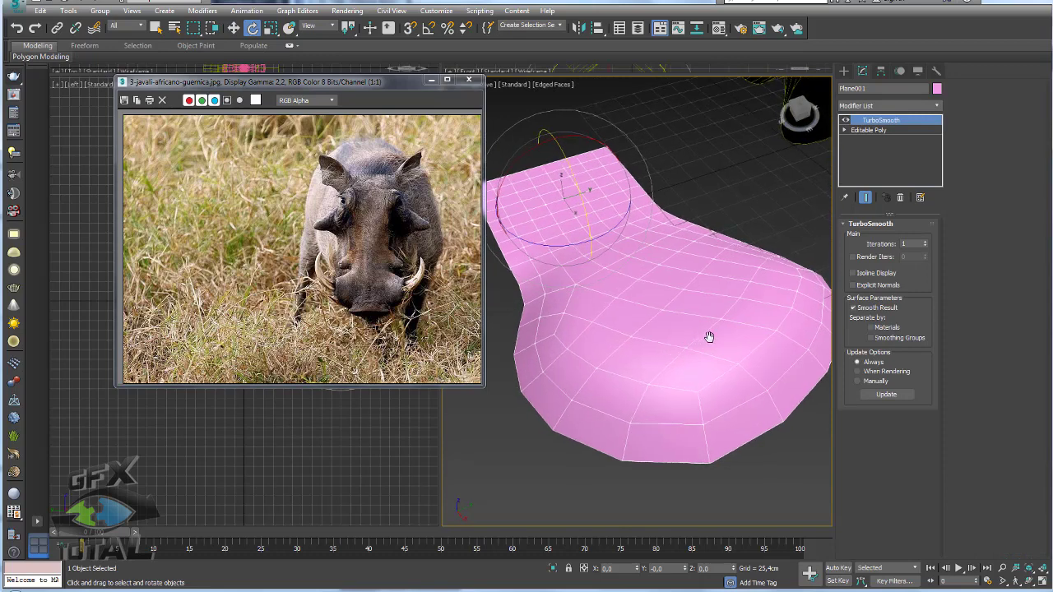
# Step: Set TurboSmooth Iterations to 2 and toggle Isoline Display on, then off
pyautogui.click(925, 240)
pyautogui.keyDown('alt'); pyautogui.moveTo(779, 309); pyautogui.dragTo(742, 308, button='middle'); pyautogui.keyUp('alt')
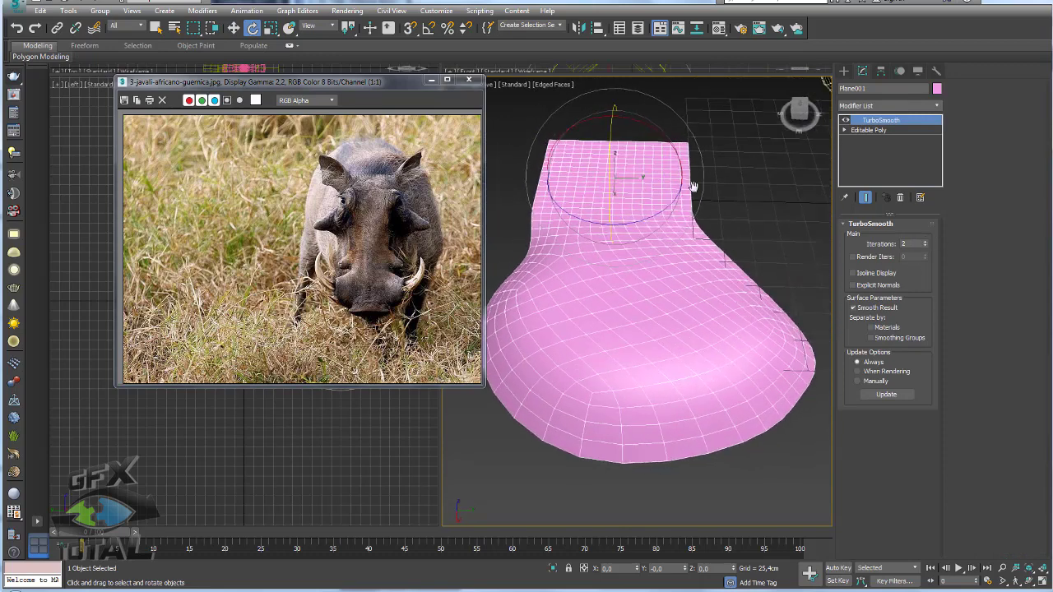
pyautogui.scroll(-2, 540, 324)
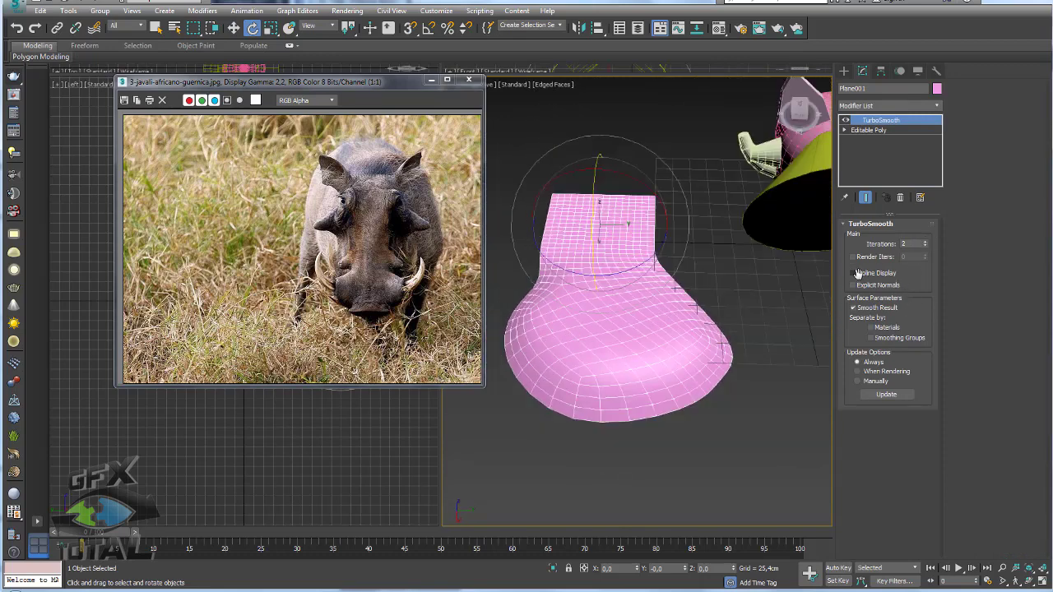
pyautogui.click(853, 272)
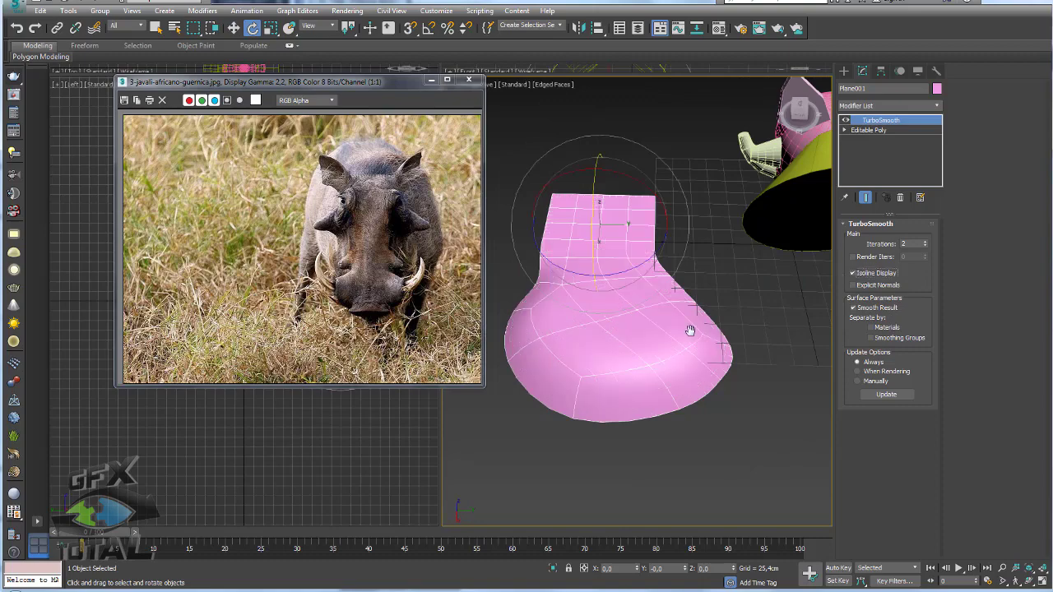
pyautogui.moveTo(689, 329)
pyautogui.keyDown('alt'); pyautogui.mouseDown(button='middle')
pyautogui.moveTo(634, 370)
pyautogui.moveTo(651, 324)
pyautogui.moveTo(724, 302)
pyautogui.moveTo(707, 343)
pyautogui.moveTo(666, 343)
pyautogui.mouseUp(button='middle'); pyautogui.keyUp('alt')
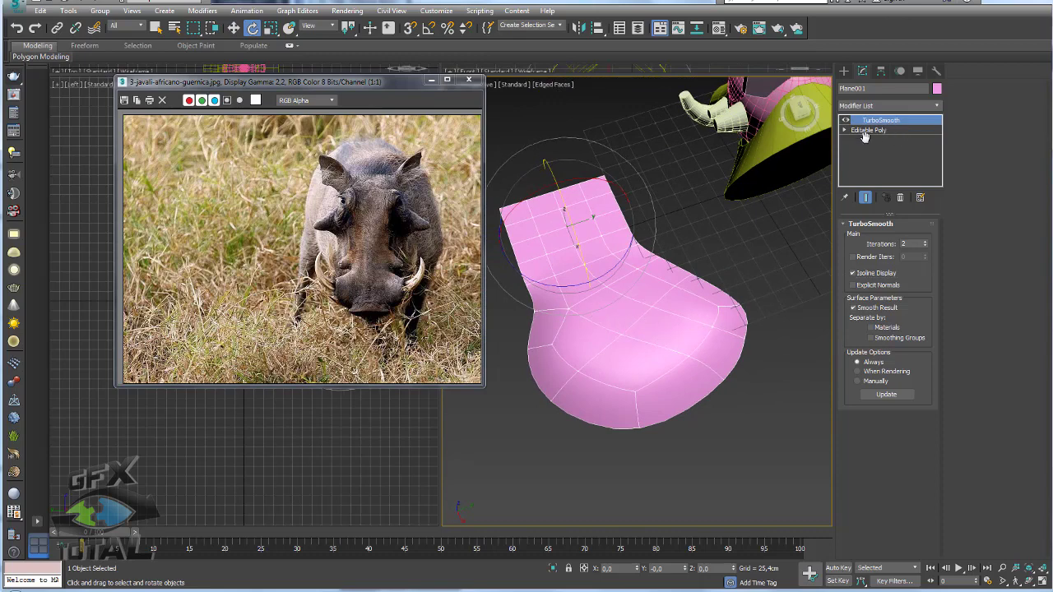
pyautogui.scroll(3, 647, 334)
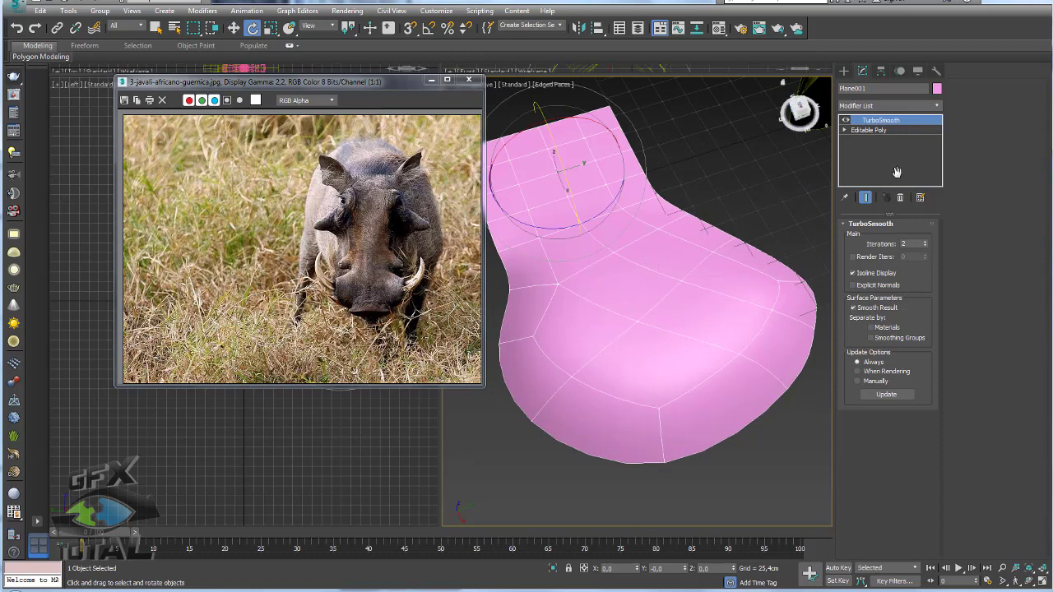
pyautogui.click(854, 273)
pyautogui.moveTo(733, 321)
pyautogui.keyDown('alt'); pyautogui.mouseDown(button='middle')
pyautogui.moveTo(724, 305)
pyautogui.moveTo(853, 273)
pyautogui.mouseUp(button='middle'); pyautogui.keyUp('alt')
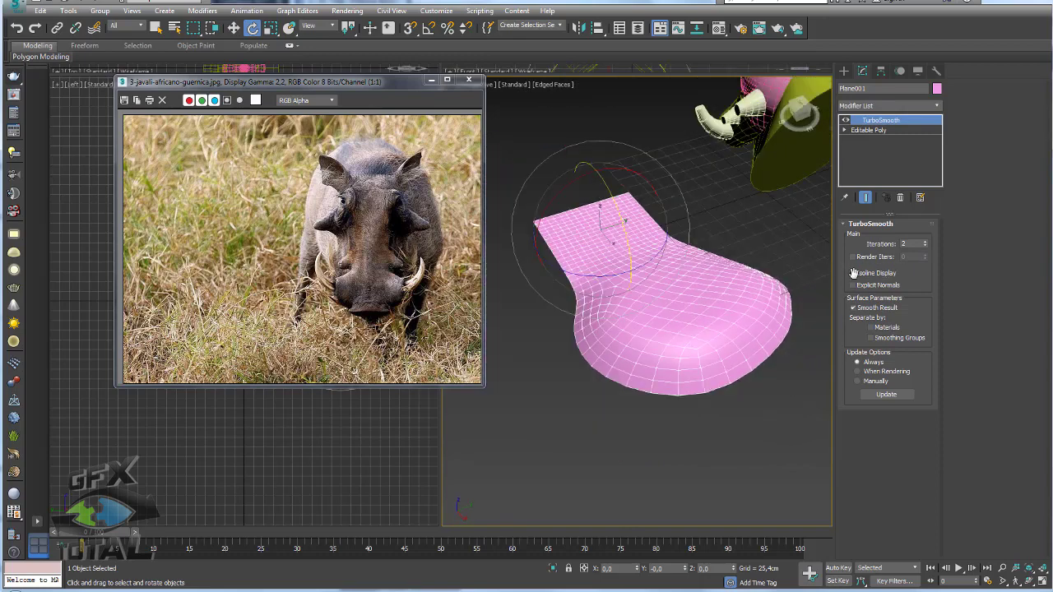
# Step: Shift-drag a clone of the smoothed plane to the side as Plane002
pyautogui.click(853, 273)
pyautogui.keyDown('alt'); pyautogui.moveTo(764, 305); pyautogui.dragTo(724, 252, button='middle'); pyautogui.keyUp('alt')
pyautogui.press('w')
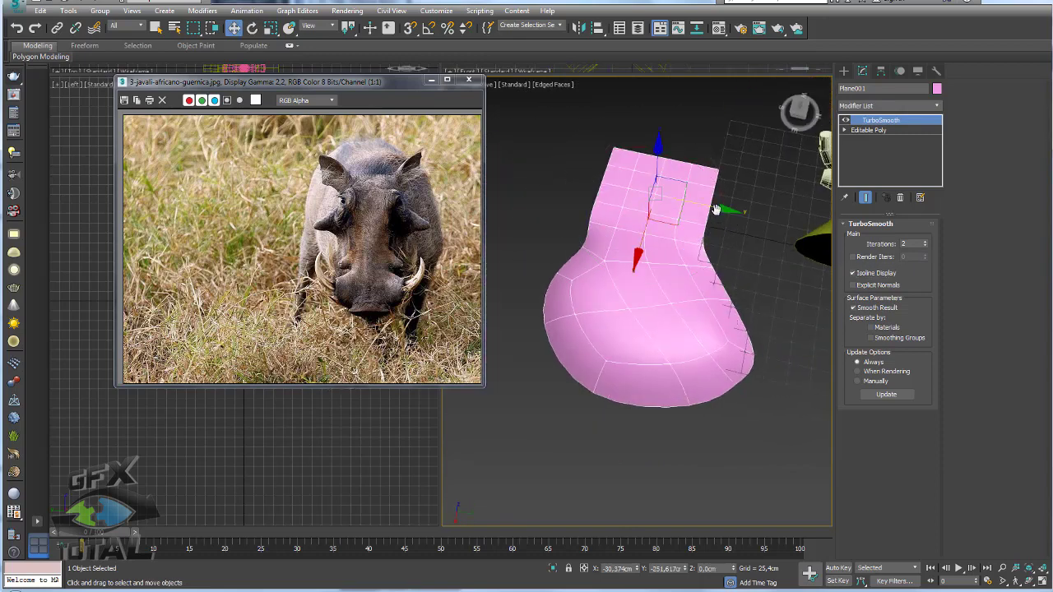
pyautogui.keyDown('shift'); pyautogui.moveTo(724, 252); pyautogui.dragTo(594, 250); pyautogui.keyUp('shift')
pyautogui.click(528, 344)
pyautogui.keyDown('alt'); pyautogui.moveTo(554, 305); pyautogui.dragTo(723, 358, button='middle'); pyautogui.keyUp('alt')
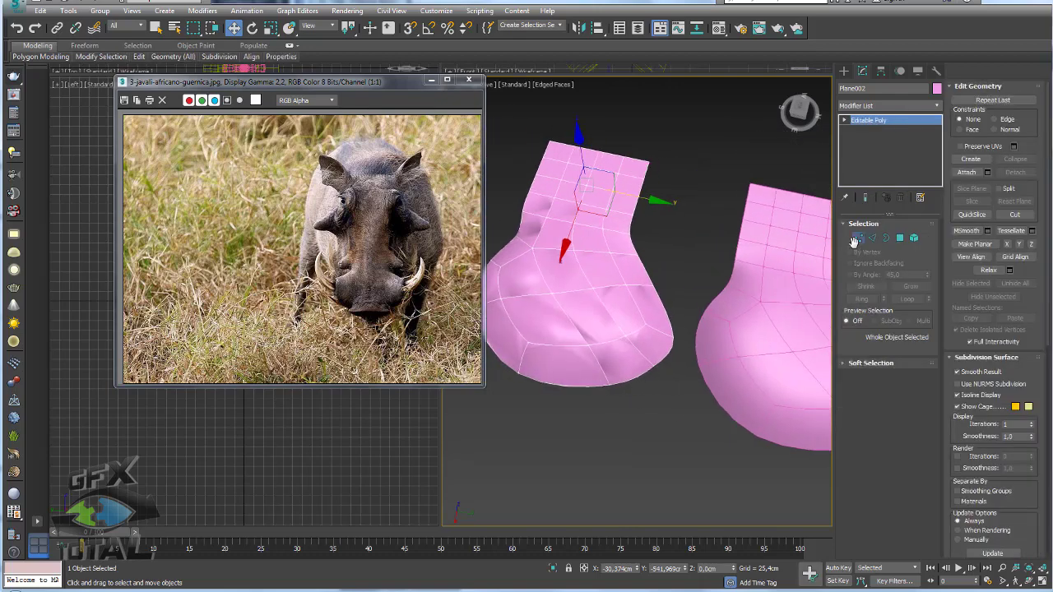
# Step: Select all of the copy's vertices to inspect them, then restore the dense wireframe
pyautogui.click(858, 237)
pyautogui.moveTo(682, 176); pyautogui.dragTo(501, 404)
pyautogui.scroll(5, 686, 430)
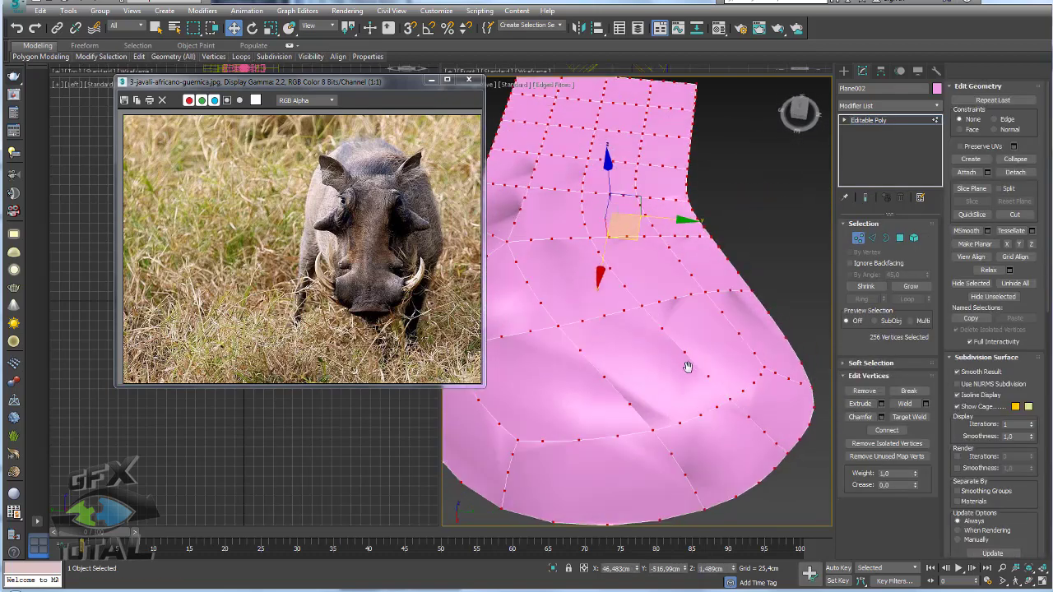
pyautogui.click(879, 122)
pyautogui.scroll(-5, 672, 216)
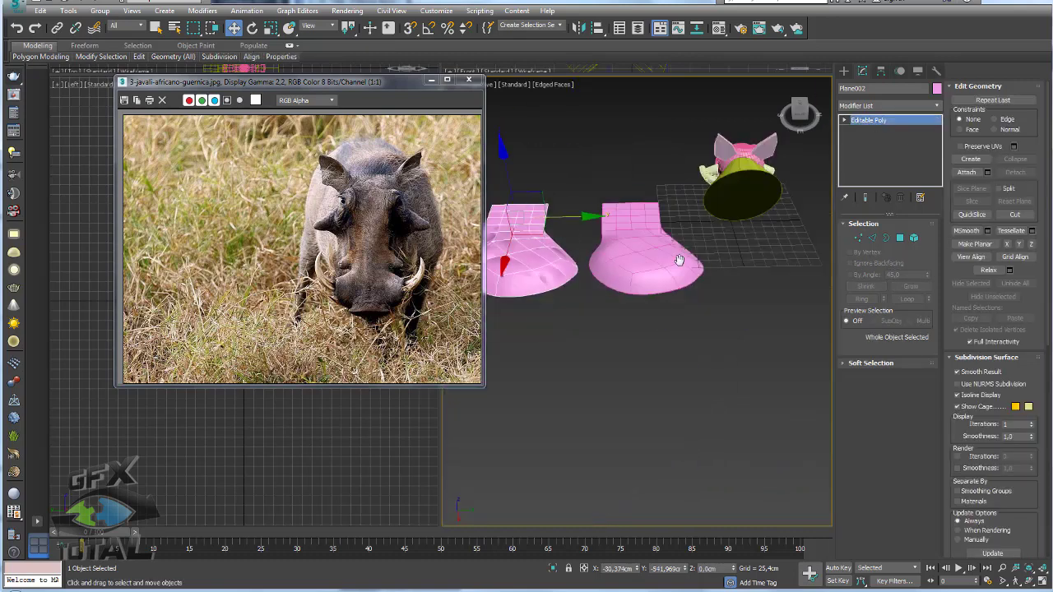
pyautogui.click(854, 274)
pyautogui.keyDown('alt'); pyautogui.moveTo(687, 226); pyautogui.dragTo(673, 241, button='middle'); pyautogui.keyUp('alt')
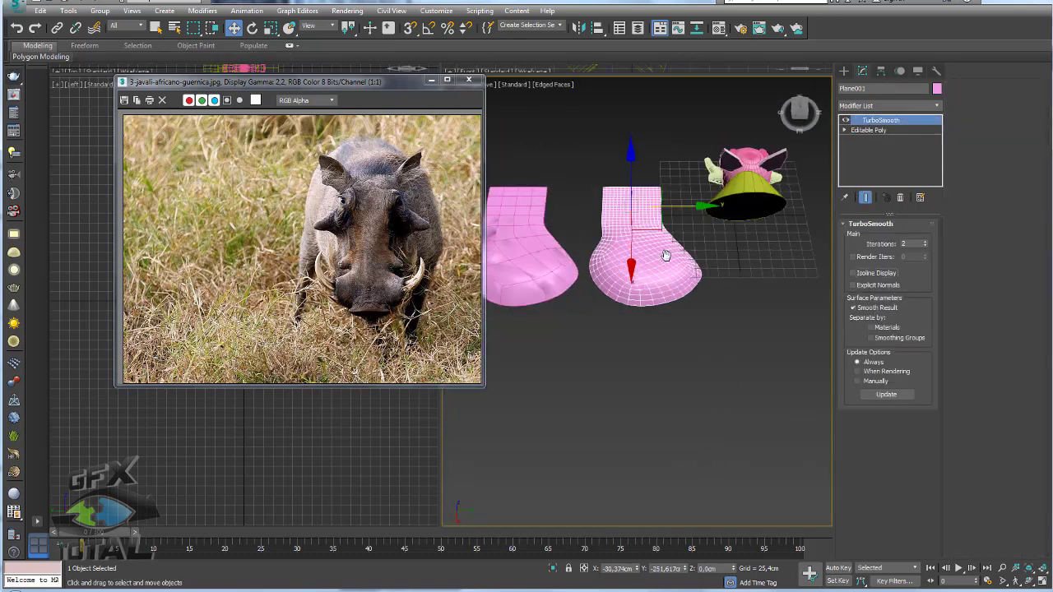
# Step: Collapse Plane001's TurboSmooth into an Editable Poly and select all its vertices
pyautogui.press('1')
pyautogui.moveTo(576, 247); pyautogui.dragTo(716, 305)
pyautogui.moveTo(708, 321)
pyautogui.keyDown('alt'); pyautogui.mouseDown(button='middle')
pyautogui.moveTo(692, 340)
pyautogui.moveTo(650, 321)
pyautogui.mouseUp(button='middle'); pyautogui.keyUp('alt')
pyautogui.hotkey('ctrl', 'pageup')
pyautogui.scroll(3, 758, 335)
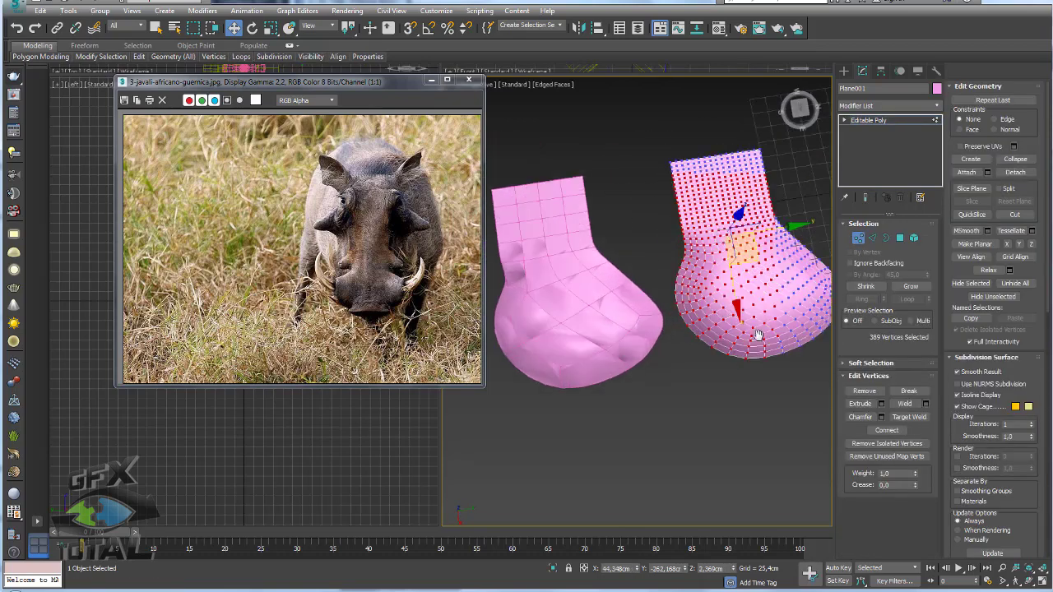
pyautogui.click(882, 120)
# Step: Delete the Plane002 copy and reselect Plane001
pyautogui.moveTo(740, 313)
pyautogui.keyDown('alt'); pyautogui.mouseDown(button='middle')
pyautogui.moveTo(729, 345)
pyautogui.moveTo(611, 289)
pyautogui.mouseUp(button='middle'); pyautogui.keyUp('alt')
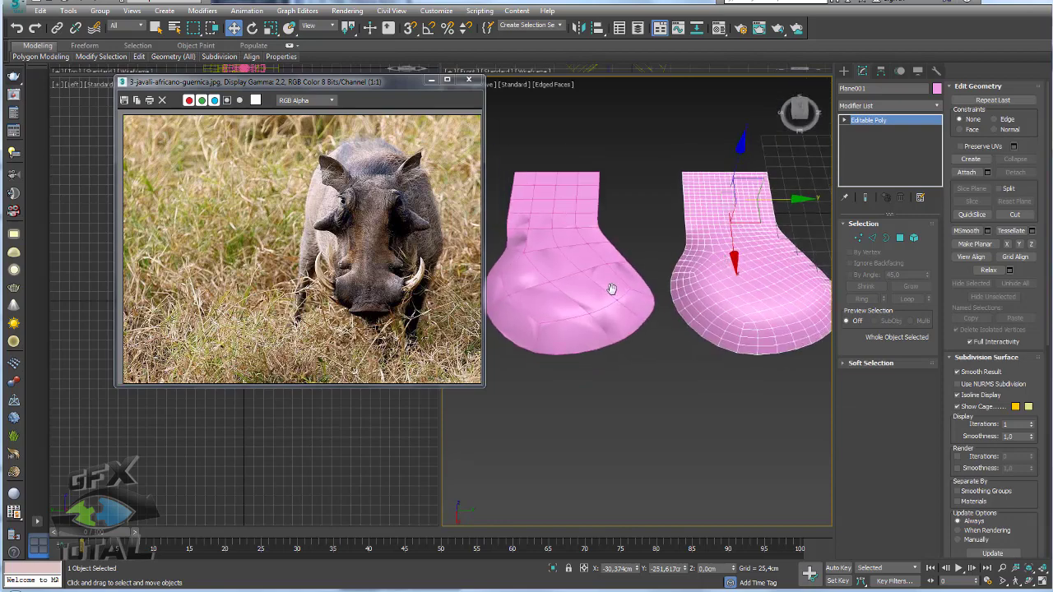
pyautogui.click(601, 288)
pyautogui.press('Delete')
pyautogui.click(743, 284)
pyautogui.moveTo(759, 302)
pyautogui.keyDown('alt'); pyautogui.mouseDown(button='middle')
pyautogui.moveTo(667, 299)
pyautogui.moveTo(738, 313)
pyautogui.moveTo(790, 298)
pyautogui.moveTo(694, 305)
pyautogui.moveTo(766, 331)
pyautogui.mouseUp(button='middle'); pyautogui.keyUp('alt')
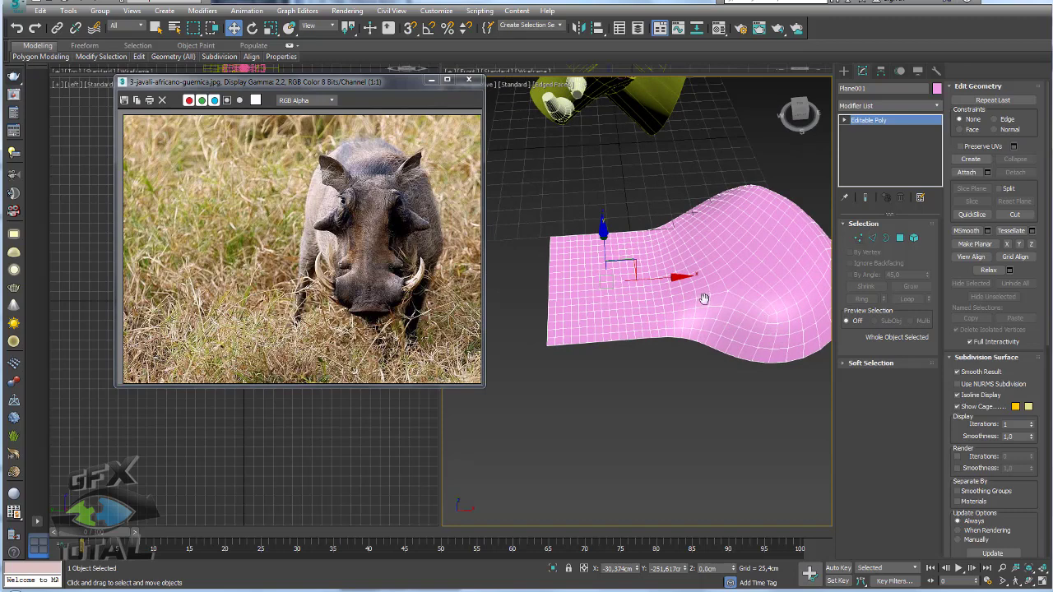
pyautogui.keyDown('alt'); pyautogui.moveTo(701, 298); pyautogui.dragTo(701, 339, button='middle'); pyautogui.keyUp('alt')
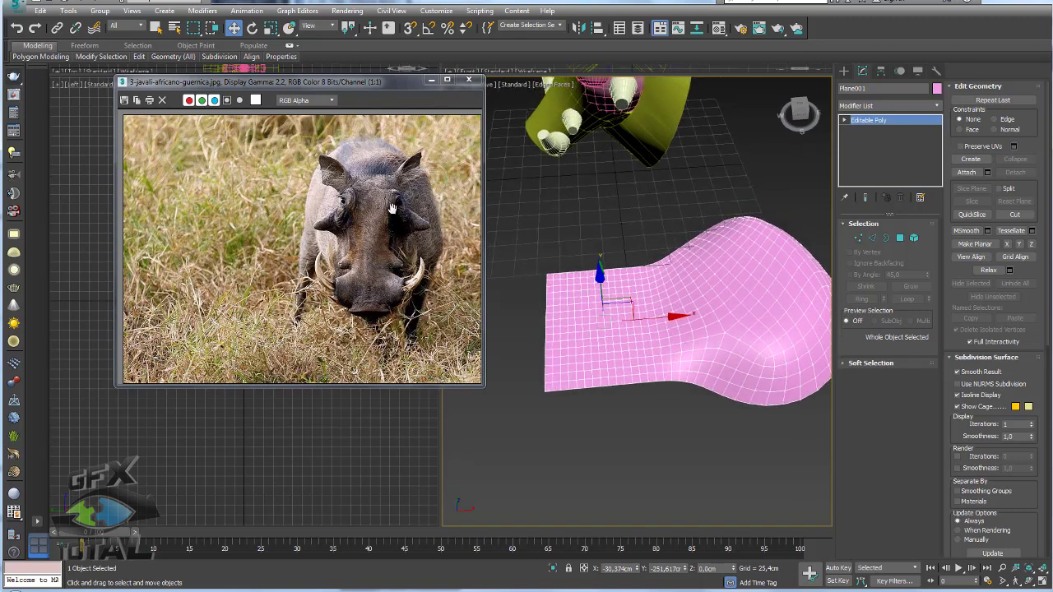
pyautogui.moveTo(371, 174); pyautogui.dragTo(367, 318)
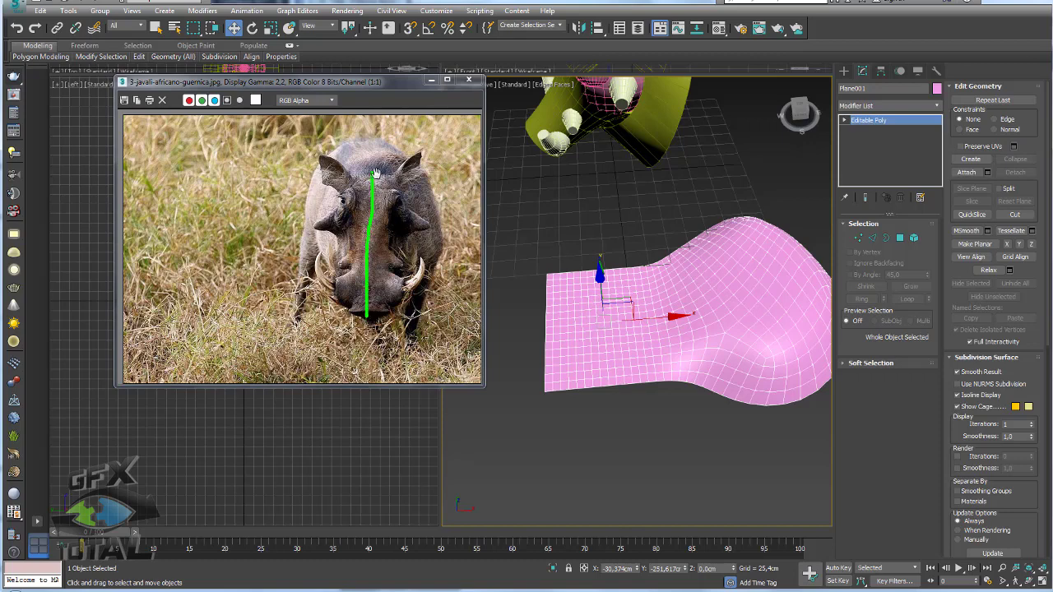
pyautogui.moveTo(375, 175); pyautogui.dragTo(370, 322)
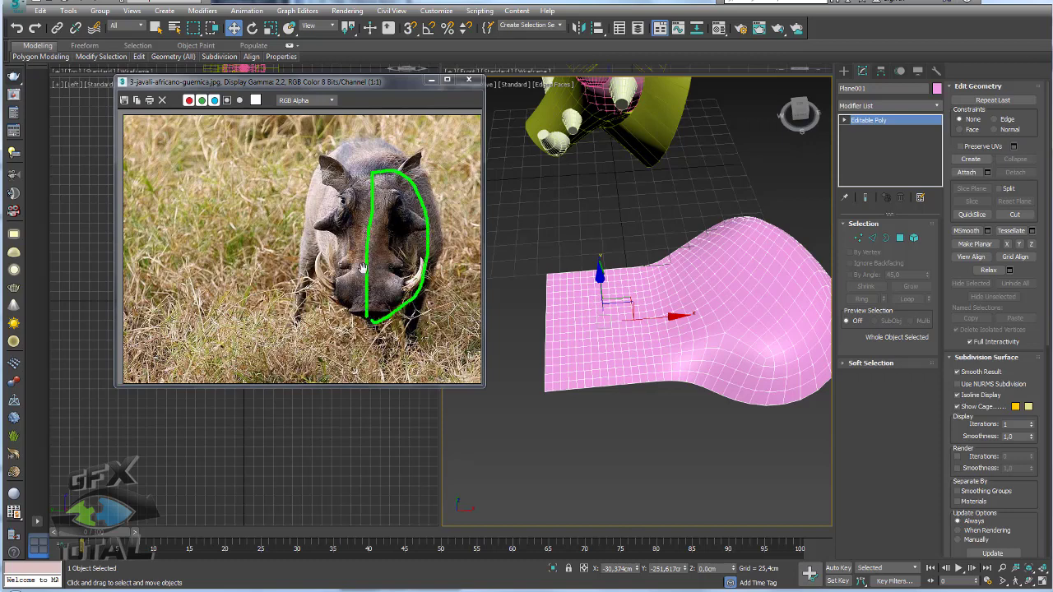
pyautogui.moveTo(370, 173); pyautogui.dragTo(360, 316)
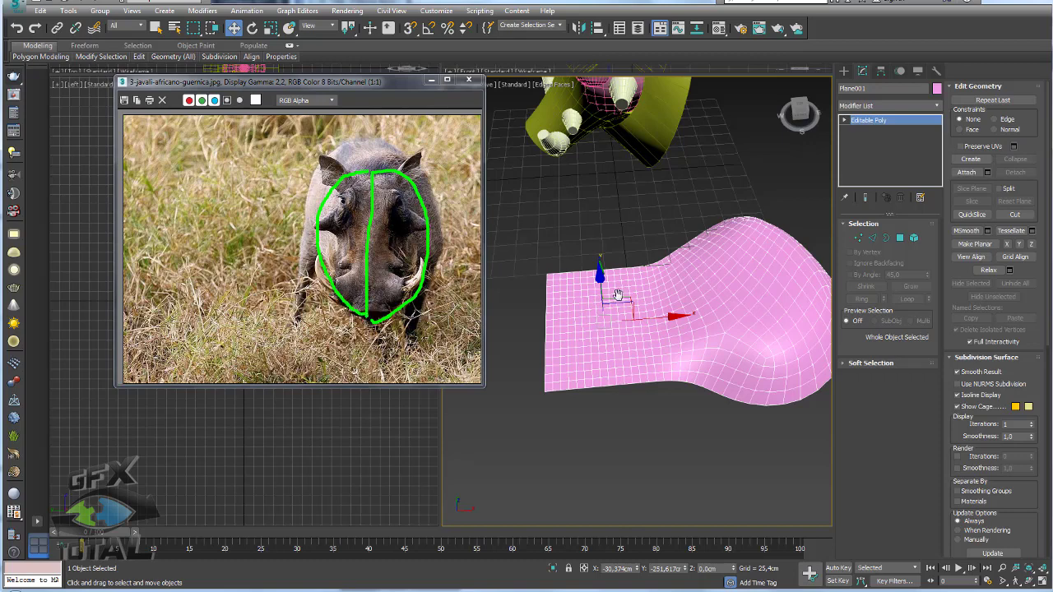
pyautogui.moveTo(367, 288)
pyautogui.mouseDown()
pyautogui.moveTo(383, 289)
pyautogui.moveTo(390, 246)
pyautogui.moveTo(385, 271)
pyautogui.moveTo(347, 267)
pyautogui.mouseUp()
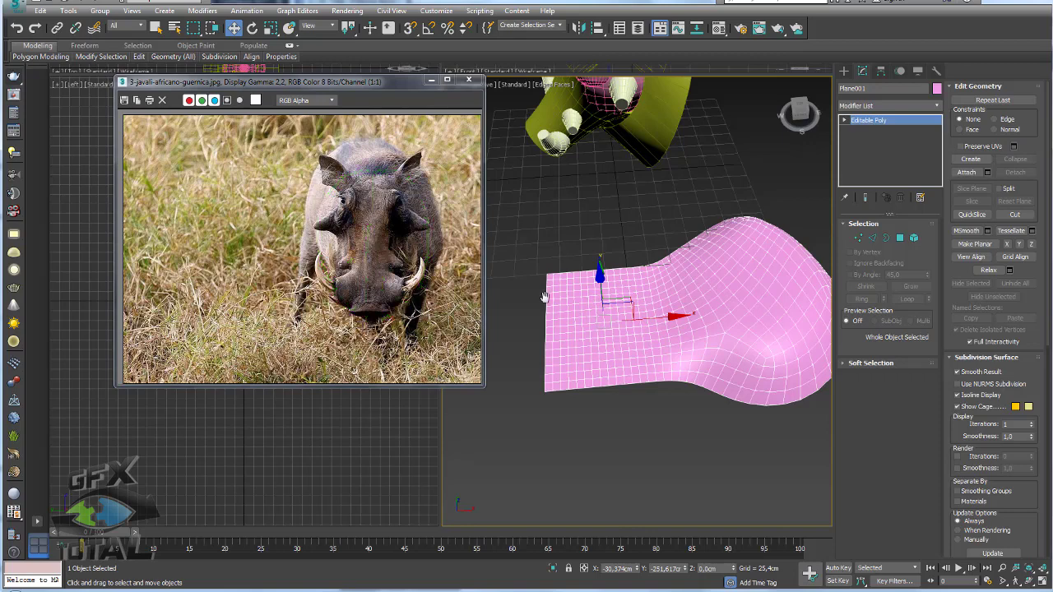
# Step: Hide the pink face strip and box-select all 15 warthog head parts, centring the head in view
pyautogui.keyDown('alt'); pyautogui.moveTo(569, 348); pyautogui.dragTo(822, 199, button='middle'); pyautogui.keyUp('alt')
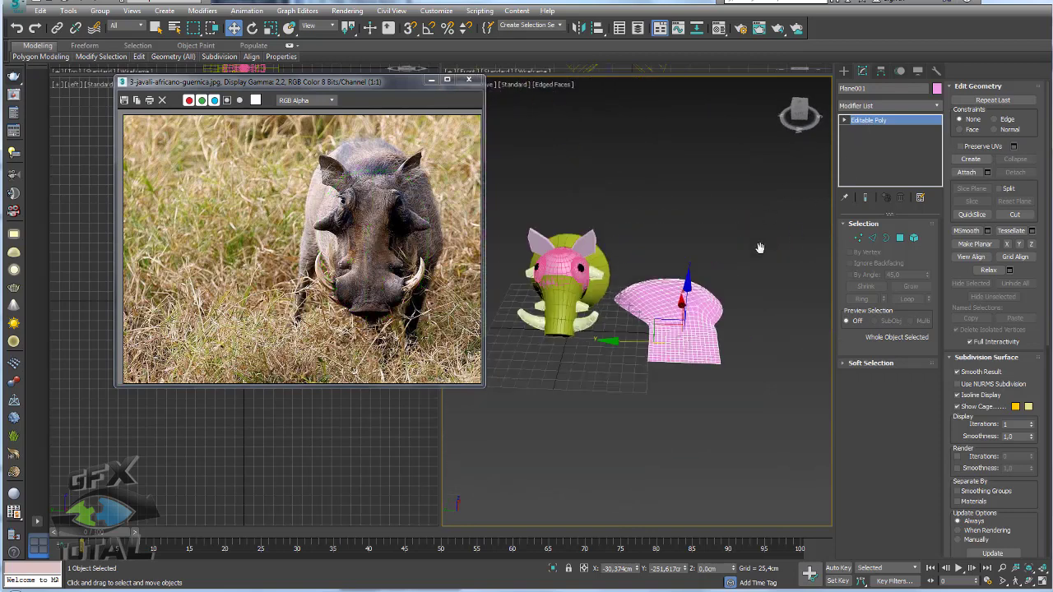
pyautogui.press('Delete')
pyautogui.moveTo(663, 223); pyautogui.dragTo(562, 351)
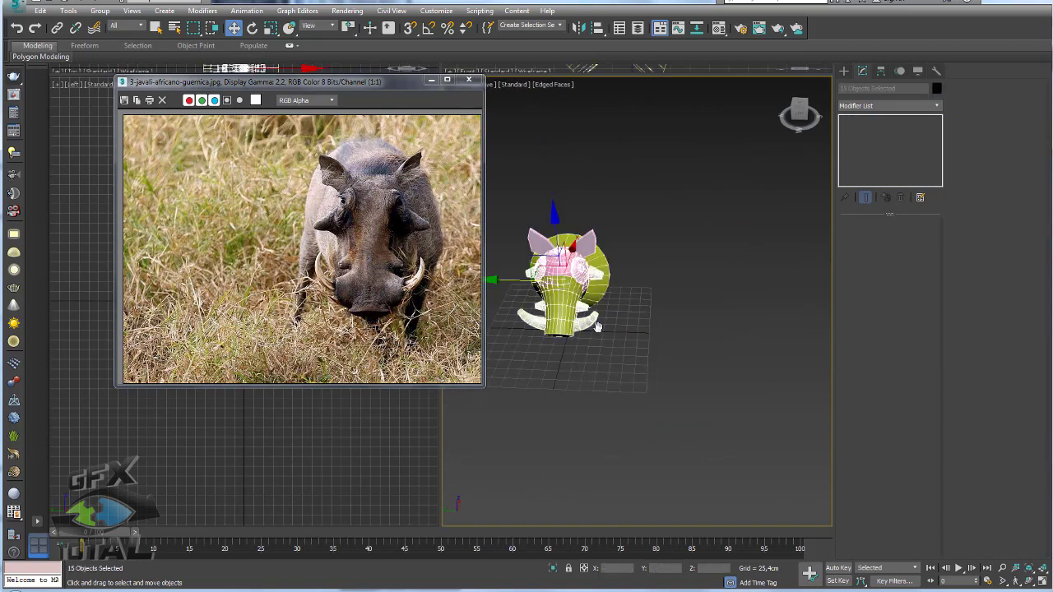
pyautogui.moveTo(631, 329)
pyautogui.mouseDown(button='middle')
pyautogui.moveTo(721, 330)
pyautogui.moveTo(702, 307)
pyautogui.moveTo(679, 312)
pyautogui.moveTo(683, 345)
pyautogui.mouseUp(button='middle')
pyautogui.scroll(5, 702, 307)
pyautogui.scroll(-3, 680, 313)
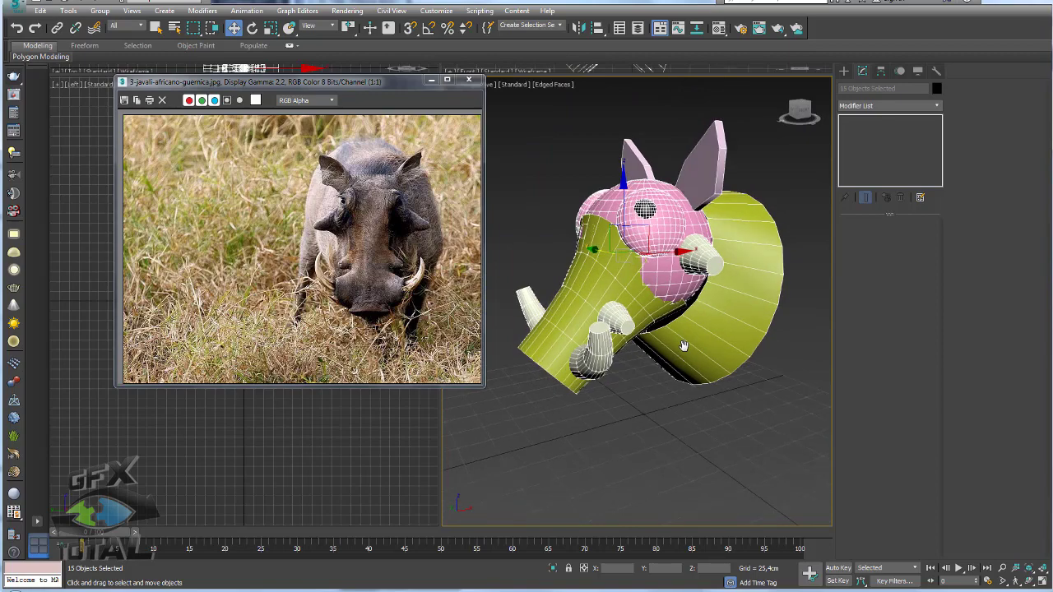